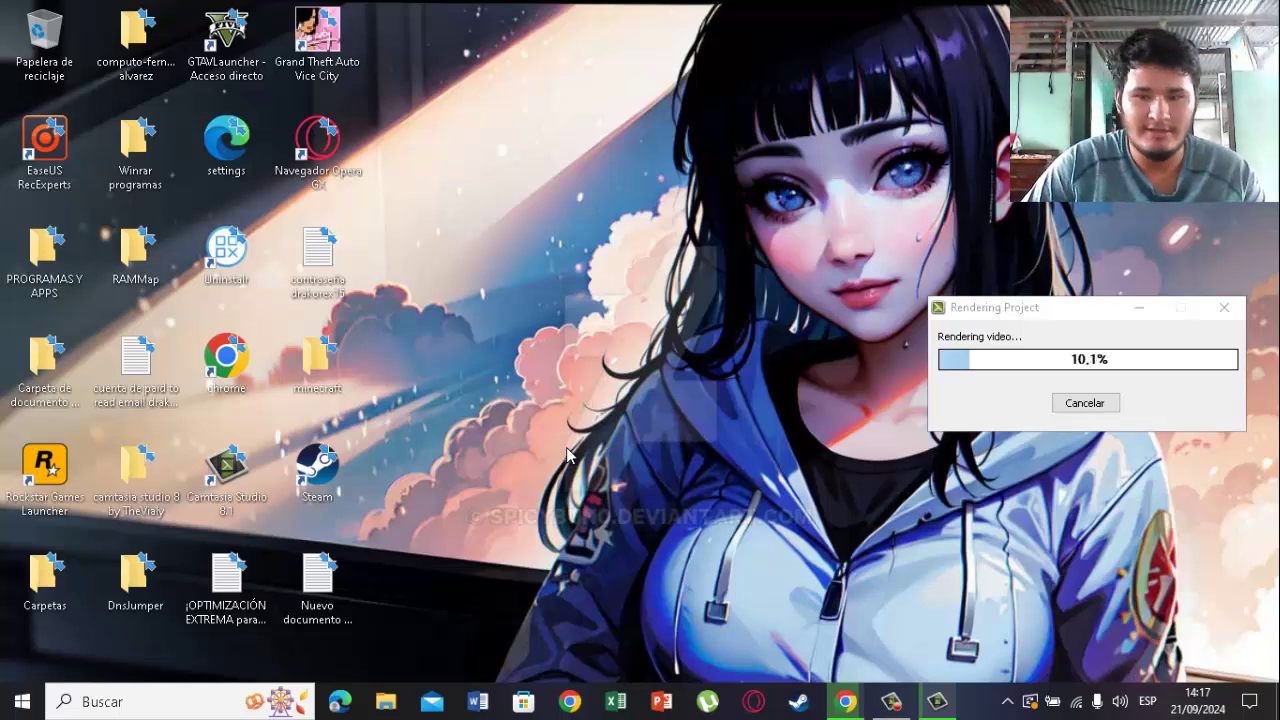
- Move the video rendering progress window aside and minimize it to clear the desktop
{"action": "left_click", "coordinate": [1028, 305]}
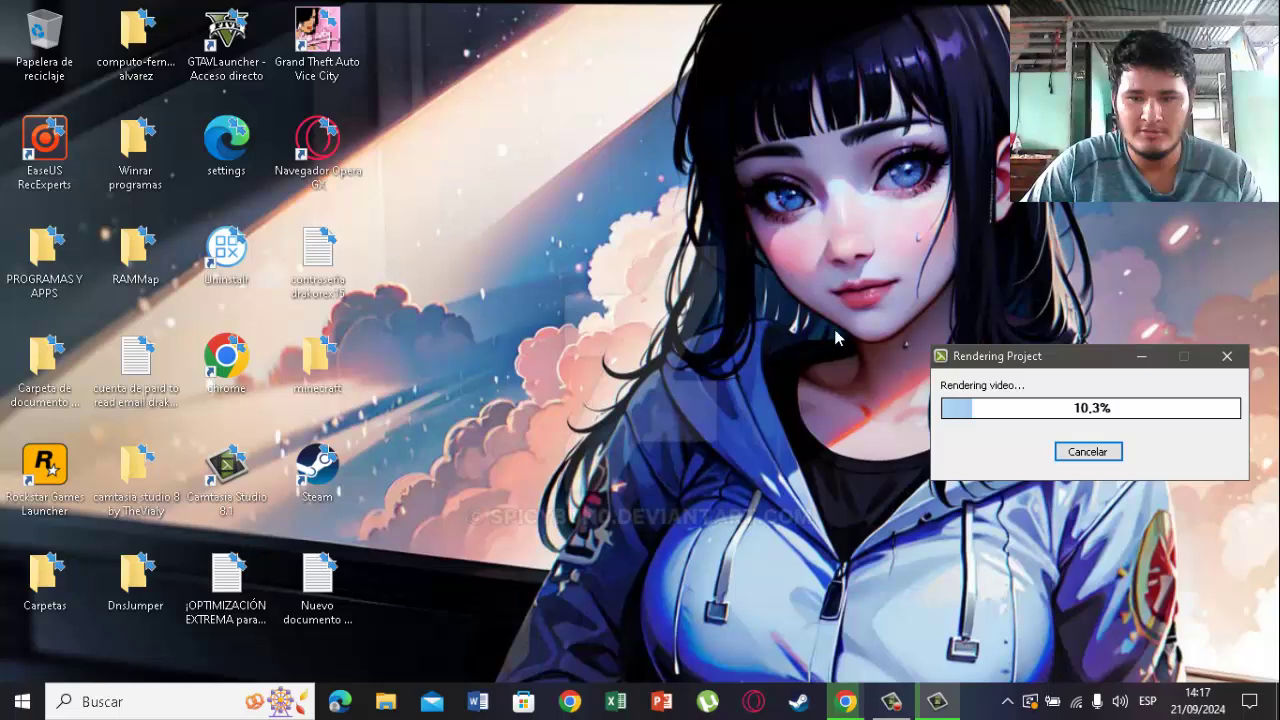
{"action": "left_click", "coordinate": [1137, 357]}
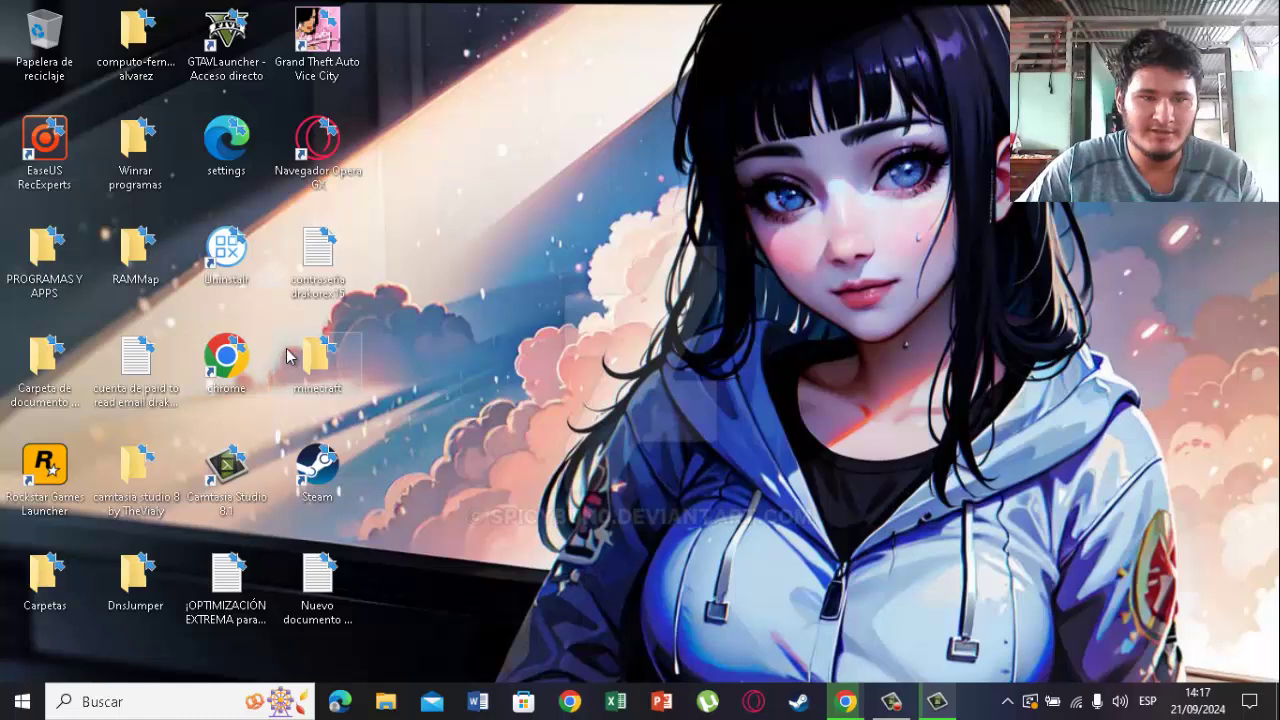
{"action": "left_click_drag", "start_coordinate": [557, 121], "coordinate": [429, 364]}
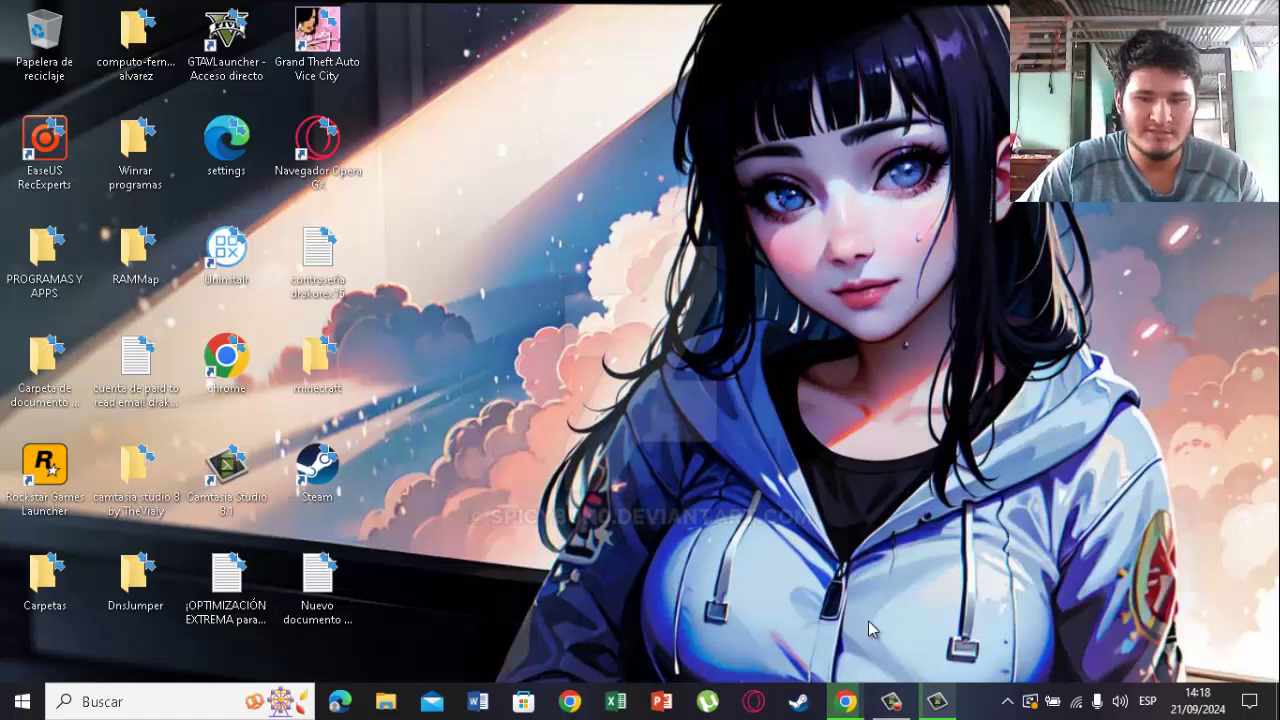
- Minimize the recorder and rendering progress windows and open the Aplicaciones section of Windows Settings
{"action": "mouse_move", "coordinate": [947, 702]}
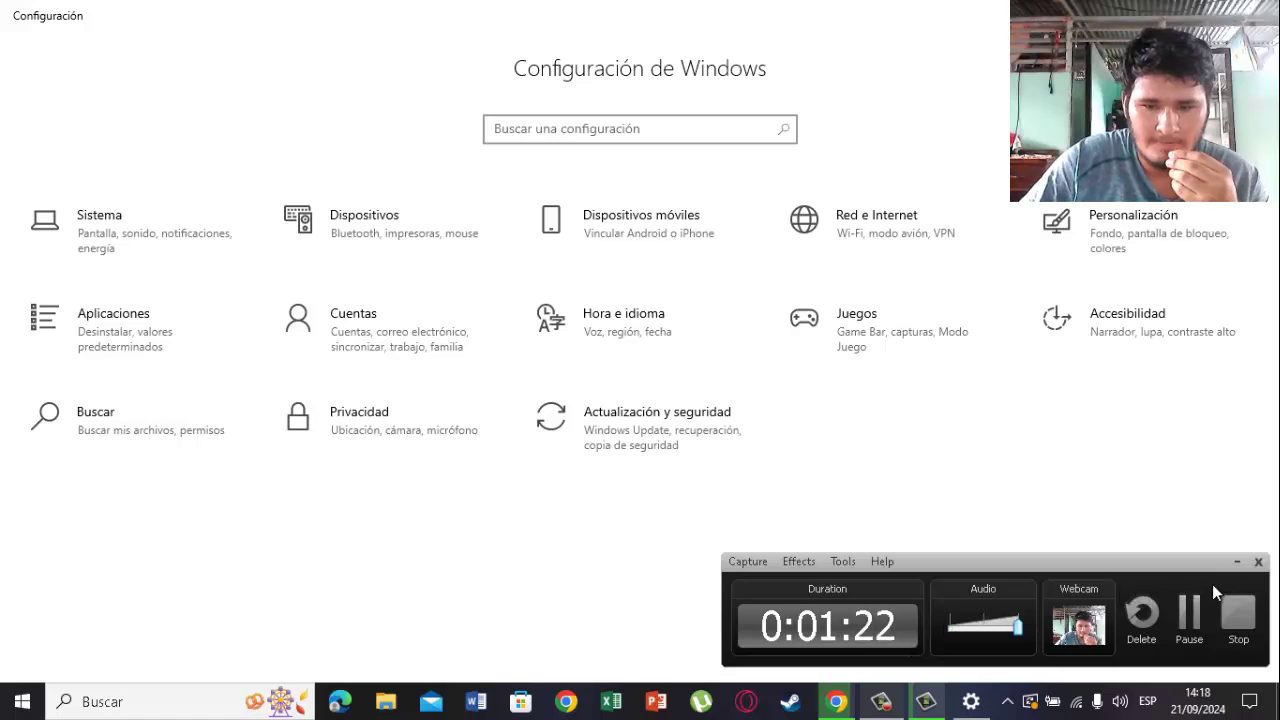
{"action": "left_click", "coordinate": [1237, 562]}
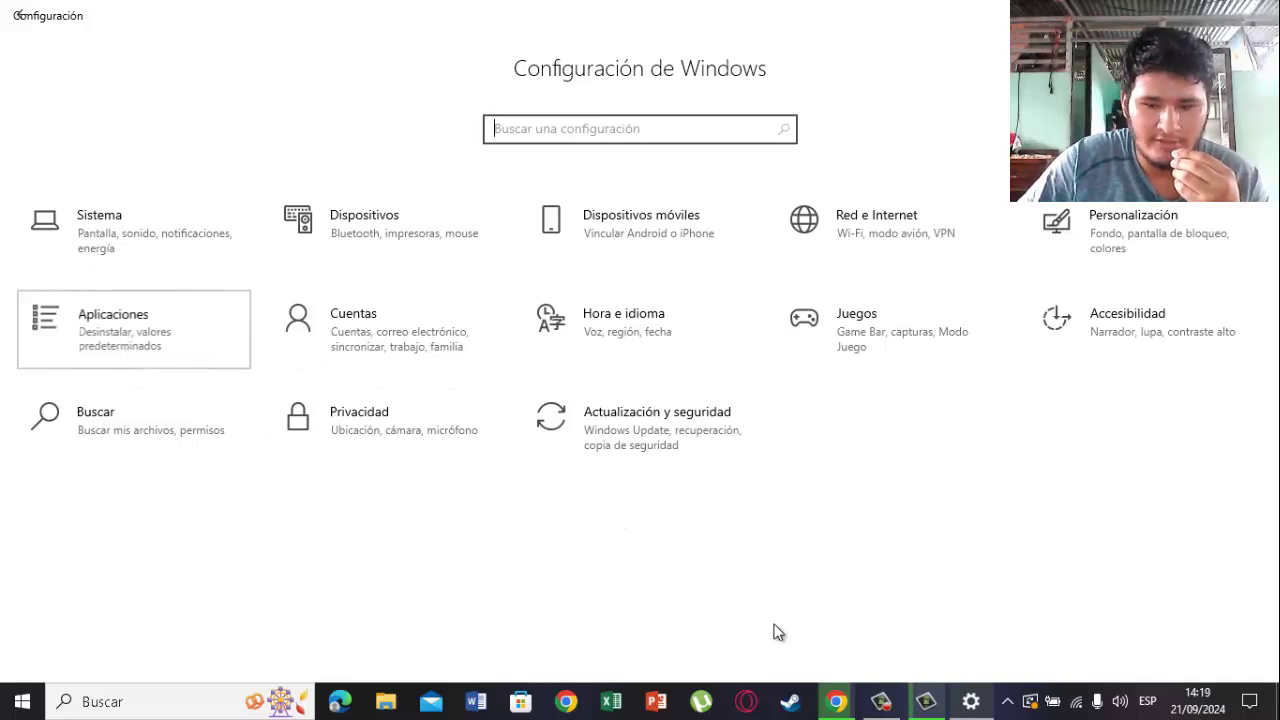
{"action": "left_click", "coordinate": [933, 697]}
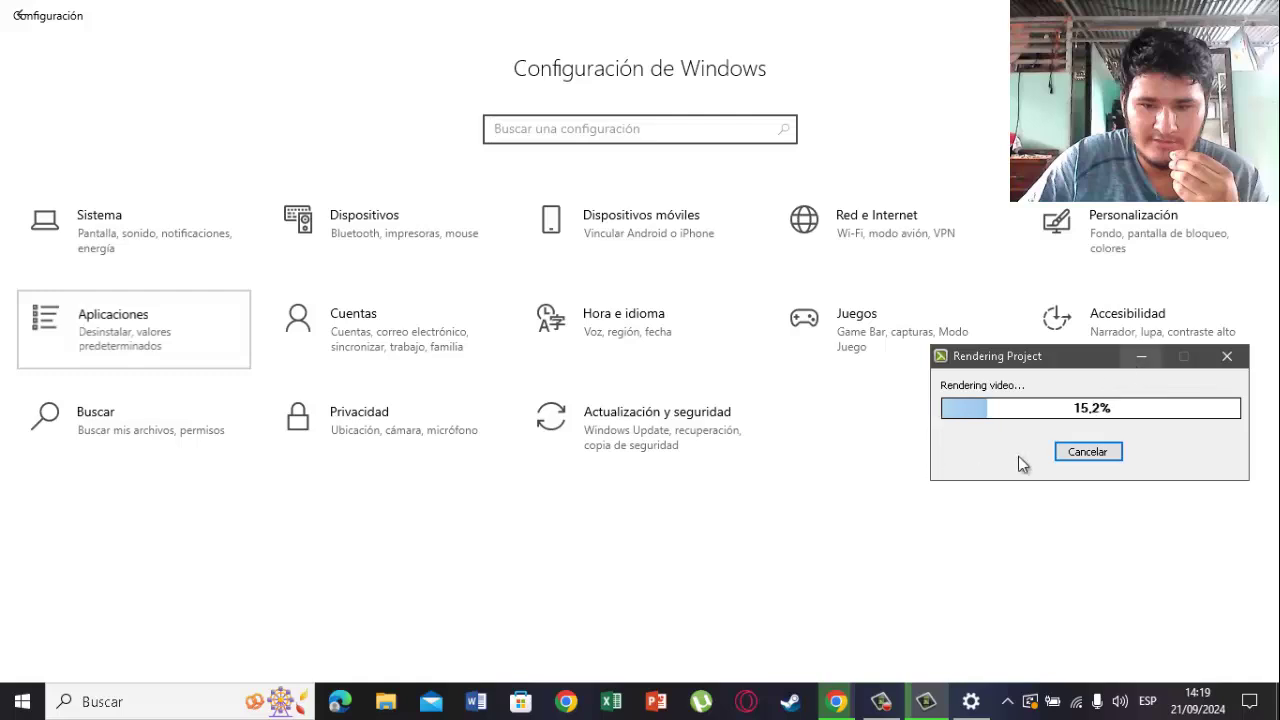
{"action": "left_click", "coordinate": [1141, 357]}
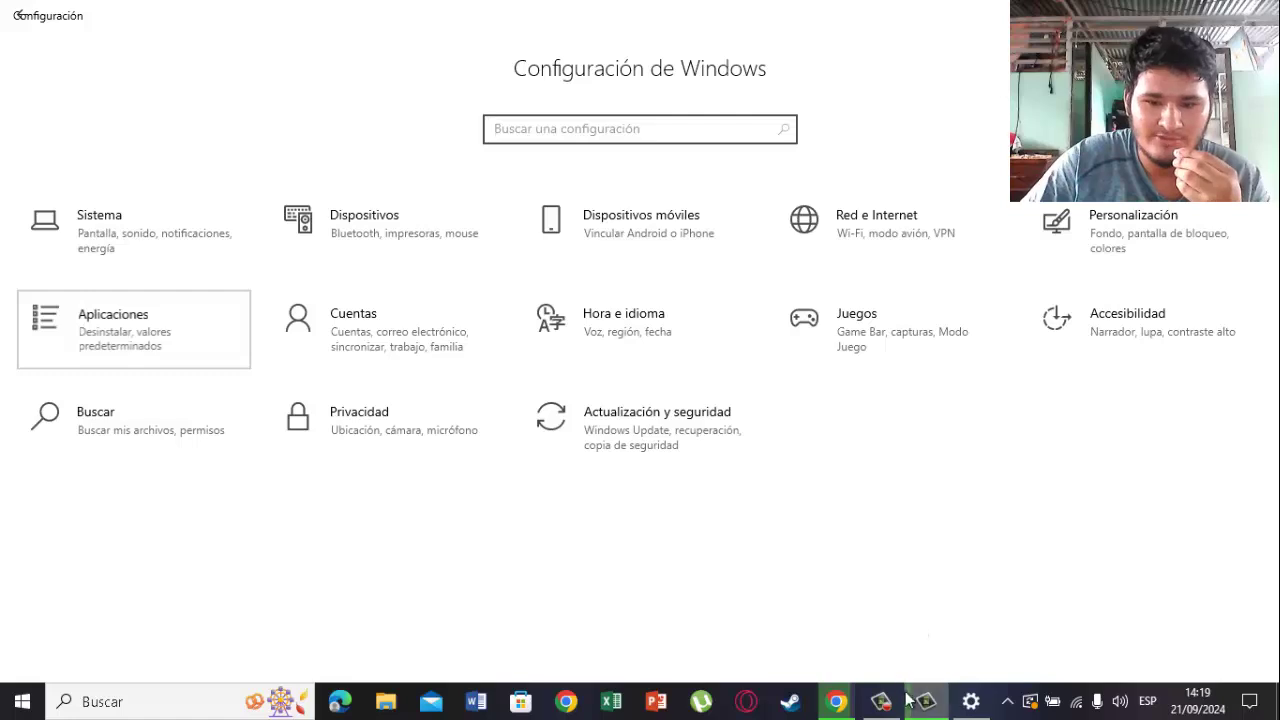
{"action": "mouse_move", "coordinate": [881, 700]}
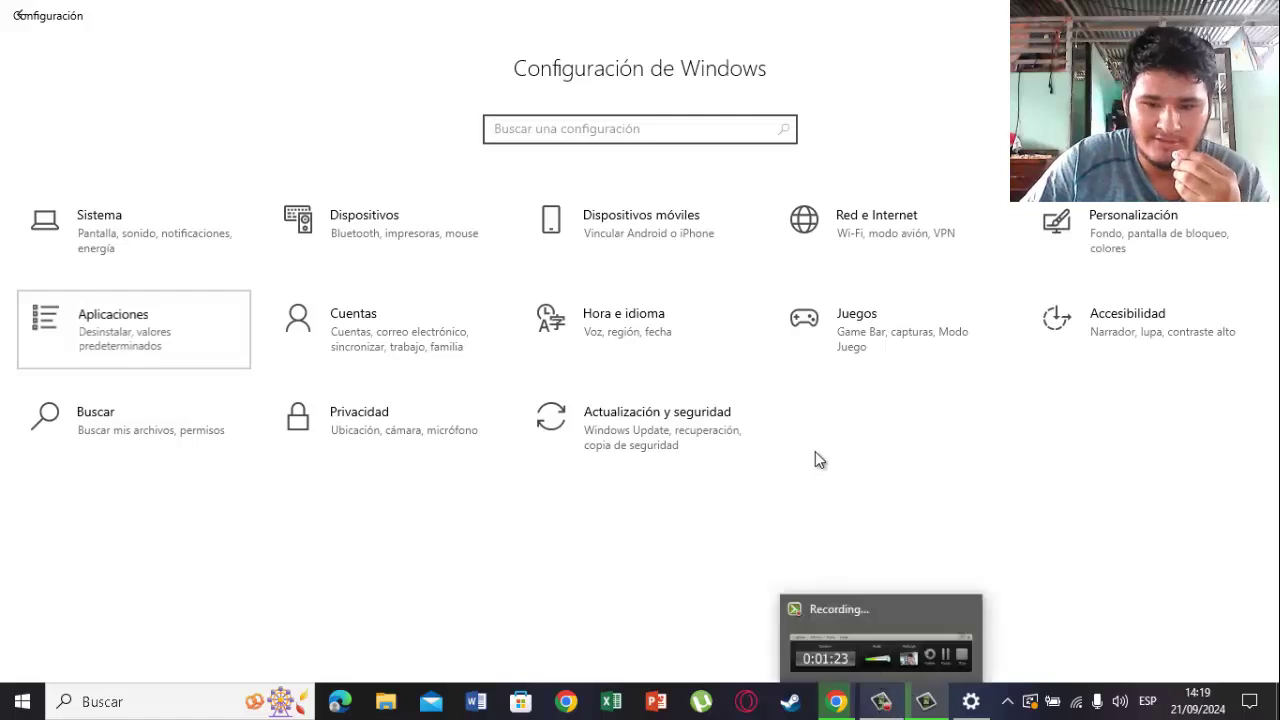
{"action": "key", "text": "Return"}
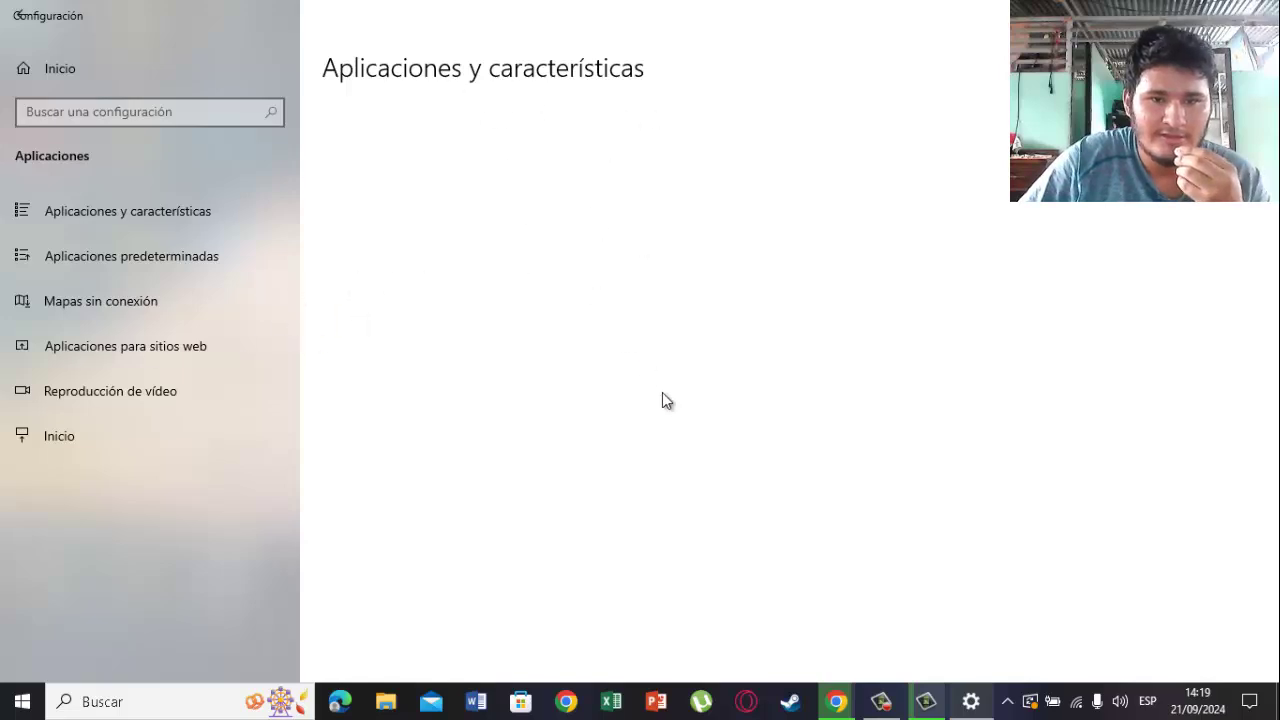
- Switch to Chrome and browse the YouTube channel's videos sorted by Popular
{"action": "left_click", "coordinate": [836, 701]}
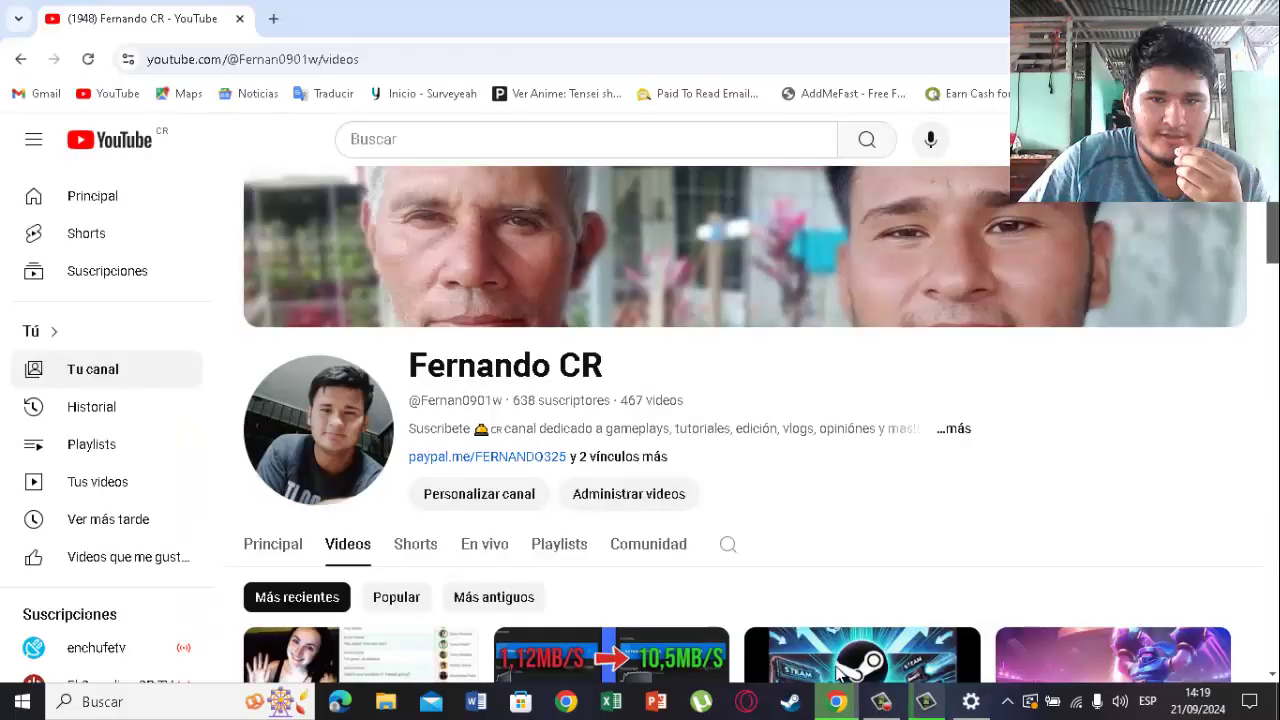
{"action": "scroll", "coordinate": [670, 420], "scroll_direction": "down", "scroll_amount": 2}
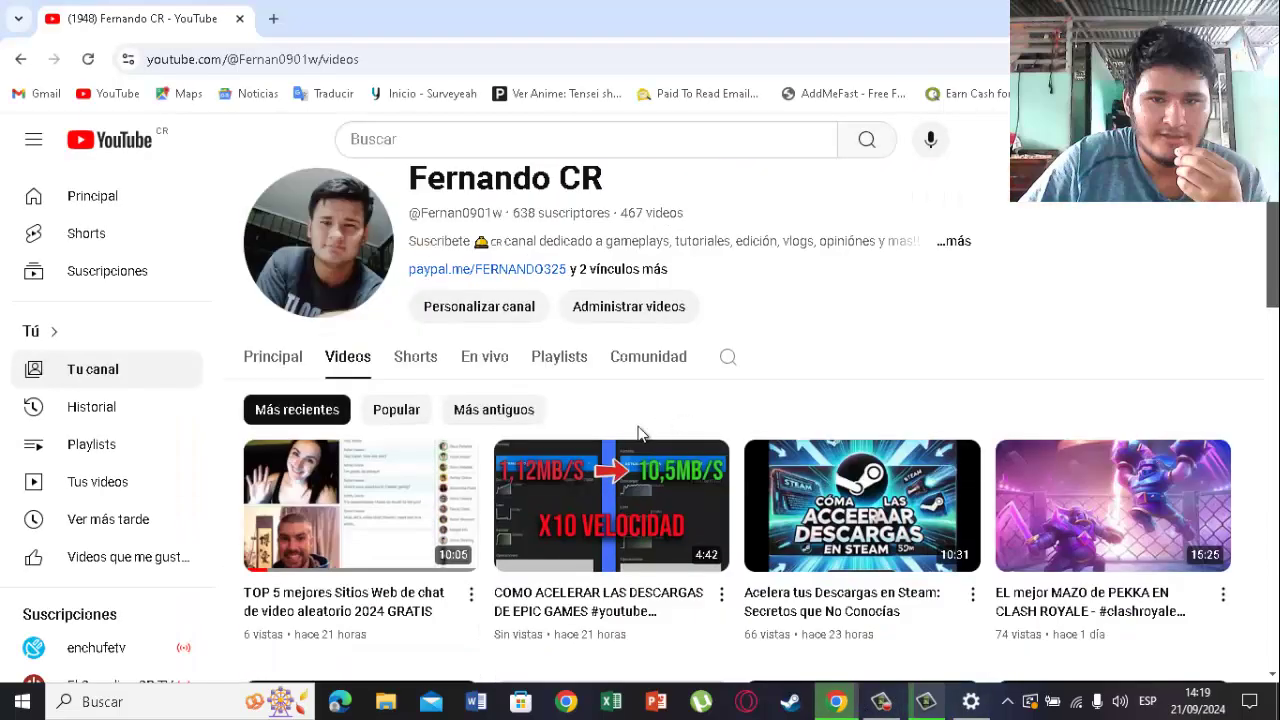
{"action": "left_click", "coordinate": [396, 410]}
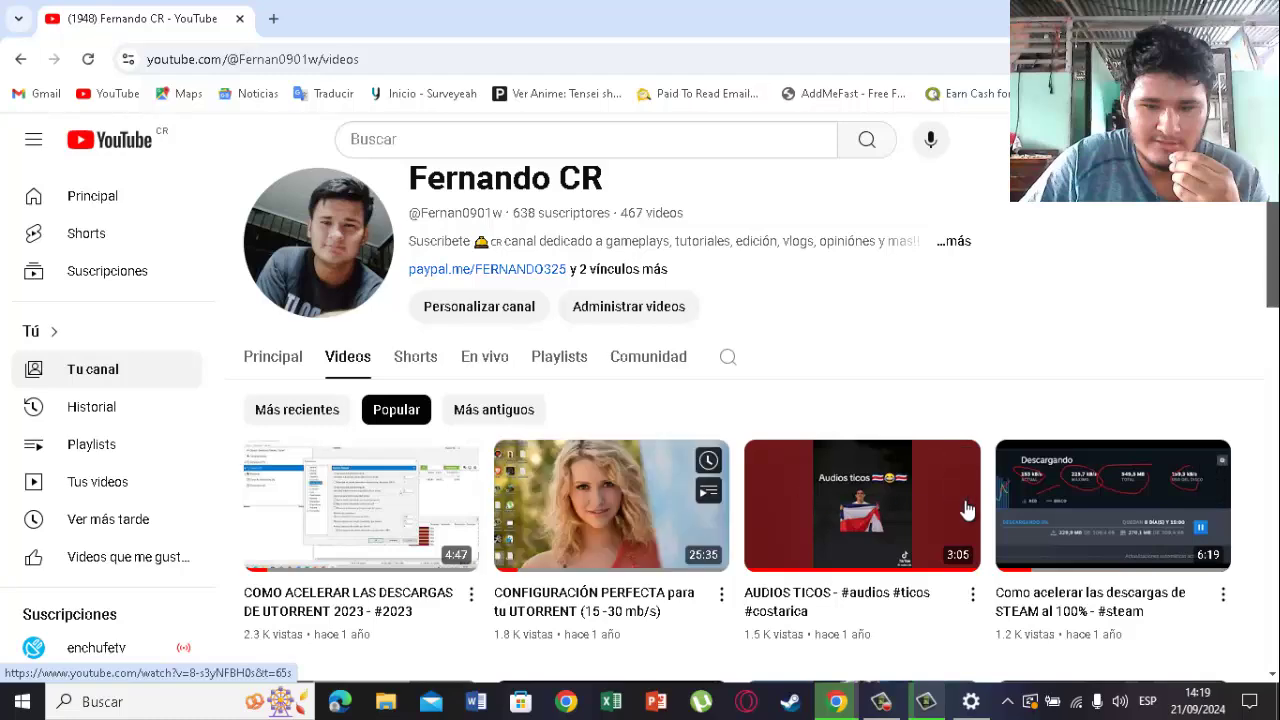
{"action": "scroll", "coordinate": [814, 406], "scroll_direction": "down", "scroll_amount": 2}
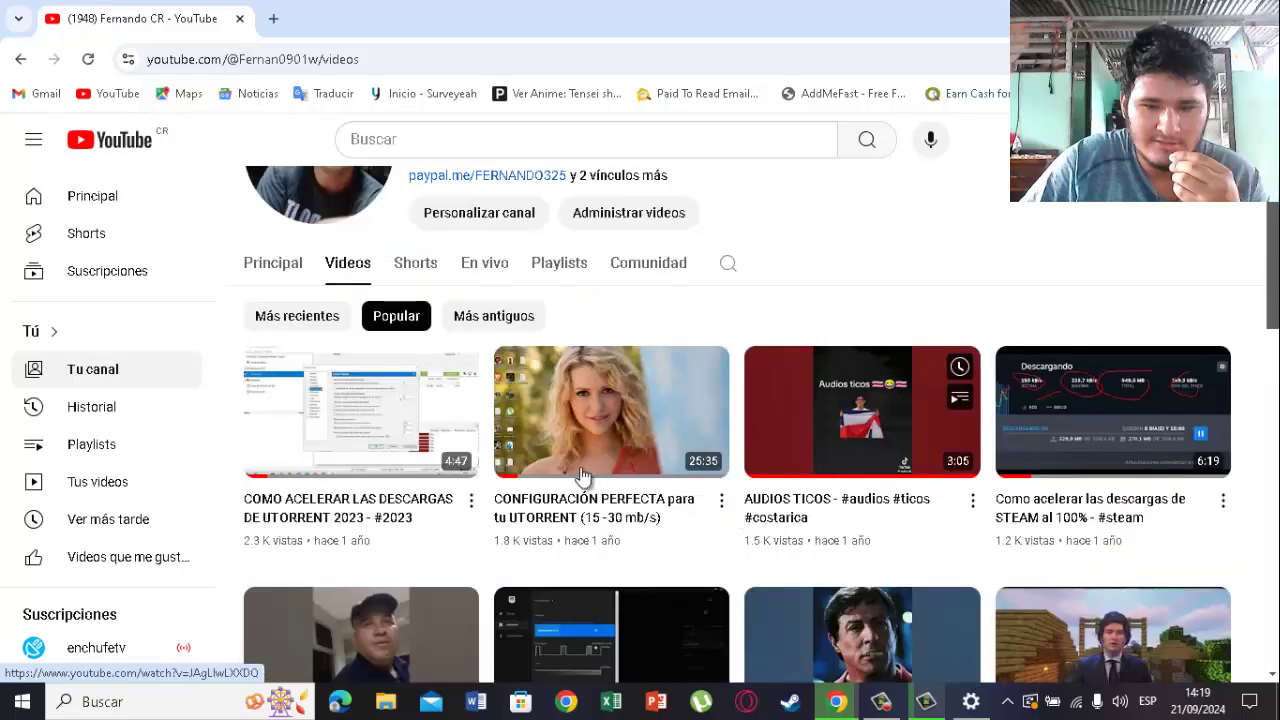
{"action": "scroll", "coordinate": [436, 518], "scroll_direction": "down", "scroll_amount": 1}
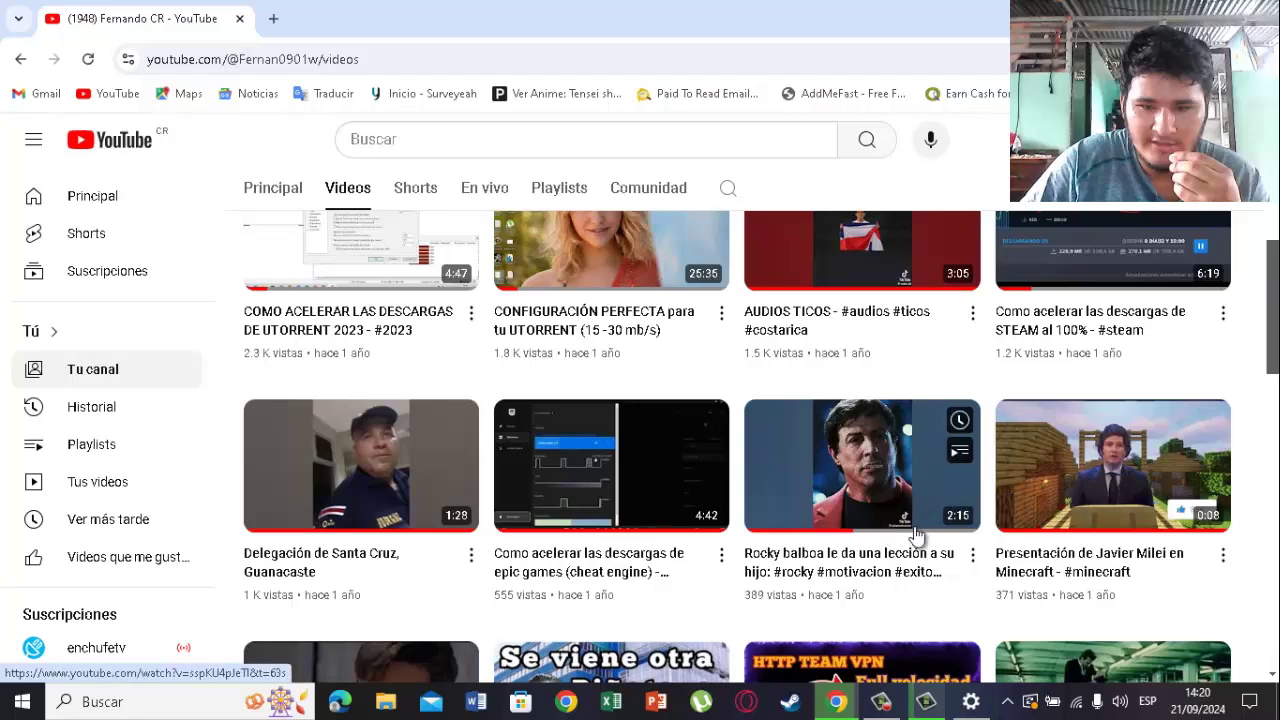
{"action": "scroll", "coordinate": [818, 520], "scroll_direction": "down", "scroll_amount": 1}
{"action": "scroll", "coordinate": [500, 550], "scroll_direction": "down", "scroll_amount": 1}
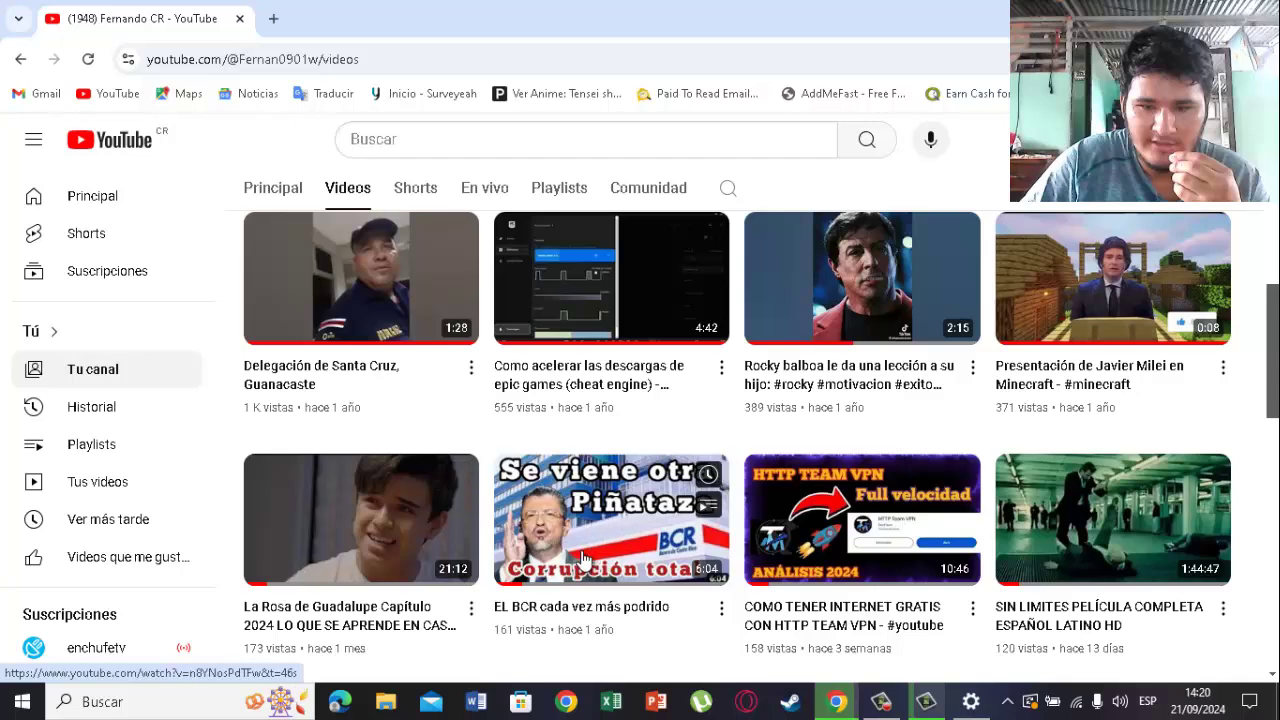
{"action": "scroll", "coordinate": [617, 537], "scroll_direction": "up", "scroll_amount": 1}
{"action": "scroll", "coordinate": [620, 530], "scroll_direction": "up", "scroll_amount": 6}
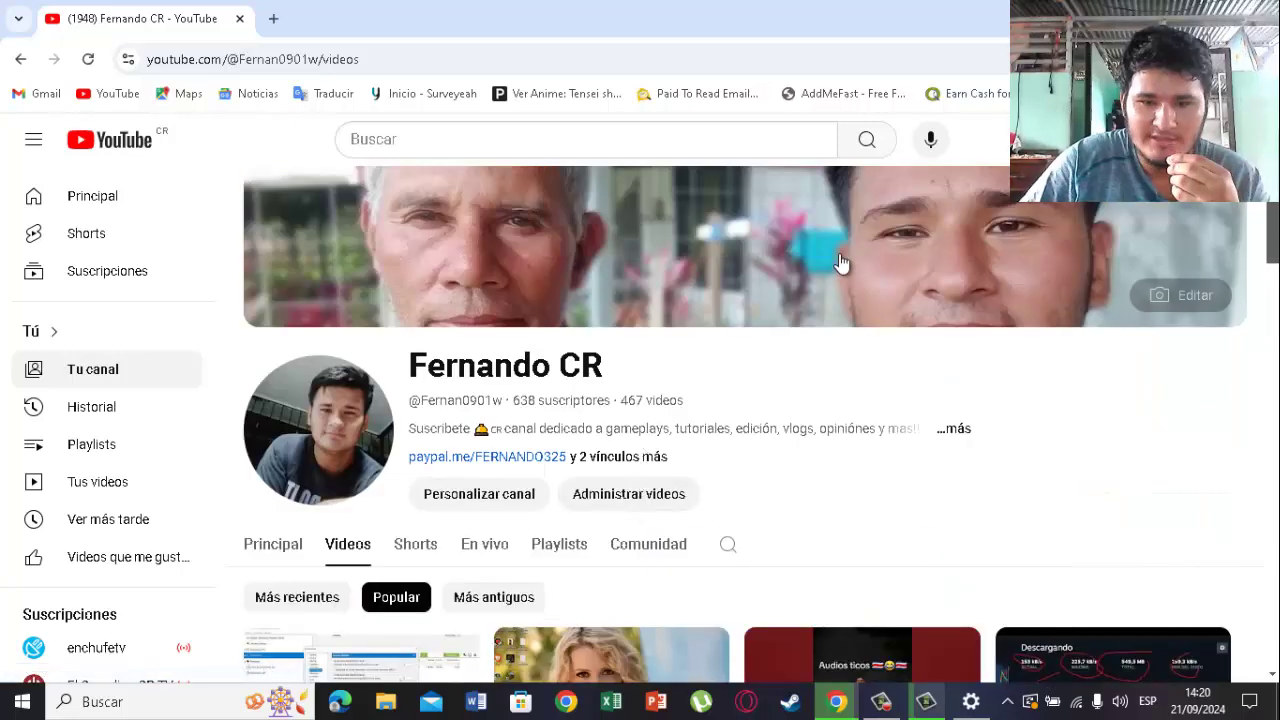
- Check Chrome's recent downloads and return to the Aplicaciones y características page in Windows Settings
{"action": "left_click", "coordinate": [1190, 59]}
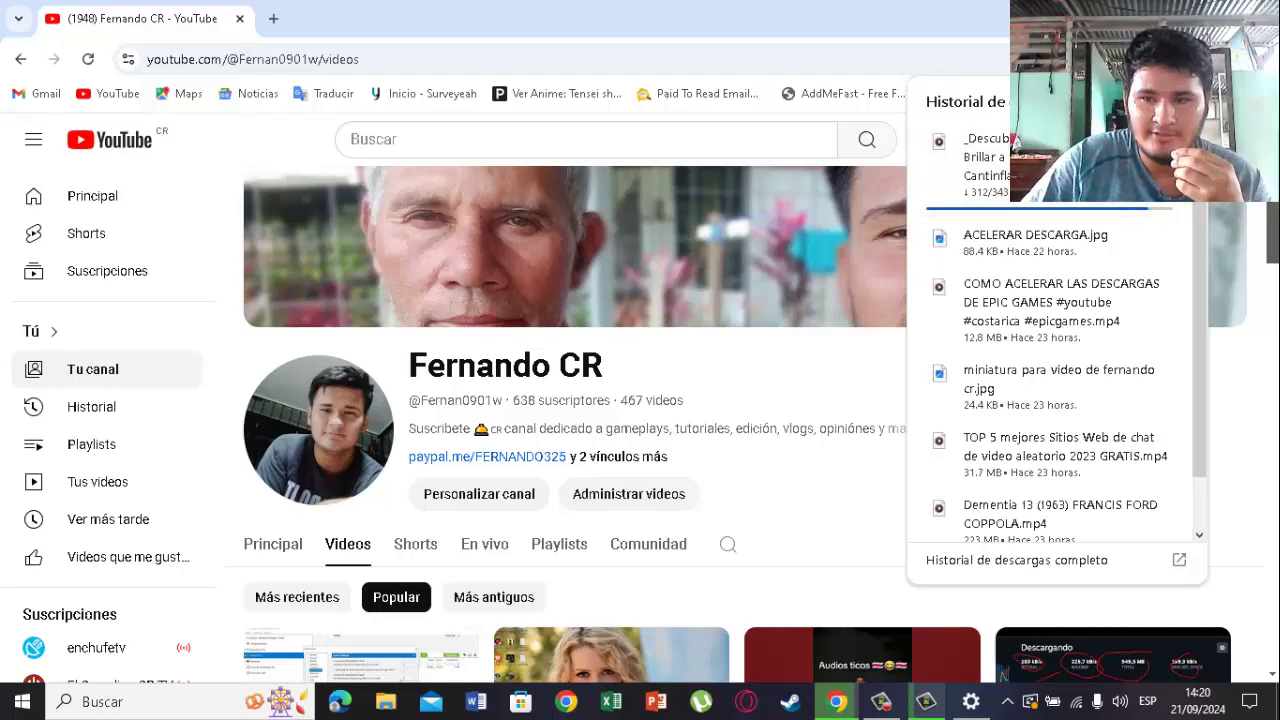
{"action": "key", "text": "Escape"}
{"action": "key", "text": "alt+Tab"}
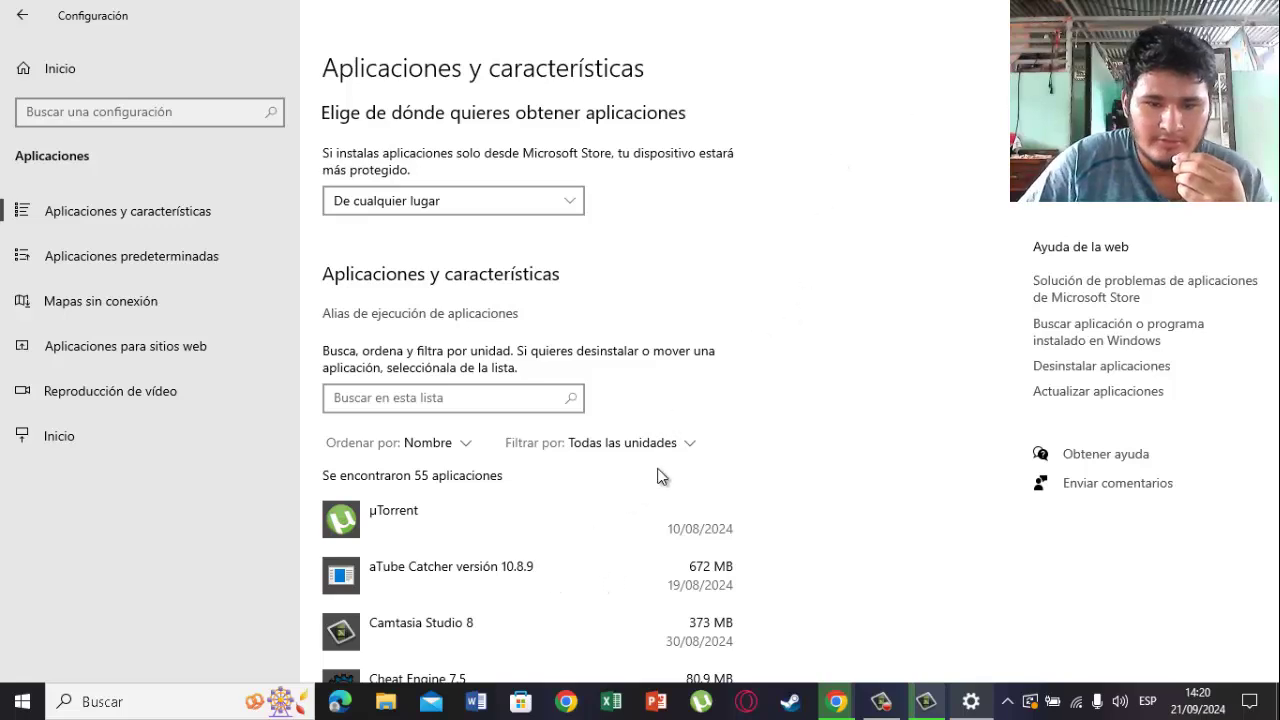
{"action": "left_click", "coordinate": [880, 701]}
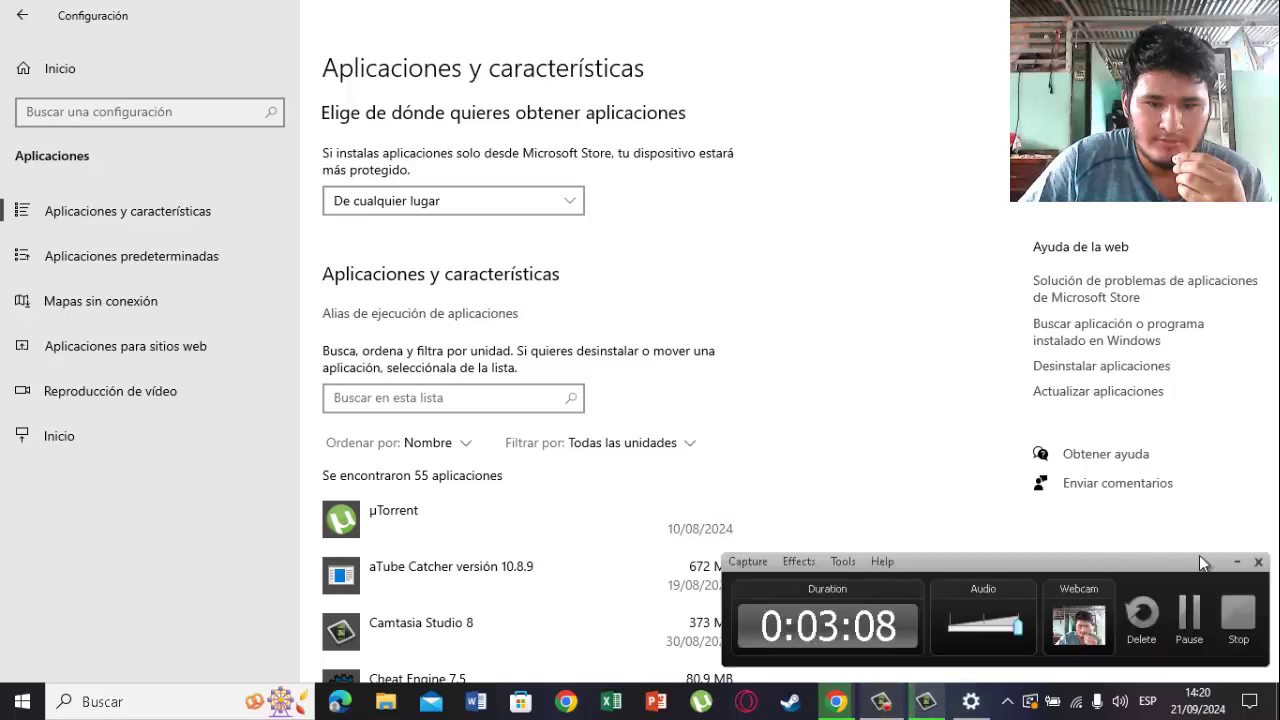
{"action": "left_click", "coordinate": [1238, 563]}
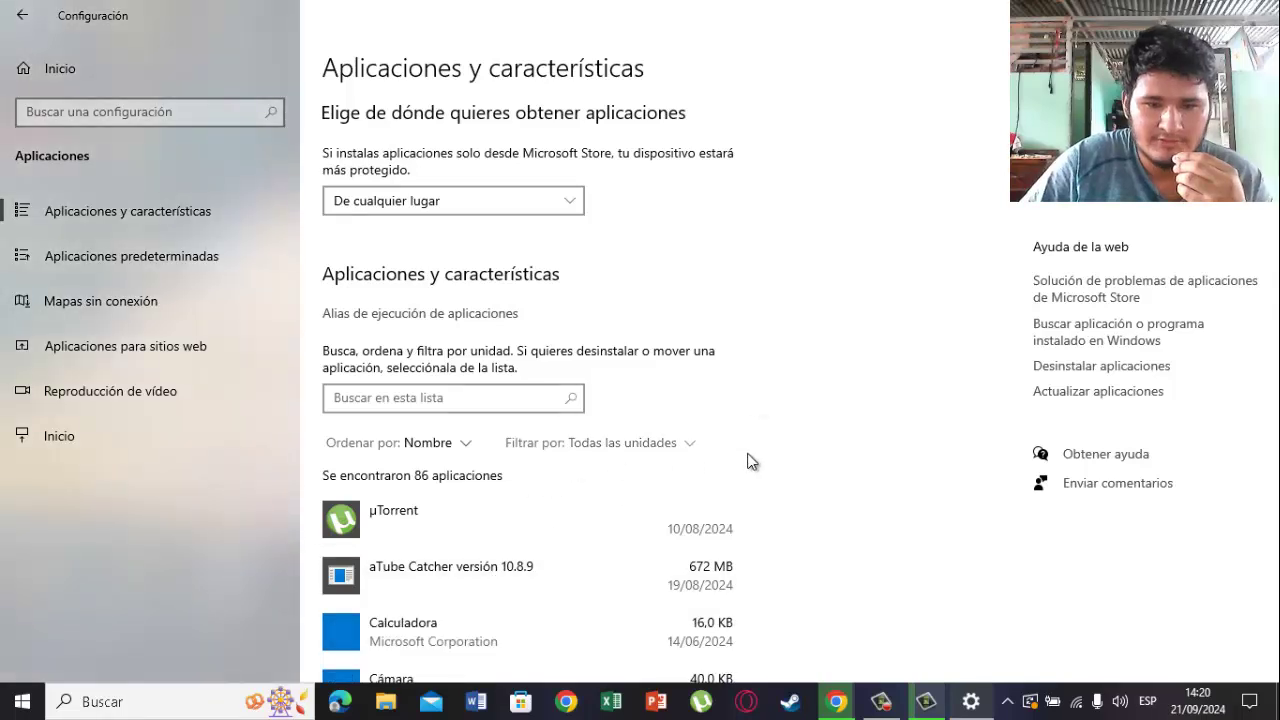
- Uninstall µTorrent from the installed apps list, choosing the Quitar configuración option in its uninstaller
{"action": "scroll", "coordinate": [783, 456], "scroll_direction": "down", "scroll_amount": 2}
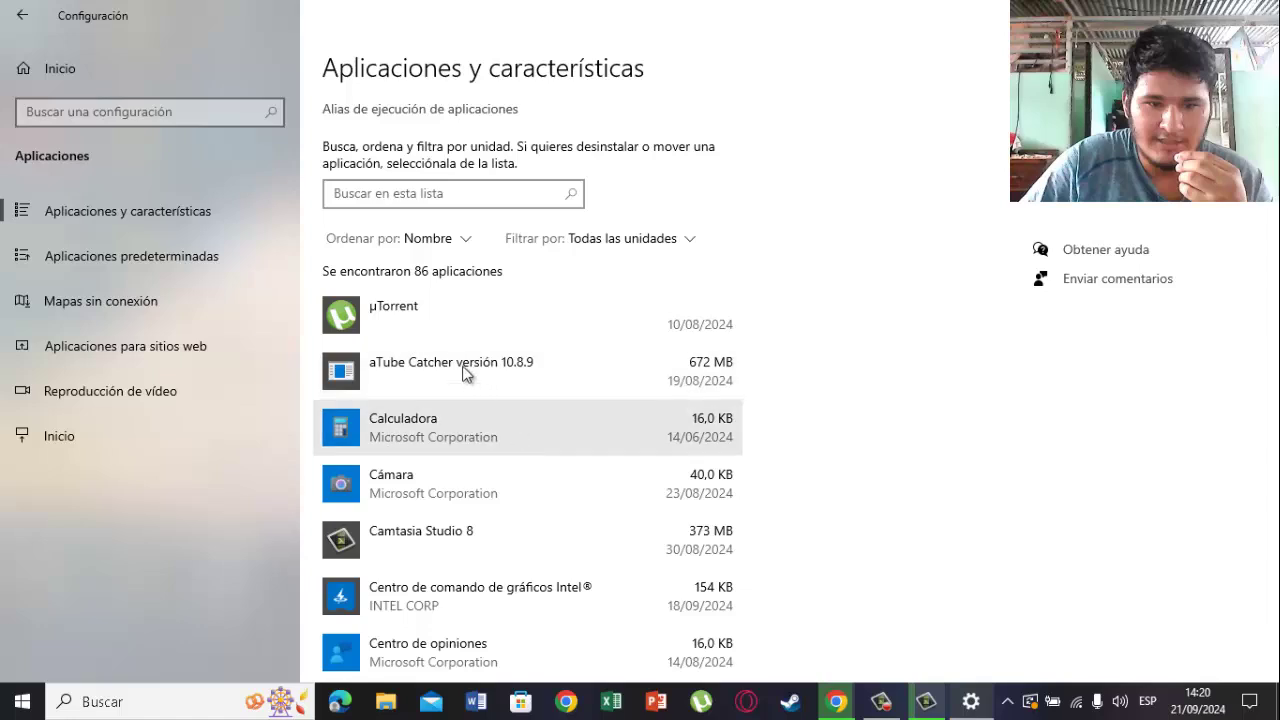
{"action": "left_click", "coordinate": [539, 337]}
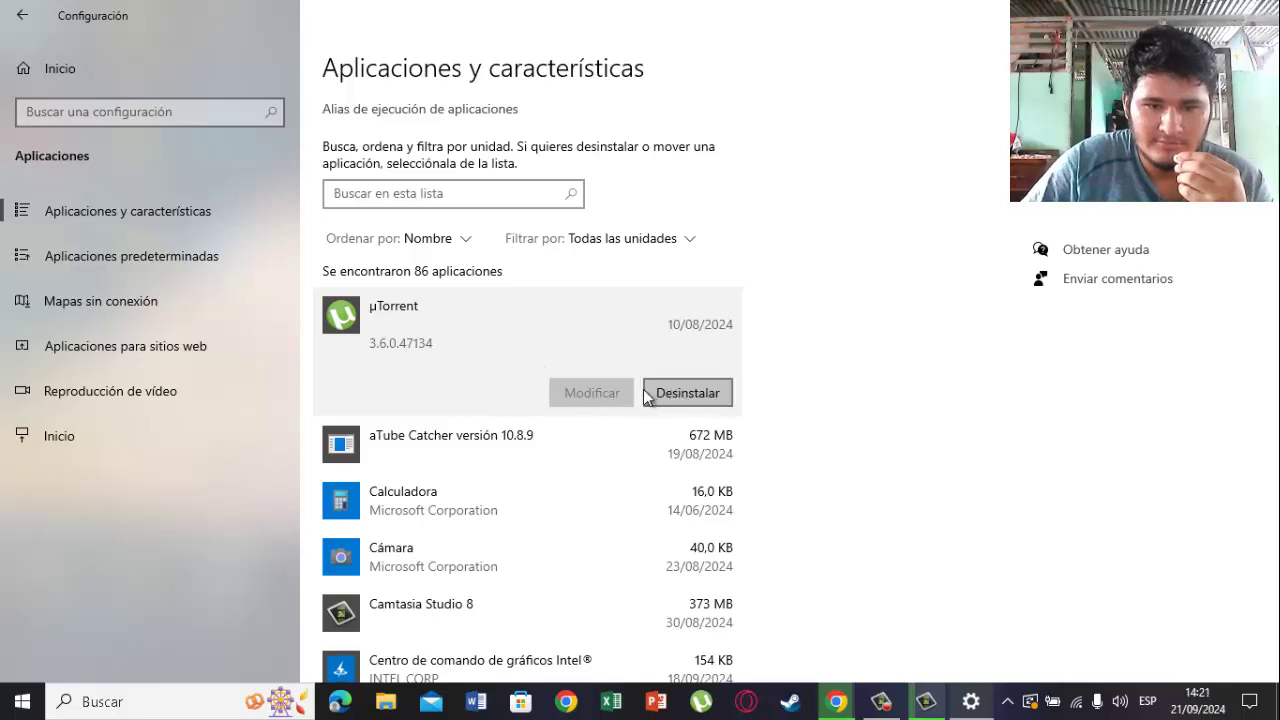
{"action": "left_click", "coordinate": [644, 388]}
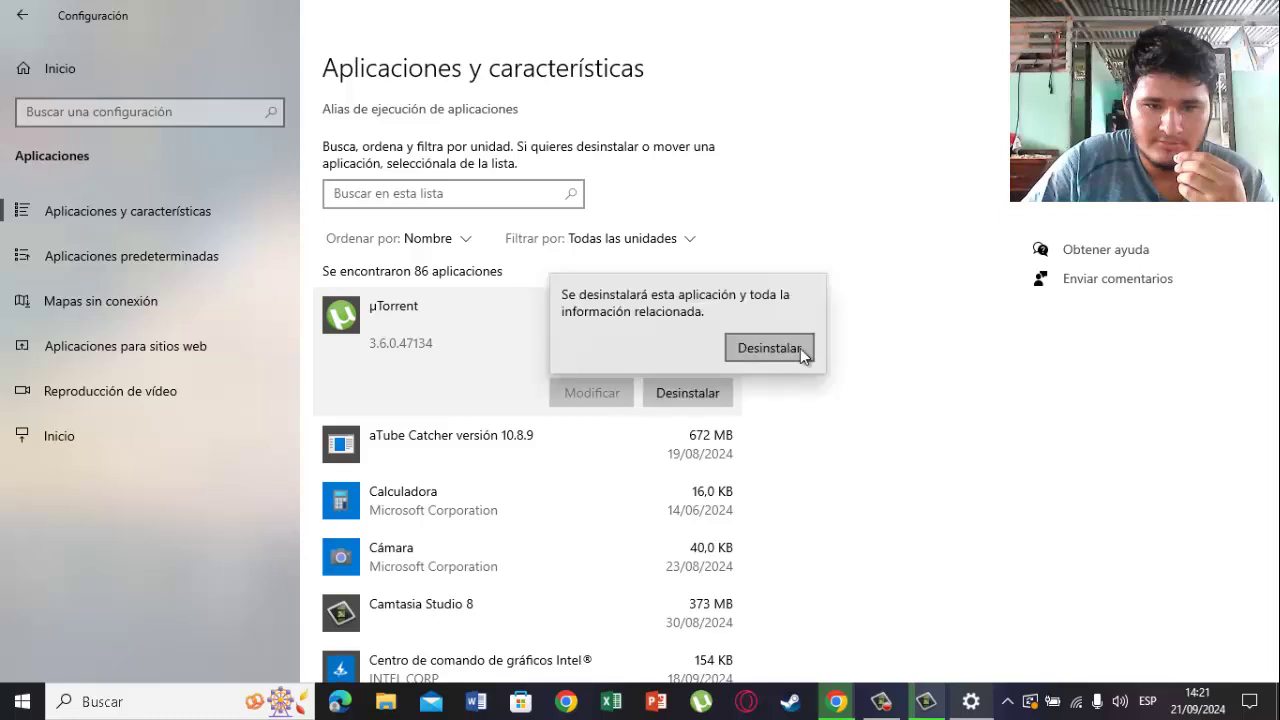
{"action": "left_click", "coordinate": [763, 349]}
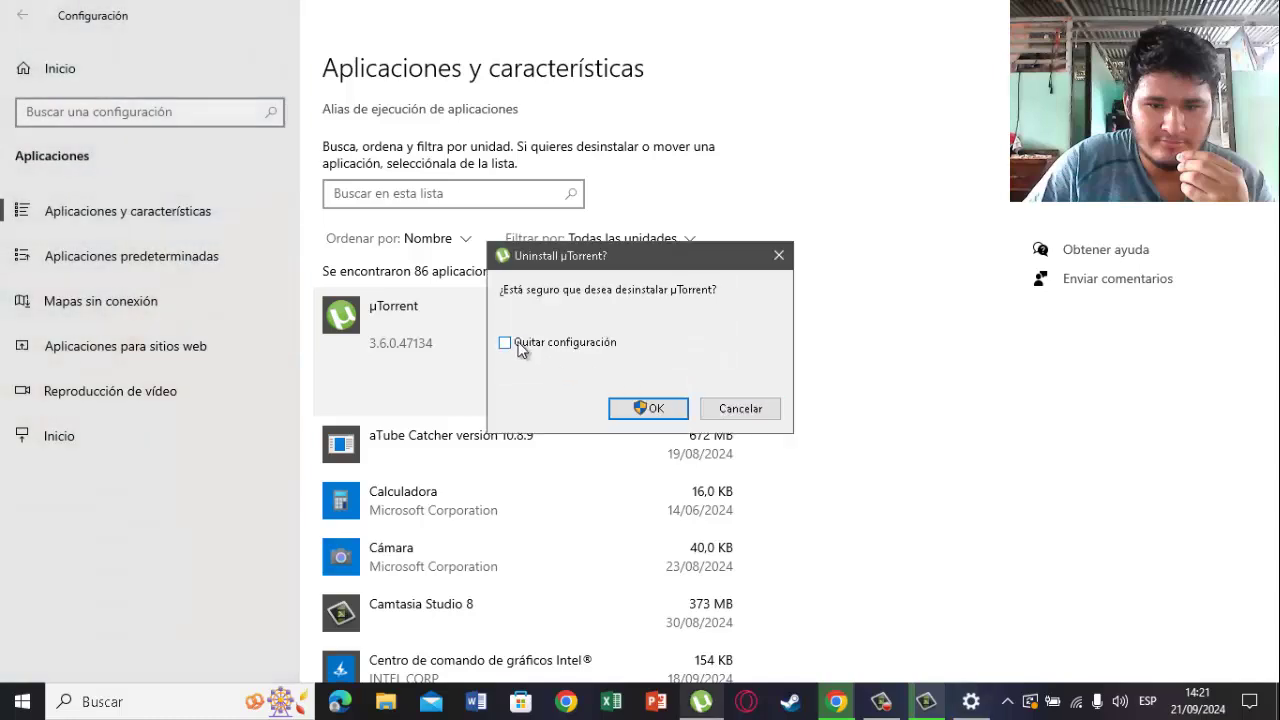
{"action": "left_click", "coordinate": [560, 347]}
{"action": "left_click", "coordinate": [655, 412]}
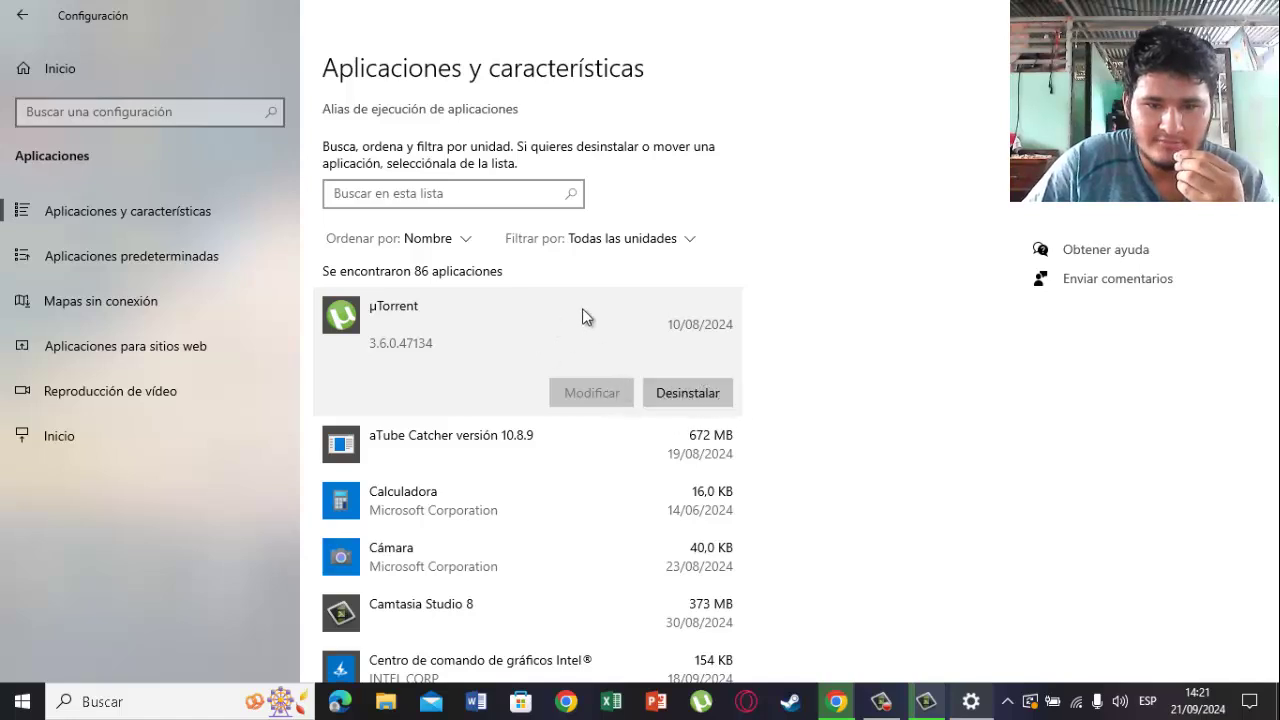
{"action": "left_click", "coordinate": [590, 450]}
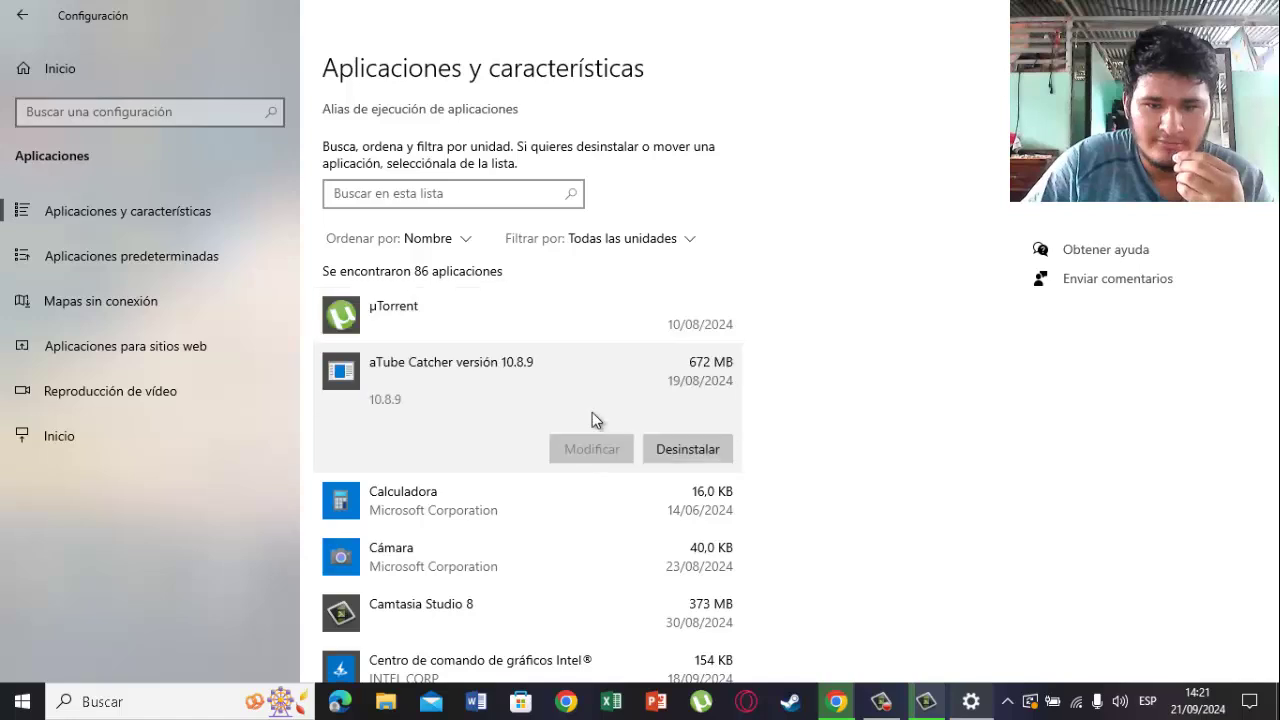
{"action": "left_click", "coordinate": [596, 336]}
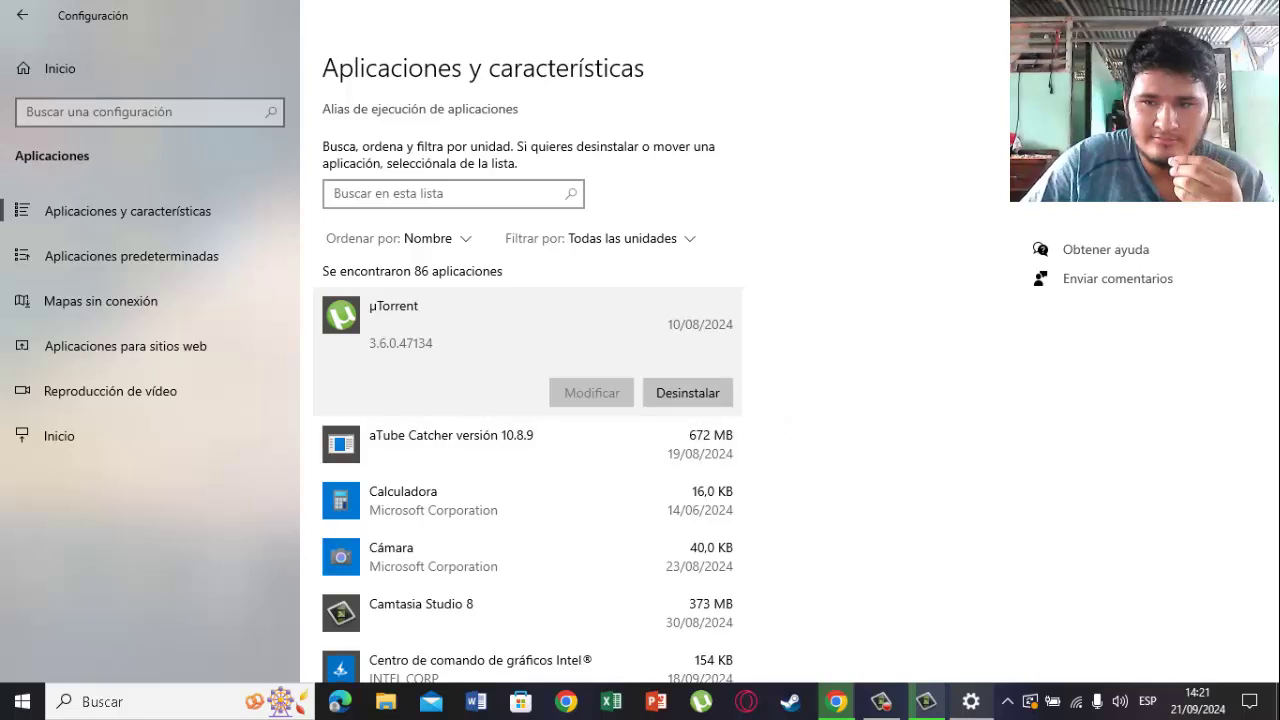
{"action": "key", "text": "super+d"}
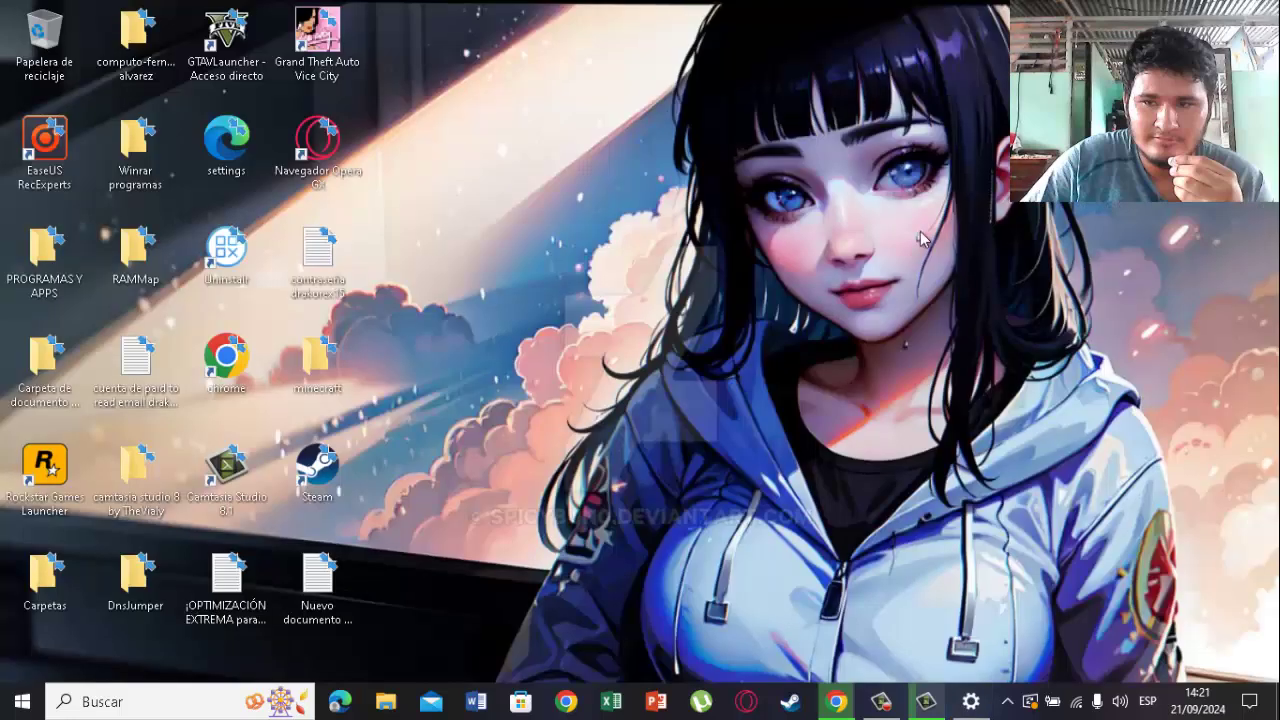
{"action": "left_click", "coordinate": [883, 702]}
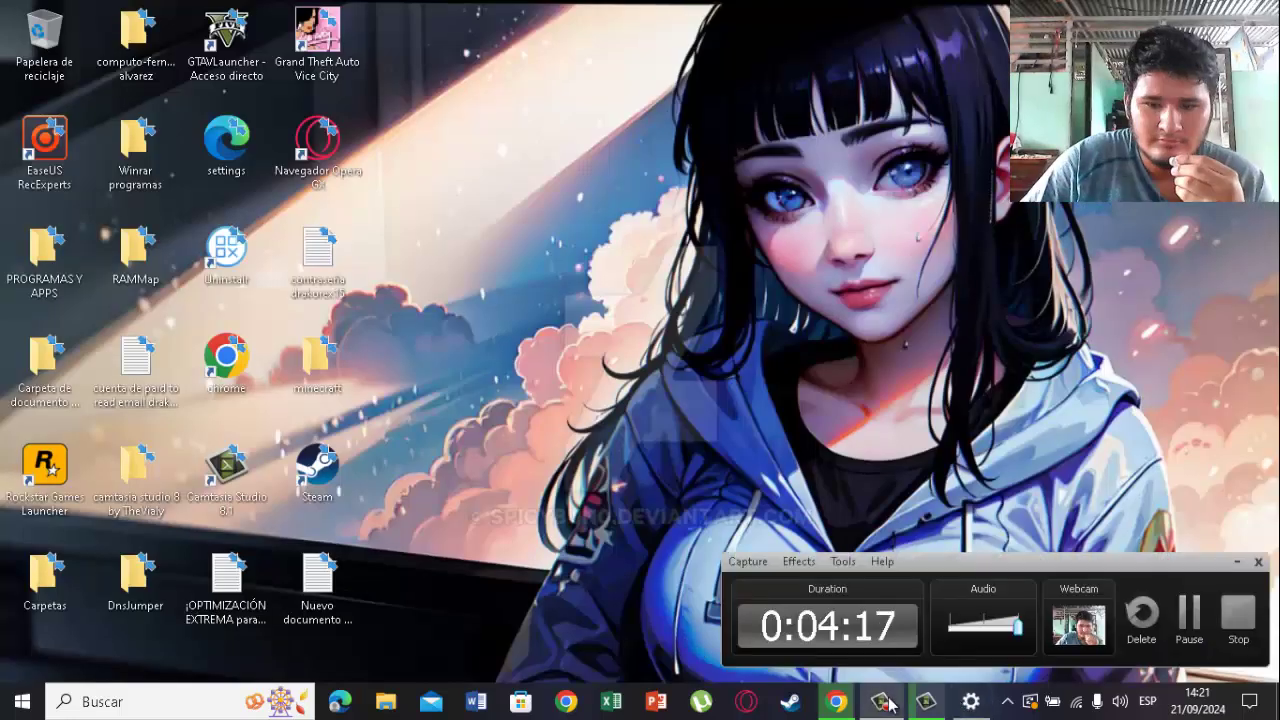
{"action": "left_click", "coordinate": [1236, 562]}
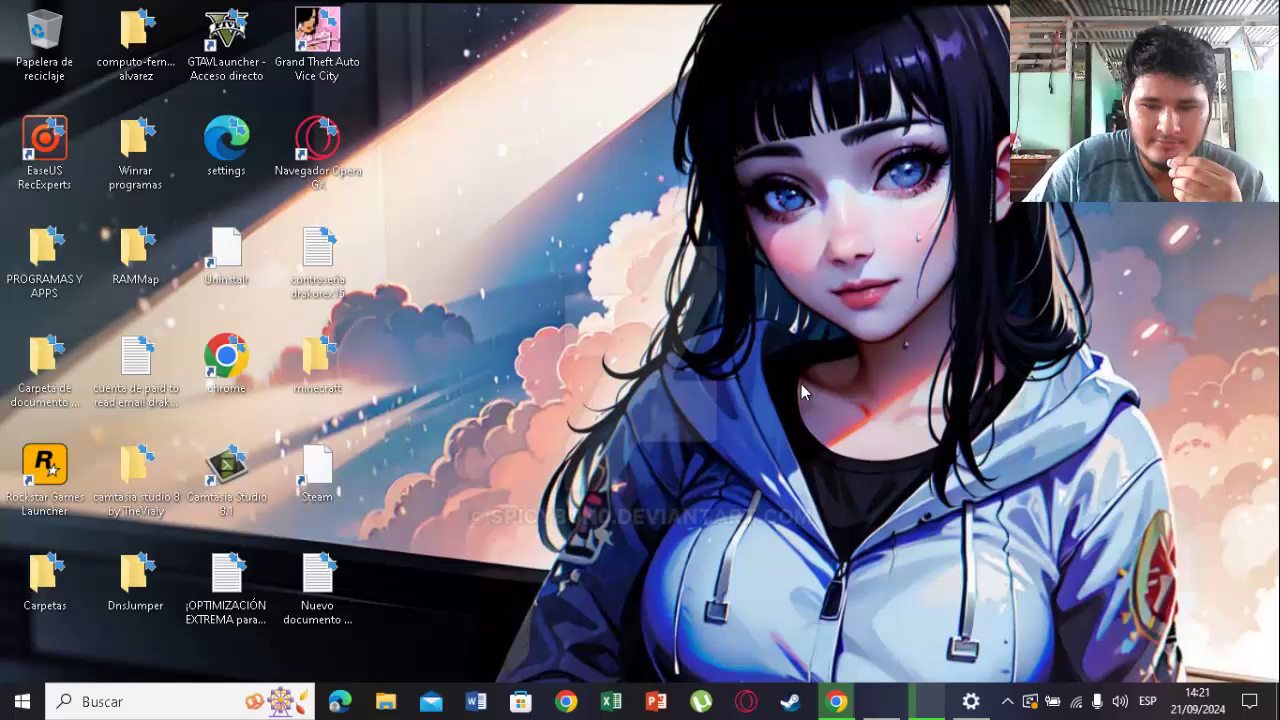
- Return to the installed apps list in Windows Settings and expand the EaseUS RecExperts 3.8.1 entry
{"action": "left_click", "coordinate": [975, 705]}
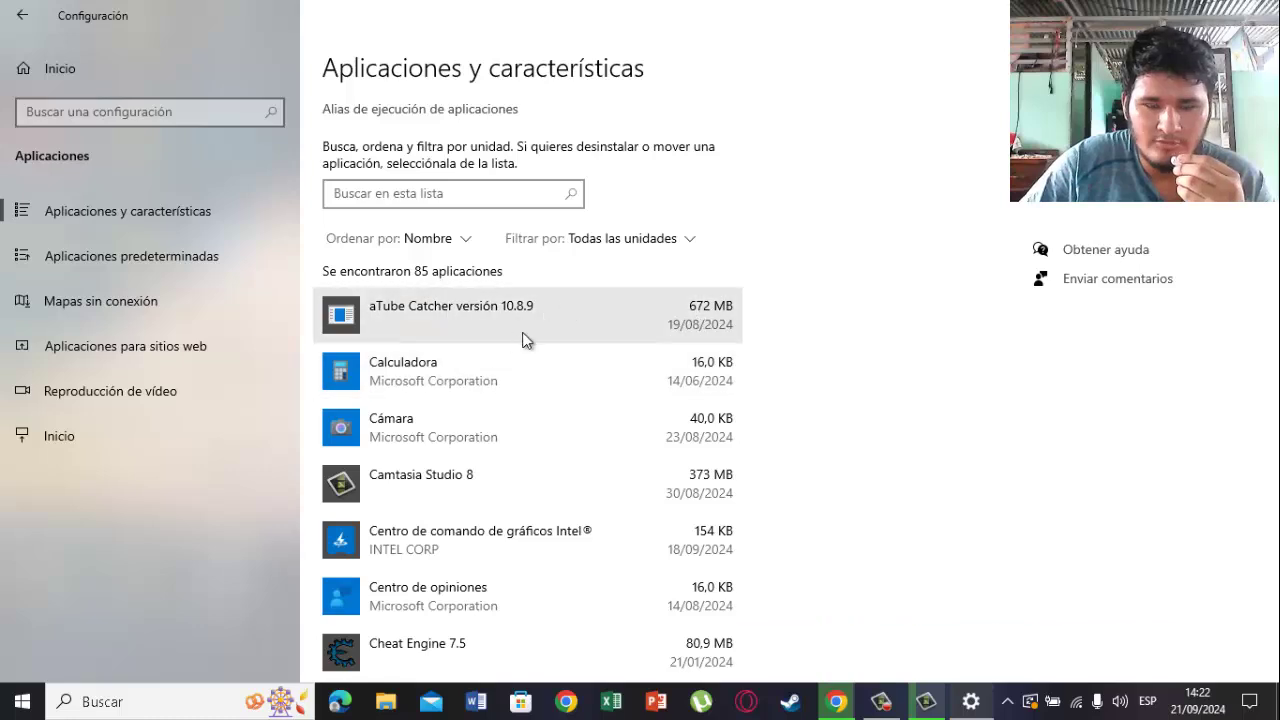
{"action": "scroll", "coordinate": [560, 448], "scroll_direction": "down", "scroll_amount": 3}
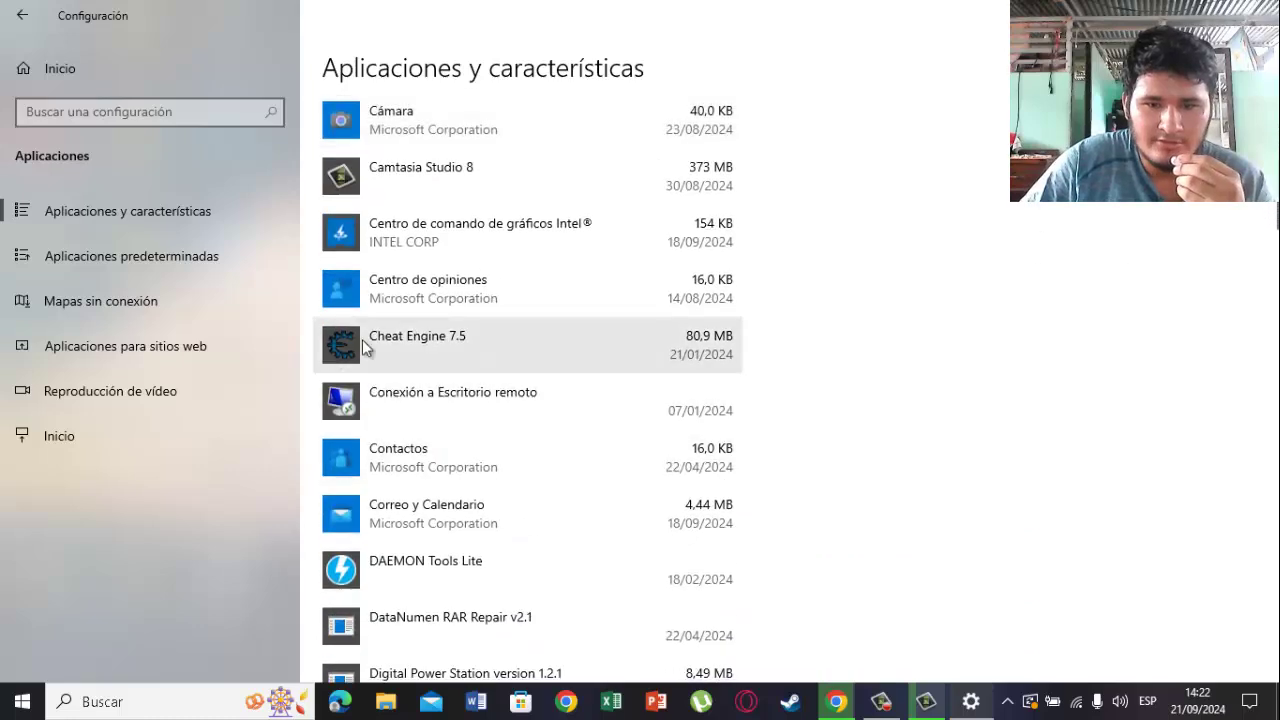
{"action": "scroll", "coordinate": [576, 423], "scroll_direction": "down", "scroll_amount": 1}
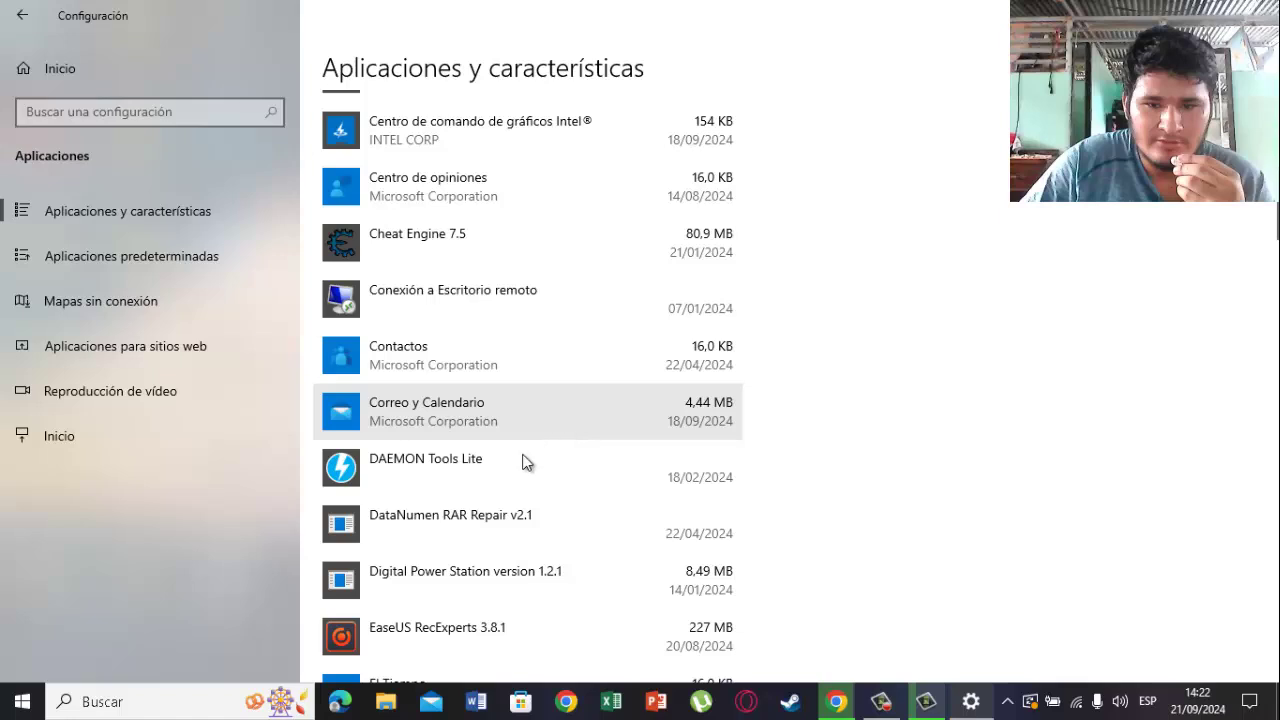
{"action": "scroll", "coordinate": [556, 437], "scroll_direction": "down", "scroll_amount": 2}
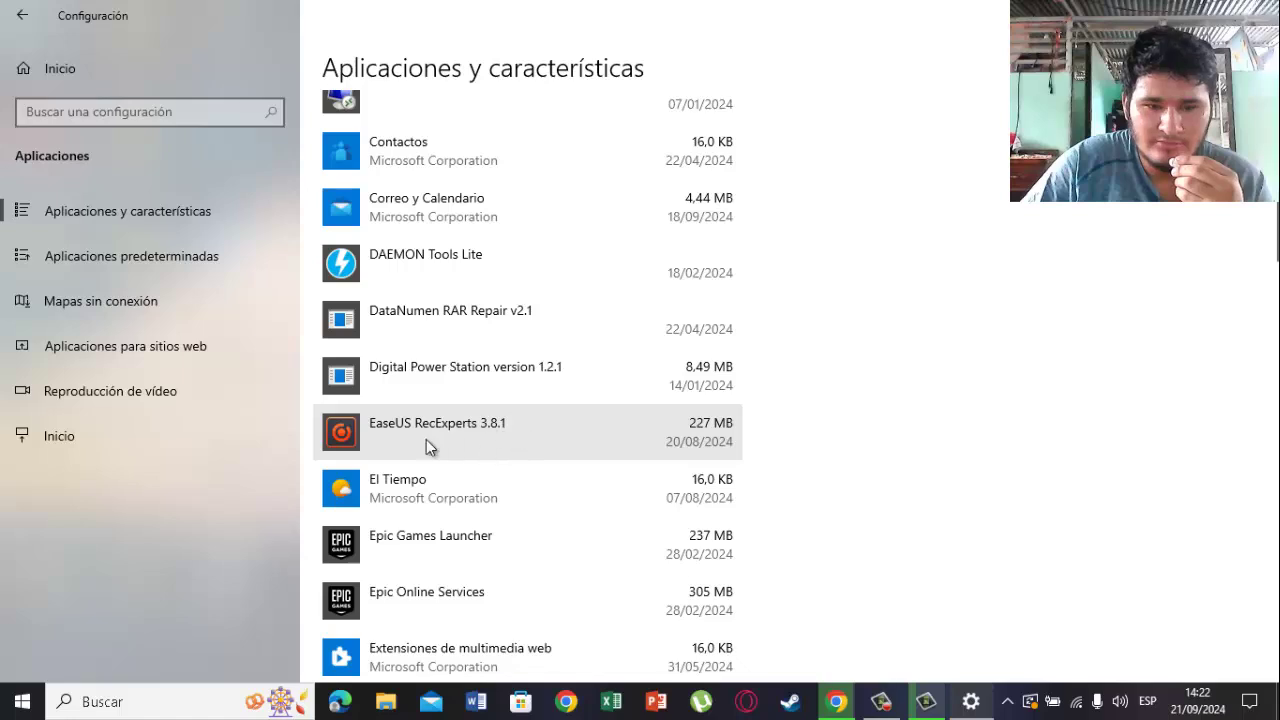
{"action": "left_click", "coordinate": [601, 436]}
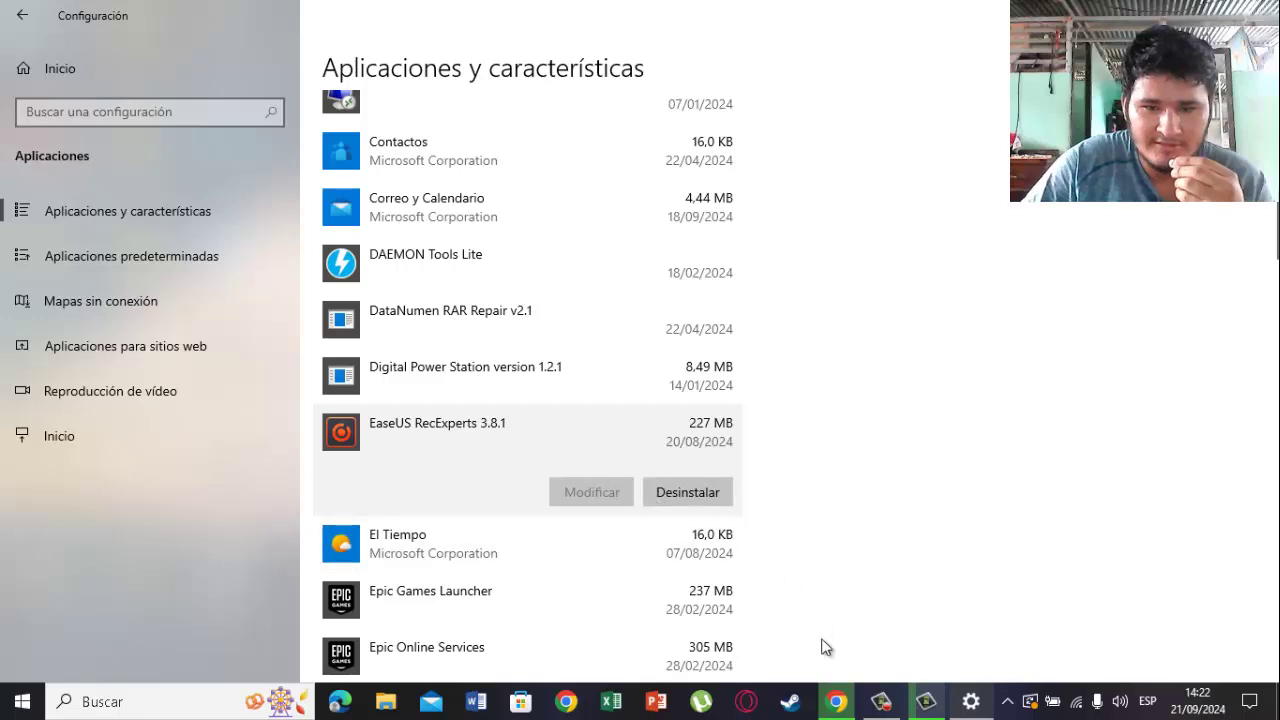
{"action": "left_click", "coordinate": [878, 698]}
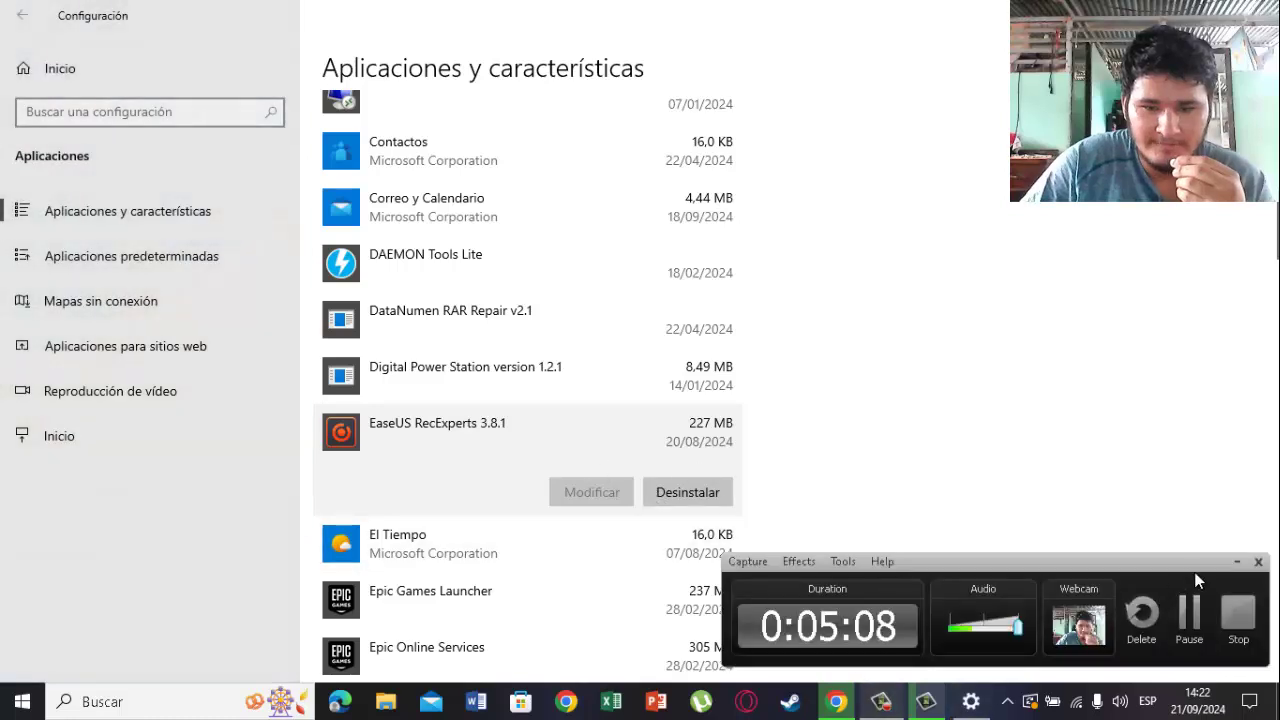
{"action": "left_click", "coordinate": [1236, 563]}
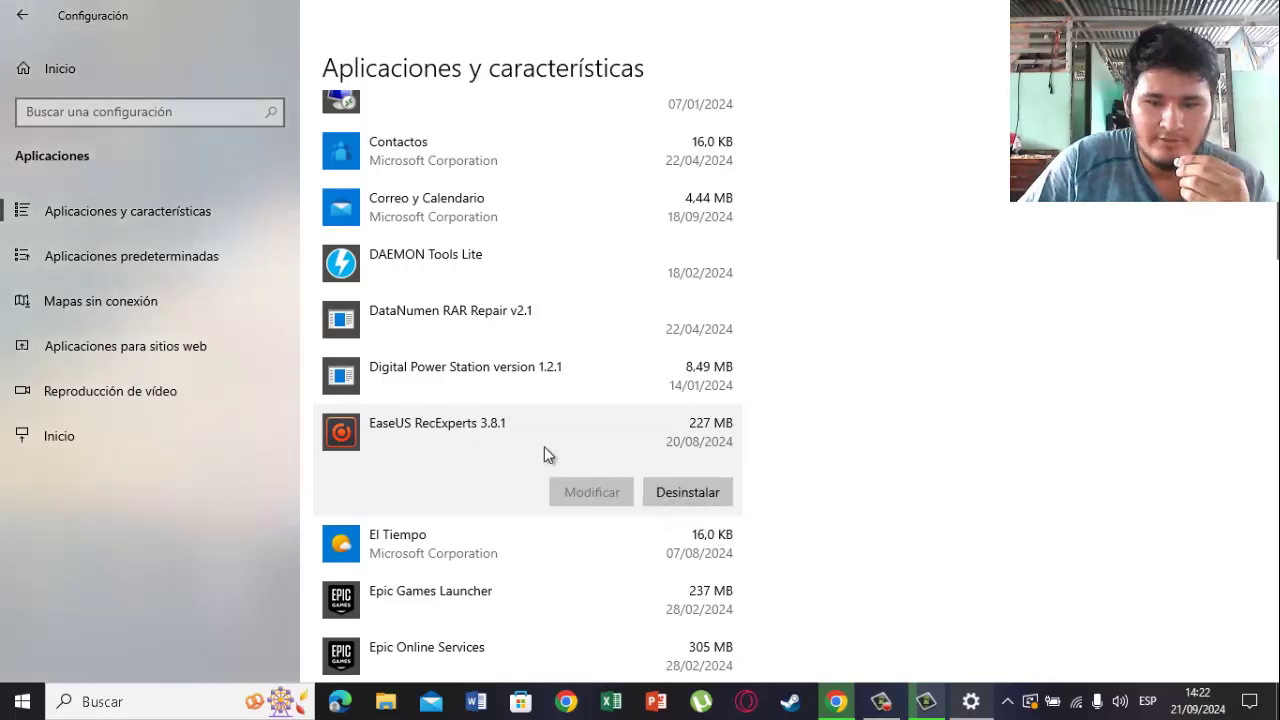
- Look through the installed apps list below EaseUS RecExperts, as far as the Microsoft entries, for other programs to remove
{"action": "scroll", "coordinate": [615, 463], "scroll_direction": "down", "scroll_amount": 6}
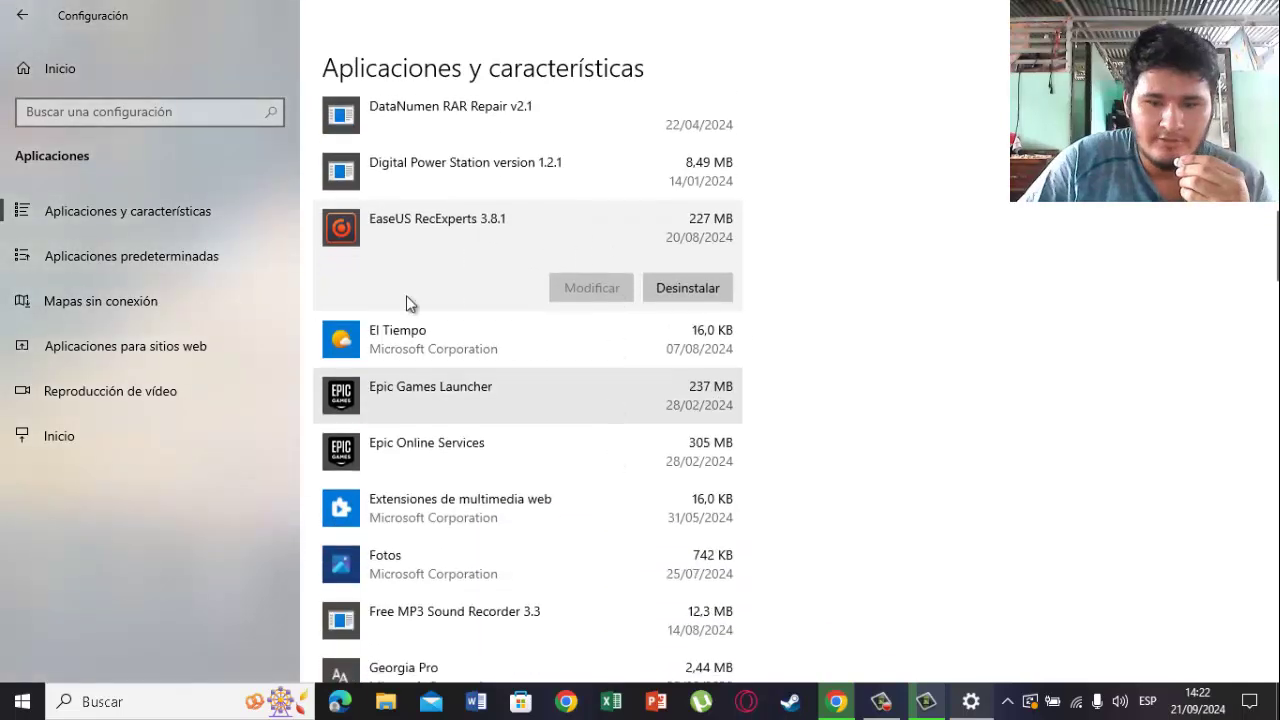
{"action": "scroll", "coordinate": [568, 378], "scroll_direction": "up", "scroll_amount": 2}
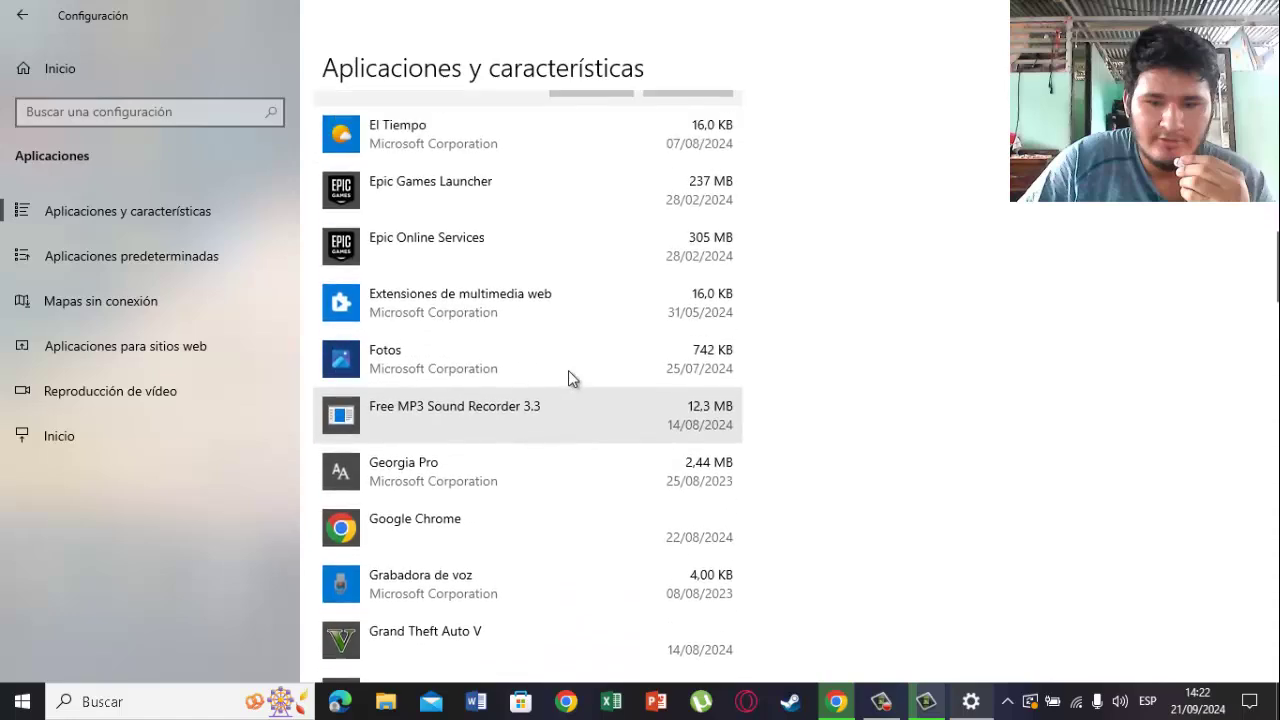
{"action": "scroll", "coordinate": [568, 378], "scroll_direction": "down", "scroll_amount": 1}
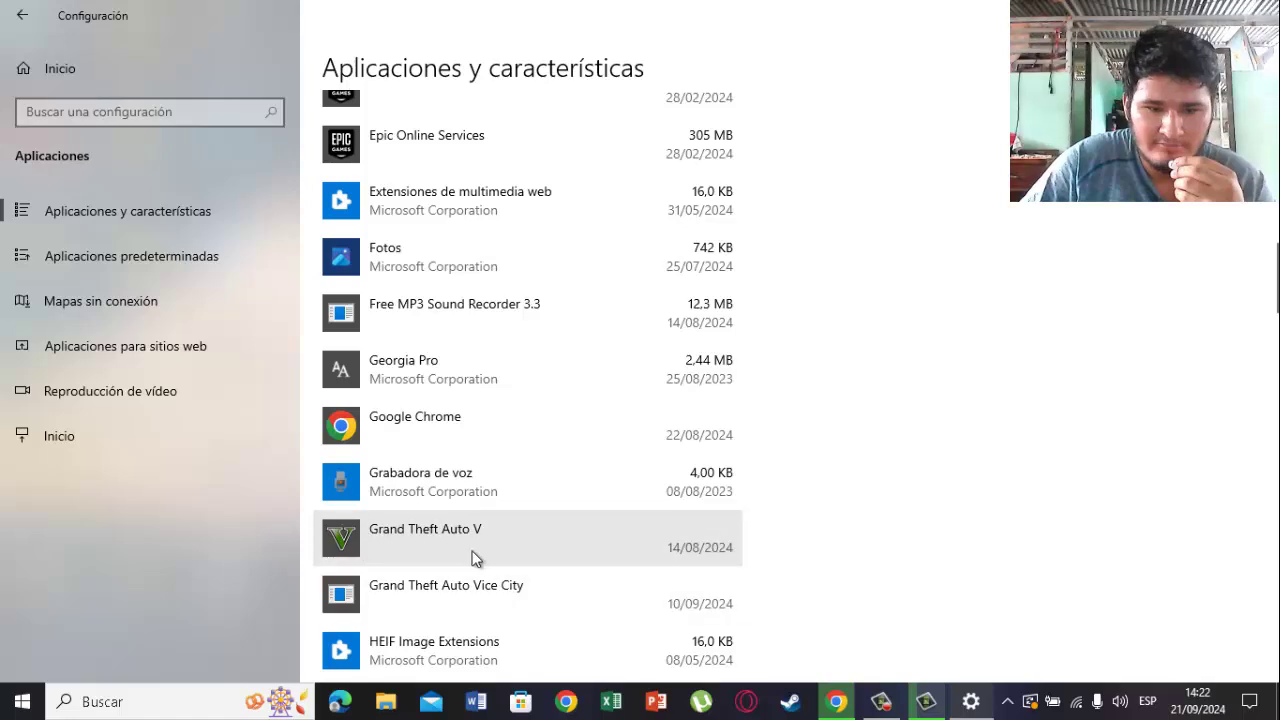
{"action": "scroll", "coordinate": [478, 543], "scroll_direction": "down", "scroll_amount": 2}
{"action": "scroll", "coordinate": [486, 516], "scroll_direction": "down", "scroll_amount": 15}
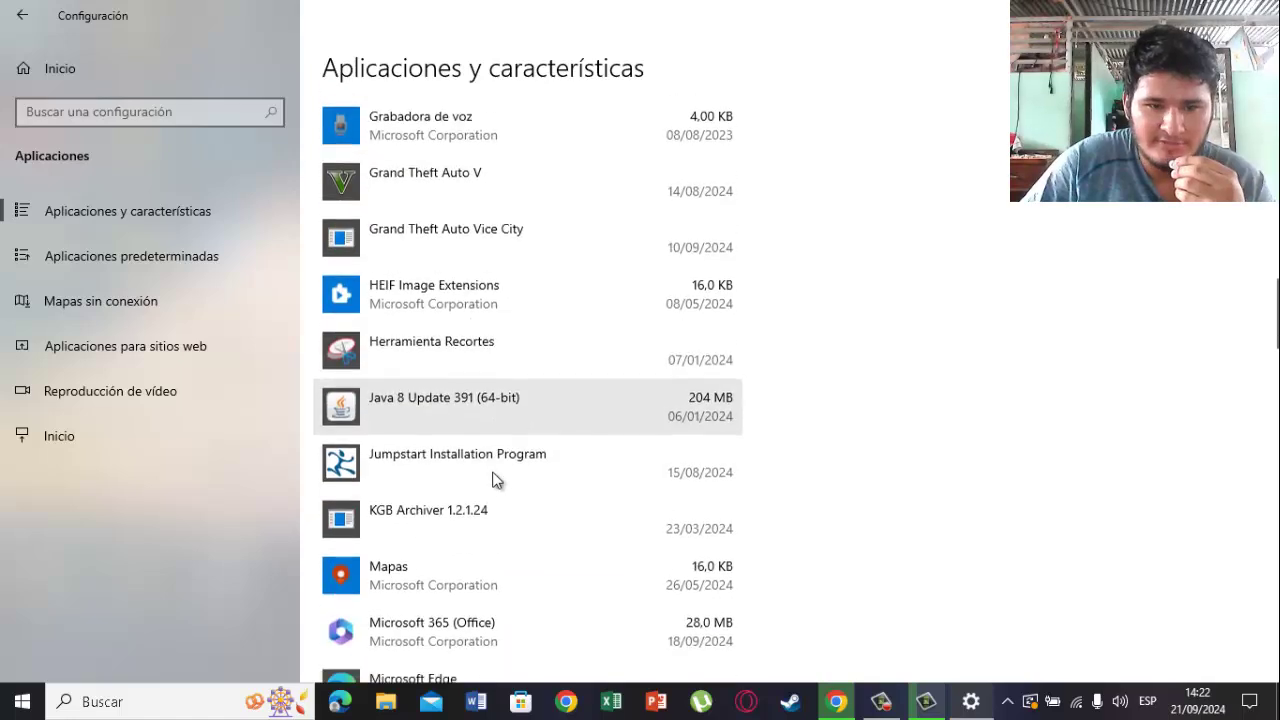
{"action": "scroll", "coordinate": [424, 394], "scroll_direction": "up", "scroll_amount": 10}
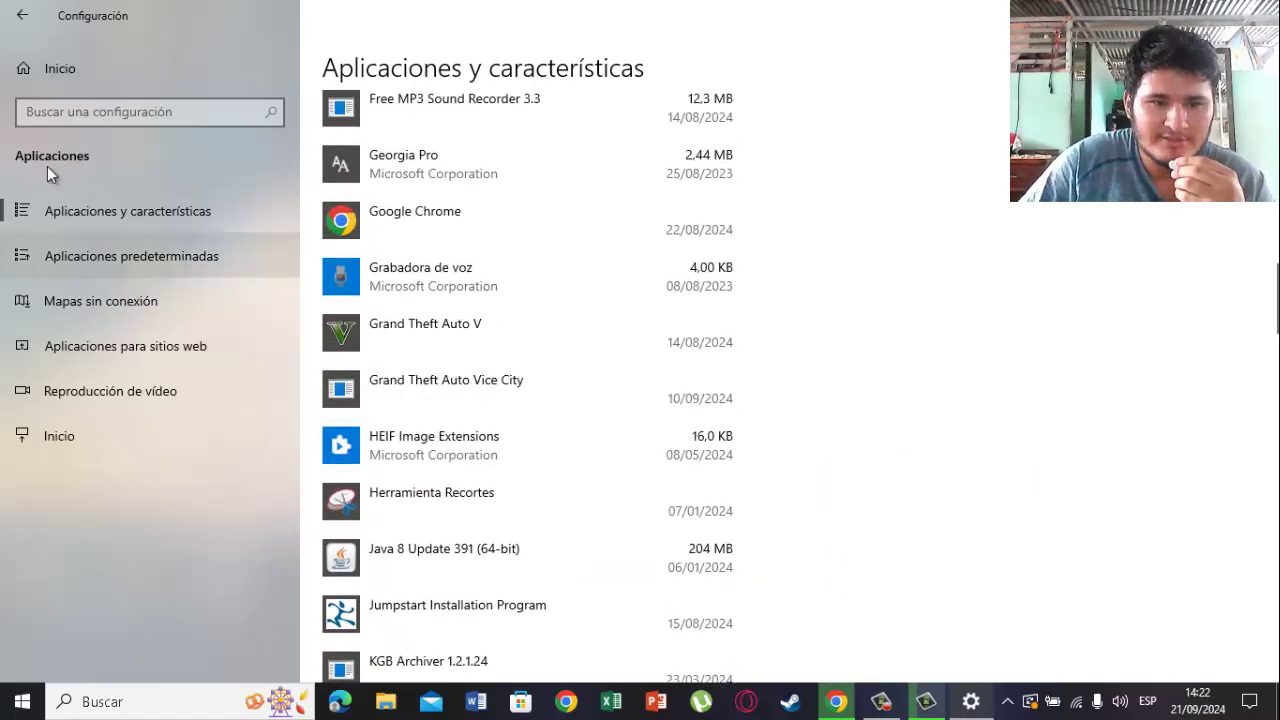
- Close Windows Settings and show Este equipo in a maximized File Explorer window, starting from the minecraft desktop folder
{"action": "left_click", "coordinate": [22, 15]}
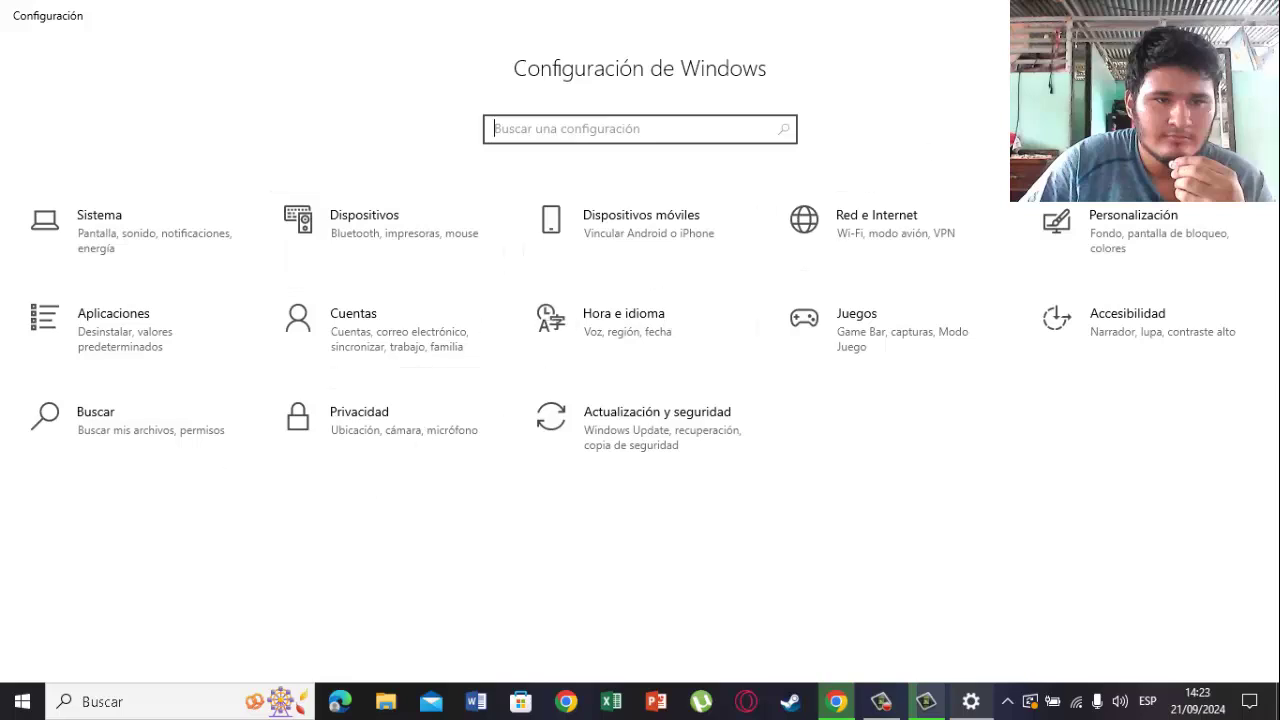
{"action": "left_click", "coordinate": [1256, 15]}
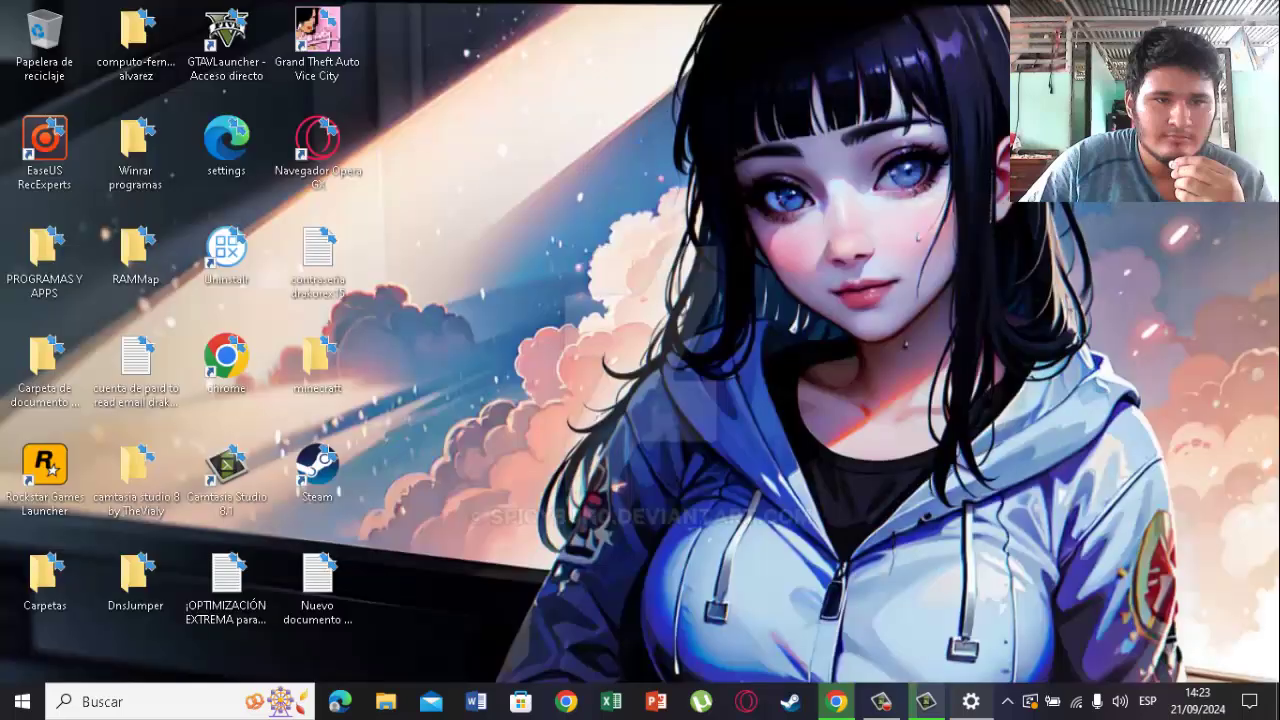
{"action": "double_click", "coordinate": [350, 362]}
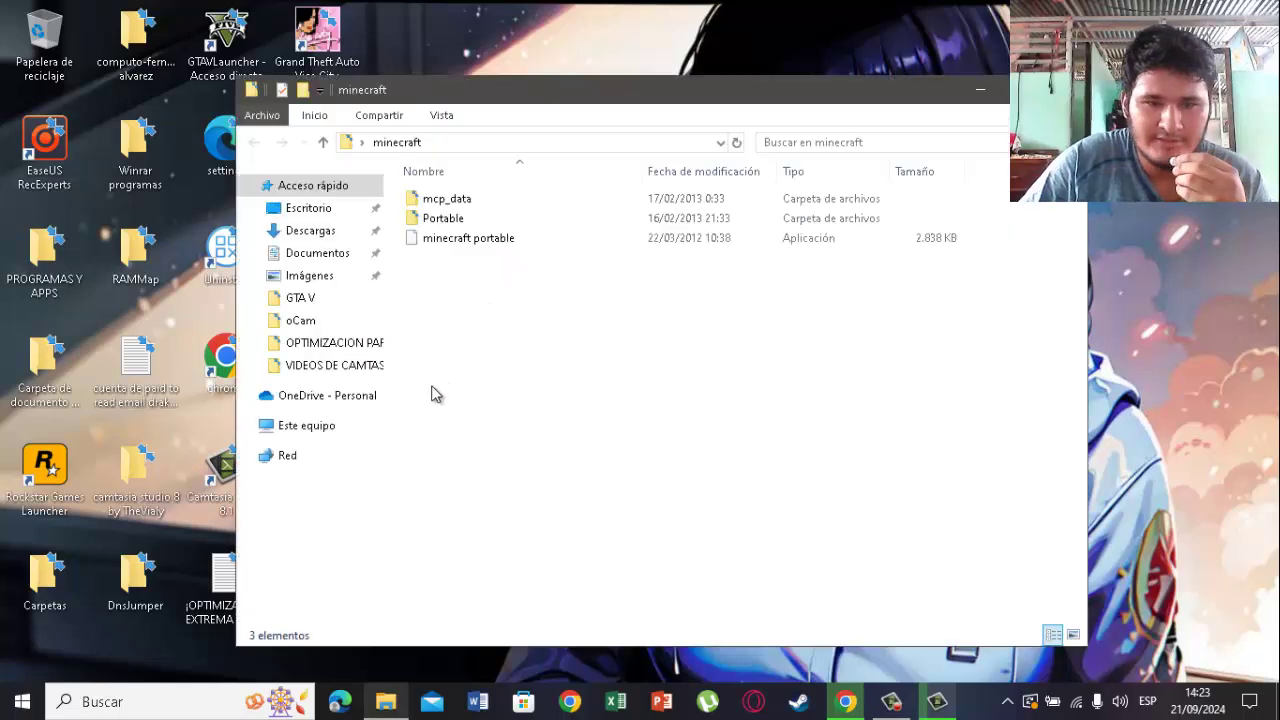
{"action": "left_click", "coordinate": [308, 428]}
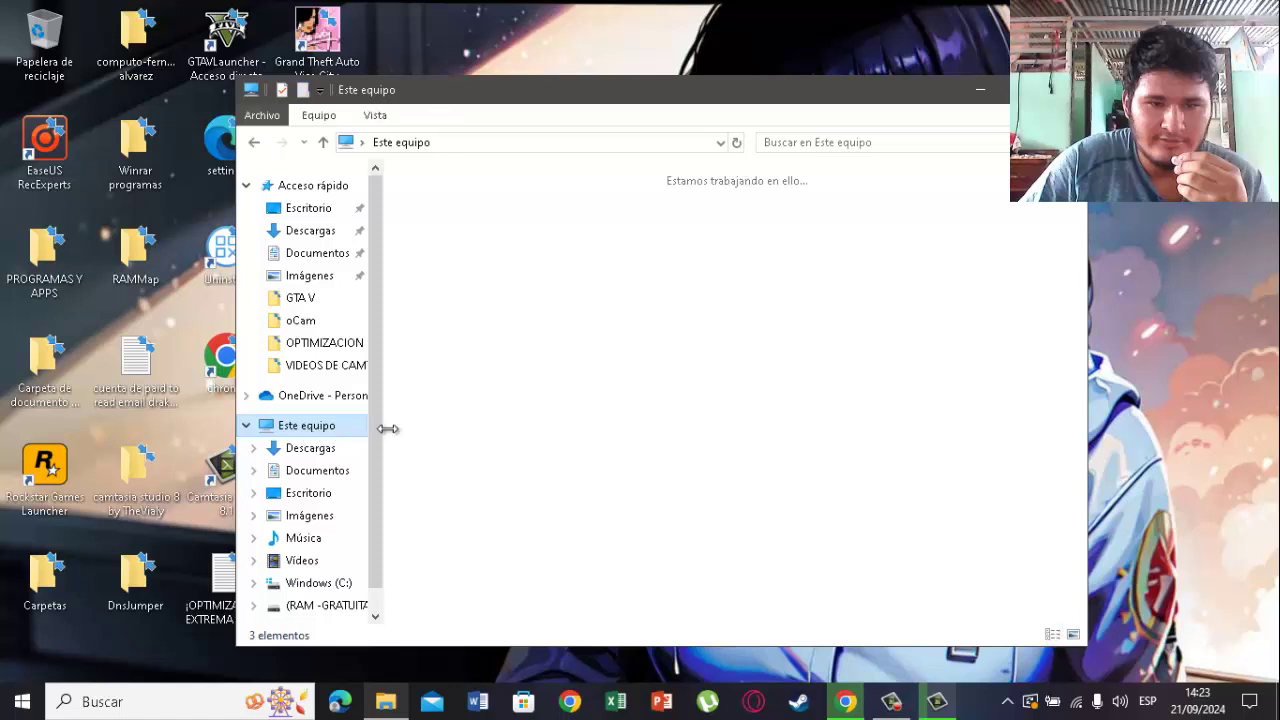
{"action": "key", "text": "super+Up"}
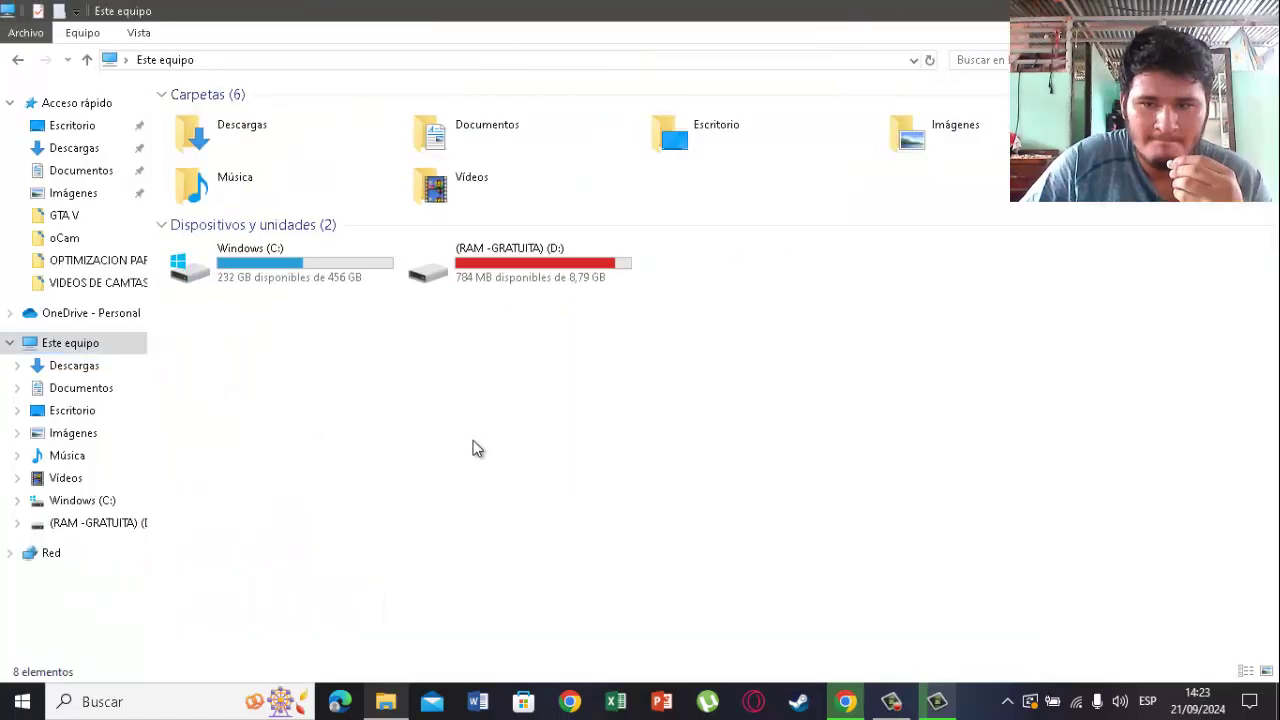
- Open the properties of the Windows (C:) drive and start the Liberar espacio disk cleanup scan for it
{"action": "left_click", "coordinate": [331, 277]}
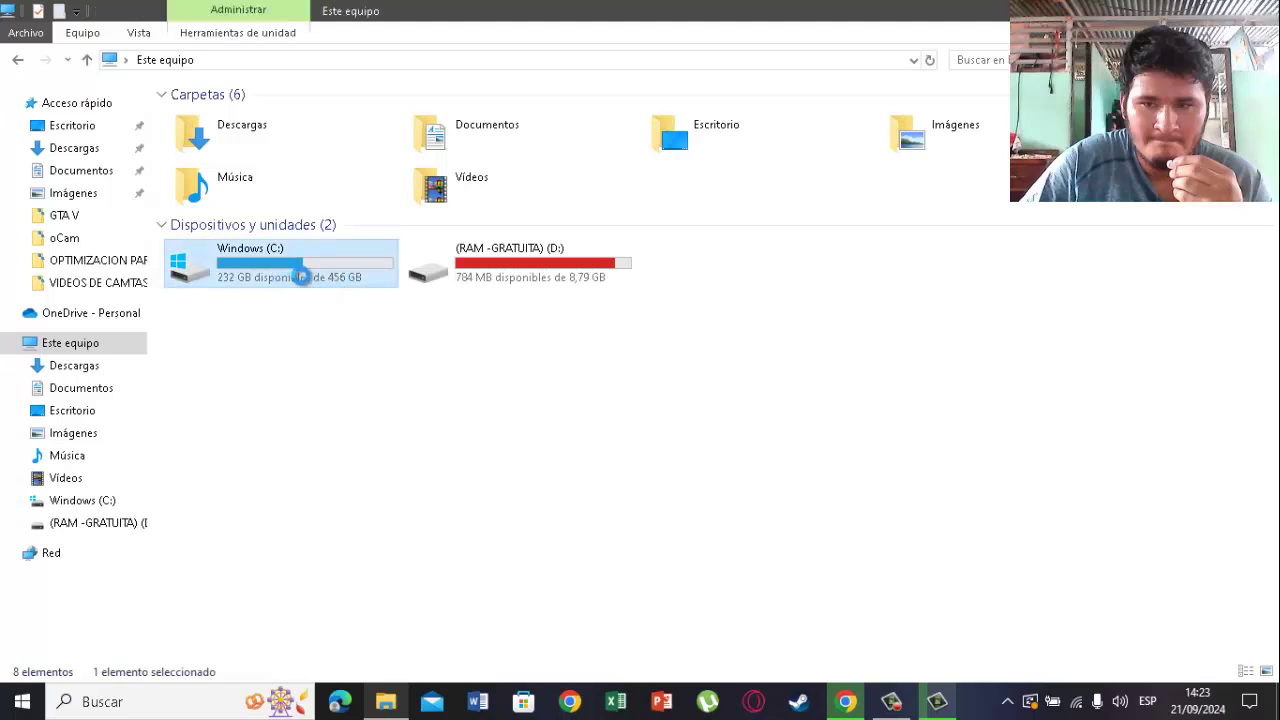
{"action": "right_click", "coordinate": [302, 277]}
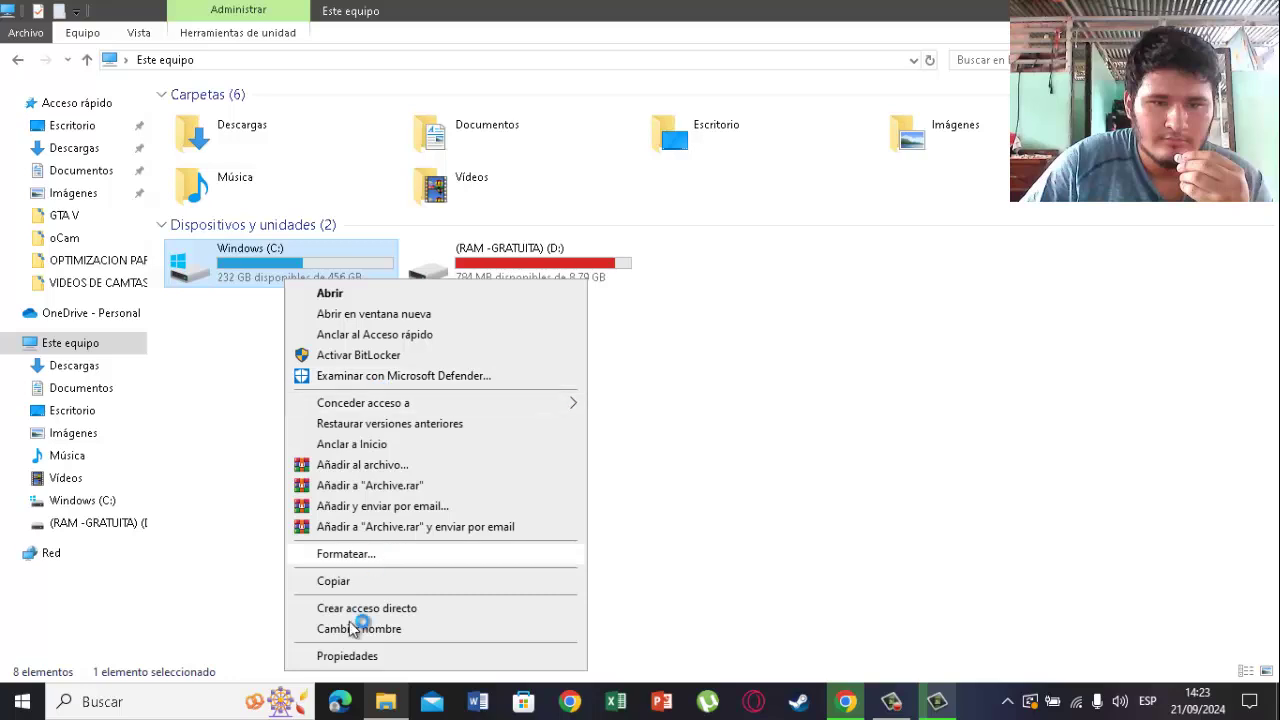
{"action": "left_click", "coordinate": [340, 656]}
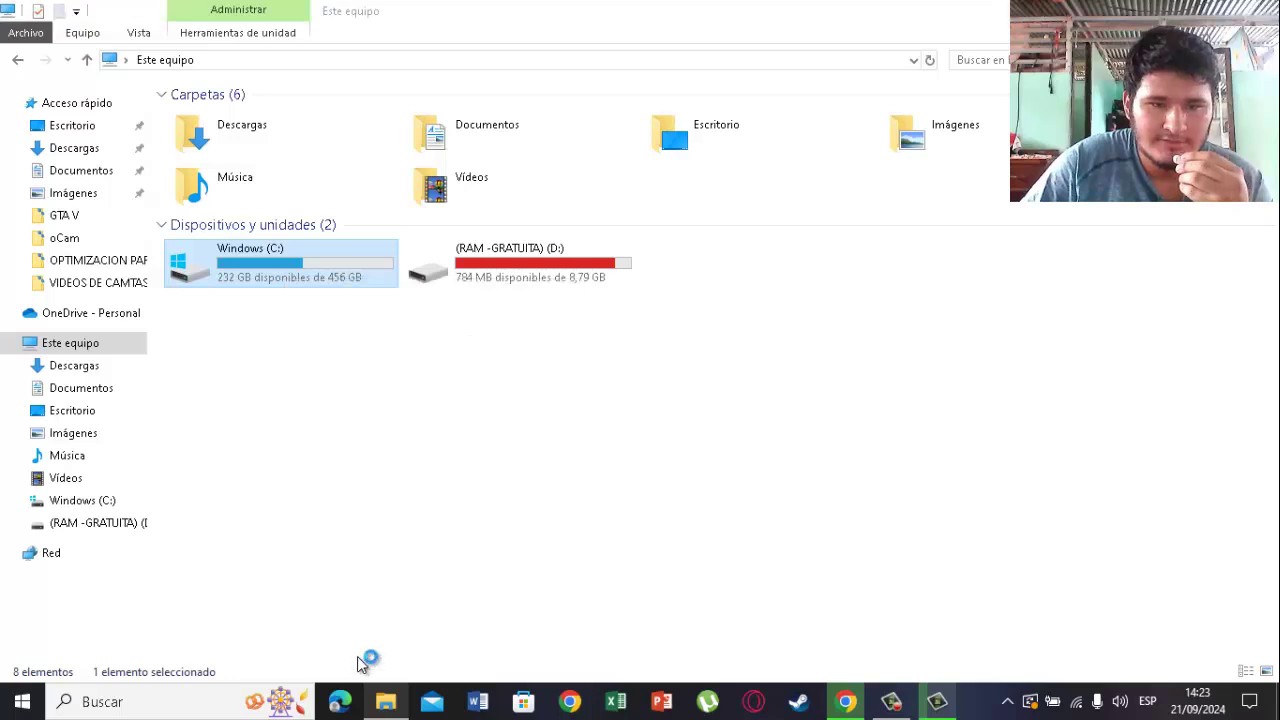
{"action": "left_click_drag", "start_coordinate": [416, 232], "coordinate": [428, 160]}
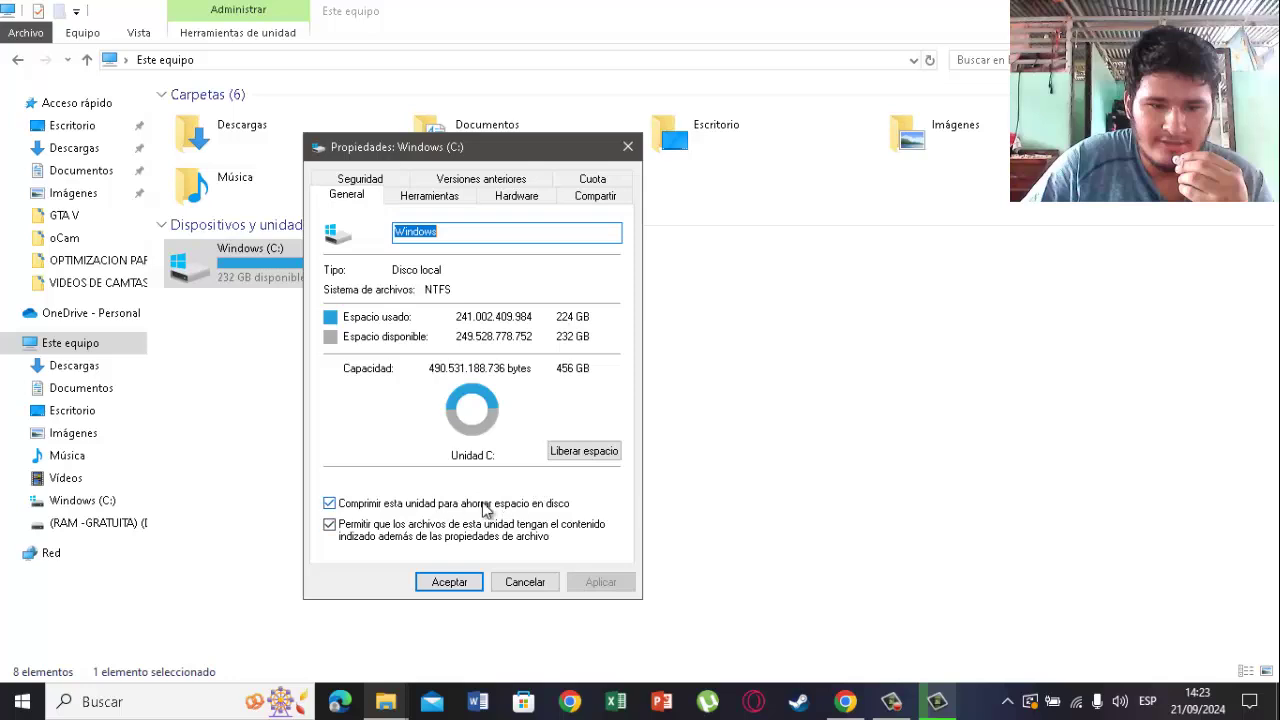
{"action": "left_click", "coordinate": [582, 461]}
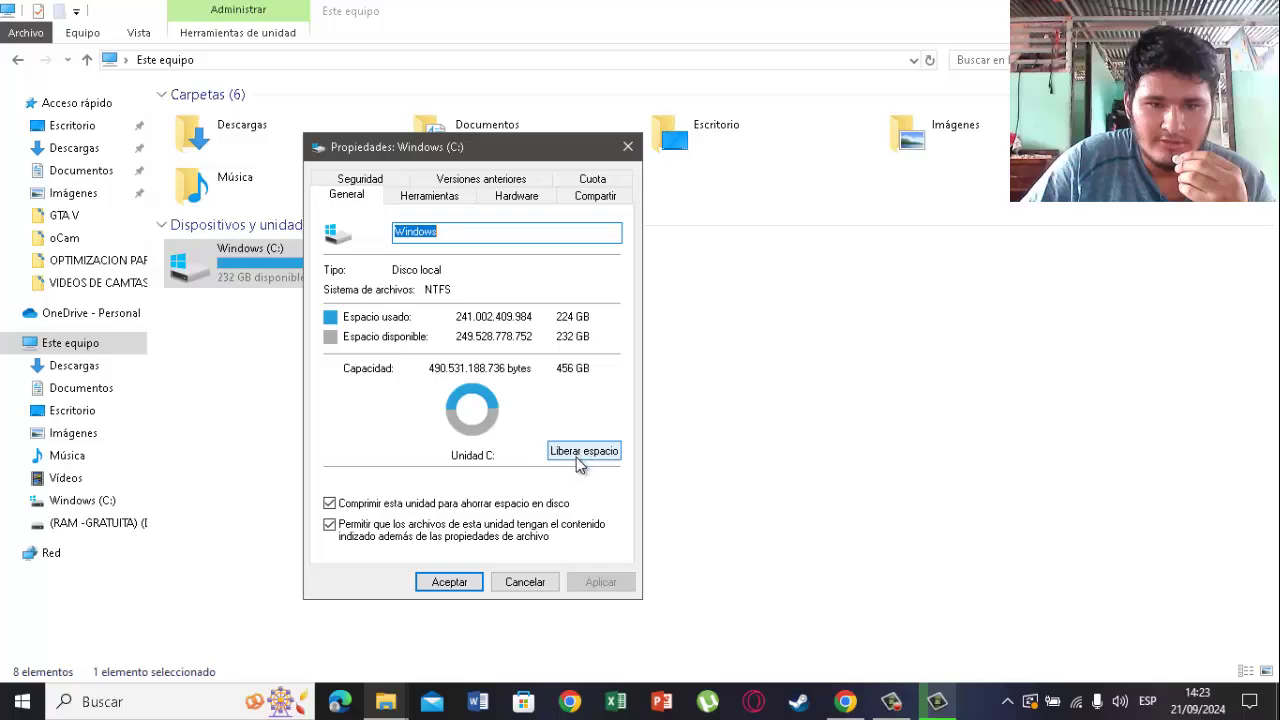
{"action": "left_click", "coordinate": [587, 453]}
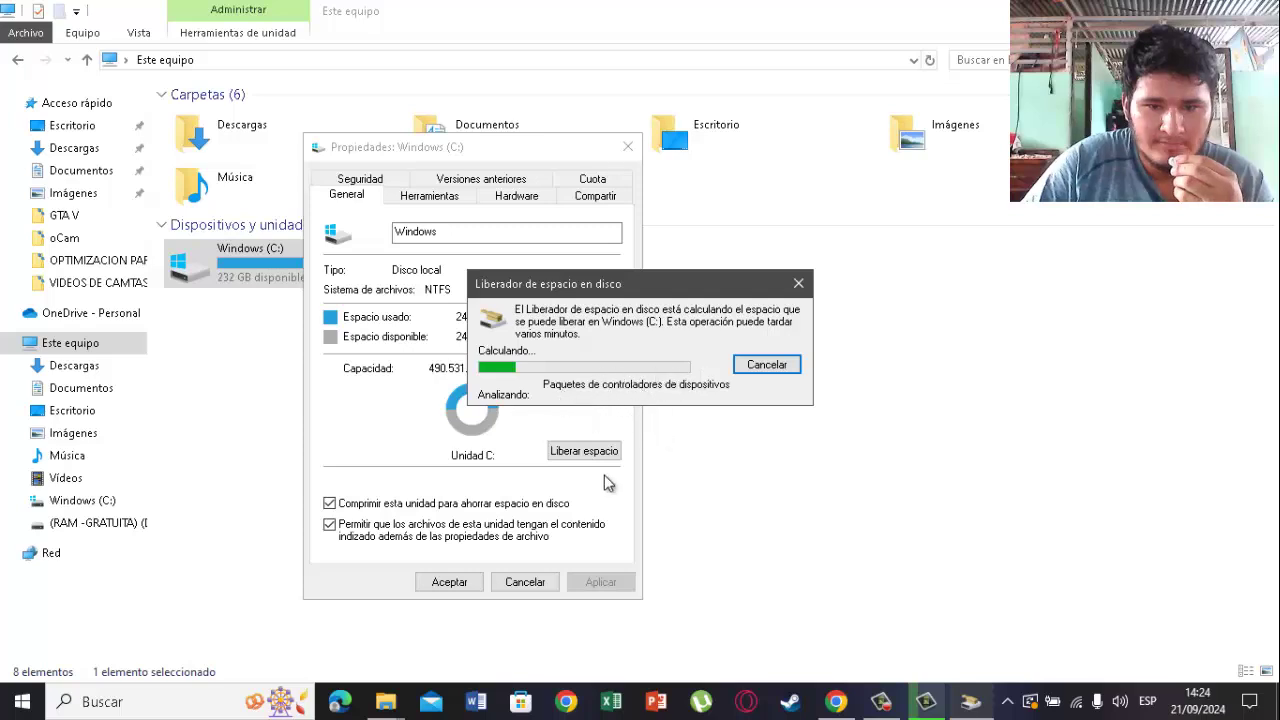
{"action": "left_click", "coordinate": [881, 701]}
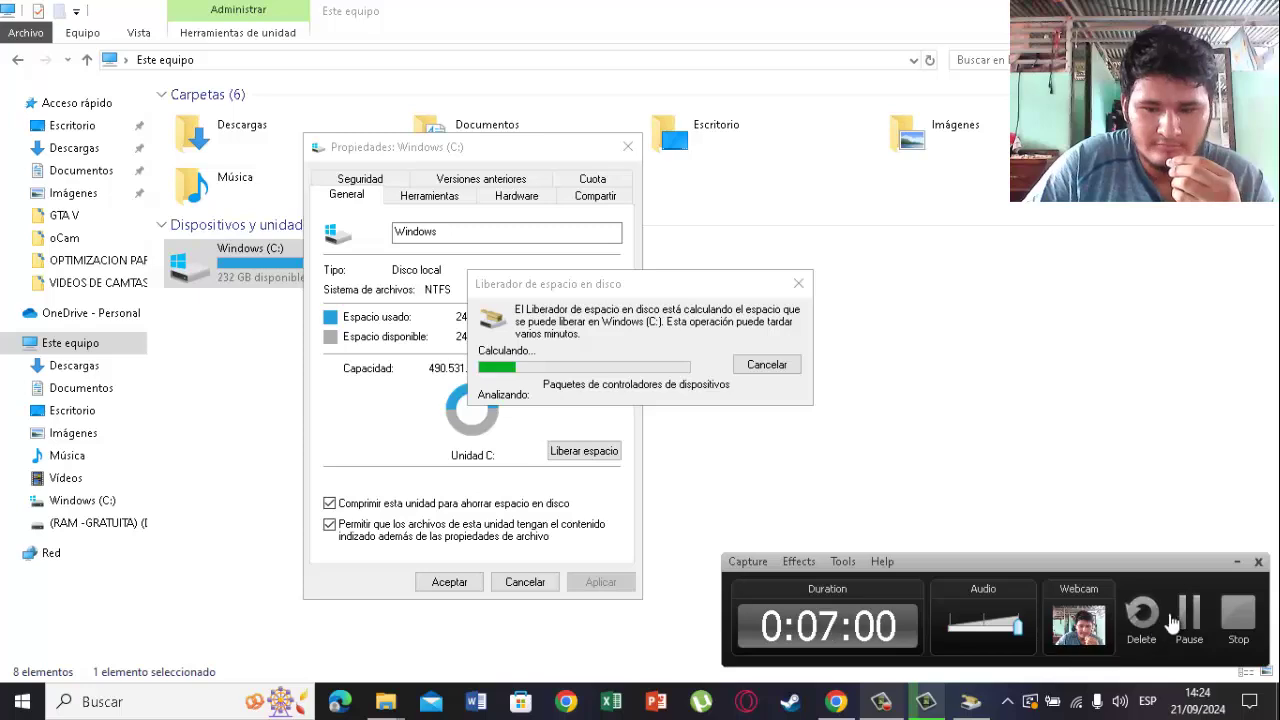
{"action": "left_click", "coordinate": [918, 708]}
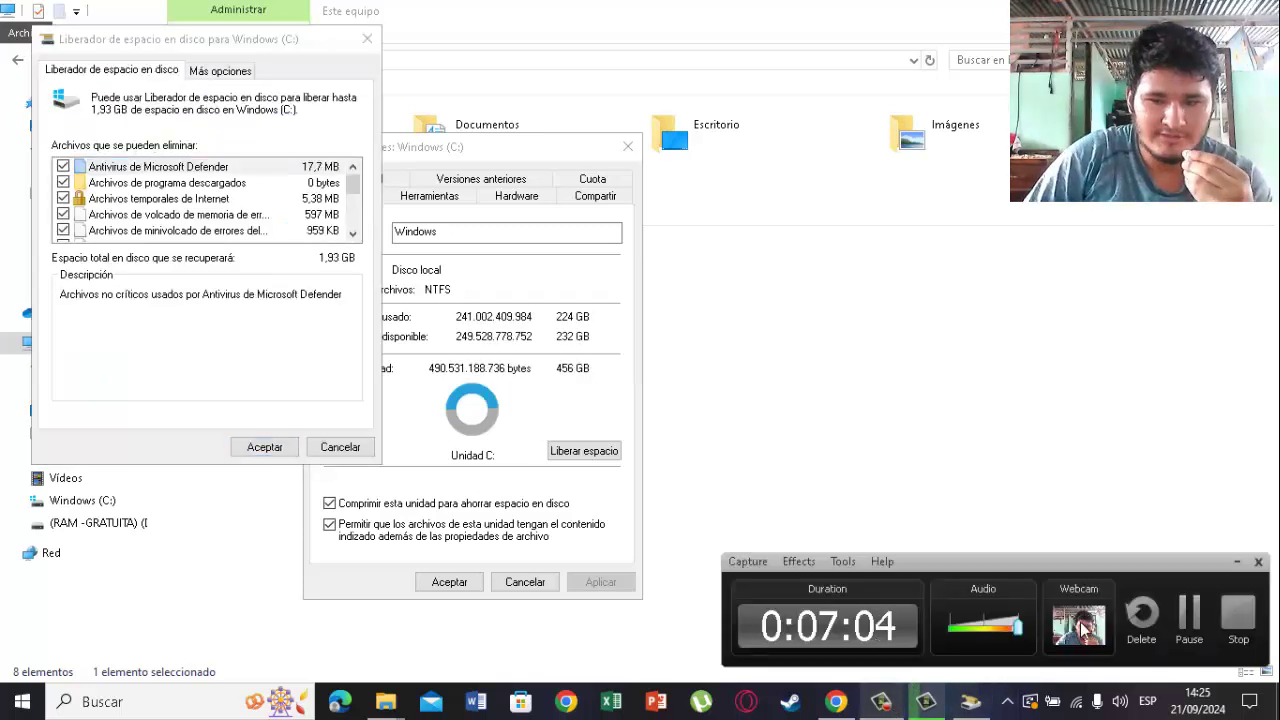
{"action": "left_click", "coordinate": [1237, 562]}
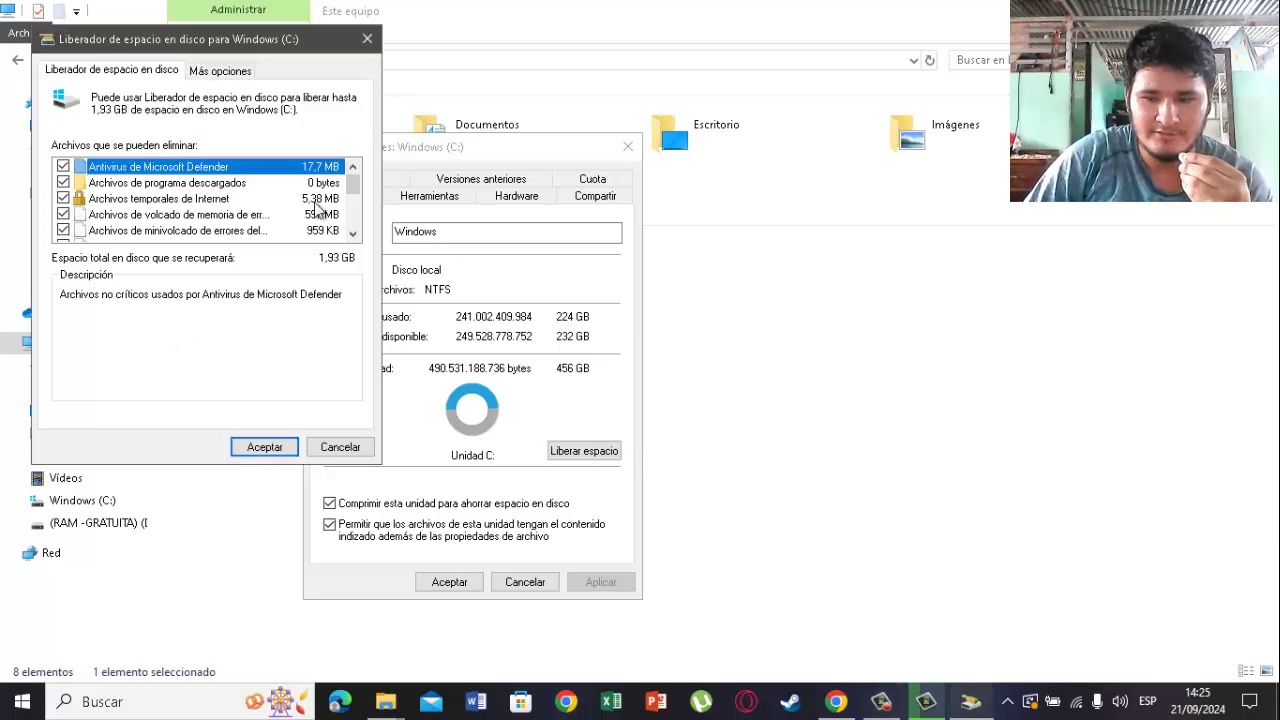
- Read the cleanup descriptions for downloaded program files, temporary Internet files, and the system error memory dump and minidump files
{"action": "left_click", "coordinate": [130, 185]}
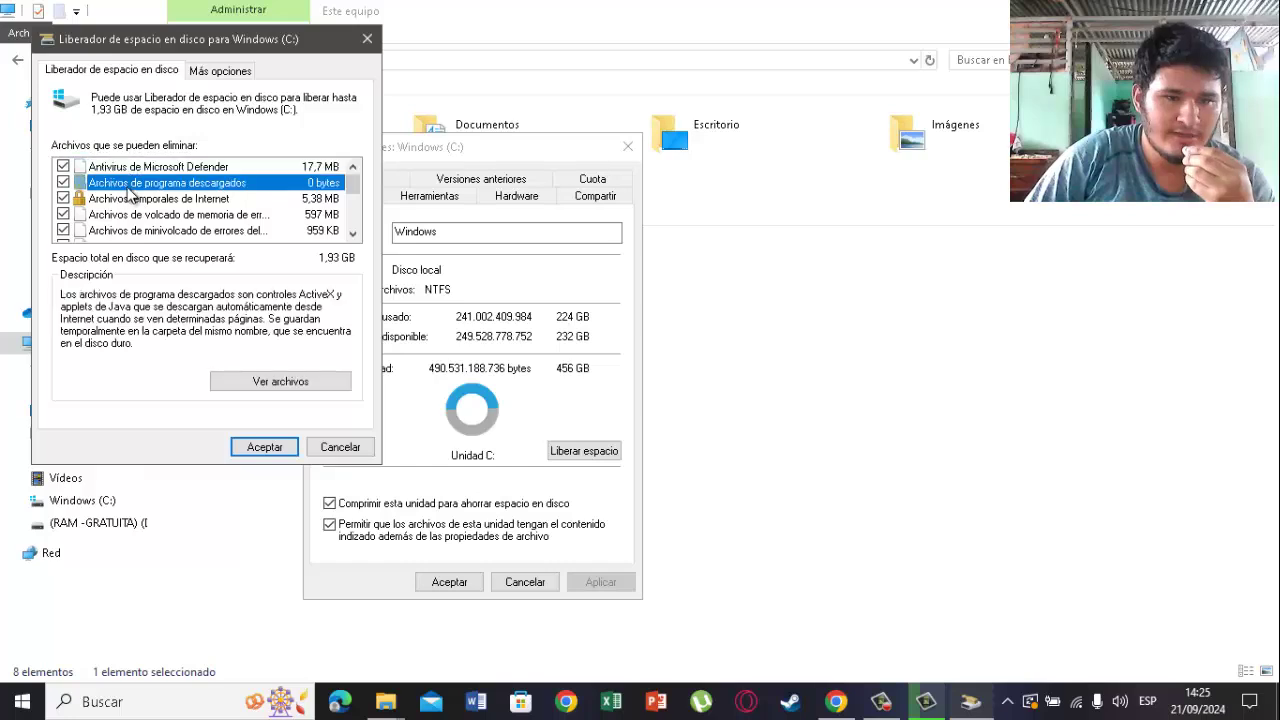
{"action": "left_click", "coordinate": [130, 199]}
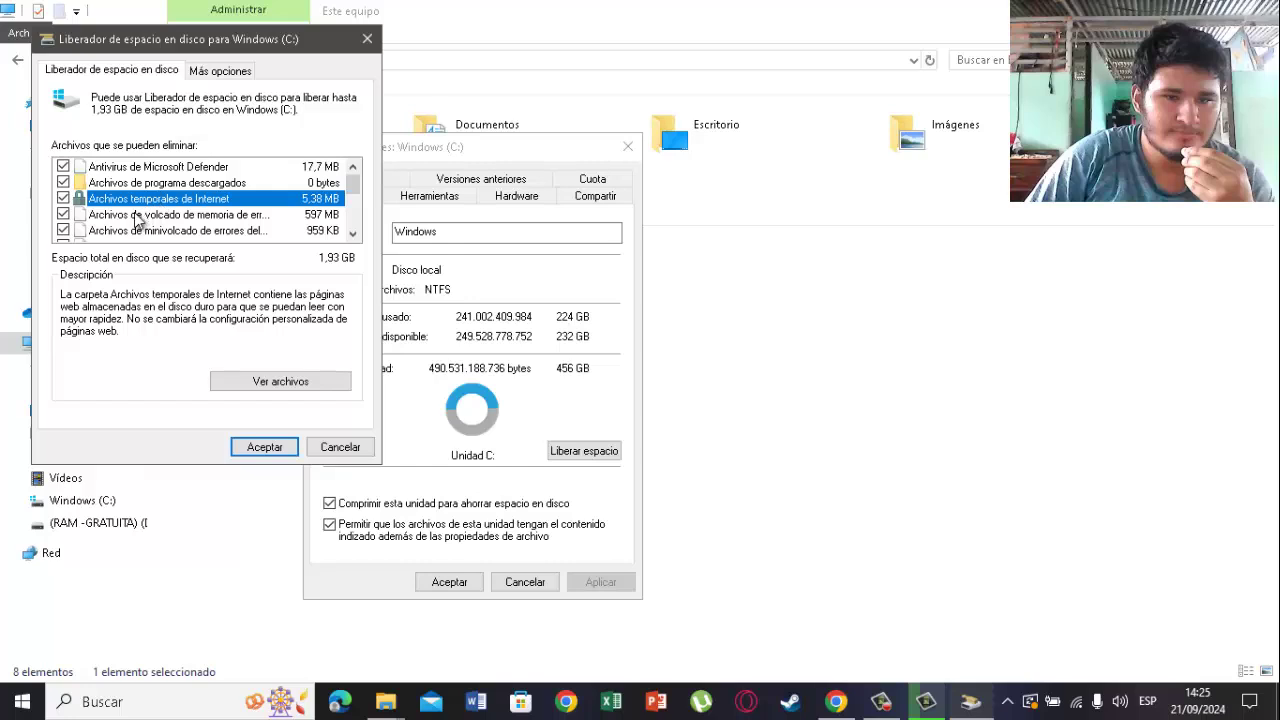
{"action": "left_click", "coordinate": [130, 216]}
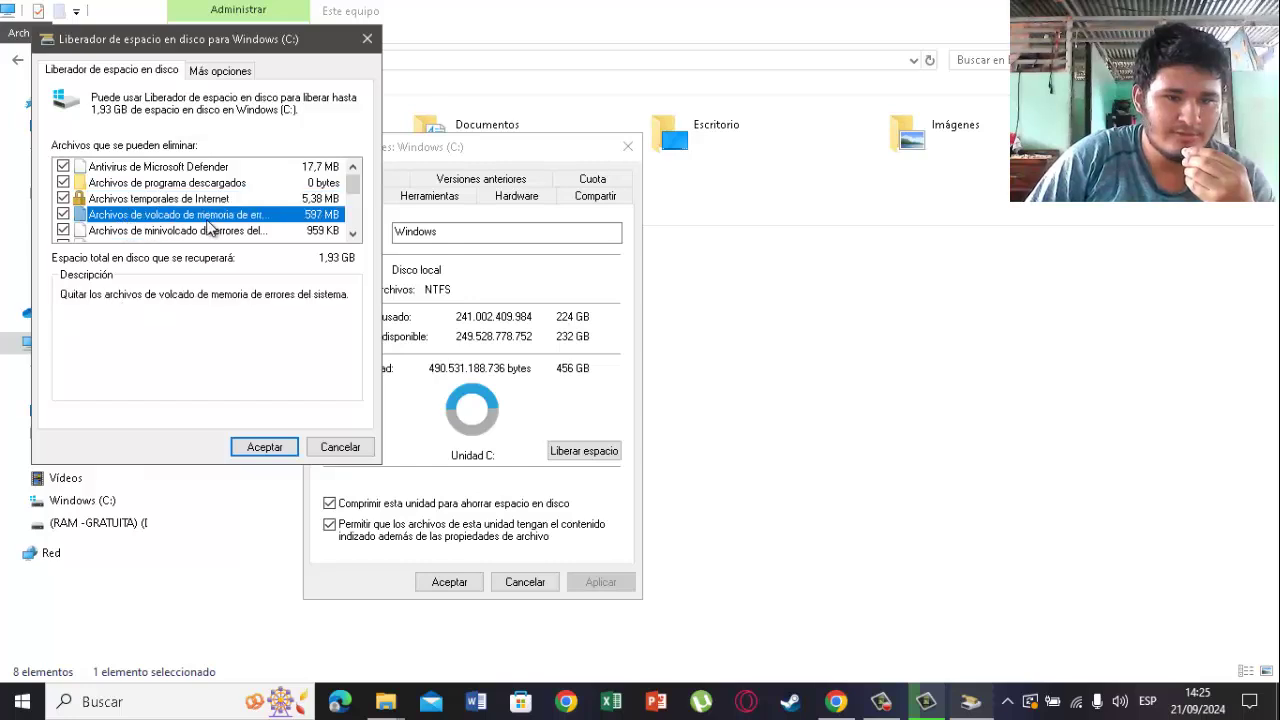
{"action": "left_click", "coordinate": [171, 231]}
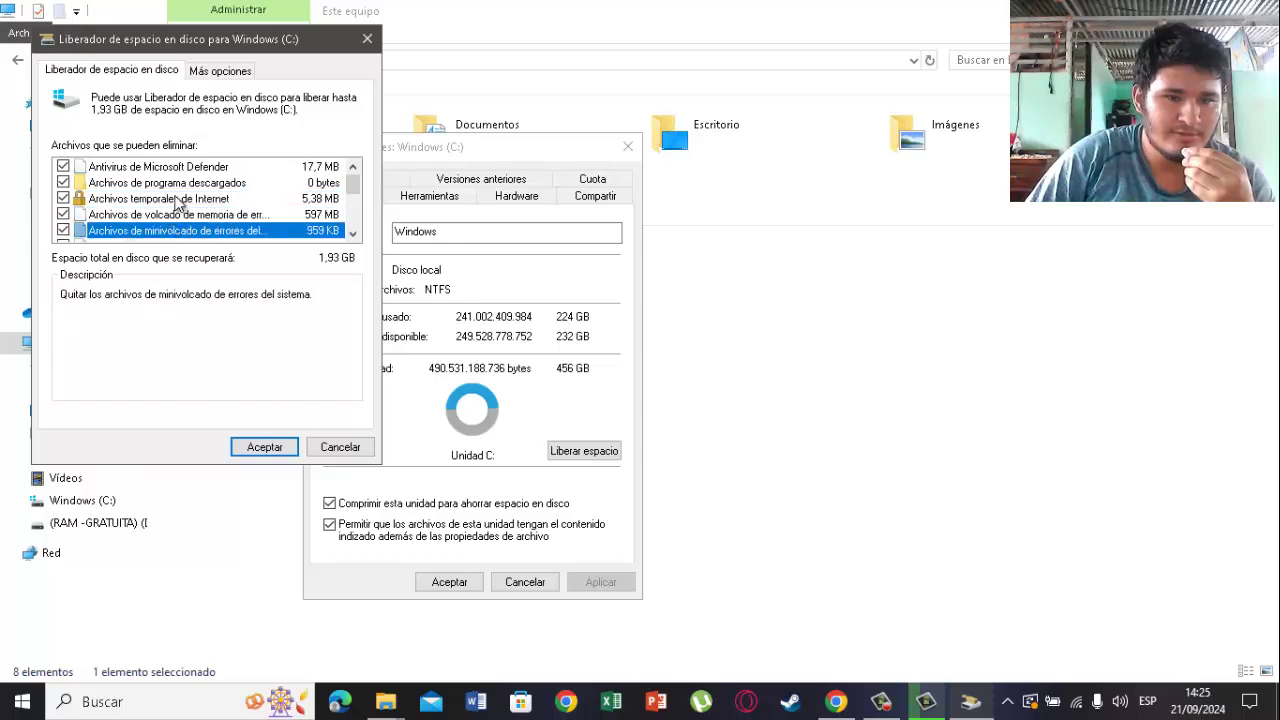
{"action": "left_click", "coordinate": [178, 200]}
{"action": "left_click", "coordinate": [178, 214]}
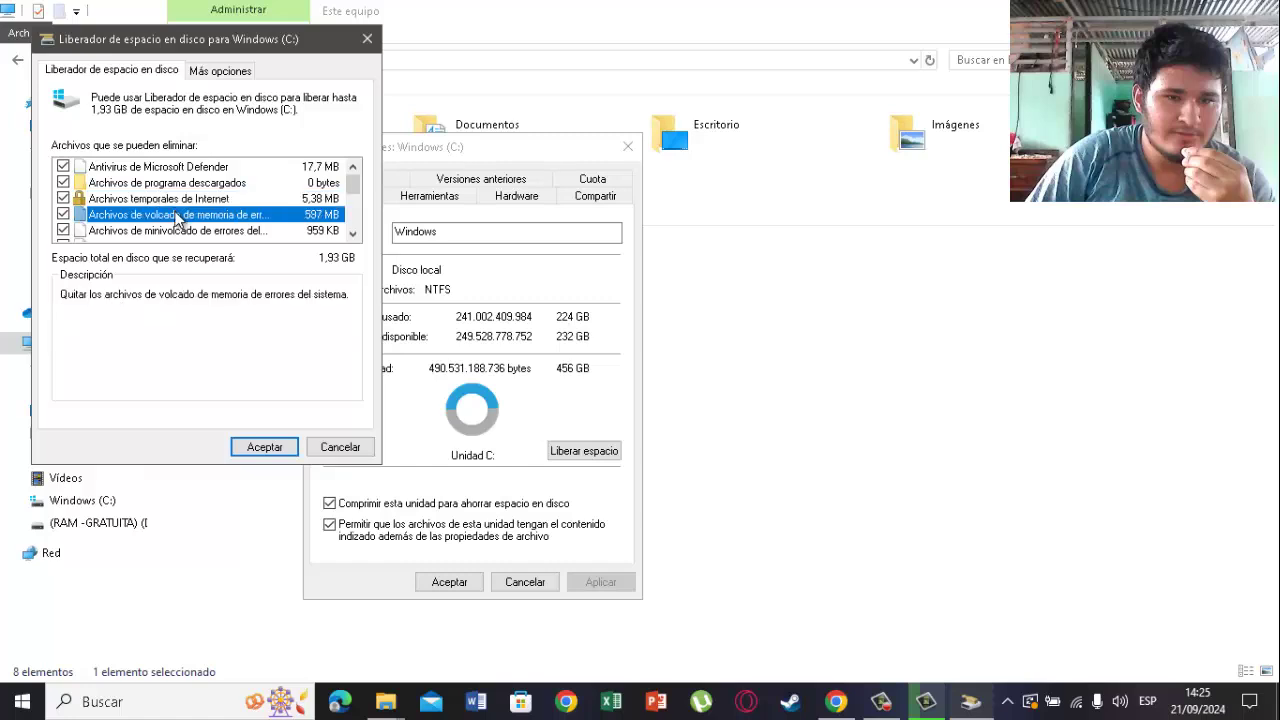
{"action": "scroll", "coordinate": [178, 220], "scroll_direction": "down", "scroll_amount": 1}
{"action": "left_click", "coordinate": [178, 184]}
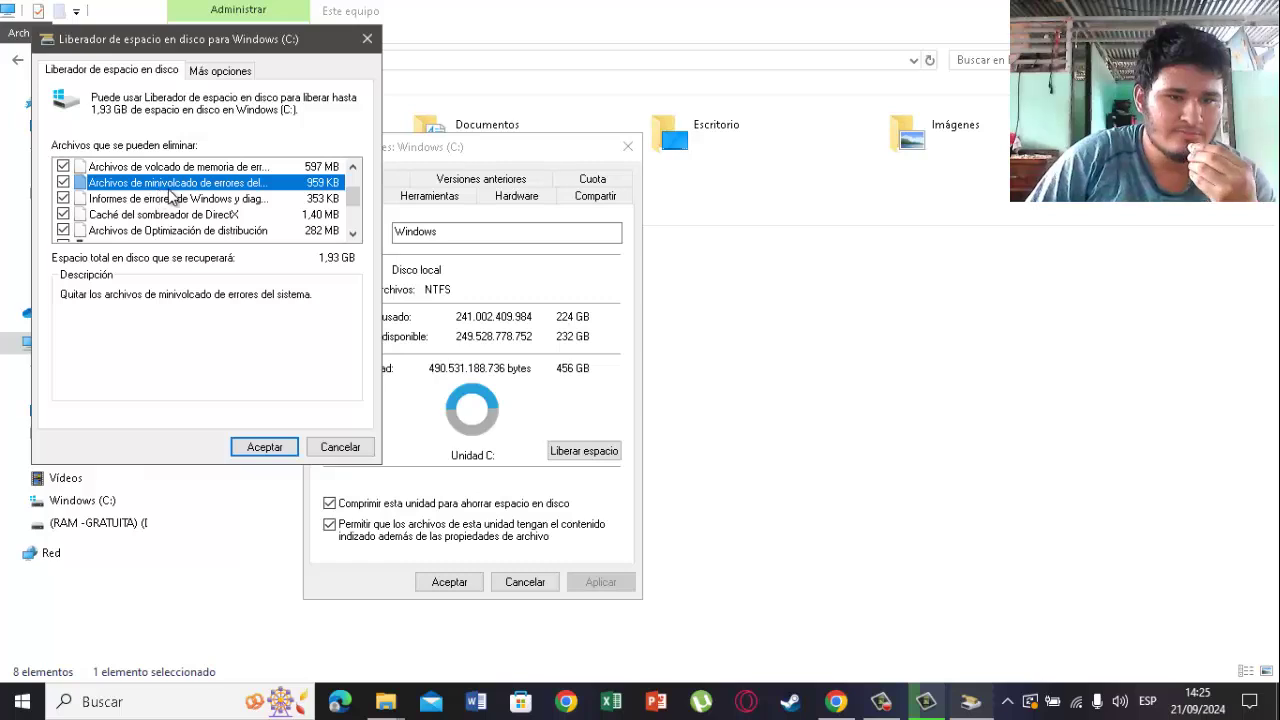
- Read the cleanup descriptions from Windows error reports and DirectX shader cache through delivery optimization, language resource files and Papelera de reciclaje
{"action": "left_click", "coordinate": [158, 201]}
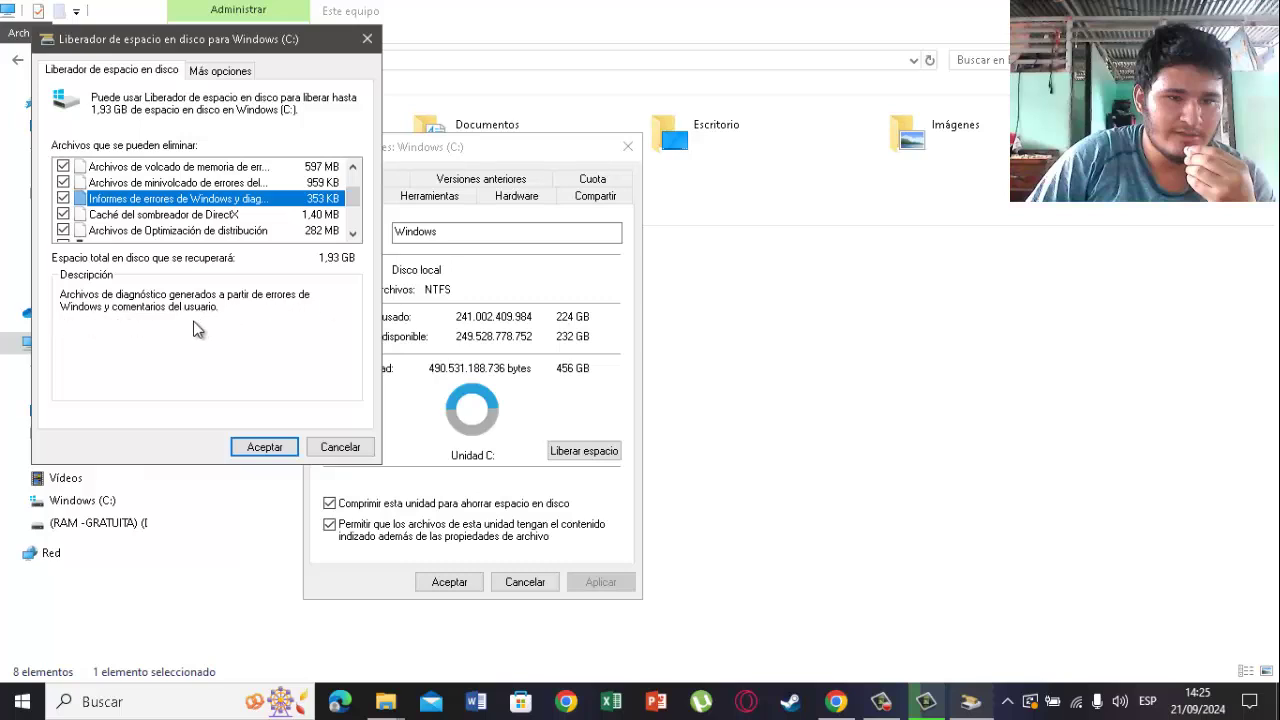
{"action": "key", "text": "Down"}
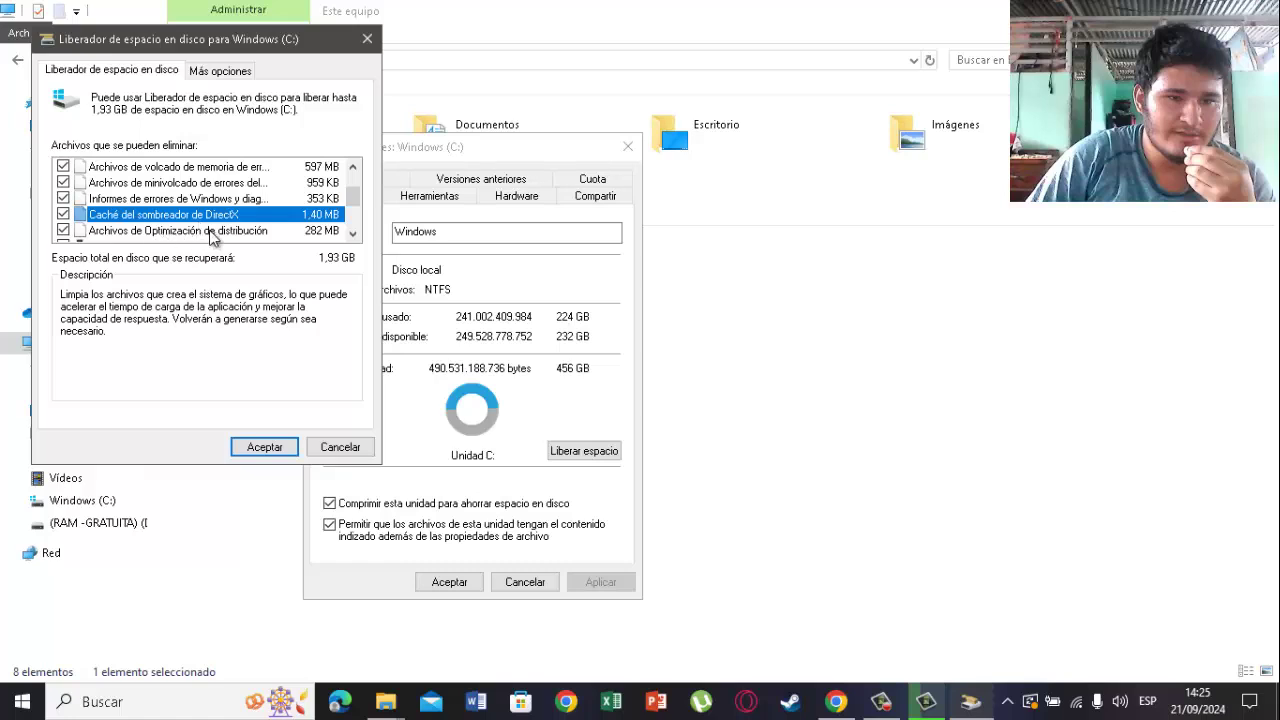
{"action": "left_click", "coordinate": [200, 234]}
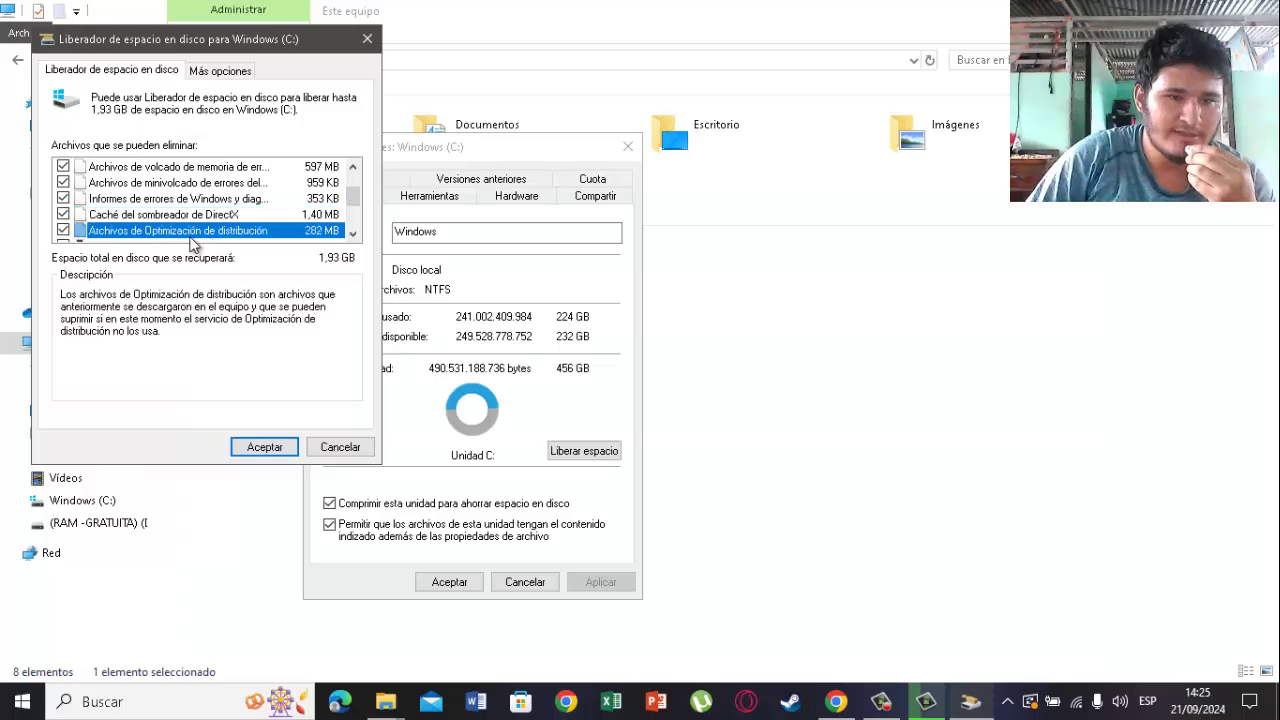
{"action": "scroll", "coordinate": [200, 230], "scroll_direction": "down", "scroll_amount": 1}
{"action": "key", "text": "Down"}
{"action": "key", "text": "Down"}
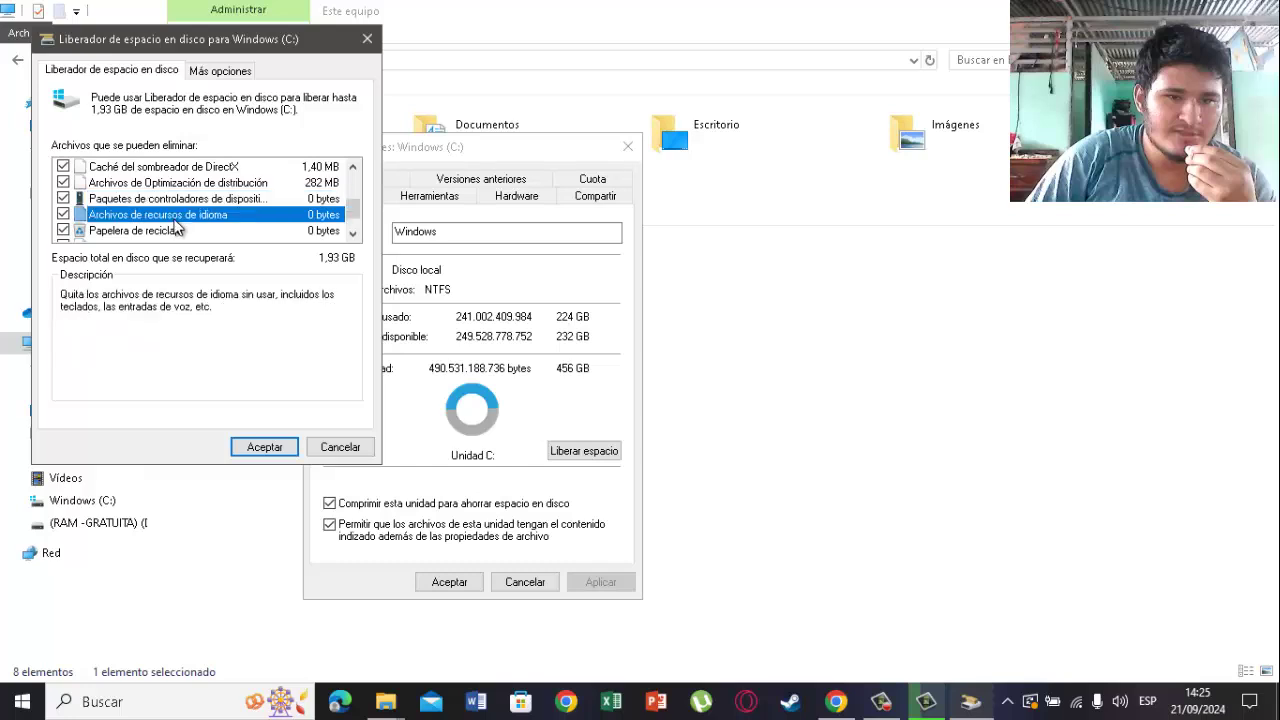
{"action": "left_click", "coordinate": [175, 228]}
{"action": "scroll", "coordinate": [175, 229], "scroll_direction": "down", "scroll_amount": 1}
- Review which file categories are ticked for deletion across the whole cleanup list, from Antivirus de Microsoft Defender to Miniaturas
{"action": "scroll", "coordinate": [174, 230], "scroll_direction": "up", "scroll_amount": 3}
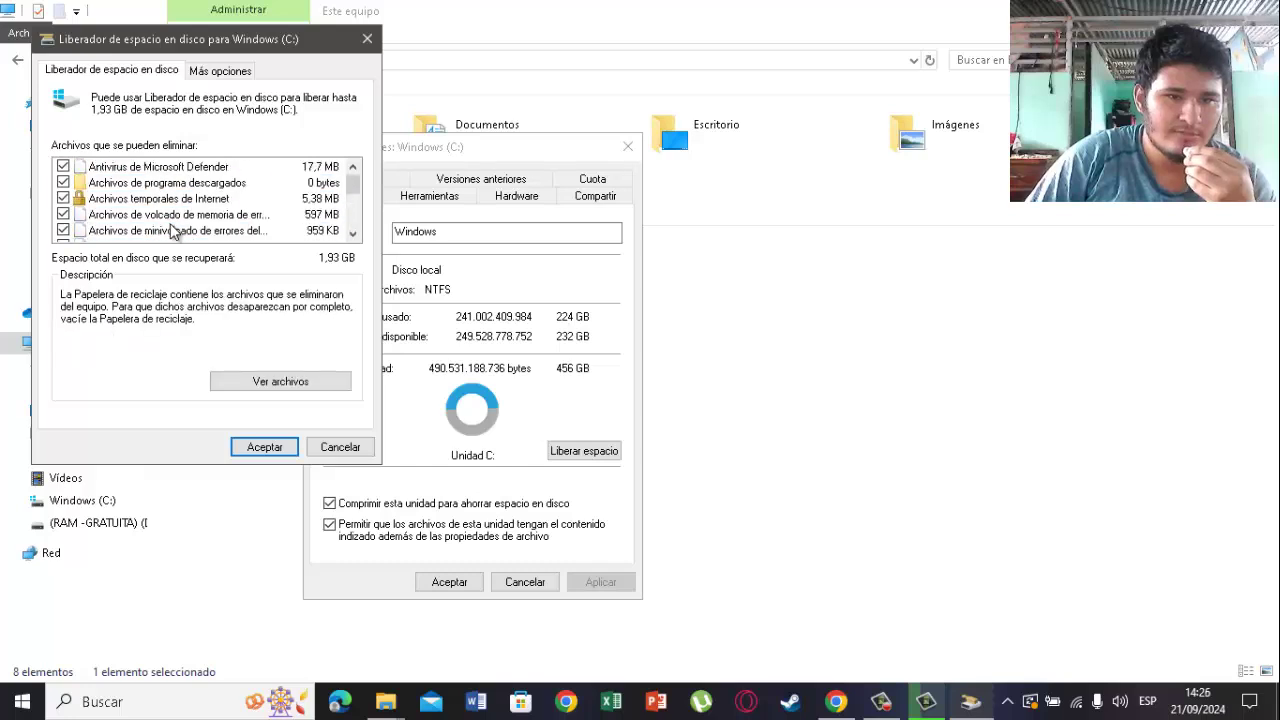
{"action": "scroll", "coordinate": [174, 232], "scroll_direction": "down", "scroll_amount": 1}
{"action": "scroll", "coordinate": [174, 232], "scroll_direction": "up", "scroll_amount": 1}
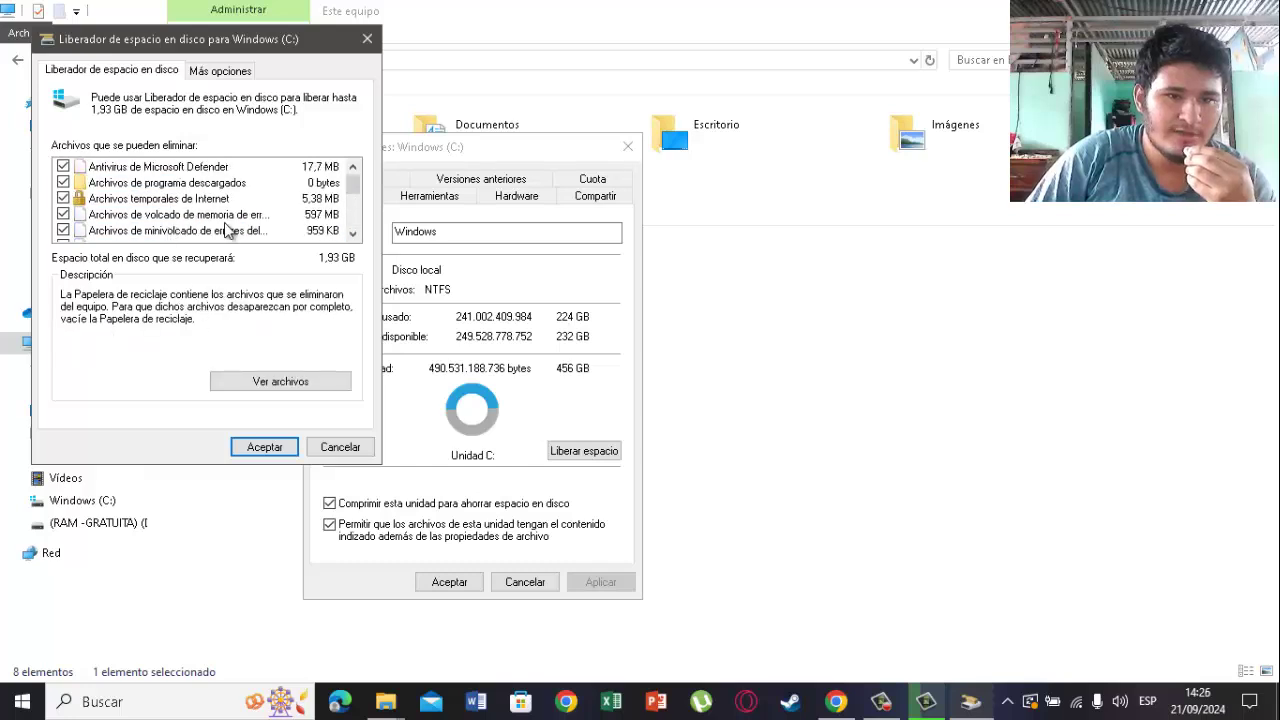
{"action": "scroll", "coordinate": [202, 232], "scroll_direction": "down", "scroll_amount": 2}
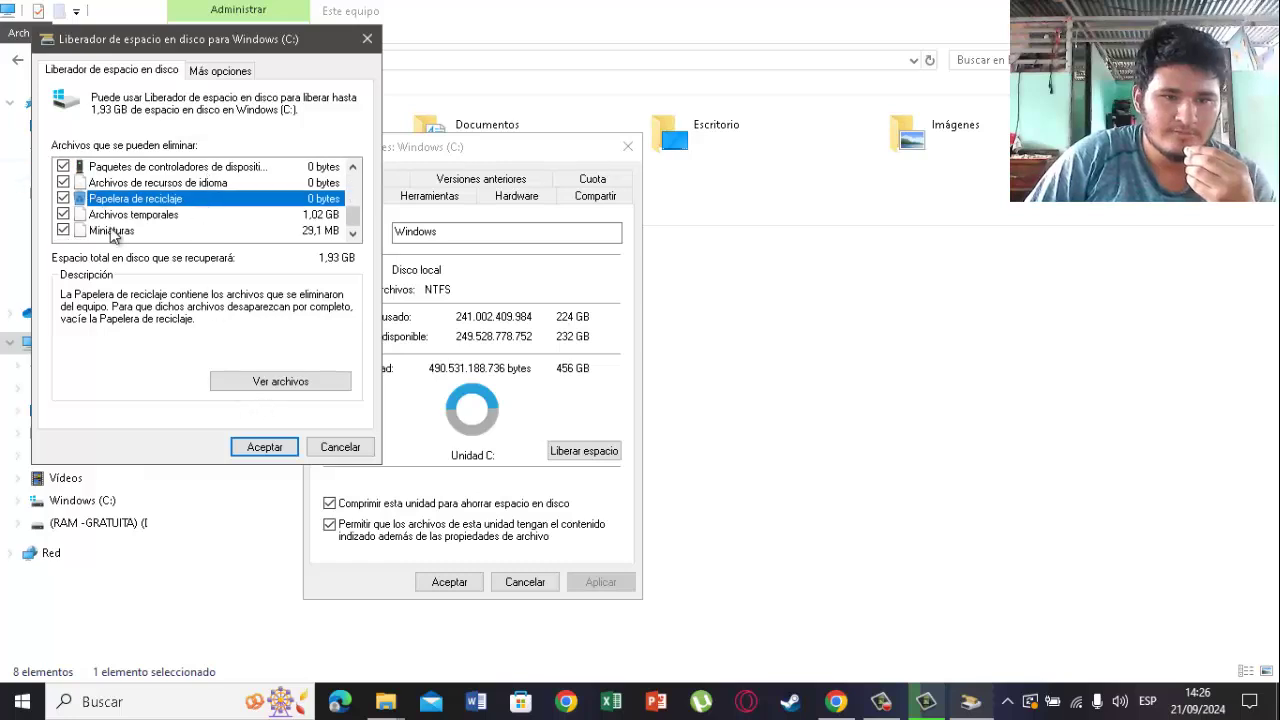
{"action": "scroll", "coordinate": [172, 210], "scroll_direction": "up", "scroll_amount": 1}
{"action": "scroll", "coordinate": [170, 209], "scroll_direction": "down", "scroll_amount": 1}
{"action": "scroll", "coordinate": [105, 200], "scroll_direction": "up", "scroll_amount": 4}
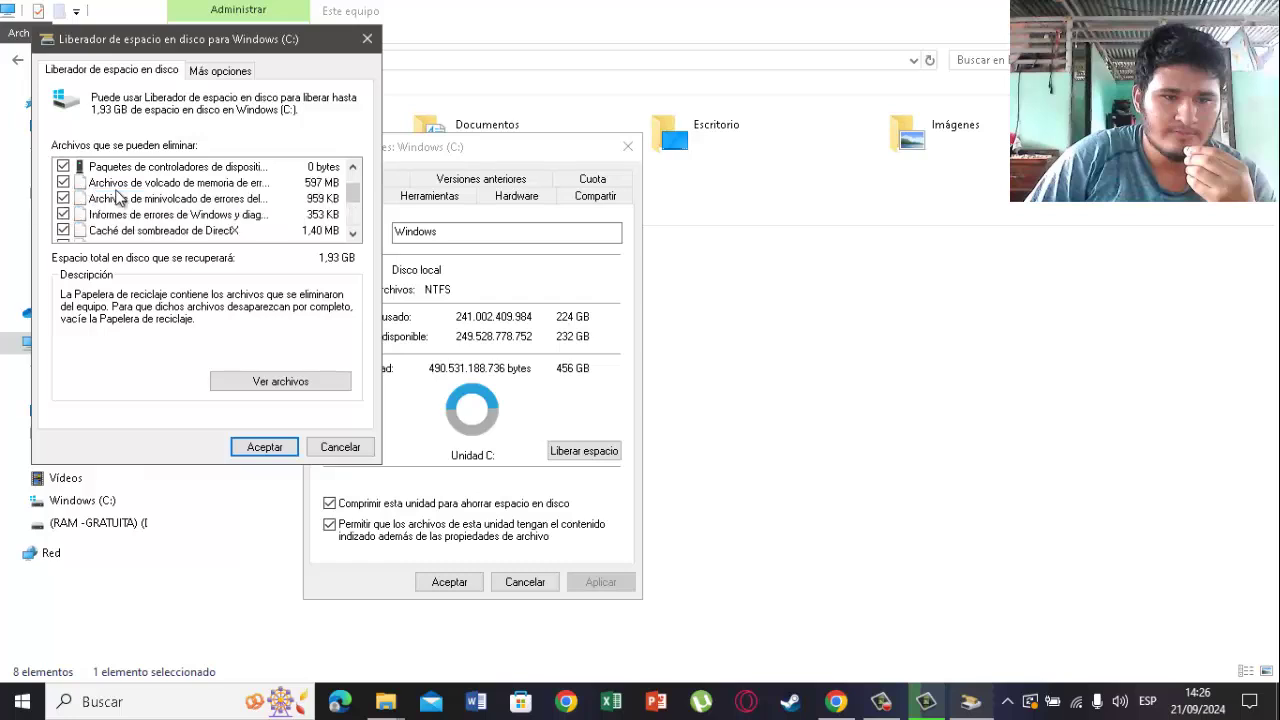
- Check the additional cleanup options for Windows (C:), start deleting the ticked file categories, and confirm their permanent deletion
{"action": "left_click", "coordinate": [220, 71]}
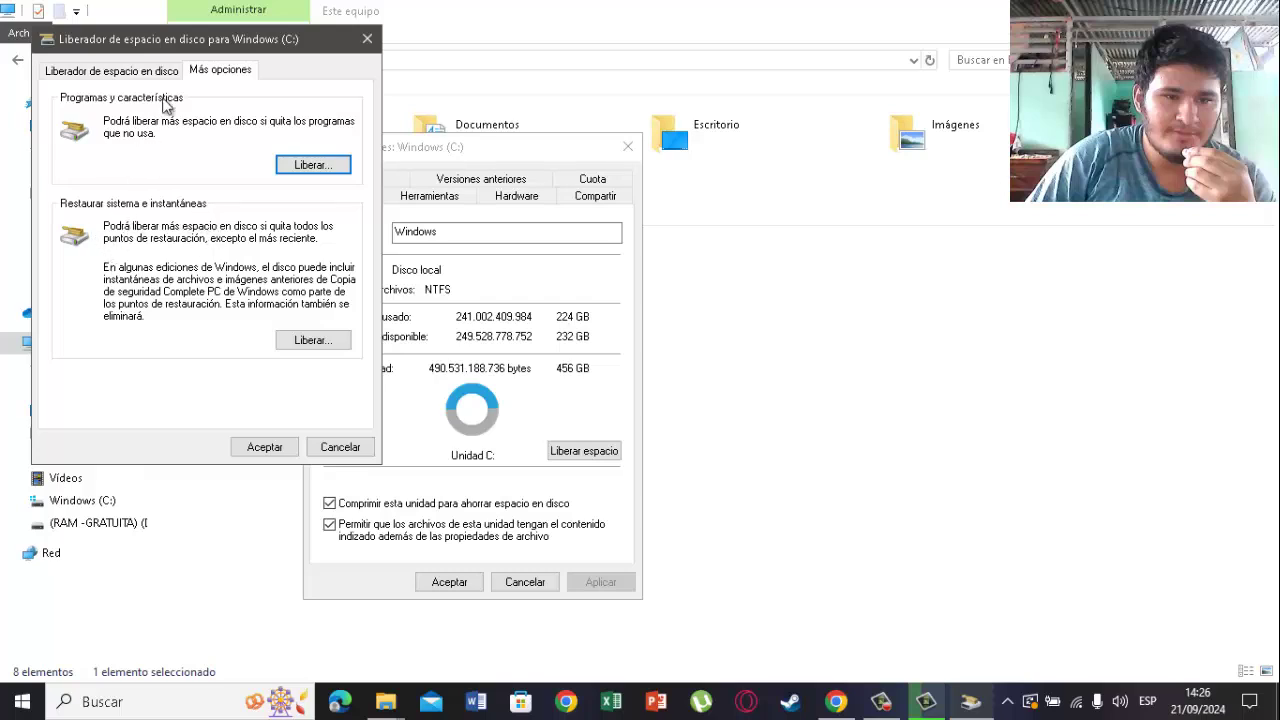
{"action": "left_click", "coordinate": [135, 71]}
{"action": "left_click", "coordinate": [252, 440]}
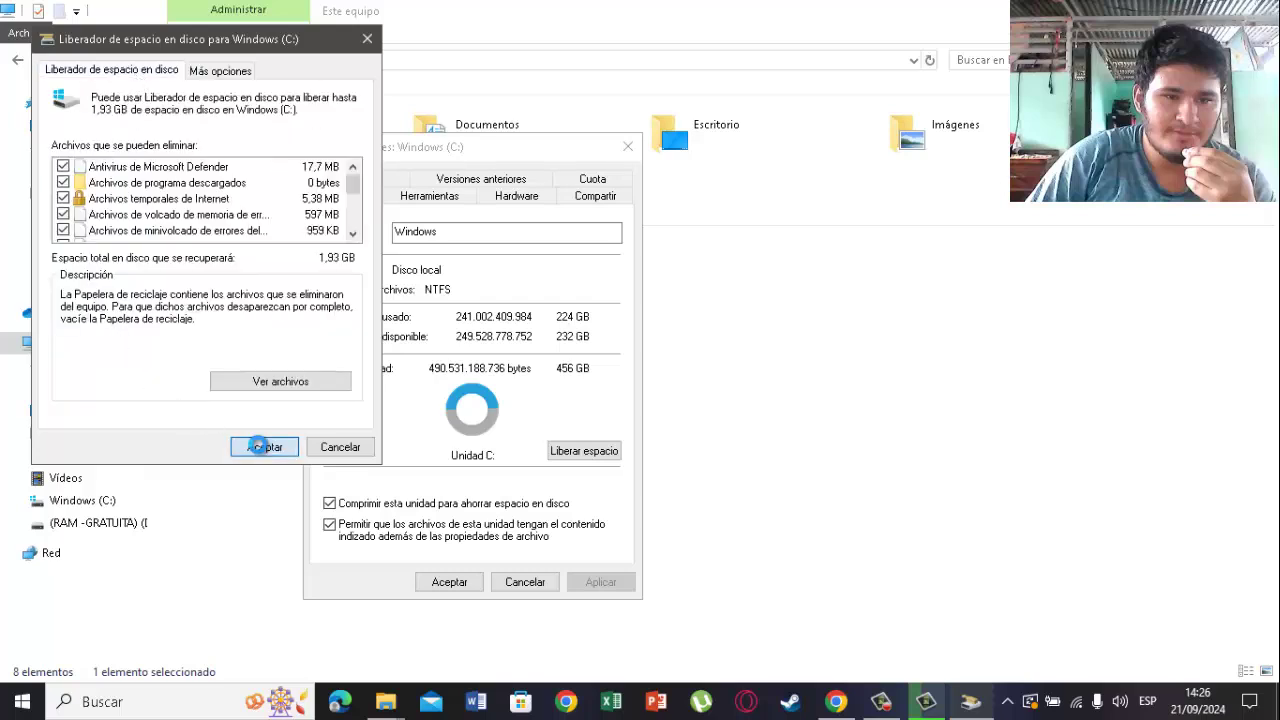
{"action": "left_click", "coordinate": [648, 364]}
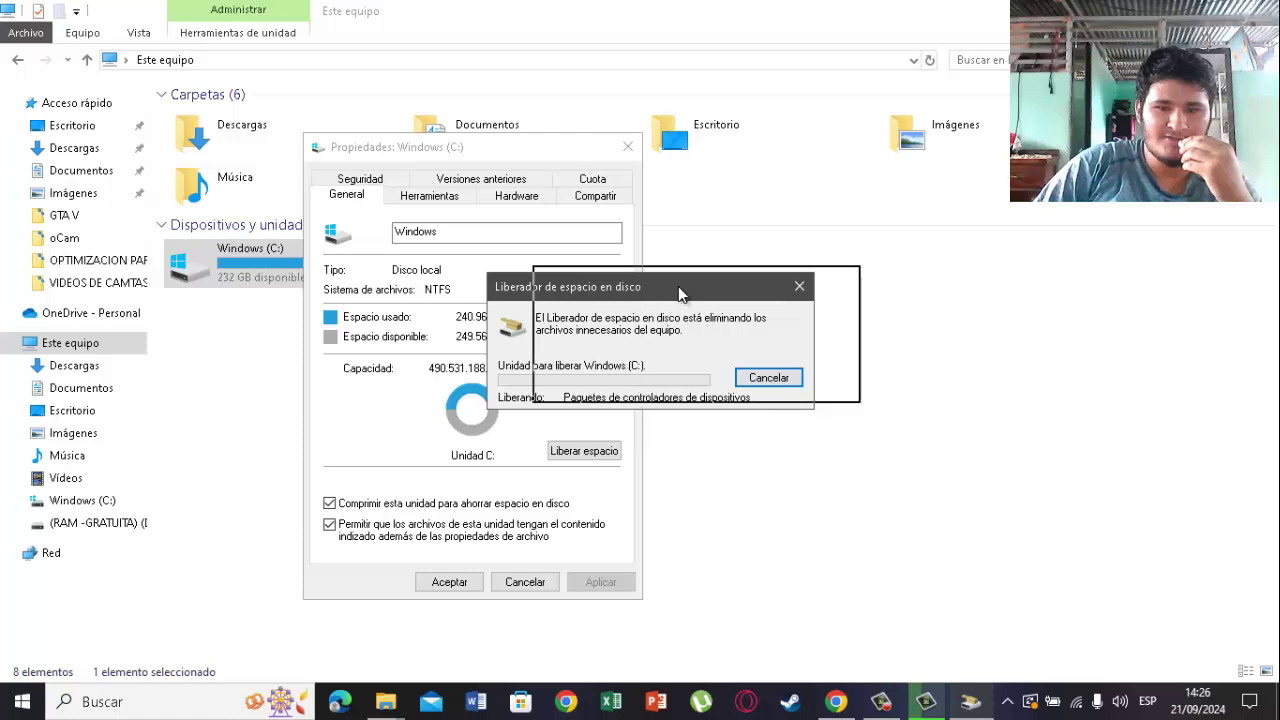
{"action": "mouse_move", "coordinate": [678, 286]}
{"action": "left_mouse_down"}
{"action": "mouse_move", "coordinate": [676, 307]}
{"action": "mouse_move", "coordinate": [662, 285]}
{"action": "left_mouse_up"}
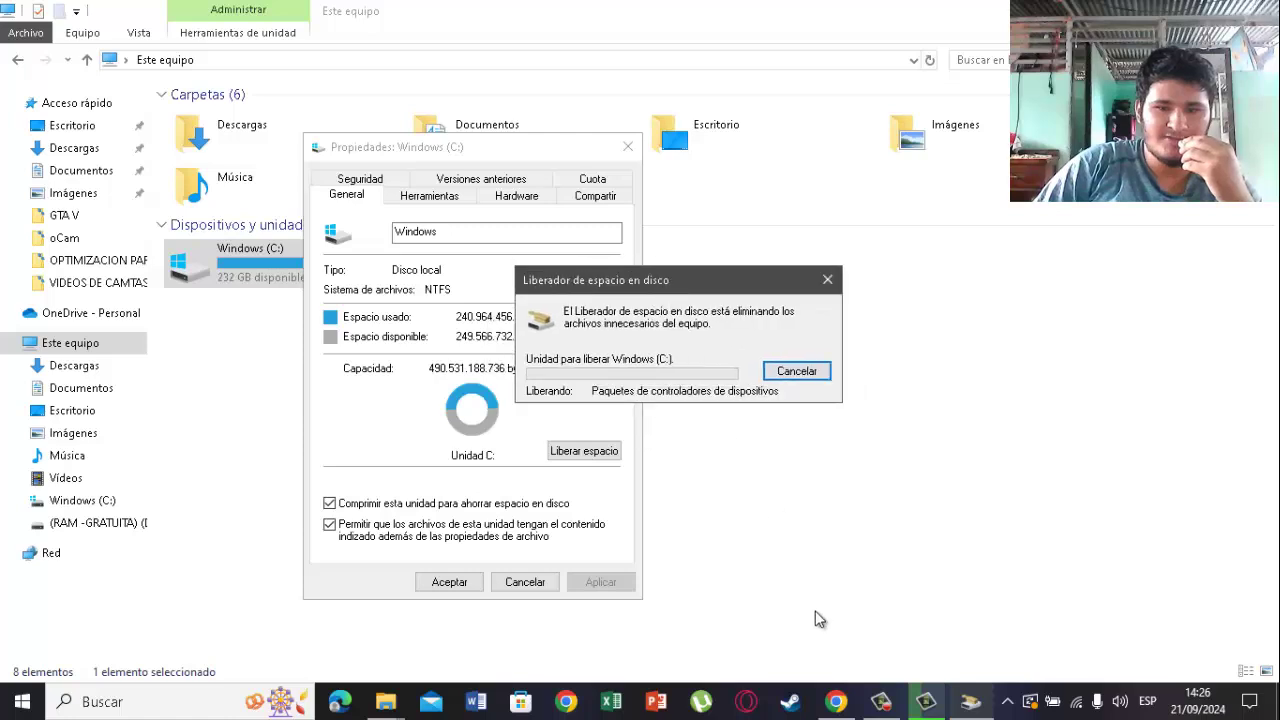
- Cancel the disk cleanup running on Windows (C:)
{"action": "left_click", "coordinate": [926, 701]}
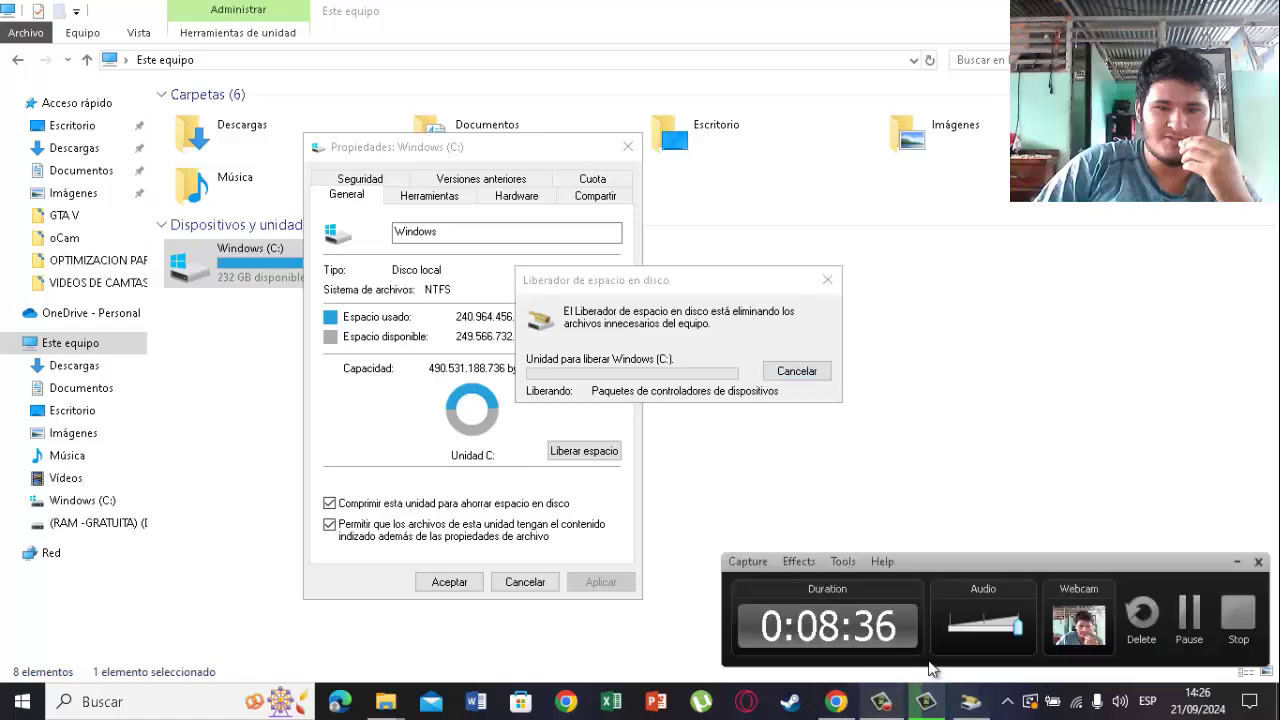
{"action": "left_click", "coordinate": [1189, 617]}
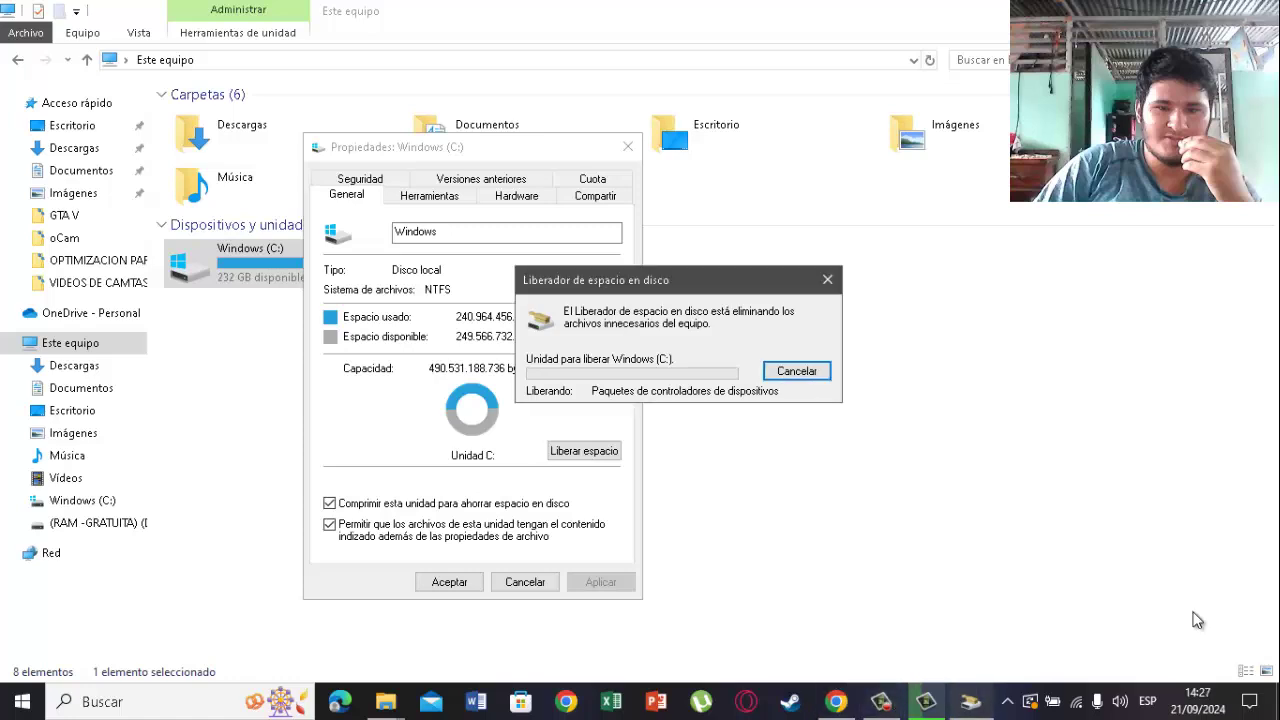
{"action": "left_click", "coordinate": [803, 373]}
{"action": "left_click", "coordinate": [908, 703]}
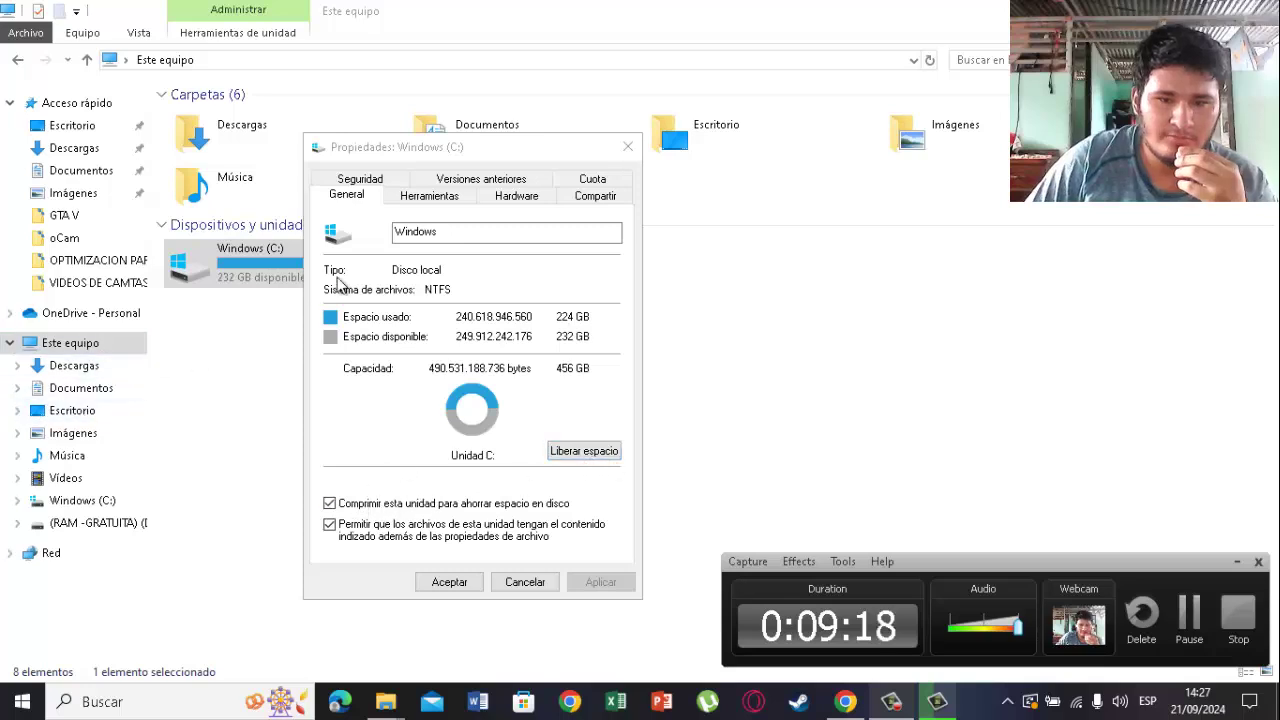
- Check the fragmentation status of the drives in Optimizar unidades, close the C: properties, and return to the desktop
{"action": "left_click", "coordinate": [429, 195]}
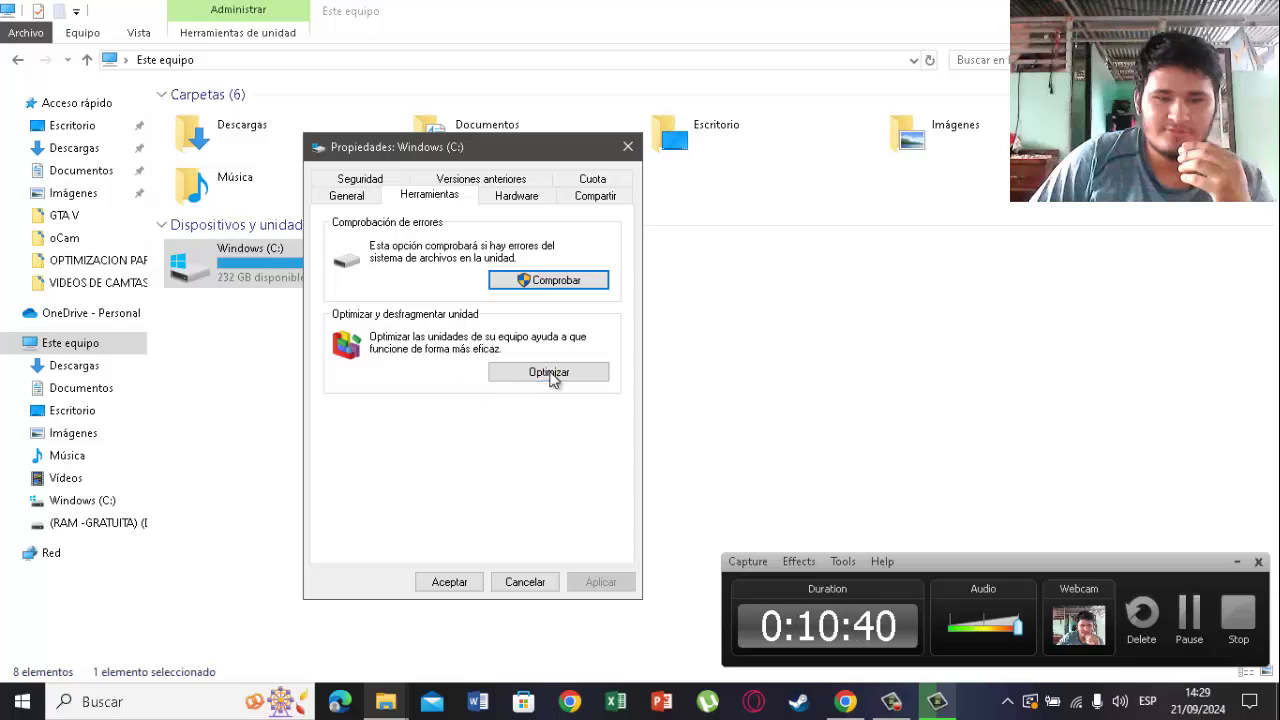
{"action": "left_click", "coordinate": [518, 380]}
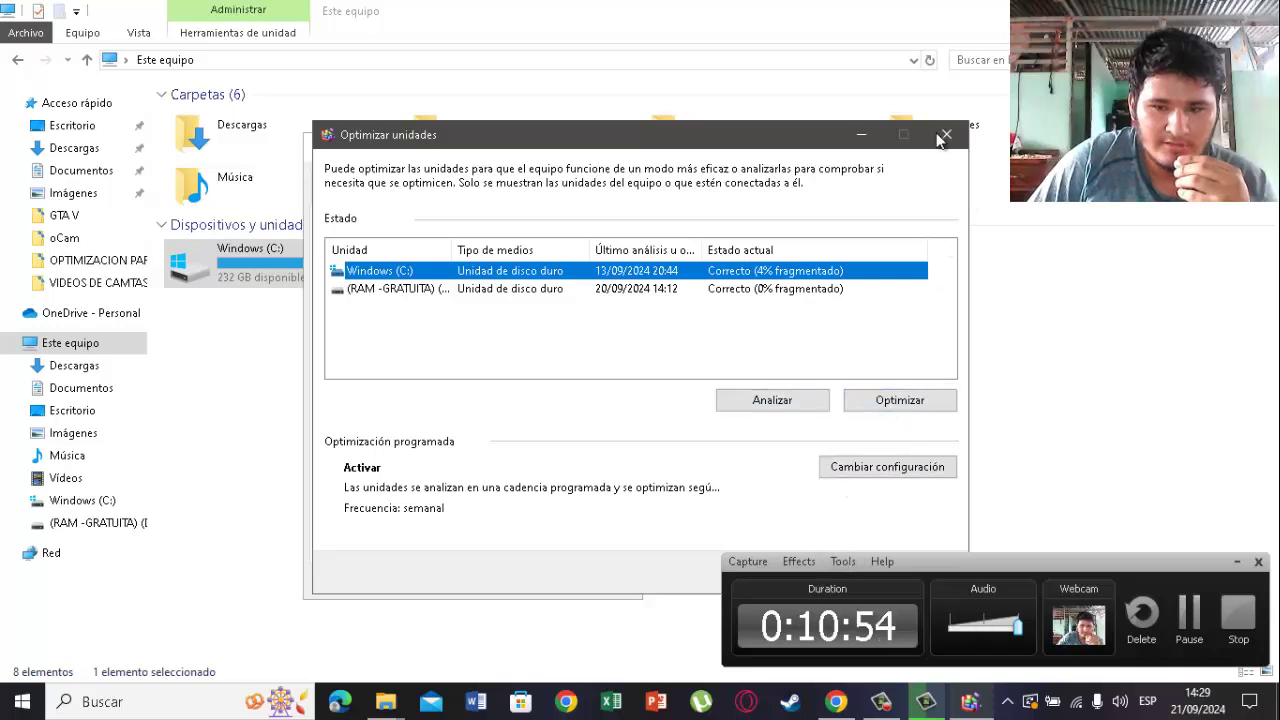
{"action": "left_click", "coordinate": [946, 136]}
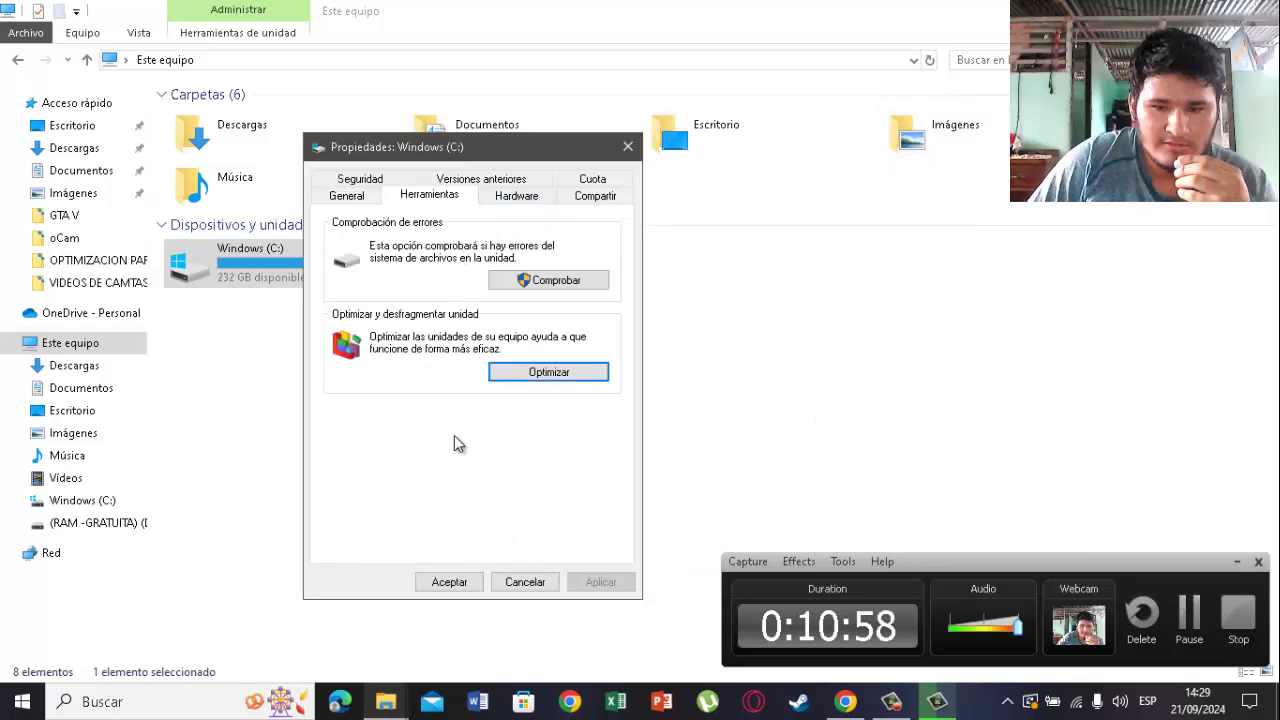
{"action": "left_click", "coordinate": [450, 581]}
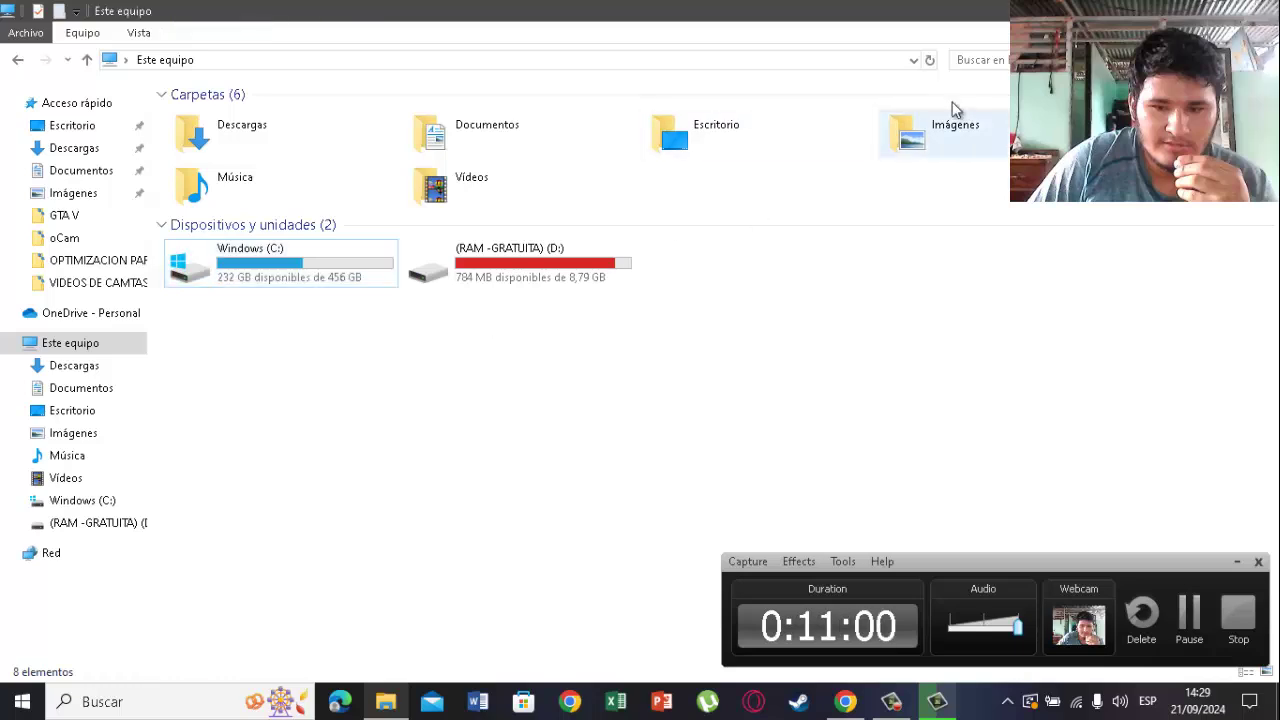
{"action": "key", "text": "super+d"}
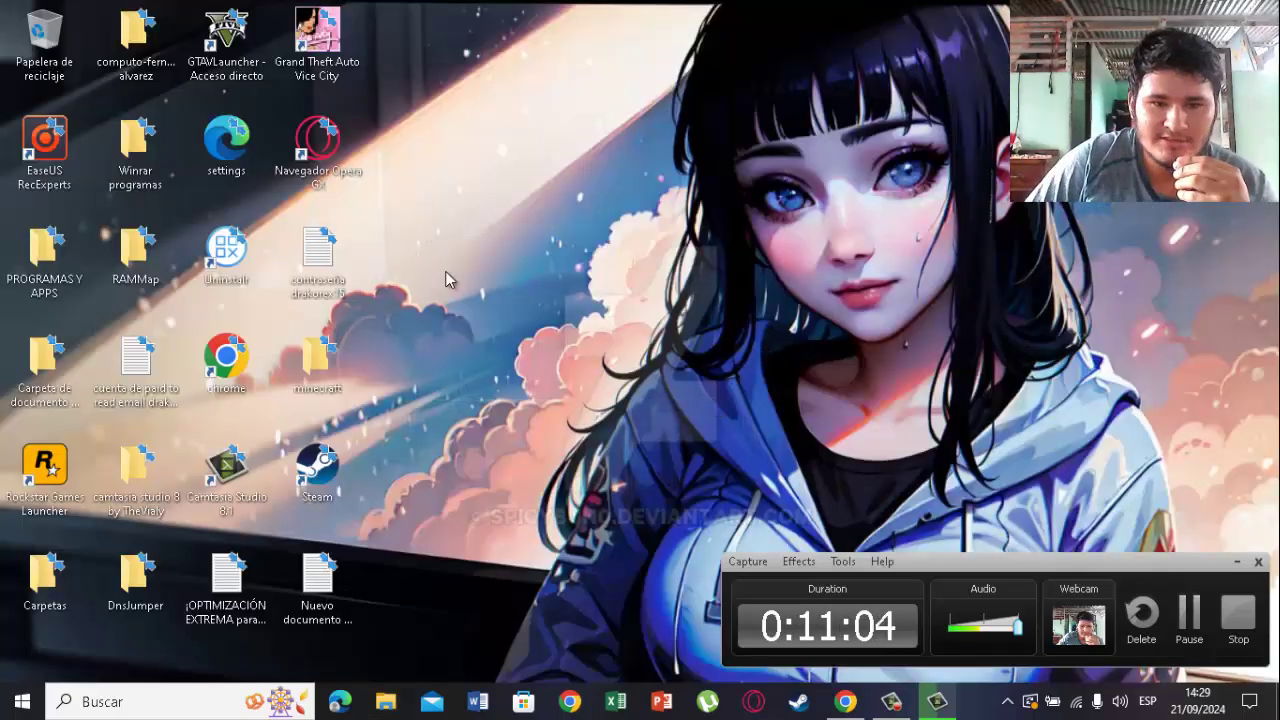
{"action": "right_click", "coordinate": [506, 177]}
{"action": "left_click", "coordinate": [533, 222]}
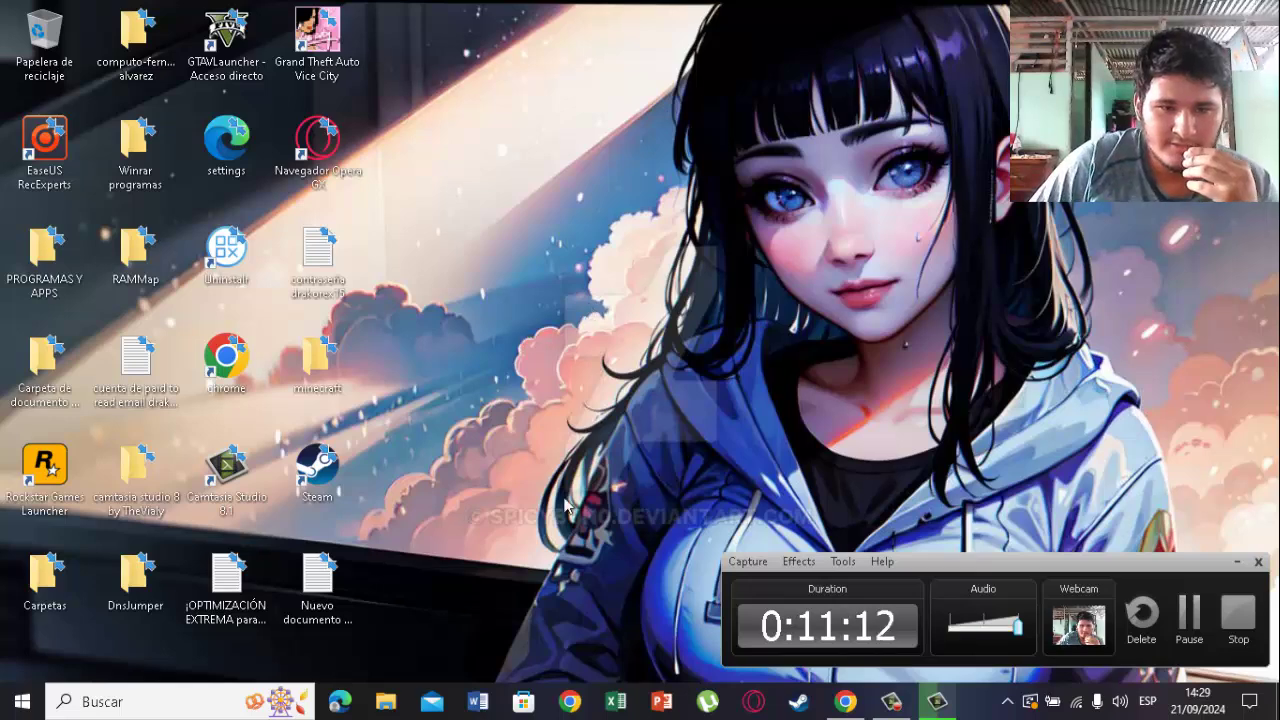
{"action": "left_click", "coordinate": [267, 706]}
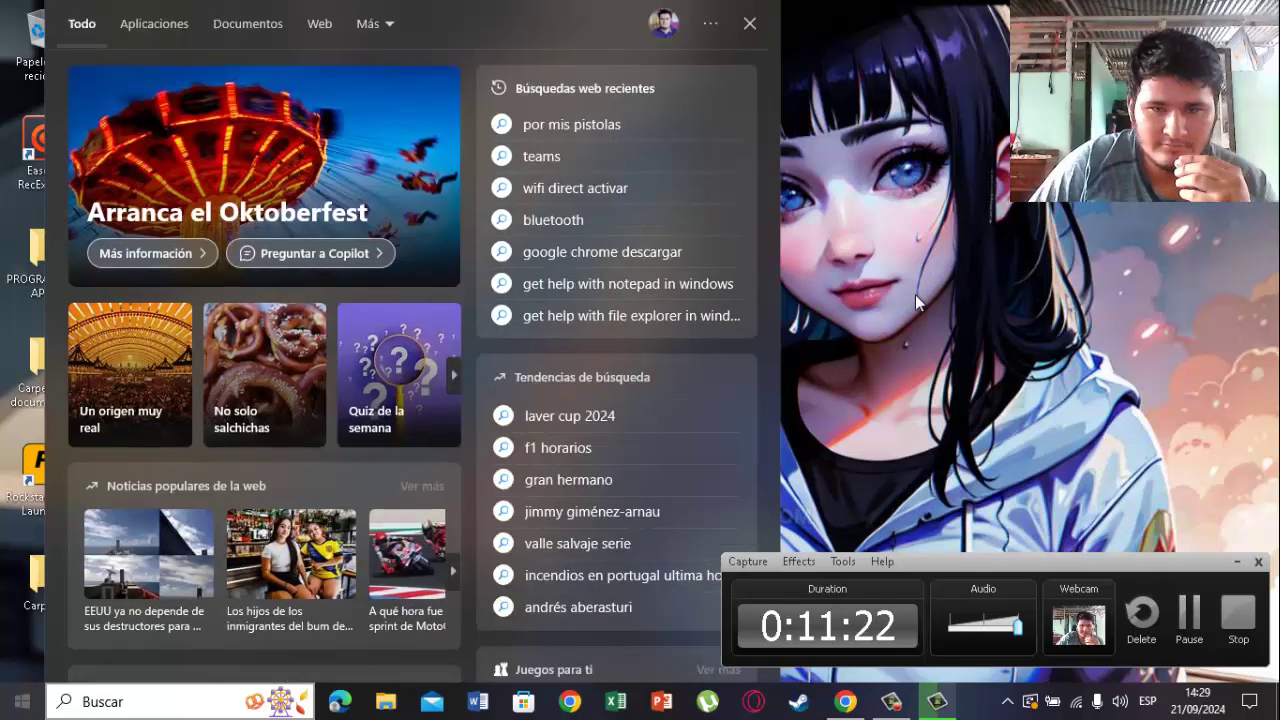
{"action": "left_click", "coordinate": [829, 14]}
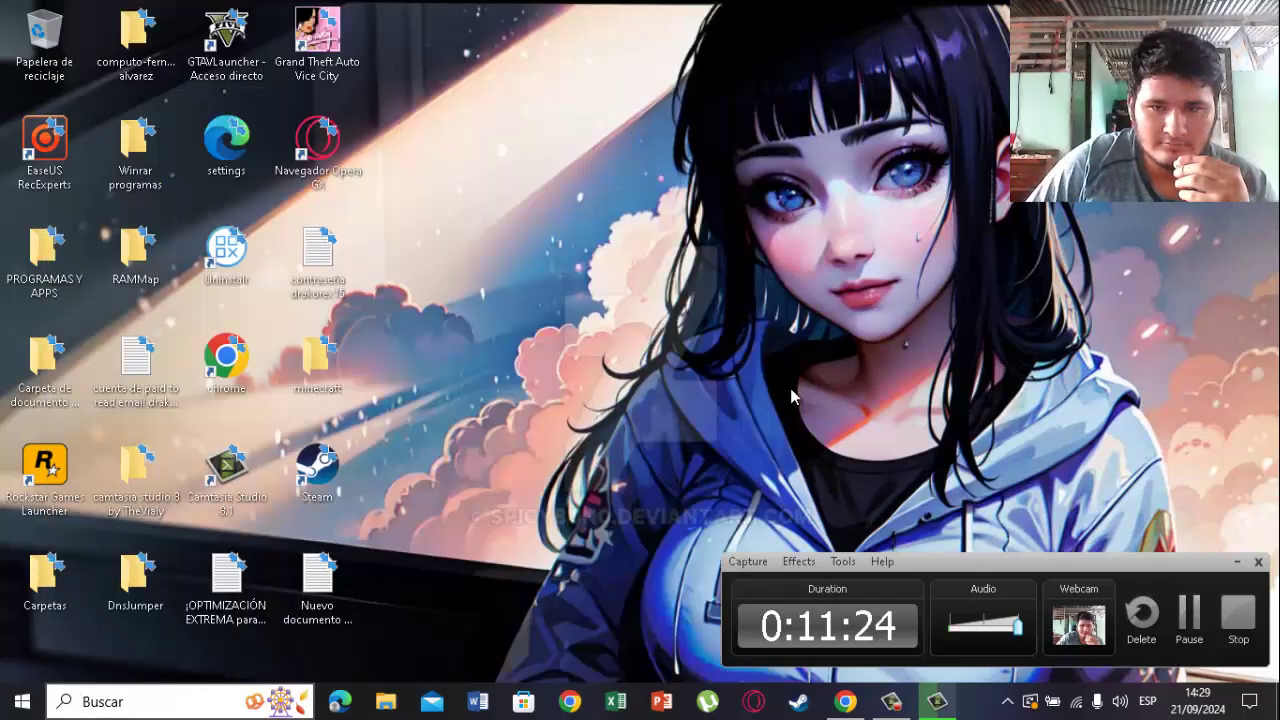
{"action": "key", "text": "super"}
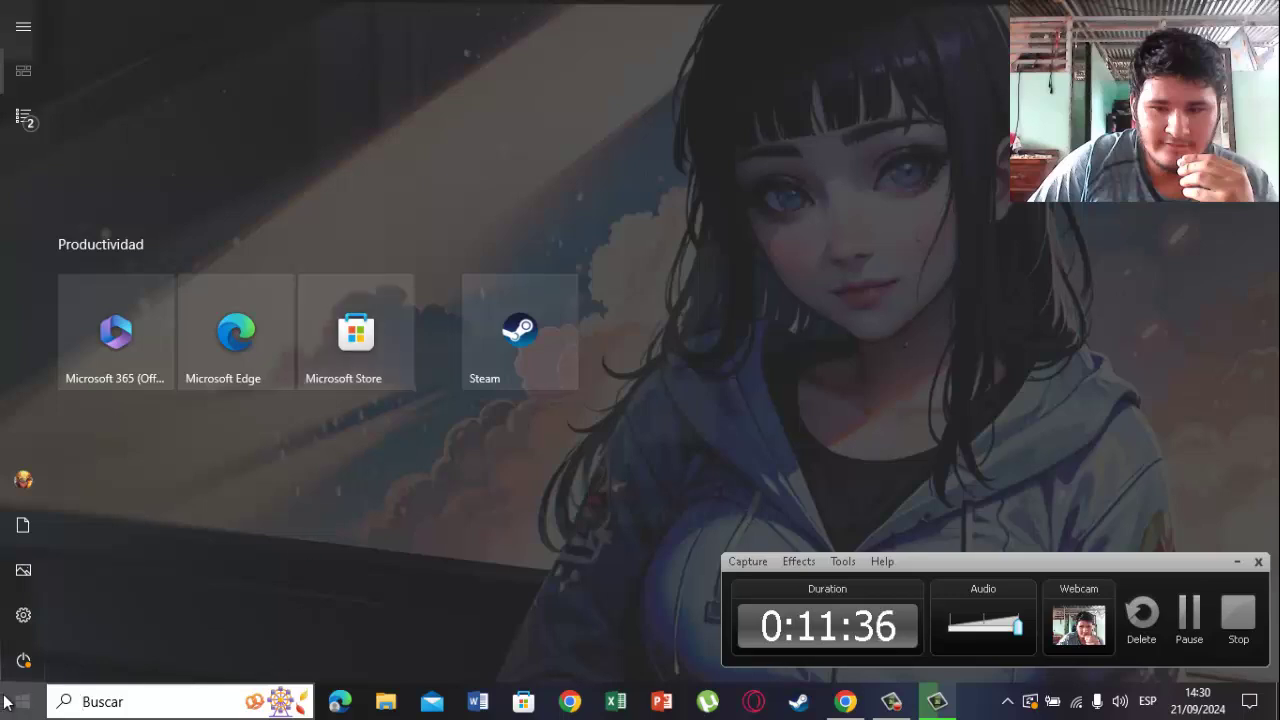
{"action": "left_click", "coordinate": [58, 700]}
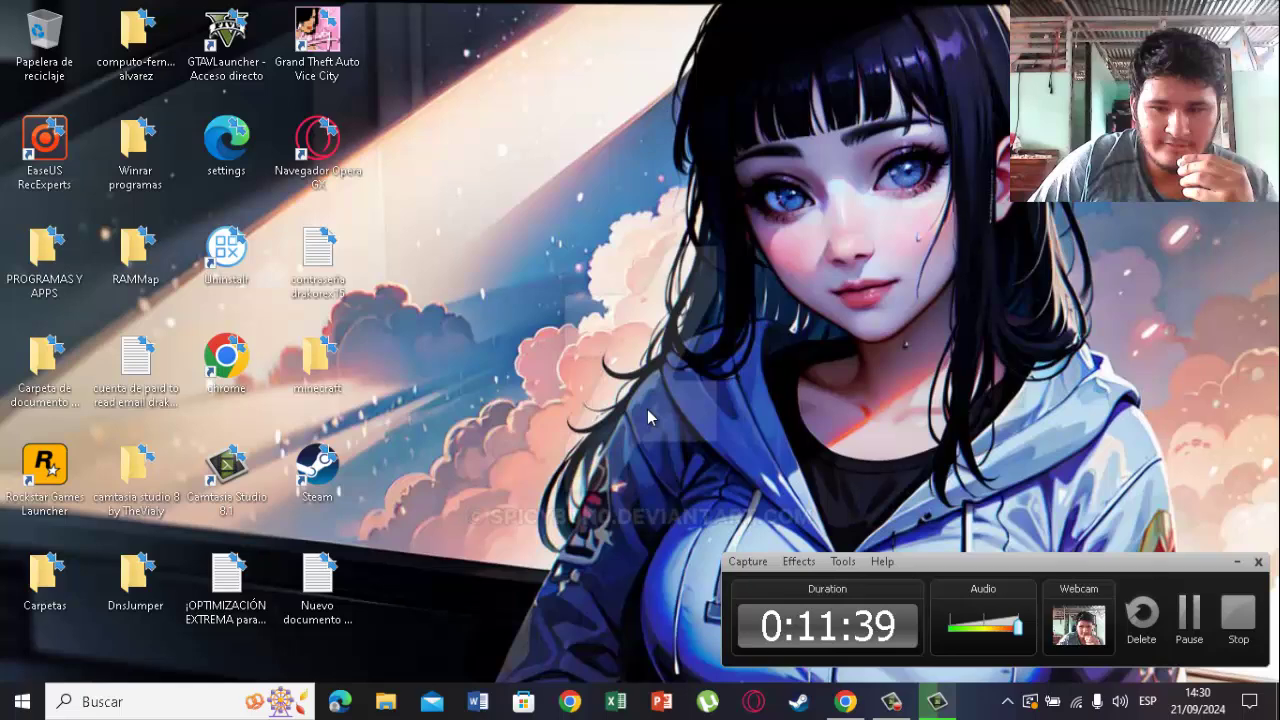
- Open the Windows Temp folder by running temp from the Ejecutar dialog
{"action": "key", "text": "super+r"}
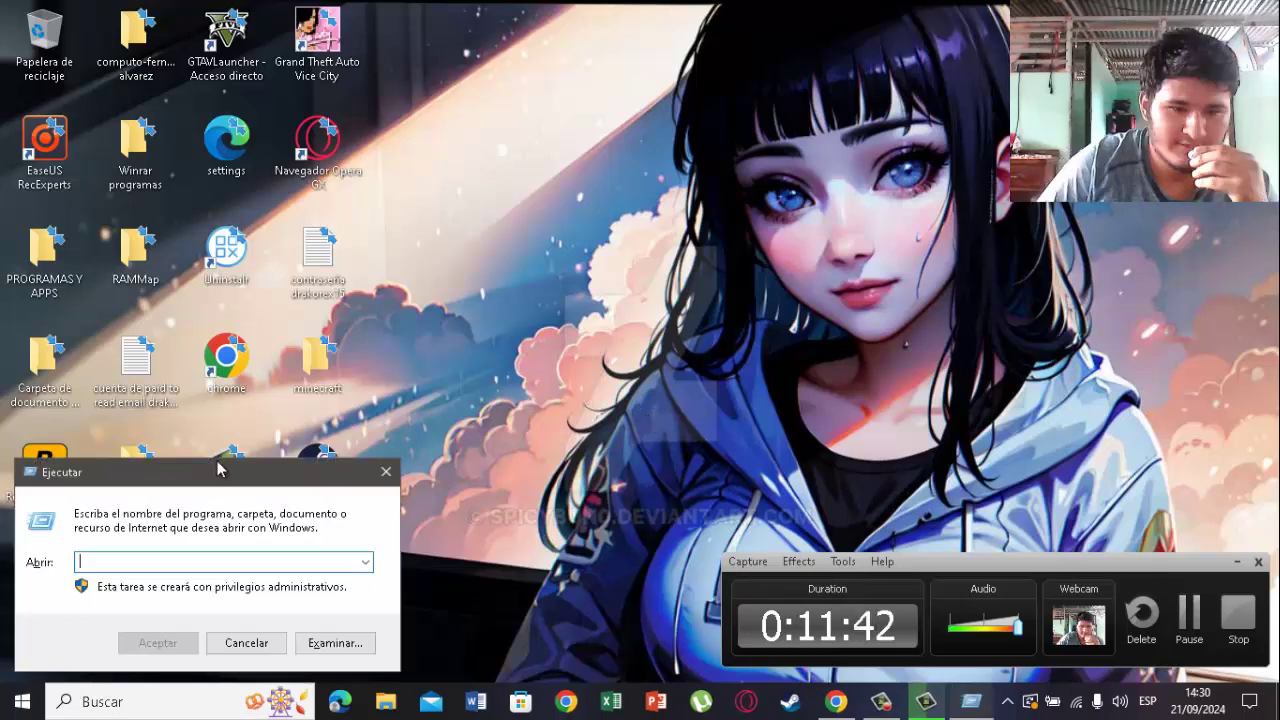
{"action": "left_click_drag", "start_coordinate": [219, 470], "coordinate": [662, 246]}
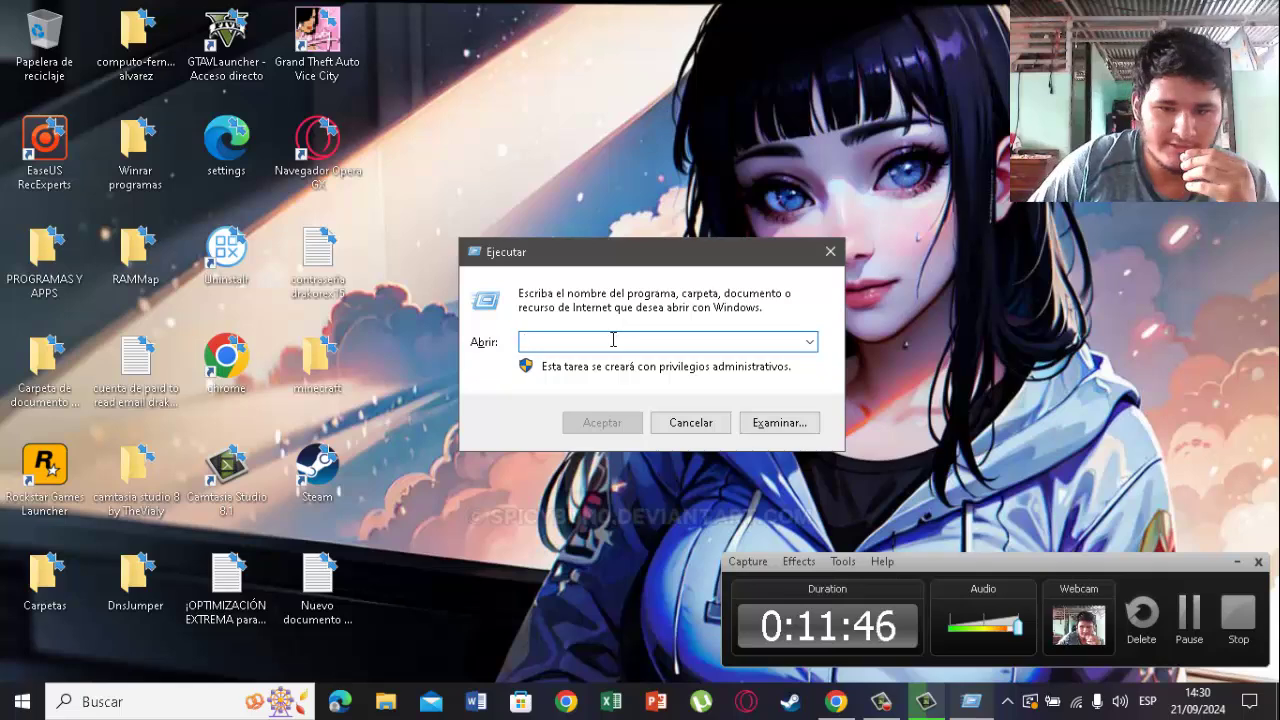
{"action": "type", "text": "temp"}
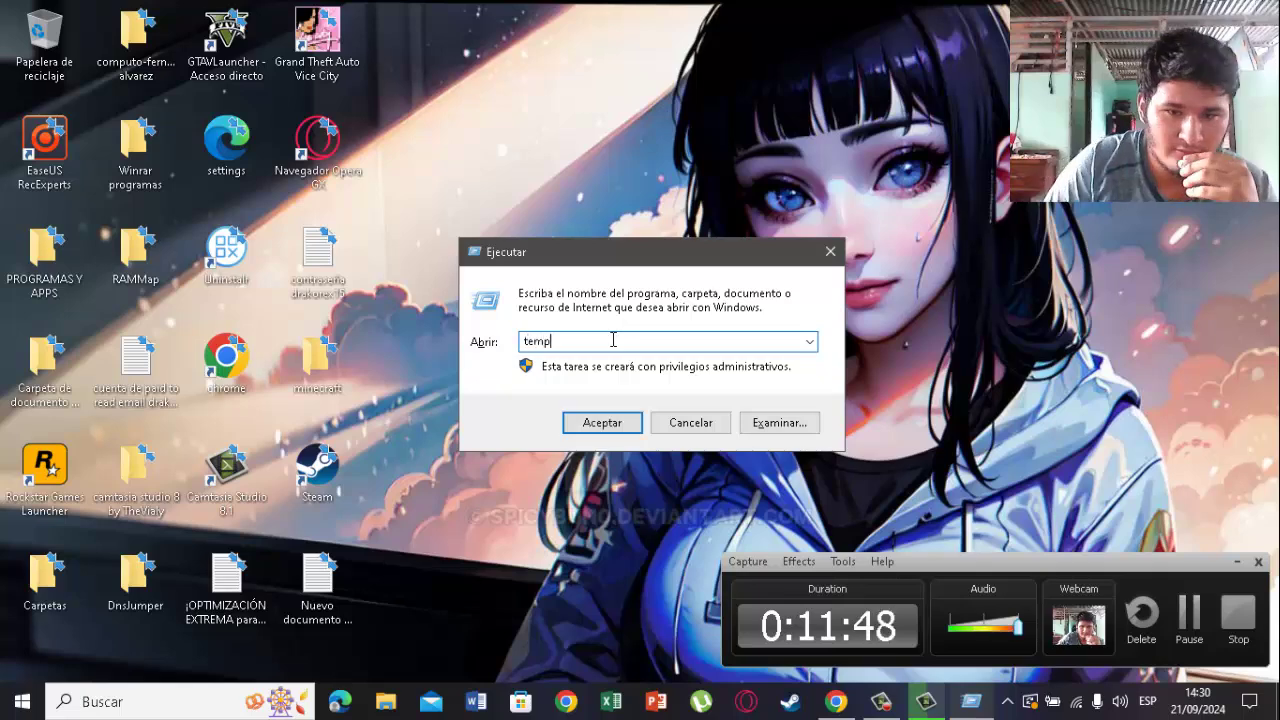
{"action": "key", "text": "Return"}
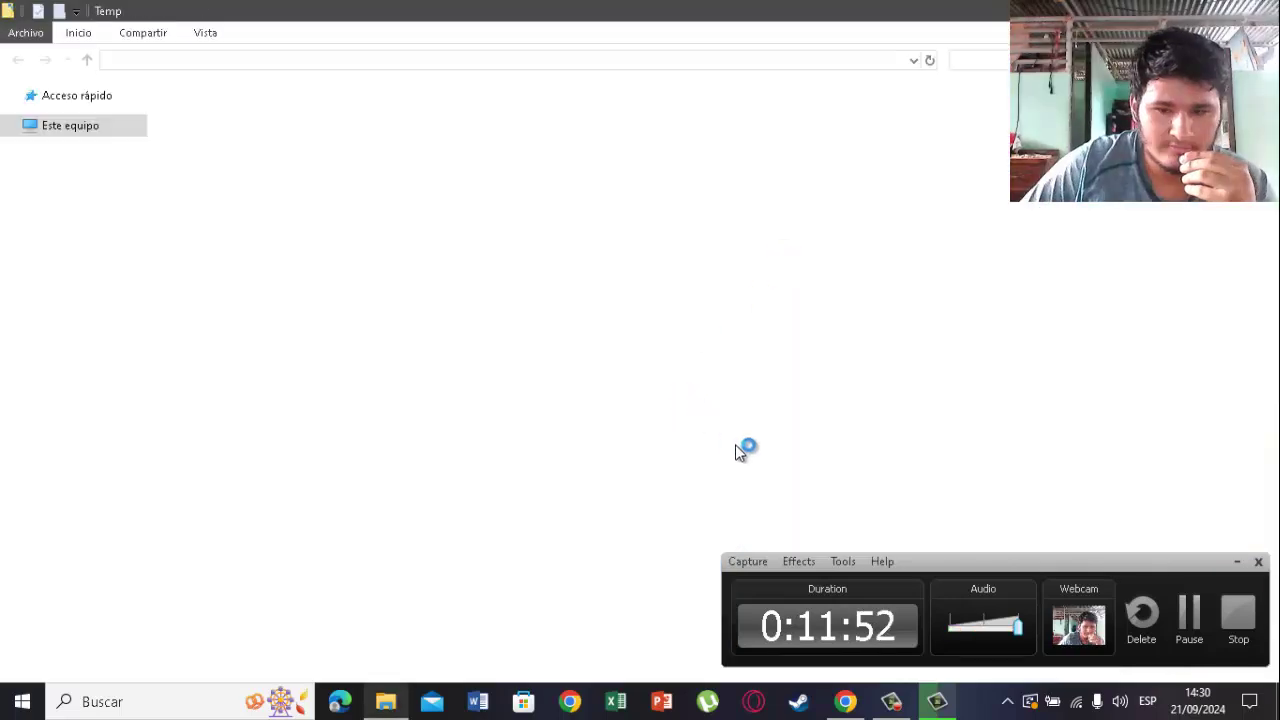
{"action": "left_click", "coordinate": [1237, 562]}
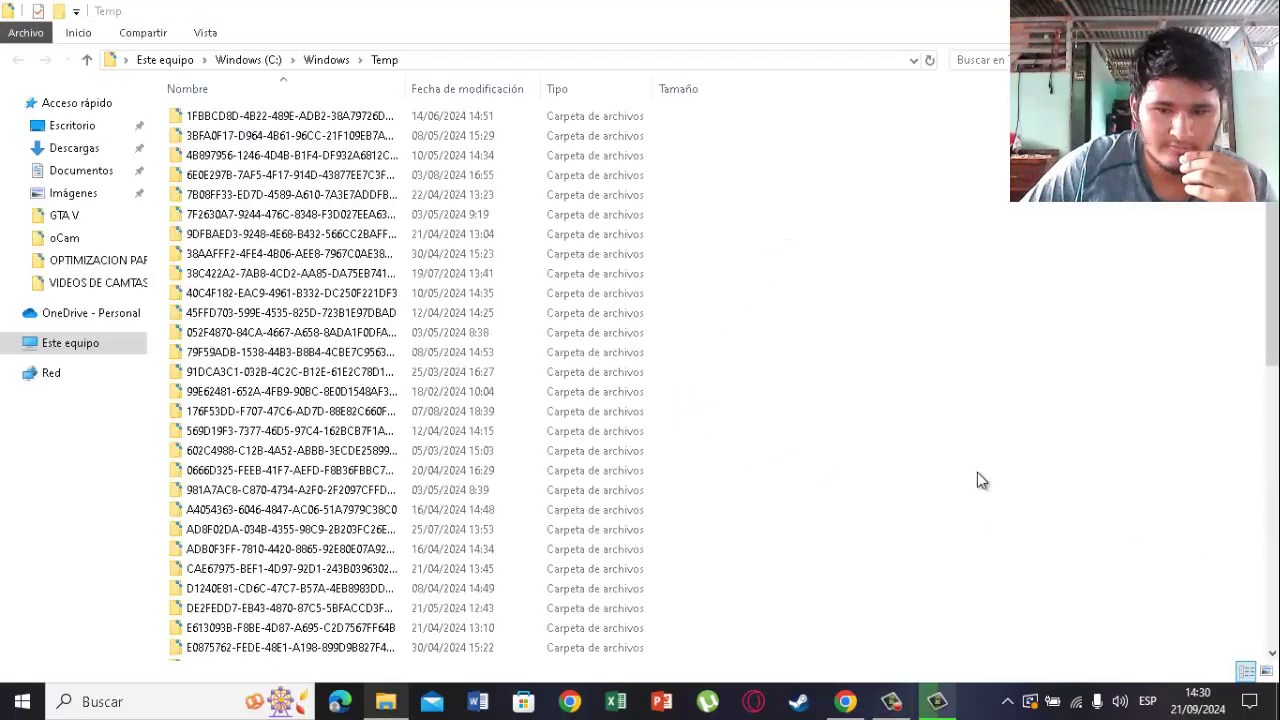
- Delete all items in the Windows Temp folder, skipping every item that requires SYSTEM permissions, and close the folder
{"action": "left_click", "coordinate": [507, 257]}
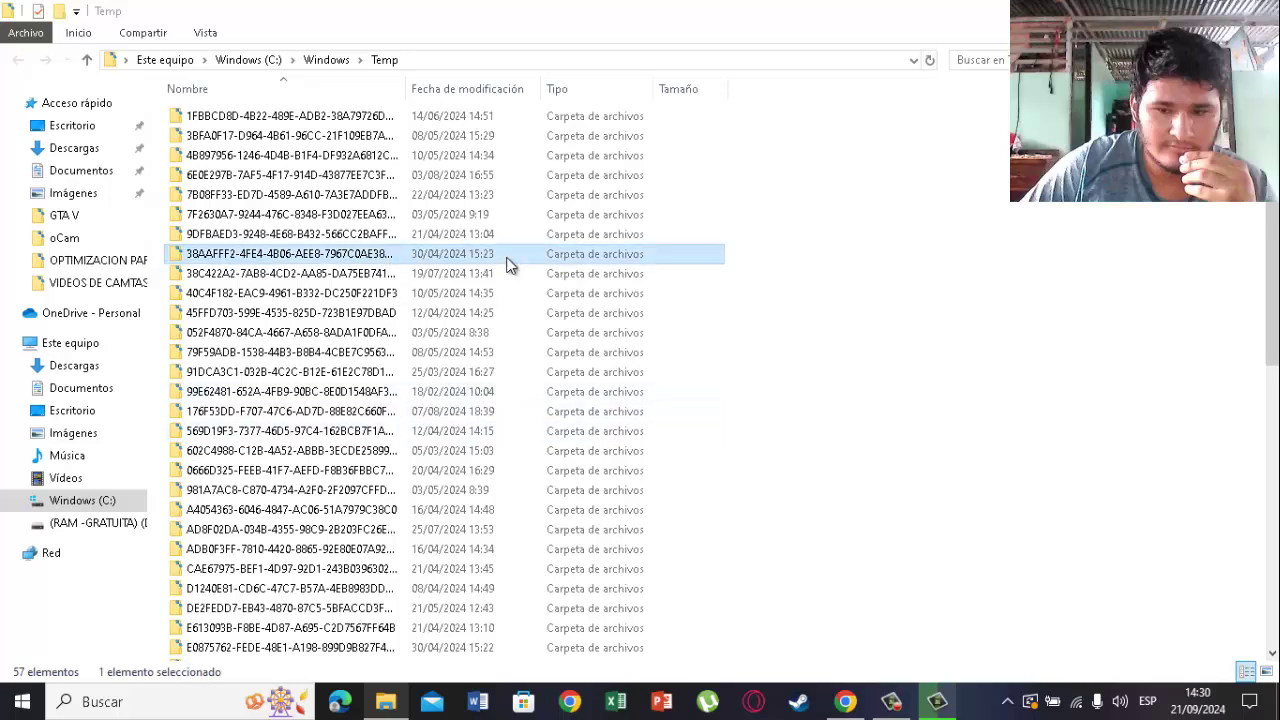
{"action": "key", "text": "ctrl+a"}
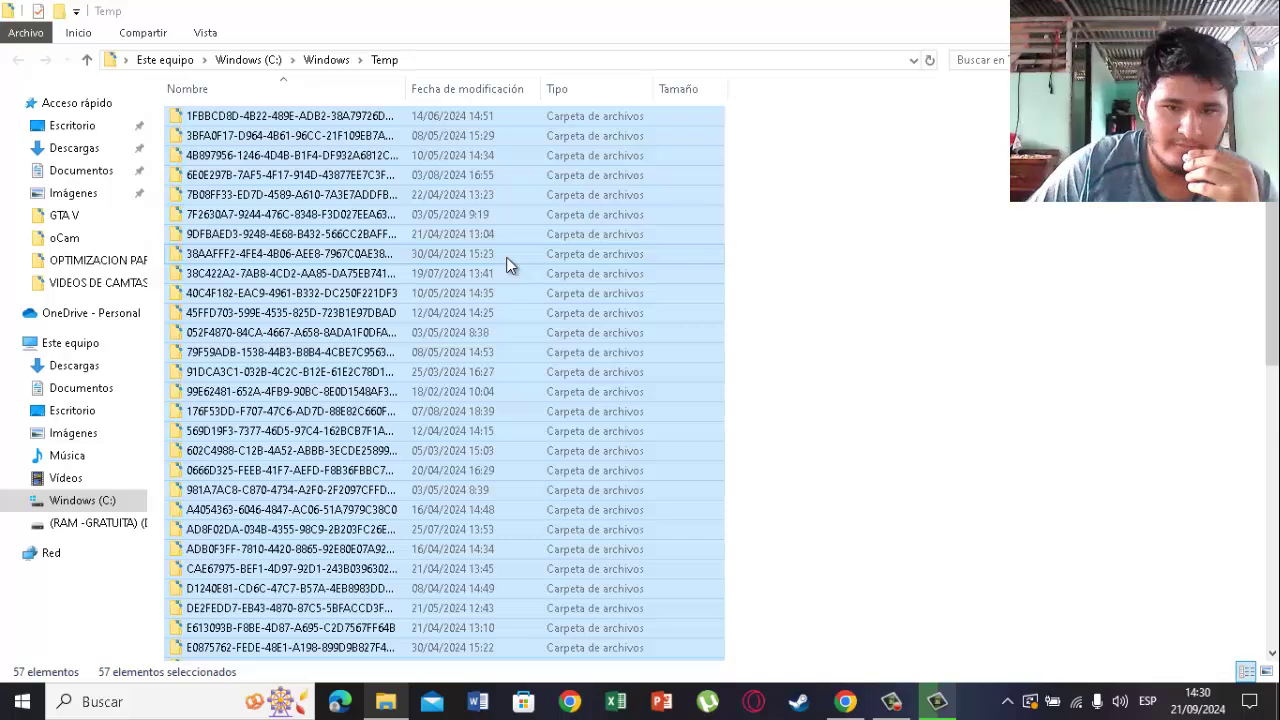
{"action": "key", "text": "Delete"}
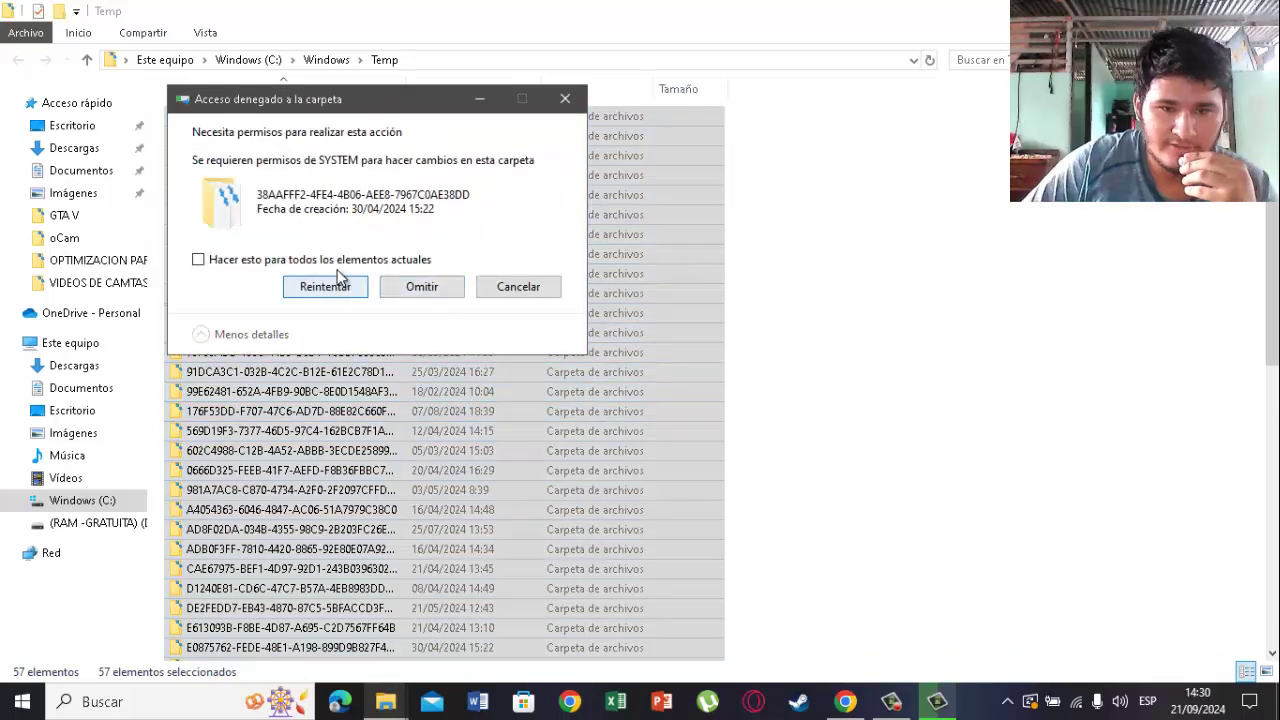
{"action": "left_click", "coordinate": [365, 260]}
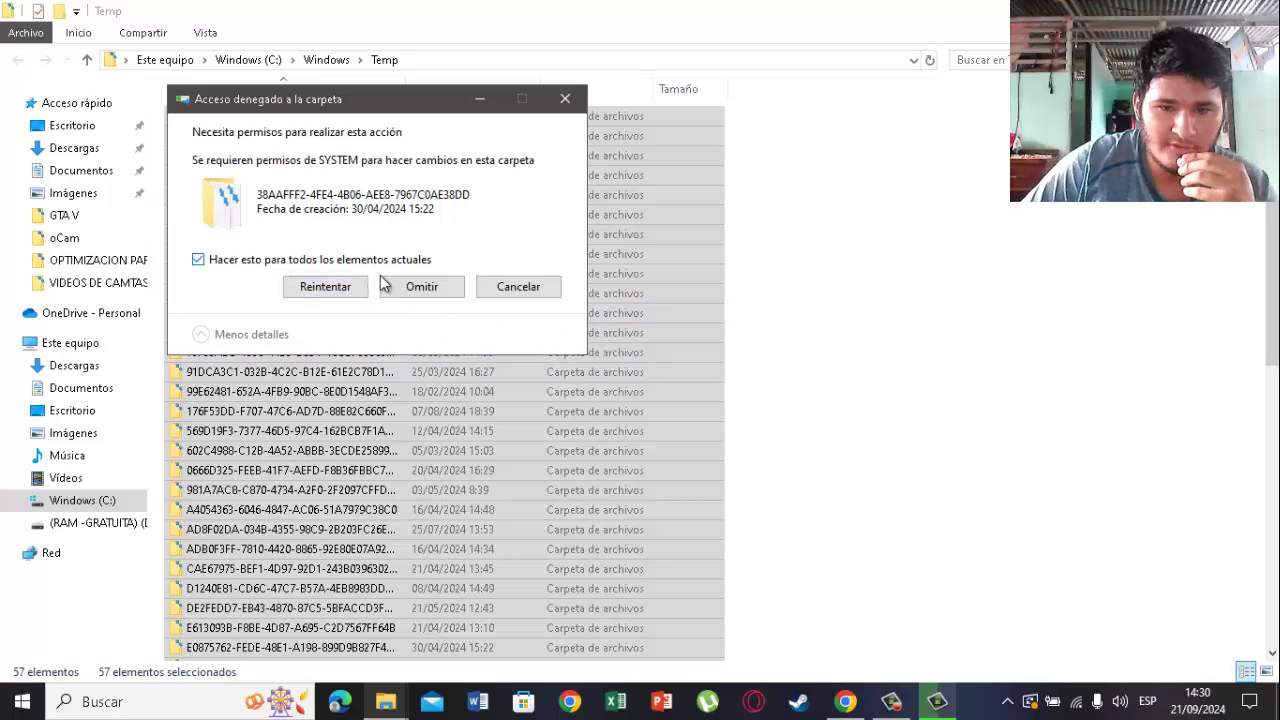
{"action": "left_click", "coordinate": [421, 287]}
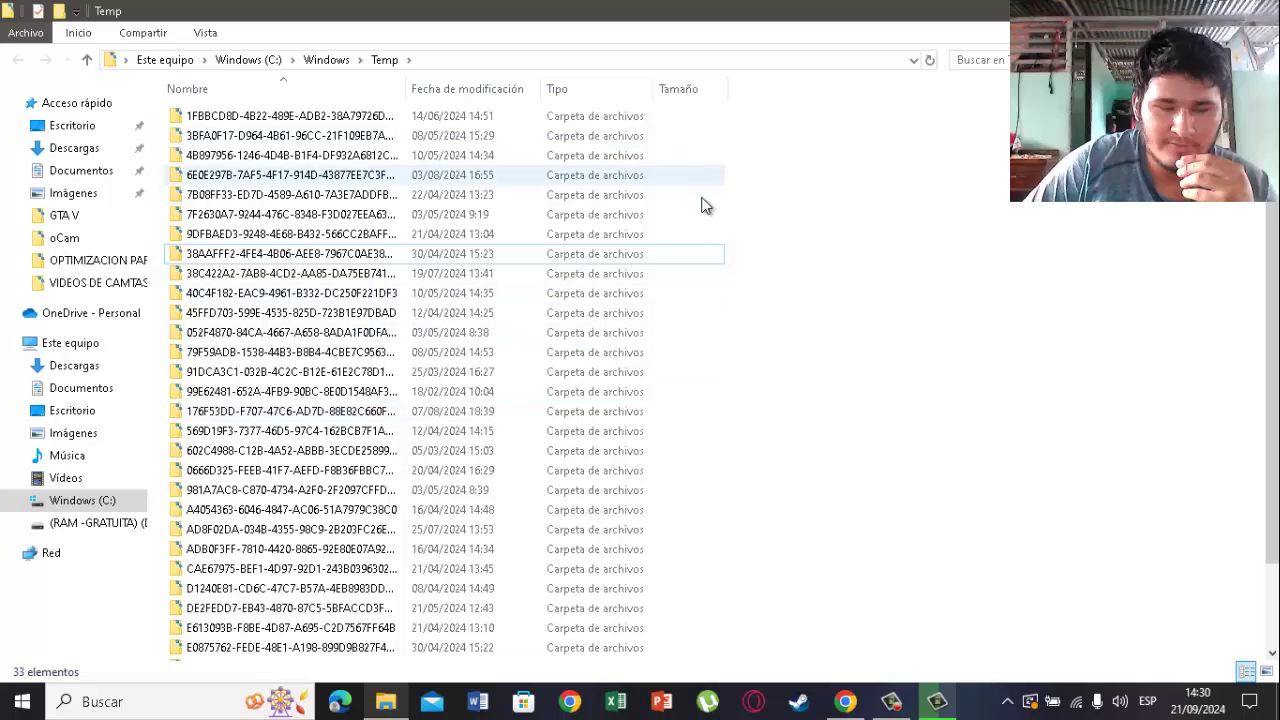
{"action": "scroll", "coordinate": [700, 240], "scroll_direction": "down", "scroll_amount": 2}
{"action": "scroll", "coordinate": [600, 230], "scroll_direction": "up", "scroll_amount": 2}
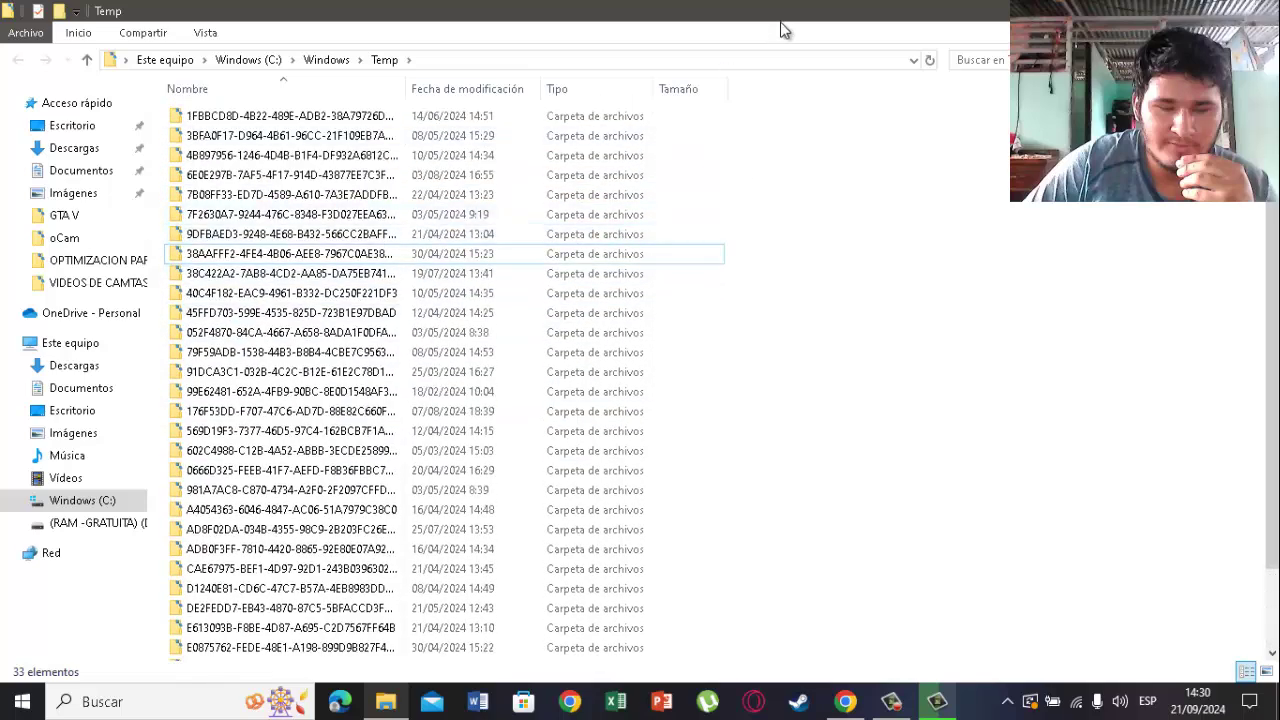
{"action": "left_click", "coordinate": [1257, 10]}
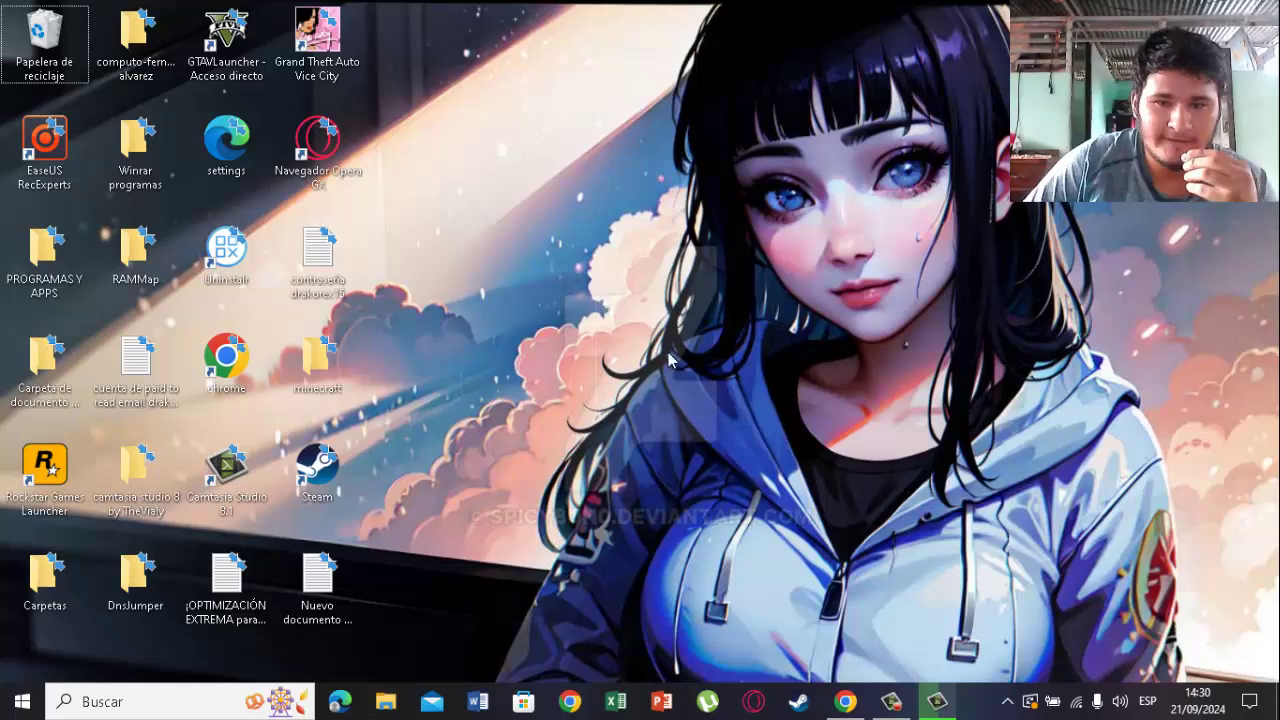
- Run %temp% from the Ejecutar dialog to open the user's local Temp folder and select a file in its list
{"action": "key", "text": "super+r"}
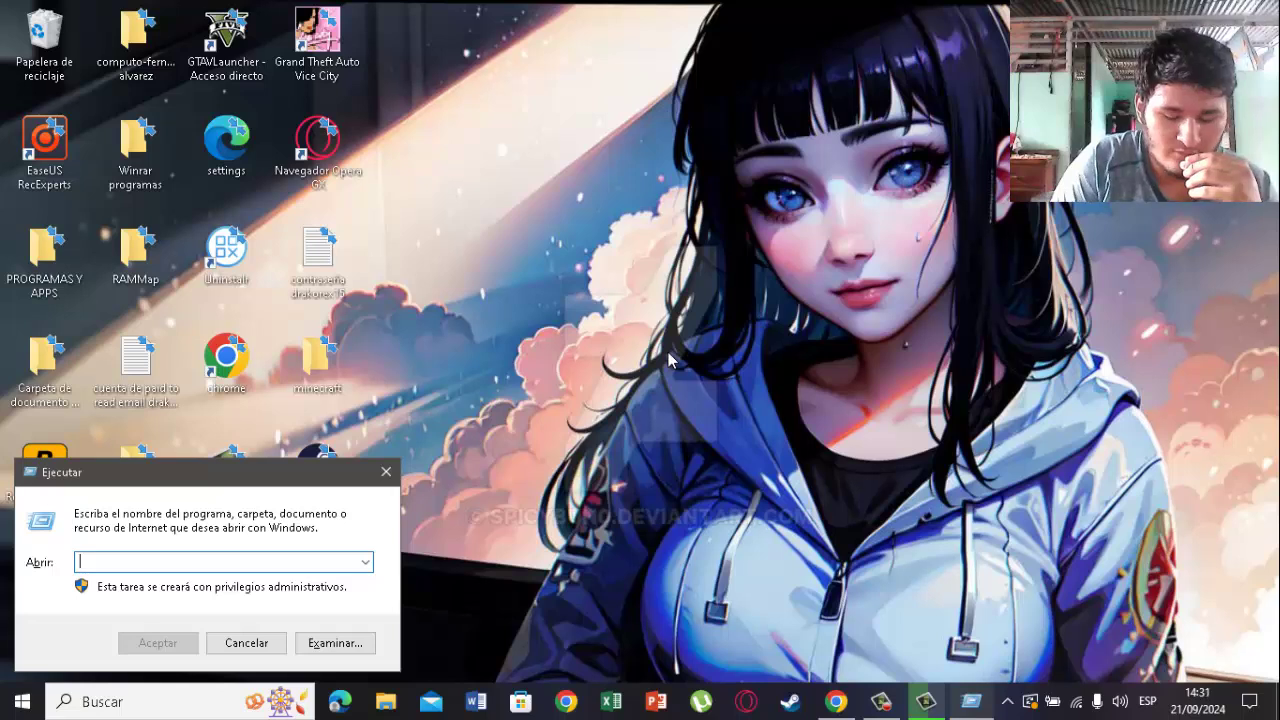
{"action": "type", "text": "%"}
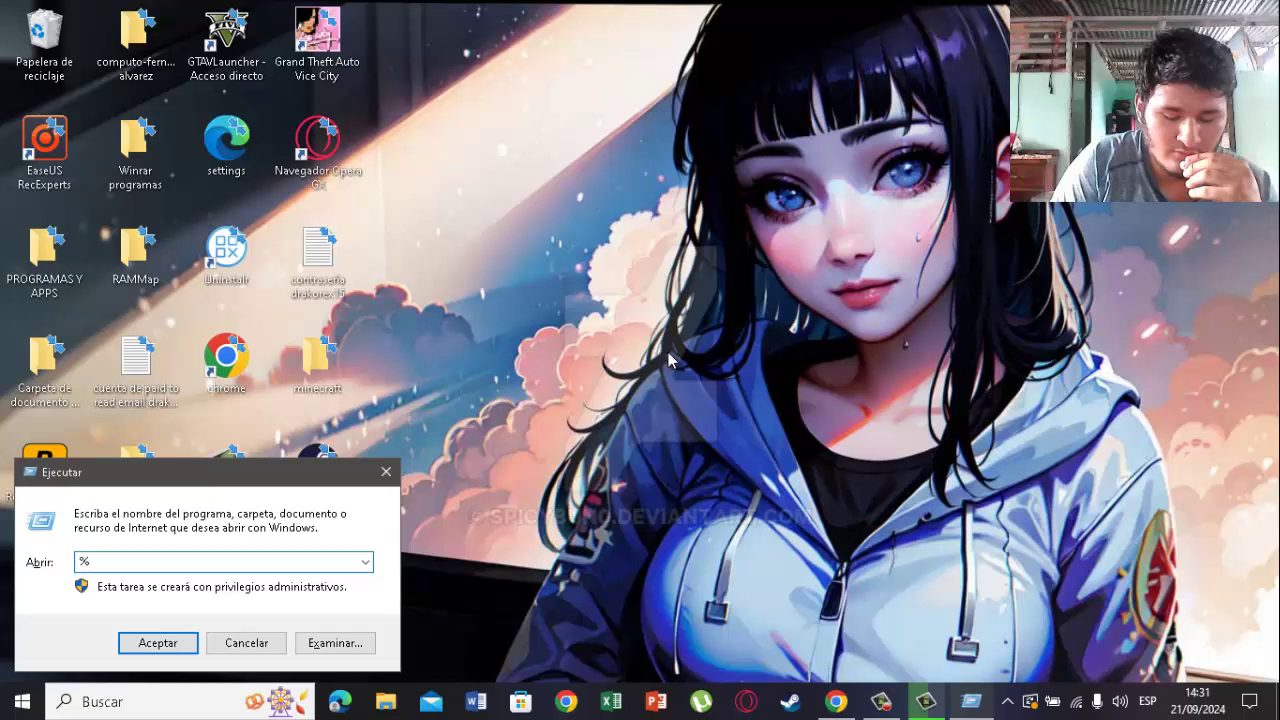
{"action": "type", "text": "%"}
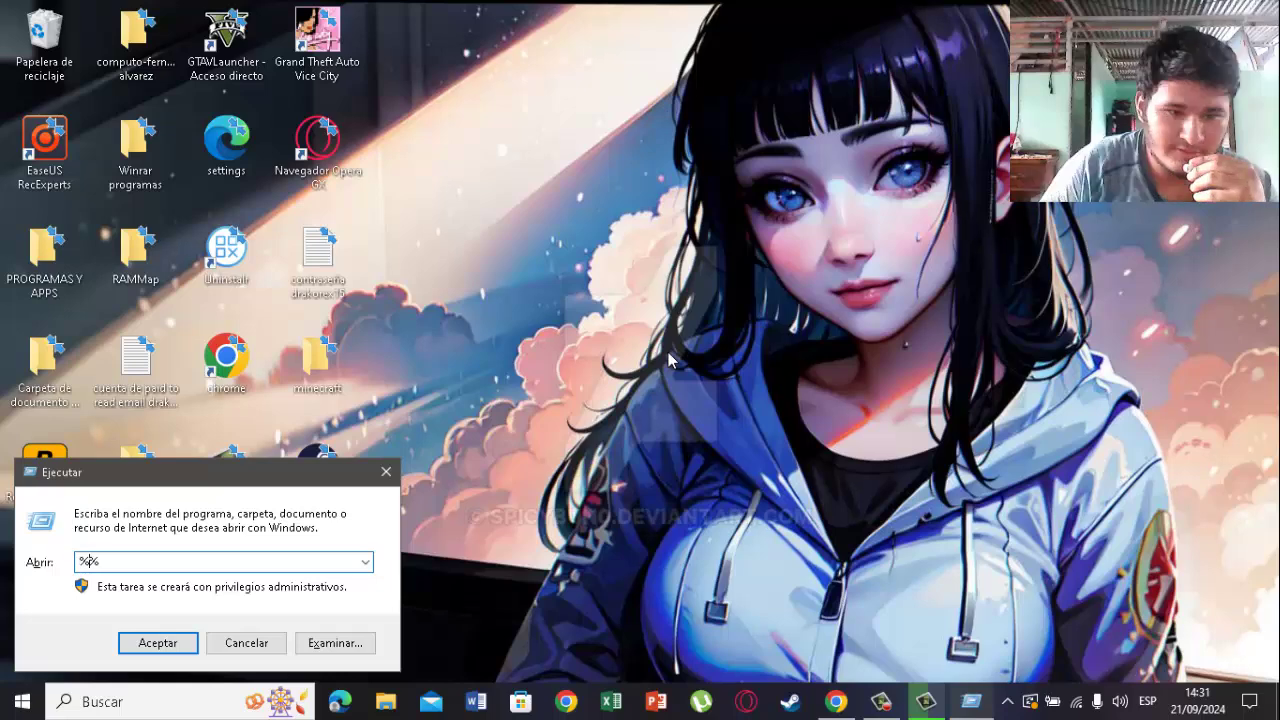
{"action": "type", "text": "te"}
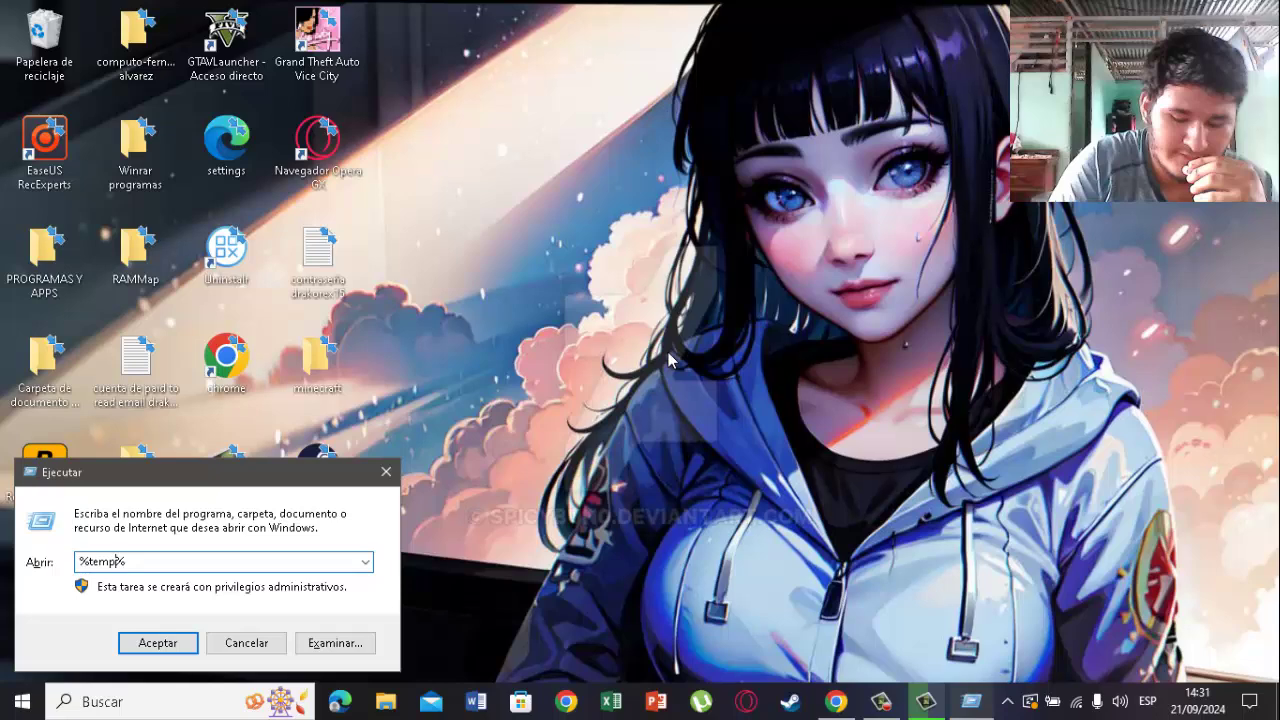
{"action": "type", "text": "mp"}
{"action": "key", "text": "Return"}
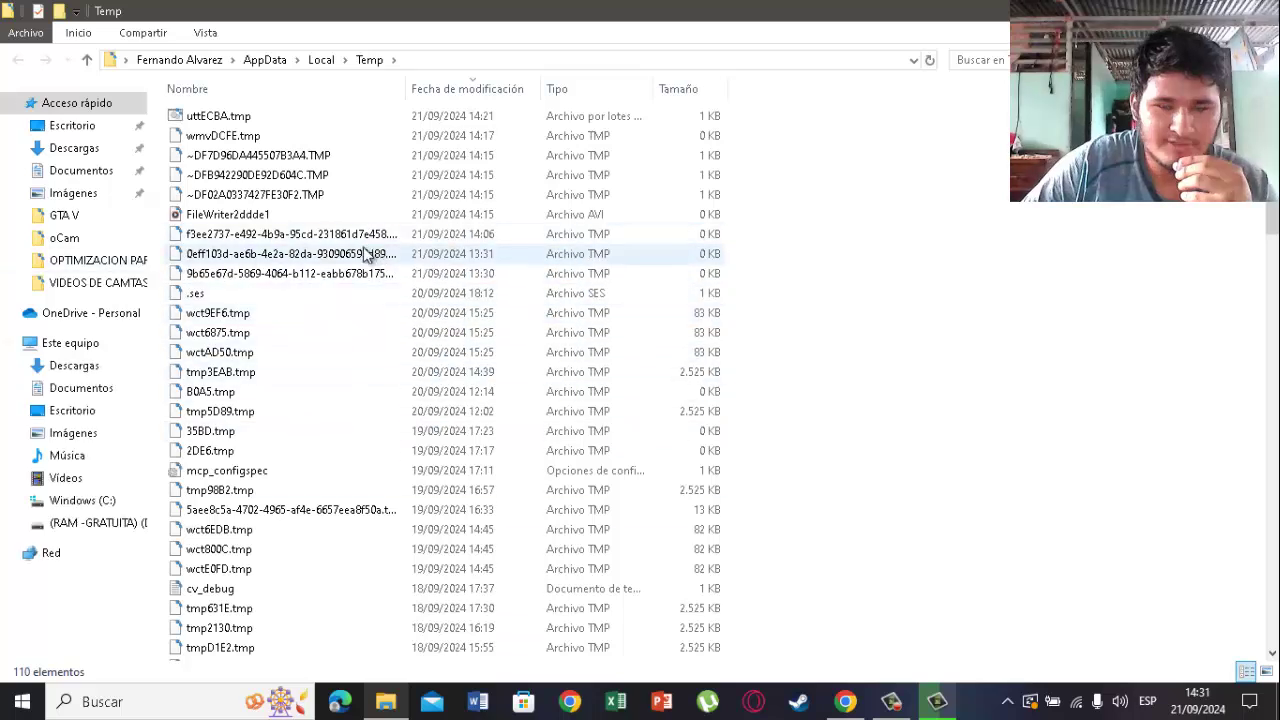
{"action": "left_click", "coordinate": [463, 273]}
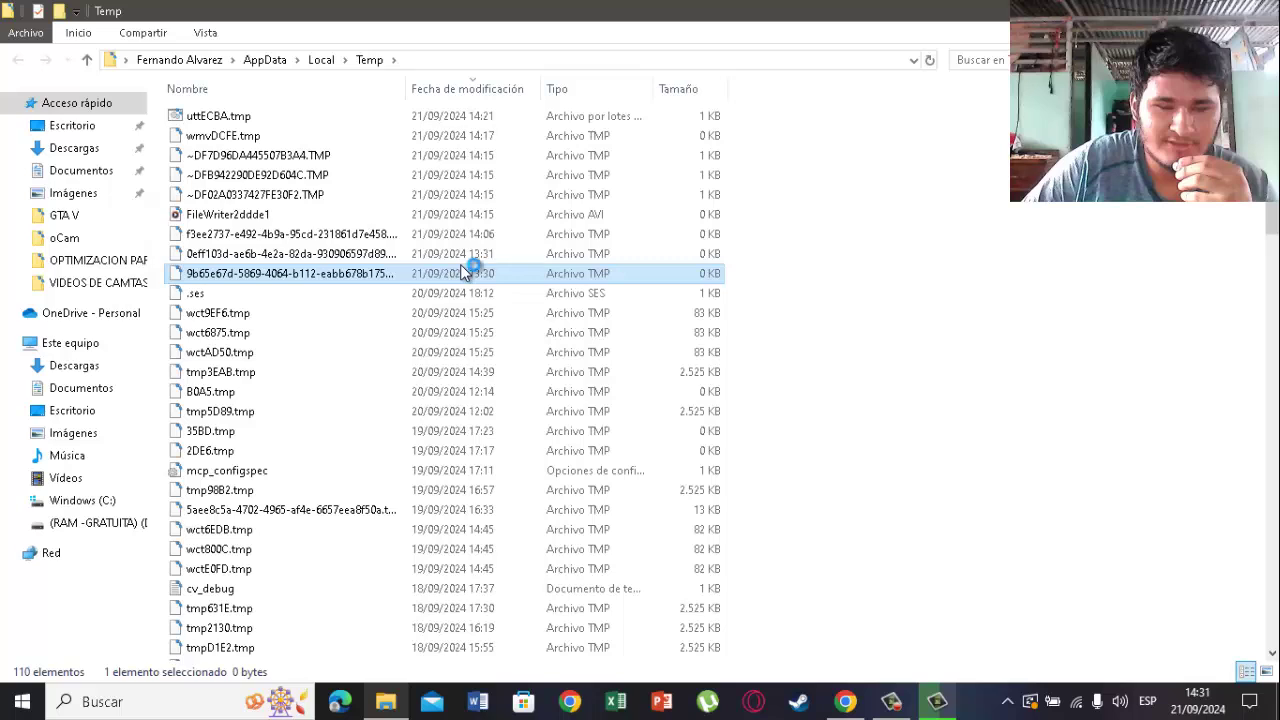
- Delete all items in the user's local Temp folder, skipping all files and folders in use, and return to the desktop
{"action": "key", "text": "ctrl+a"}
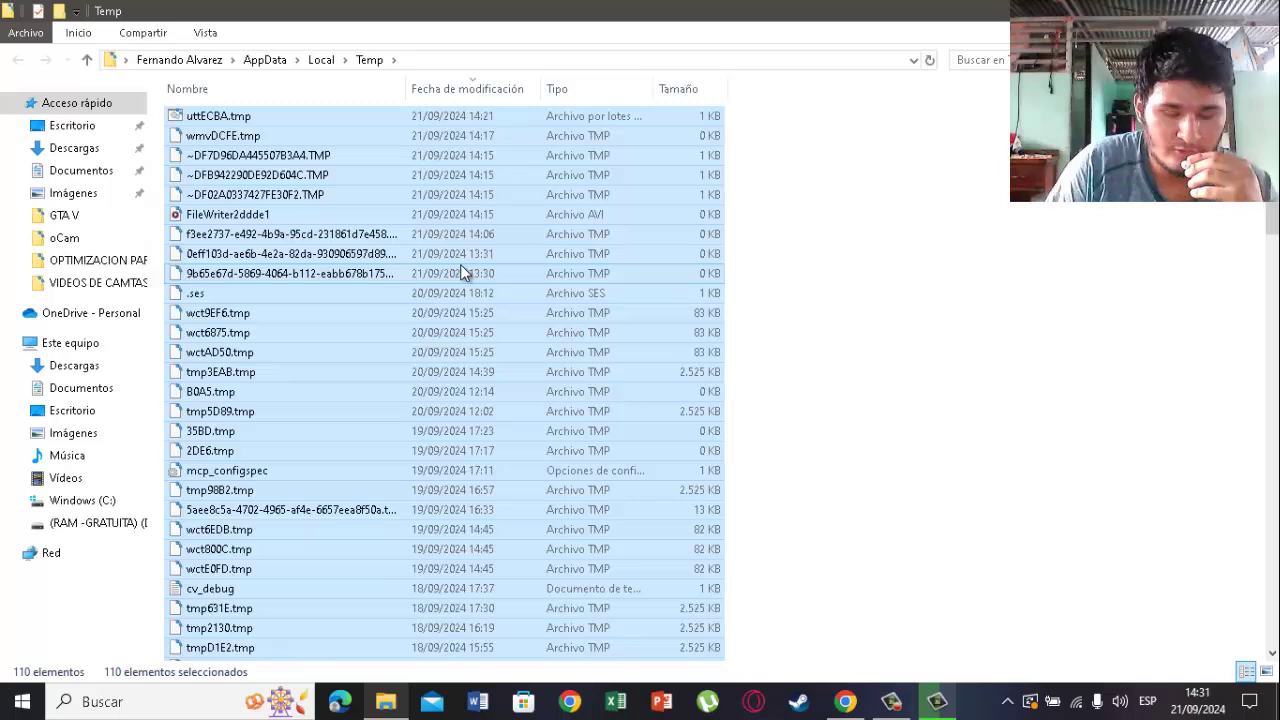
{"action": "key", "text": "Delete"}
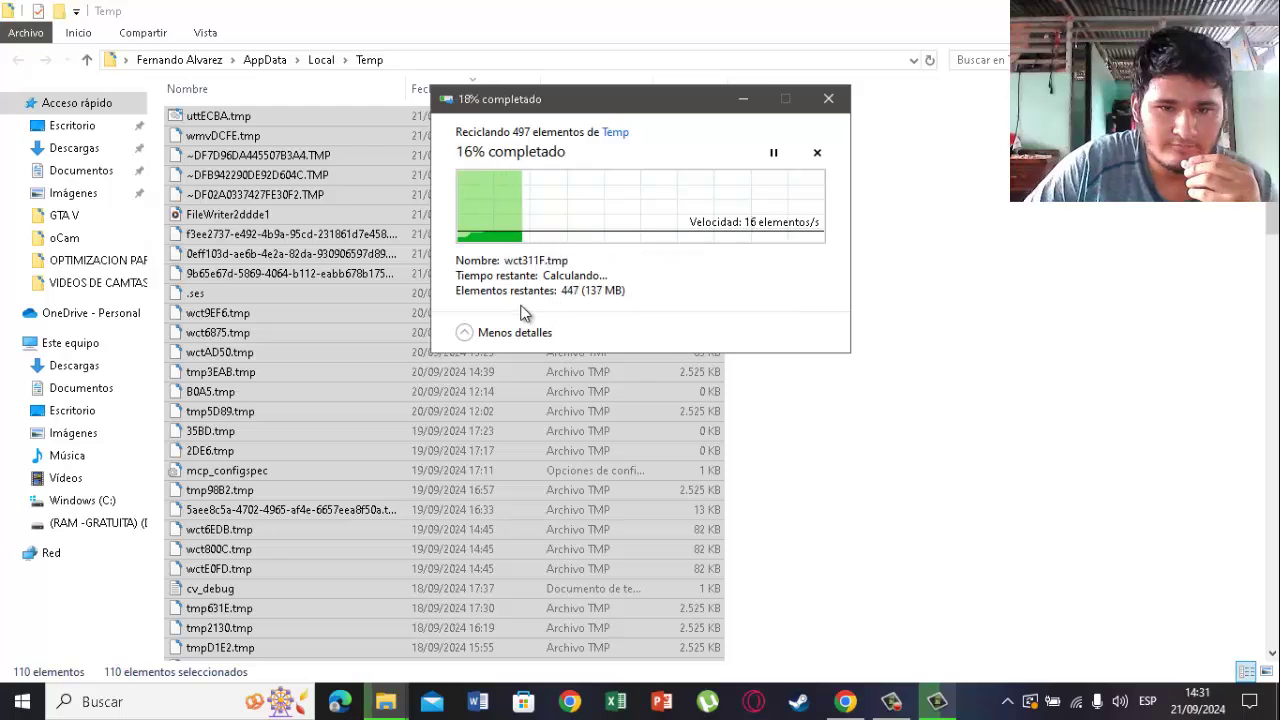
{"action": "left_click", "coordinate": [891, 701]}
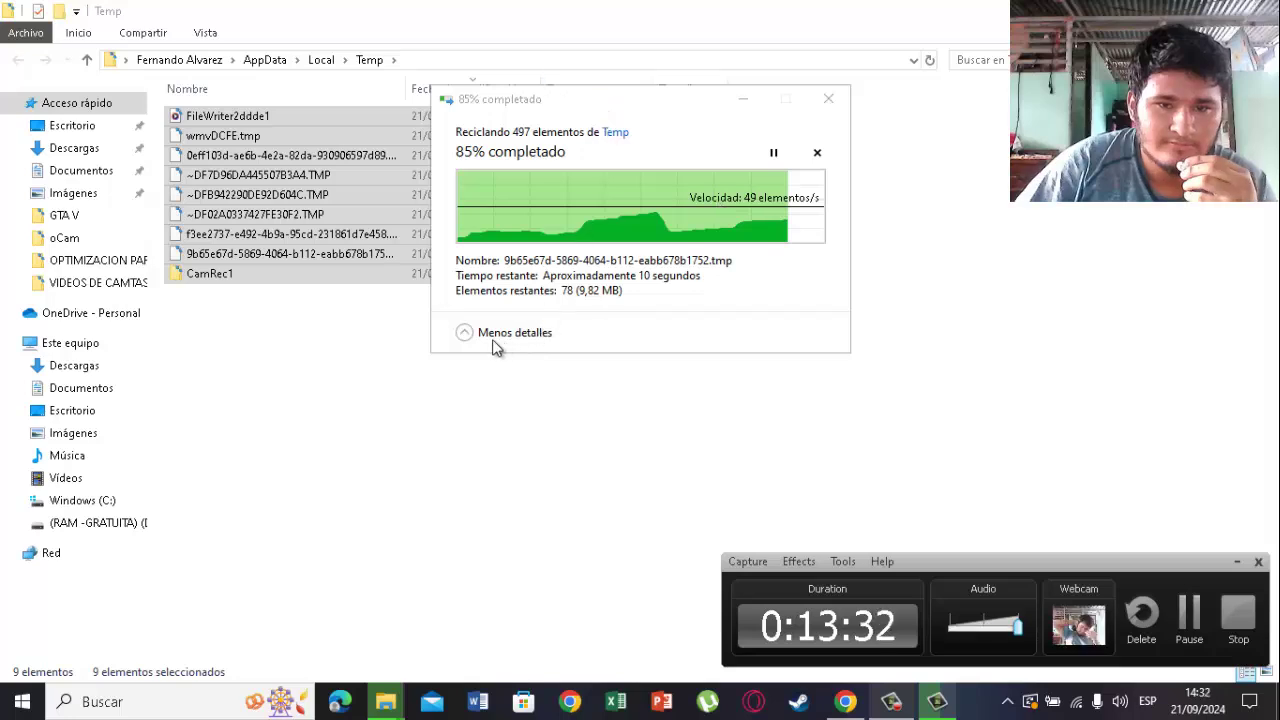
{"action": "left_click", "coordinate": [590, 275]}
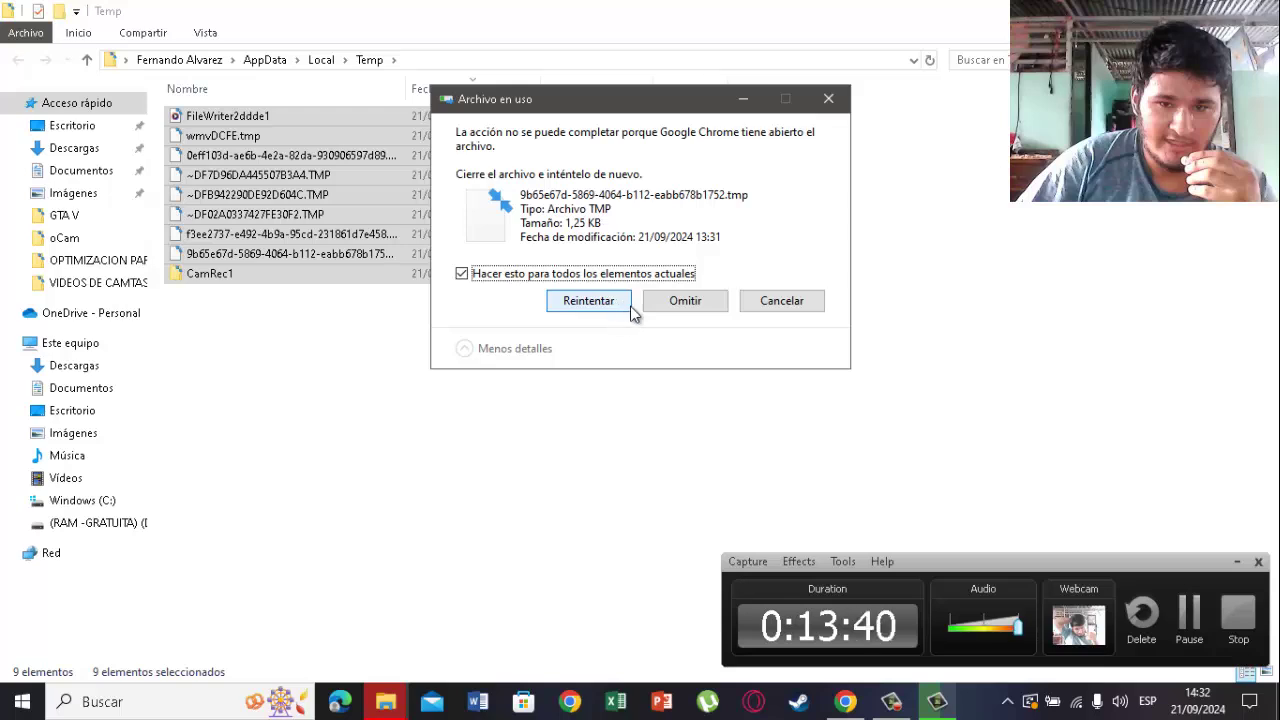
{"action": "left_click", "coordinate": [687, 304]}
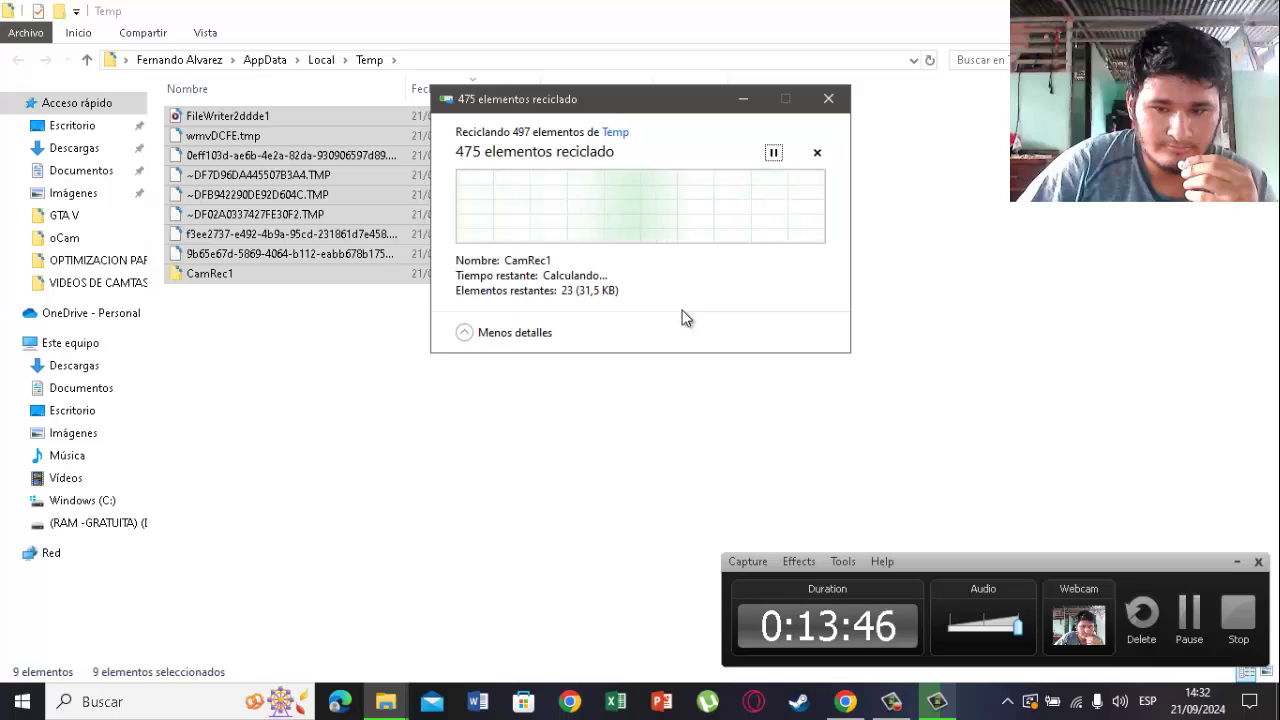
{"action": "left_click", "coordinate": [521, 279]}
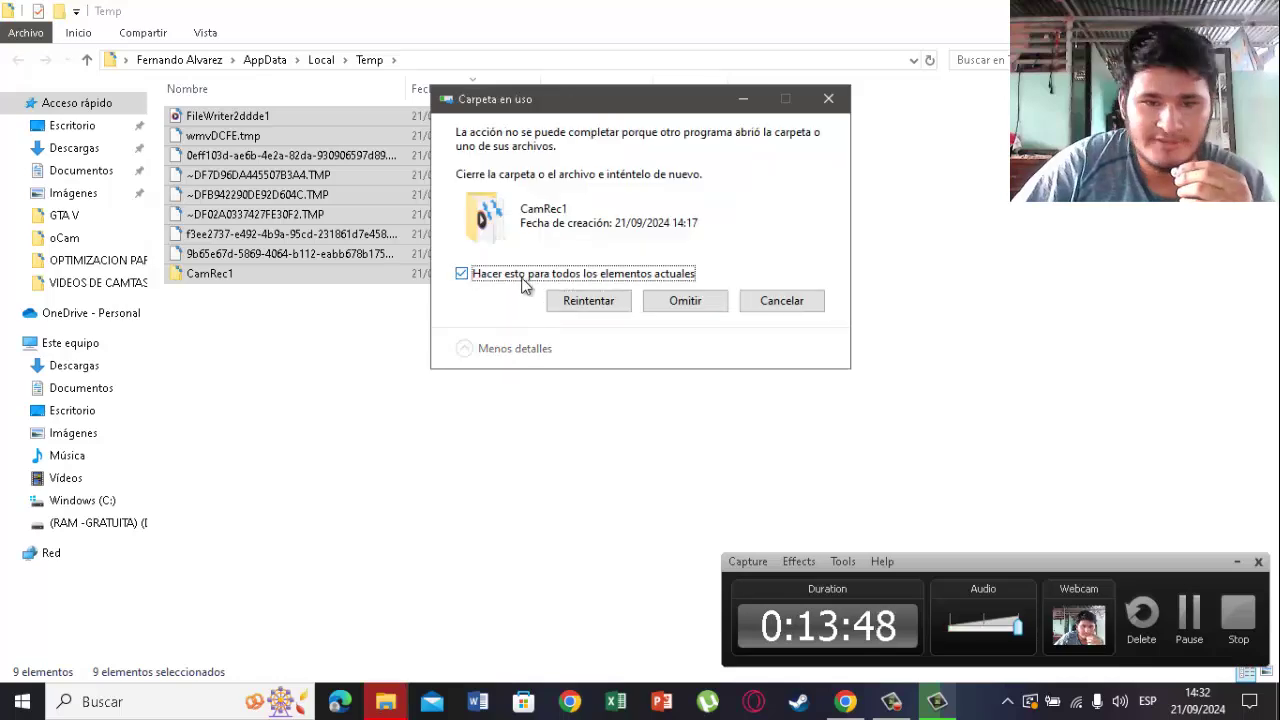
{"action": "left_click", "coordinate": [657, 304]}
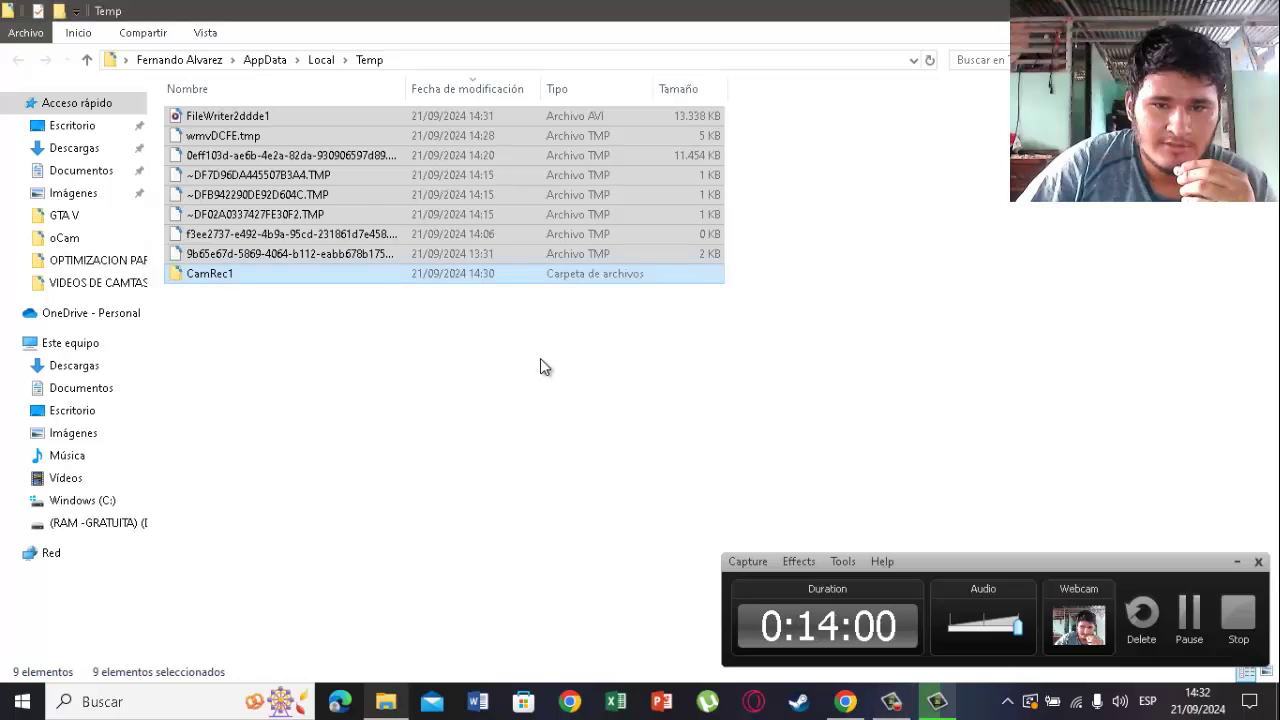
{"action": "left_click_drag", "start_coordinate": [884, 207], "coordinate": [602, 348]}
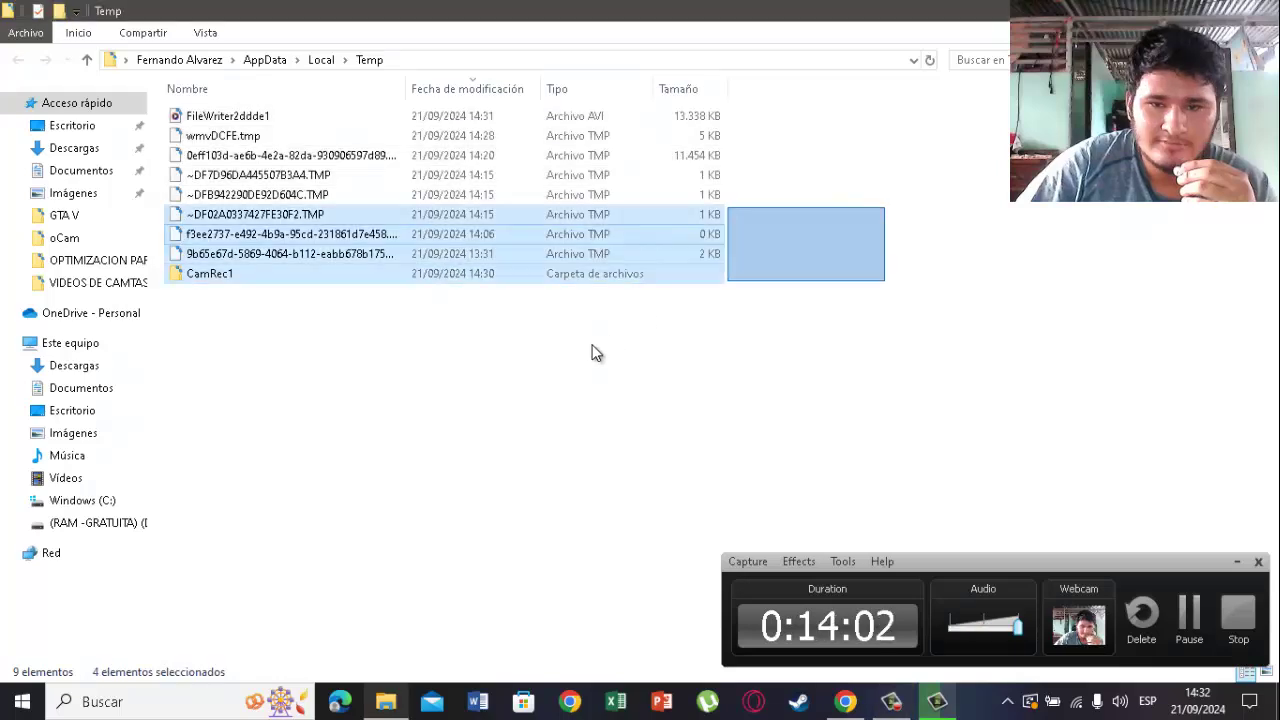
{"action": "left_click", "coordinate": [621, 333]}
{"action": "key", "text": "super+d"}
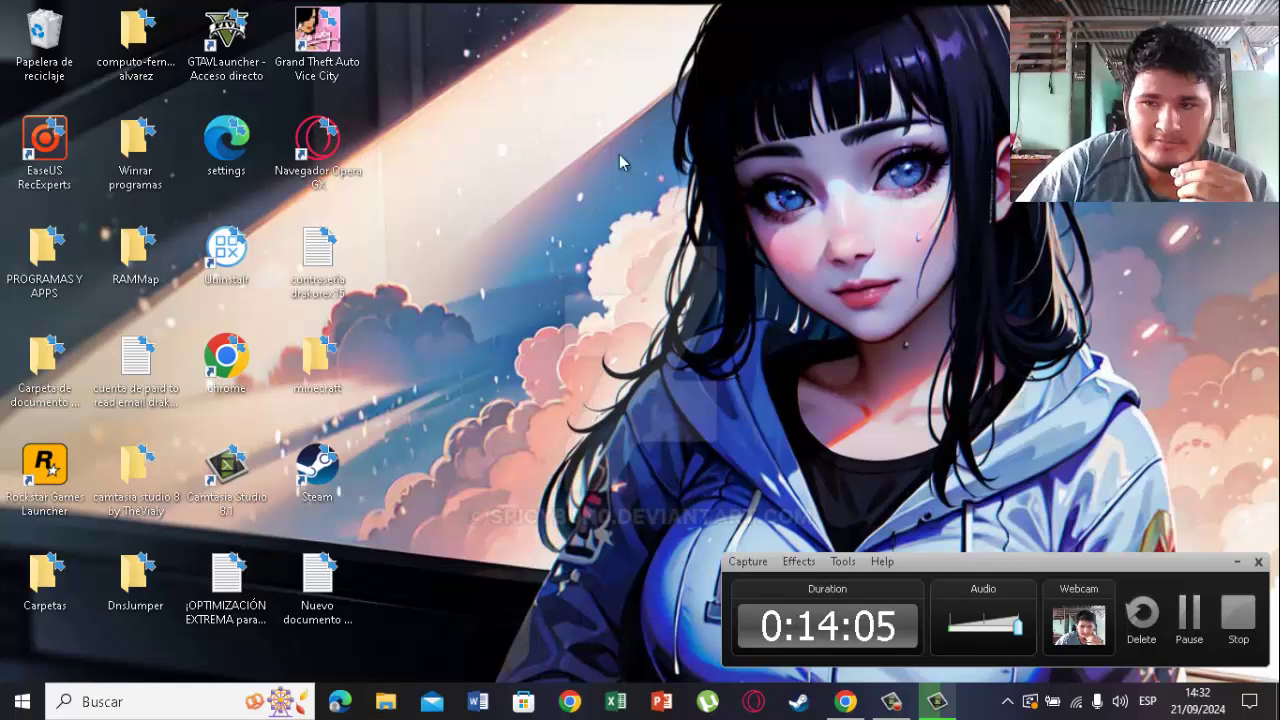
- Open the Windows prefetch folder by running prefetch from the Ejecutar dialog
{"action": "left_click_drag", "start_coordinate": [620, 162], "coordinate": [757, 332]}
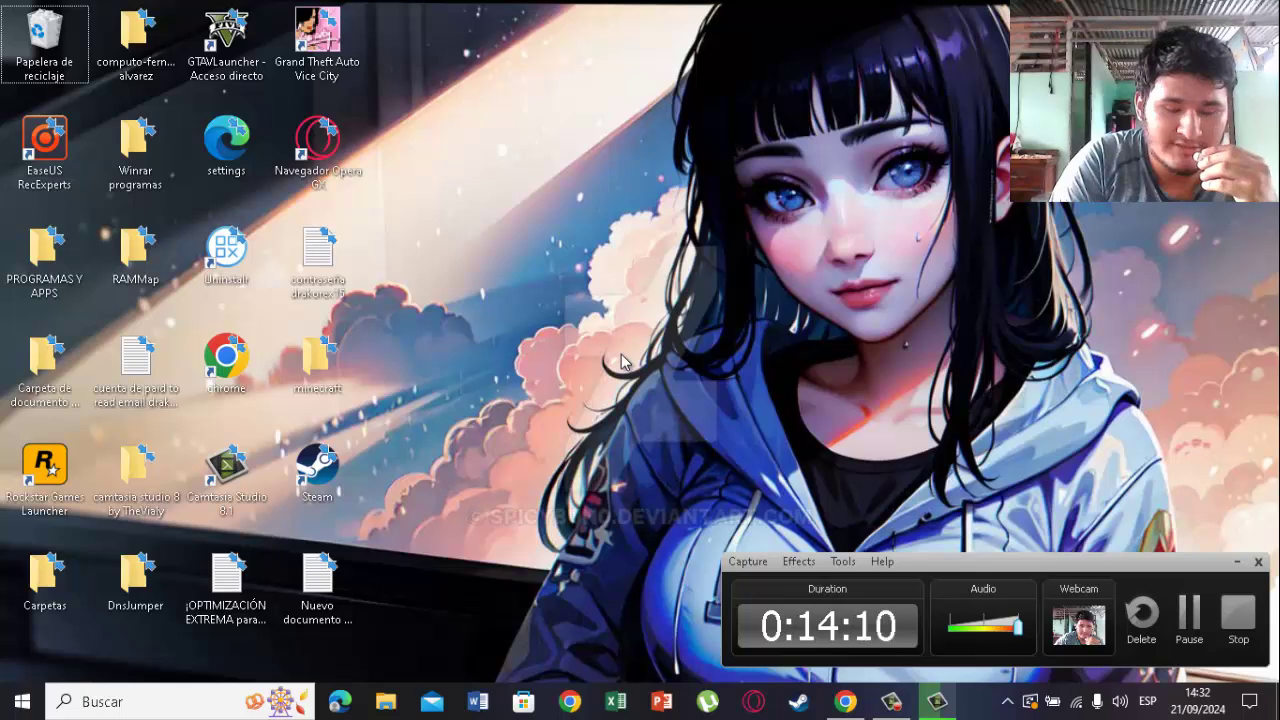
{"action": "key", "text": "super+r"}
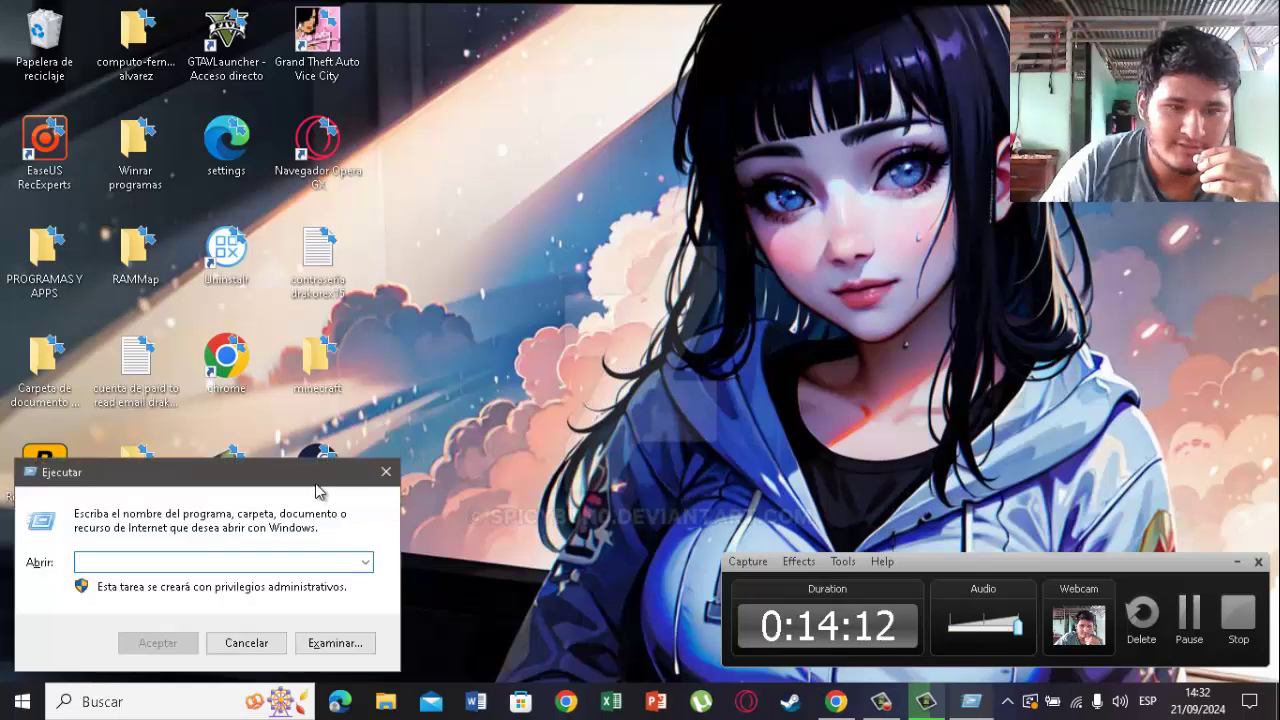
{"action": "left_click_drag", "start_coordinate": [316, 490], "coordinate": [761, 293]}
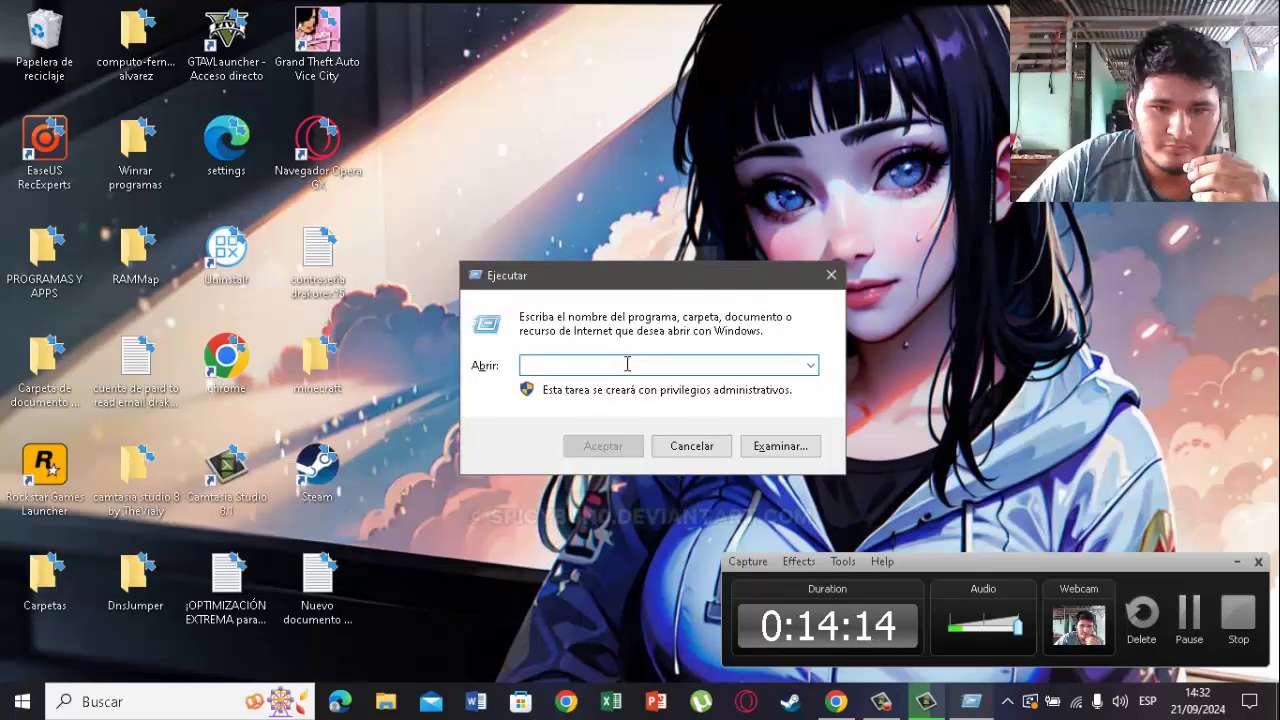
{"action": "type", "text": "prefetch"}
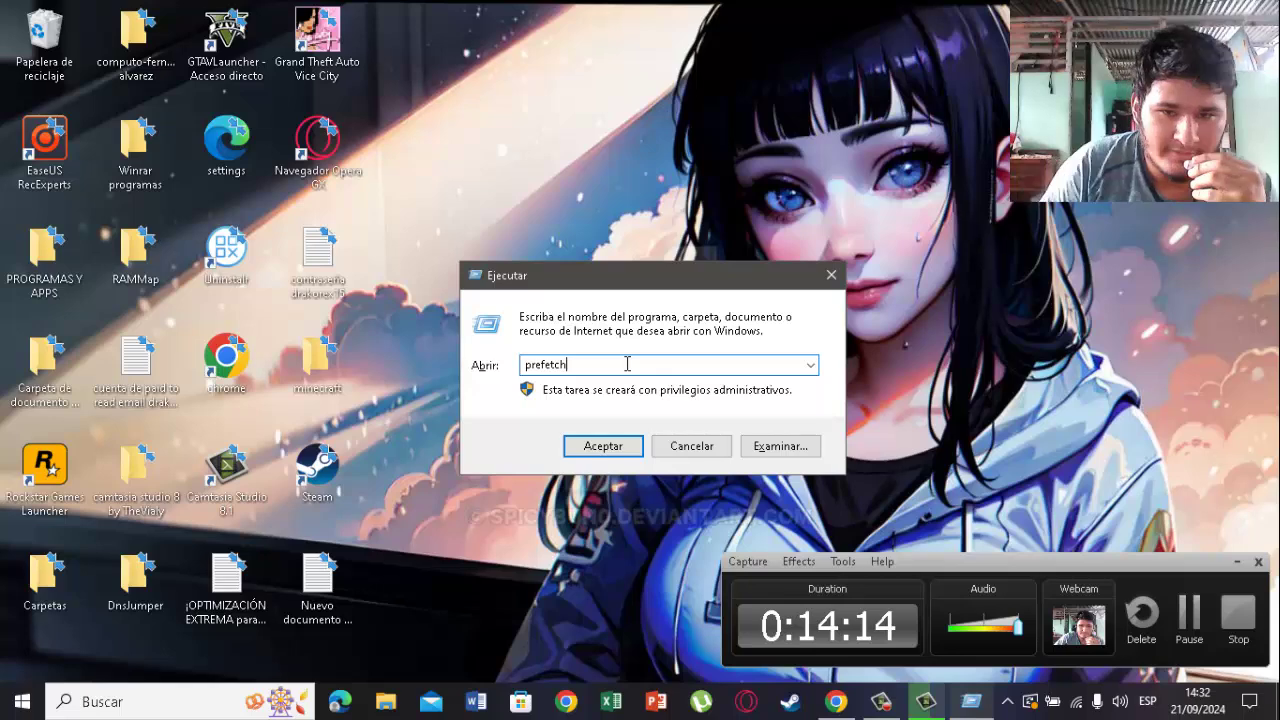
{"action": "key", "text": "Return"}
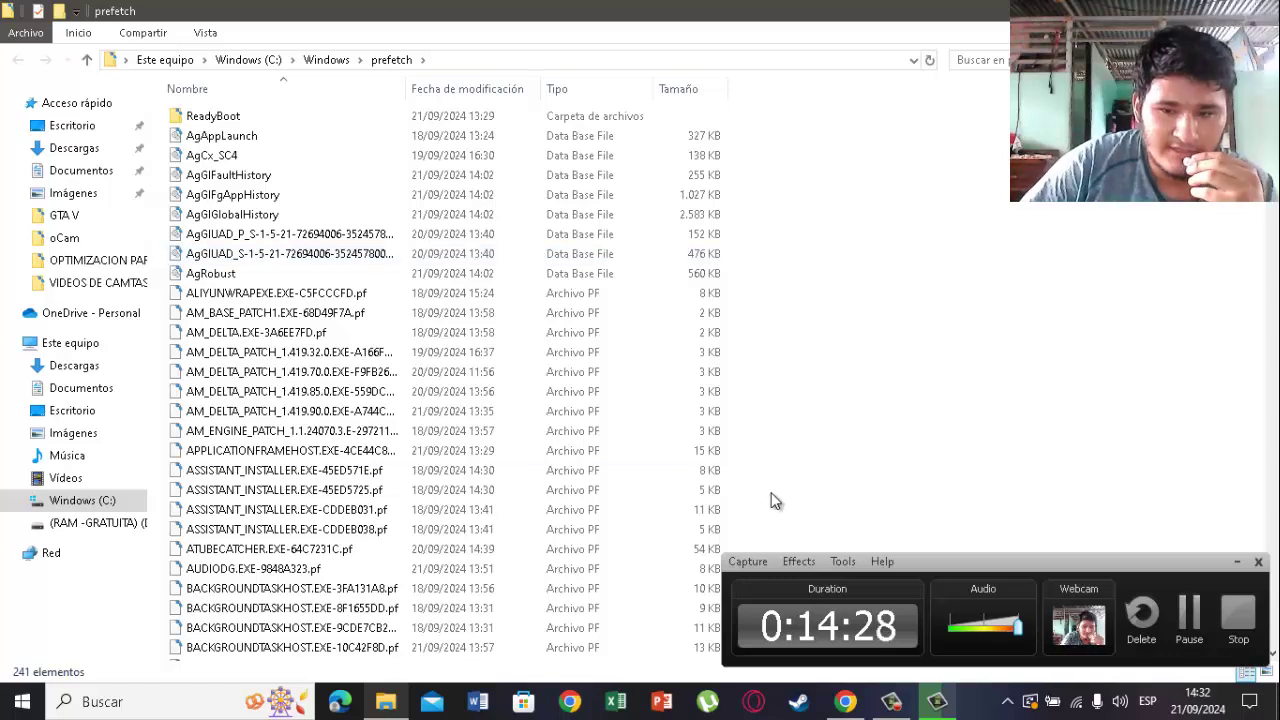
- Delete all items in the prefetch folder, skipping any file in use, and return to the desktop
{"action": "left_click", "coordinate": [378, 275]}
{"action": "left_click", "coordinate": [326, 256]}
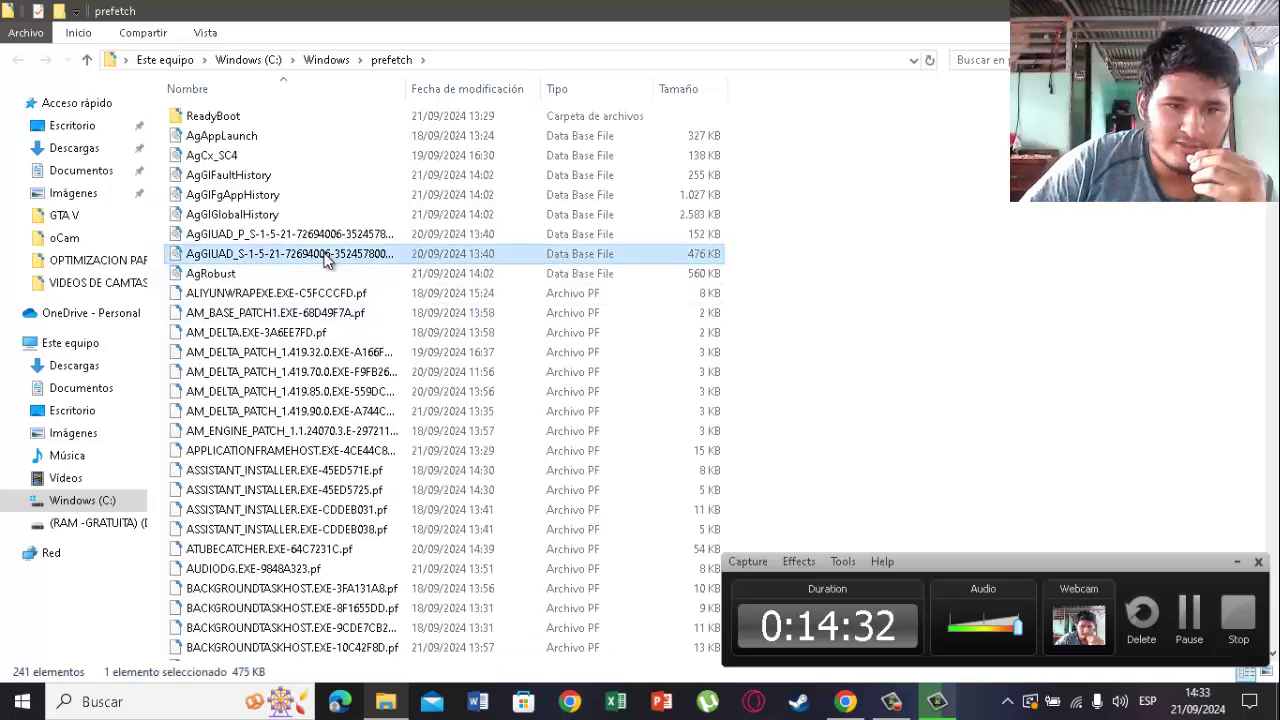
{"action": "key", "text": "ctrl+a"}
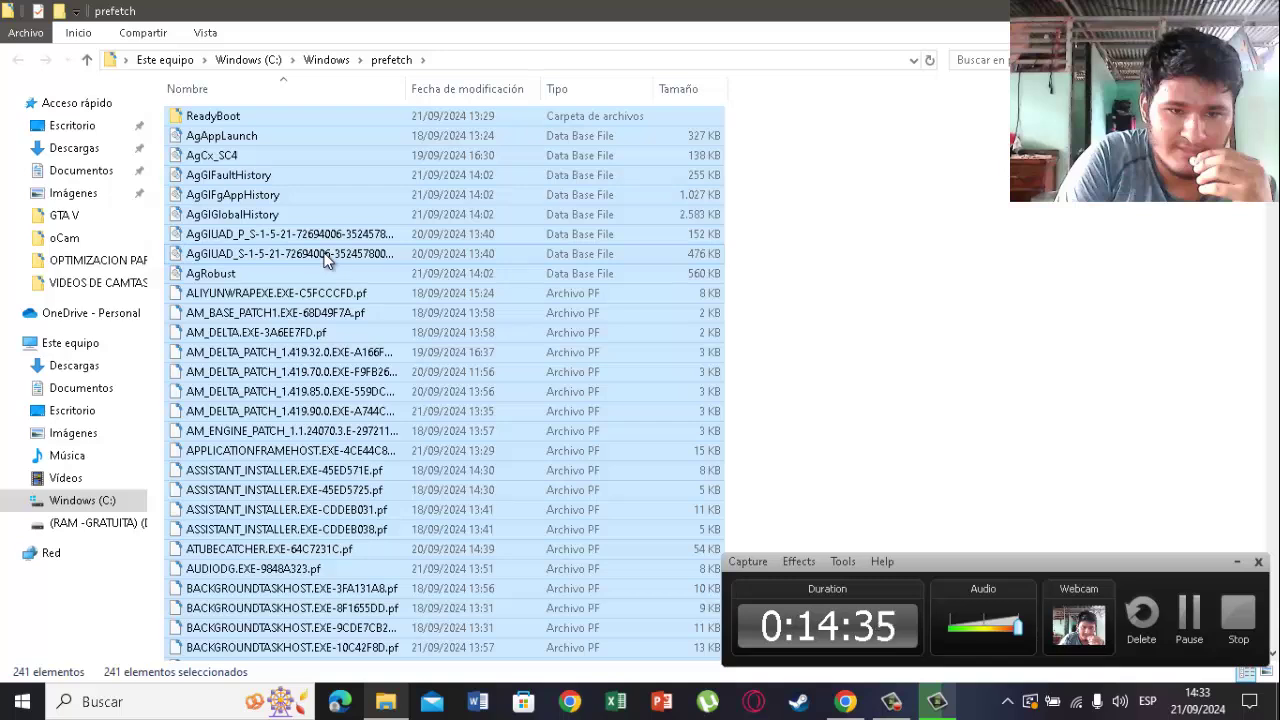
{"action": "key", "text": "Delete"}
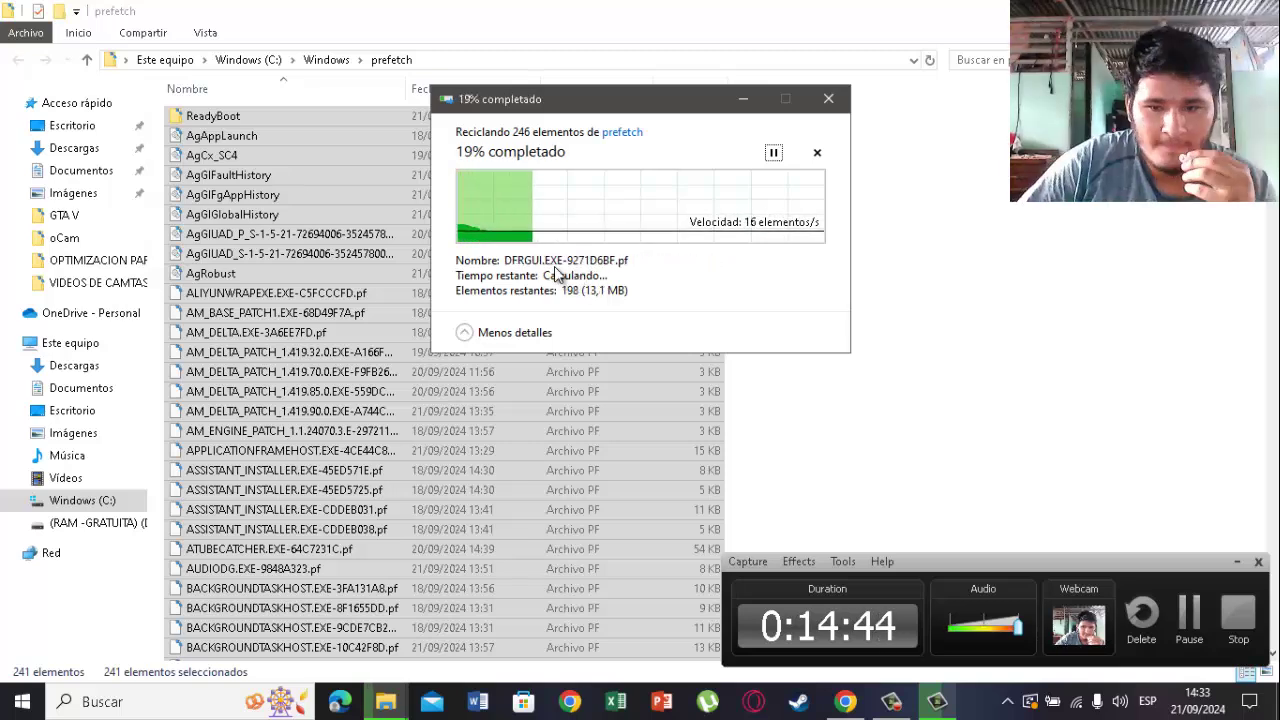
{"action": "left_click", "coordinate": [522, 338]}
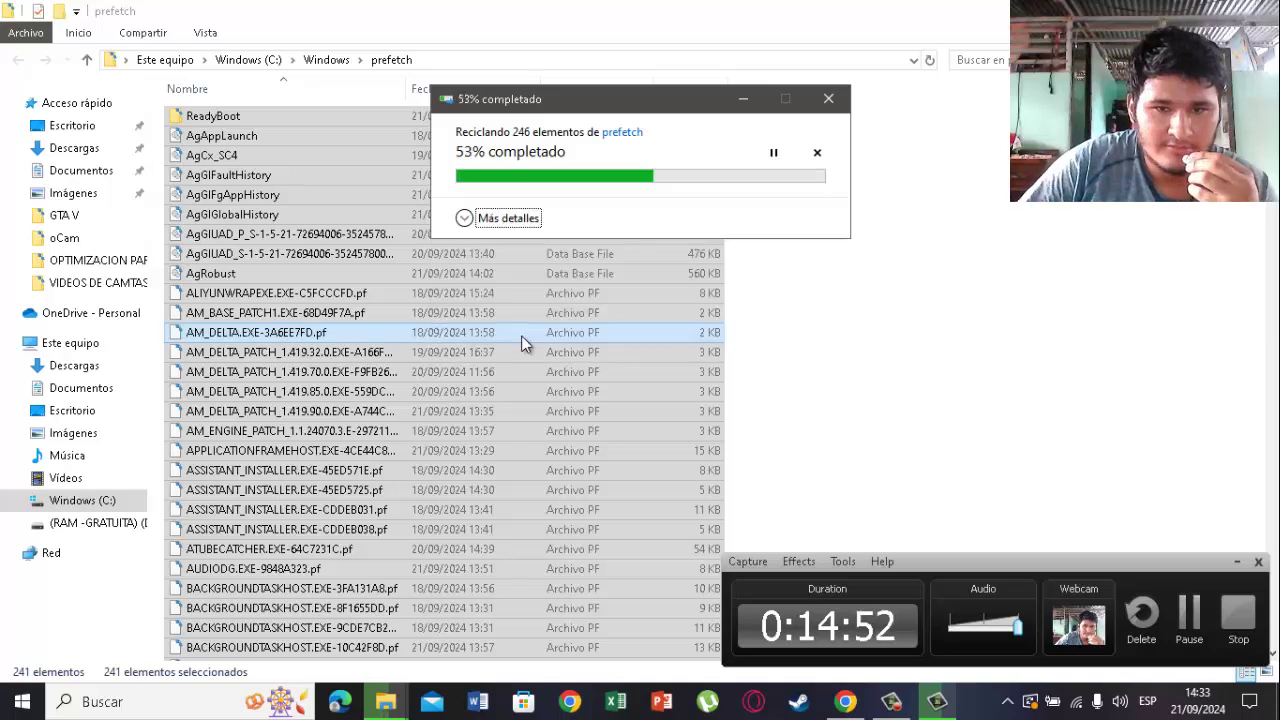
{"action": "left_click_drag", "start_coordinate": [604, 110], "coordinate": [589, 158]}
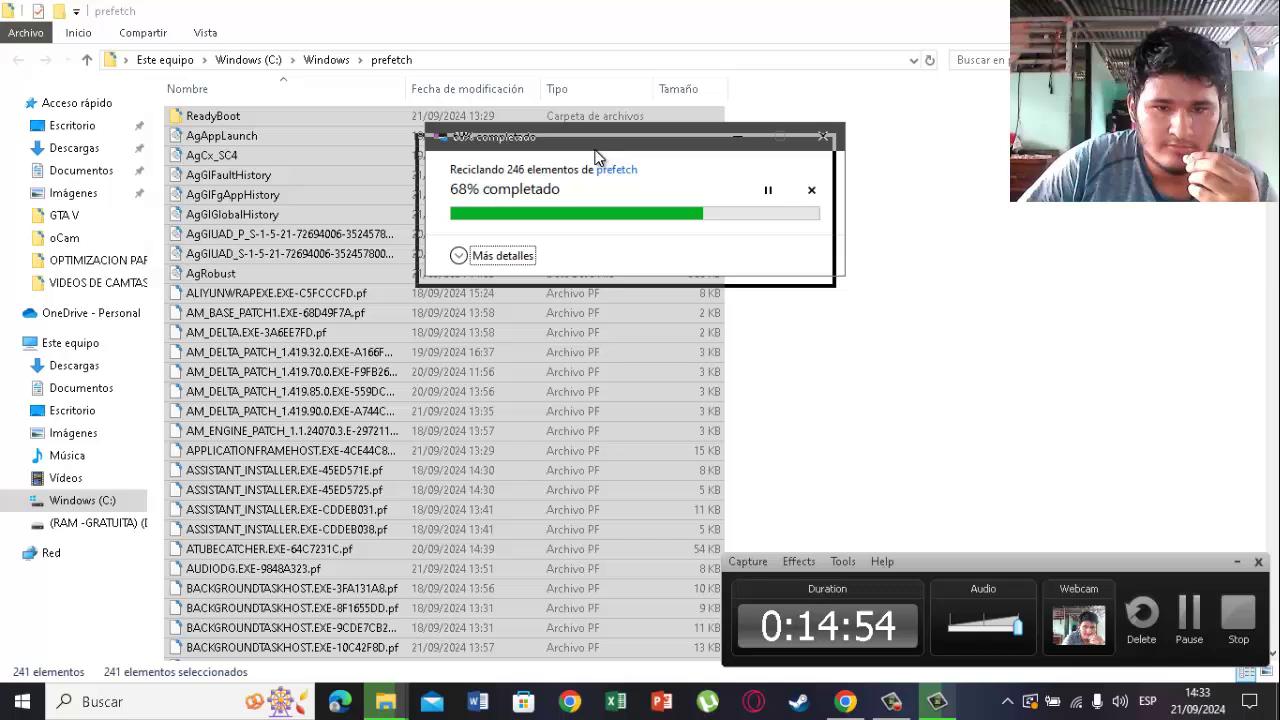
{"action": "left_click", "coordinate": [493, 267]}
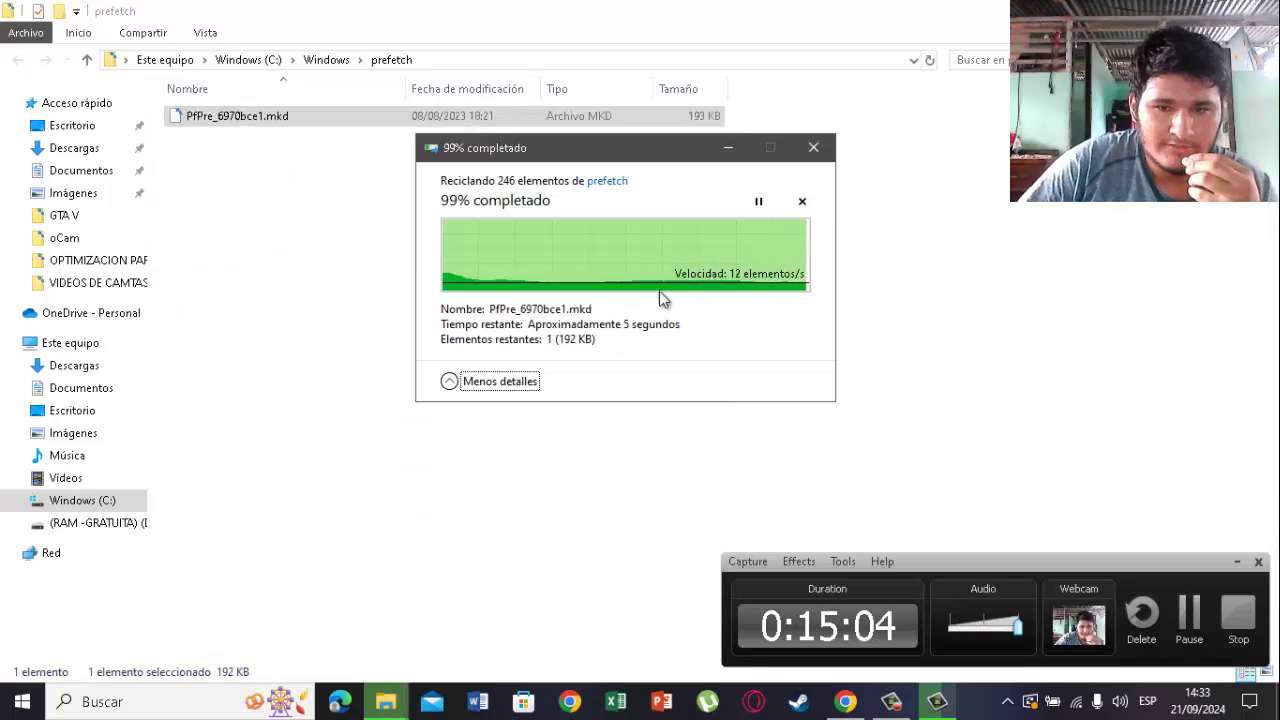
{"action": "left_click", "coordinate": [511, 323]}
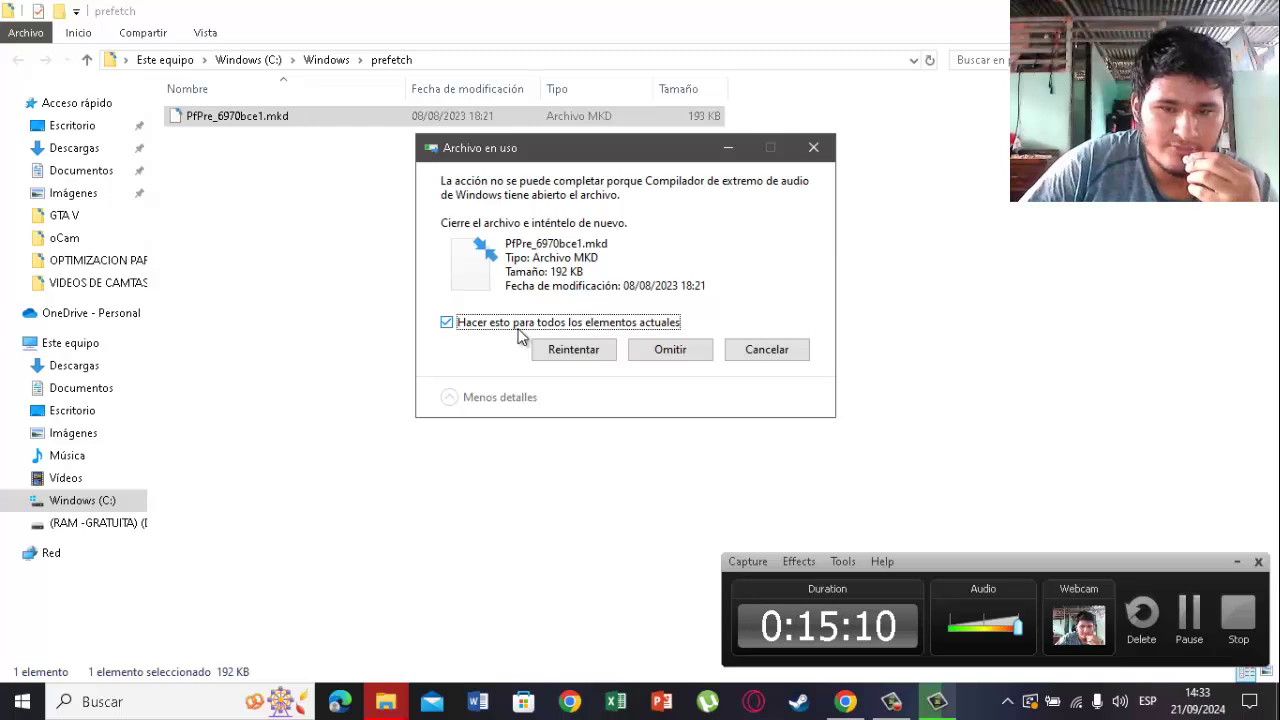
{"action": "left_click", "coordinate": [665, 352]}
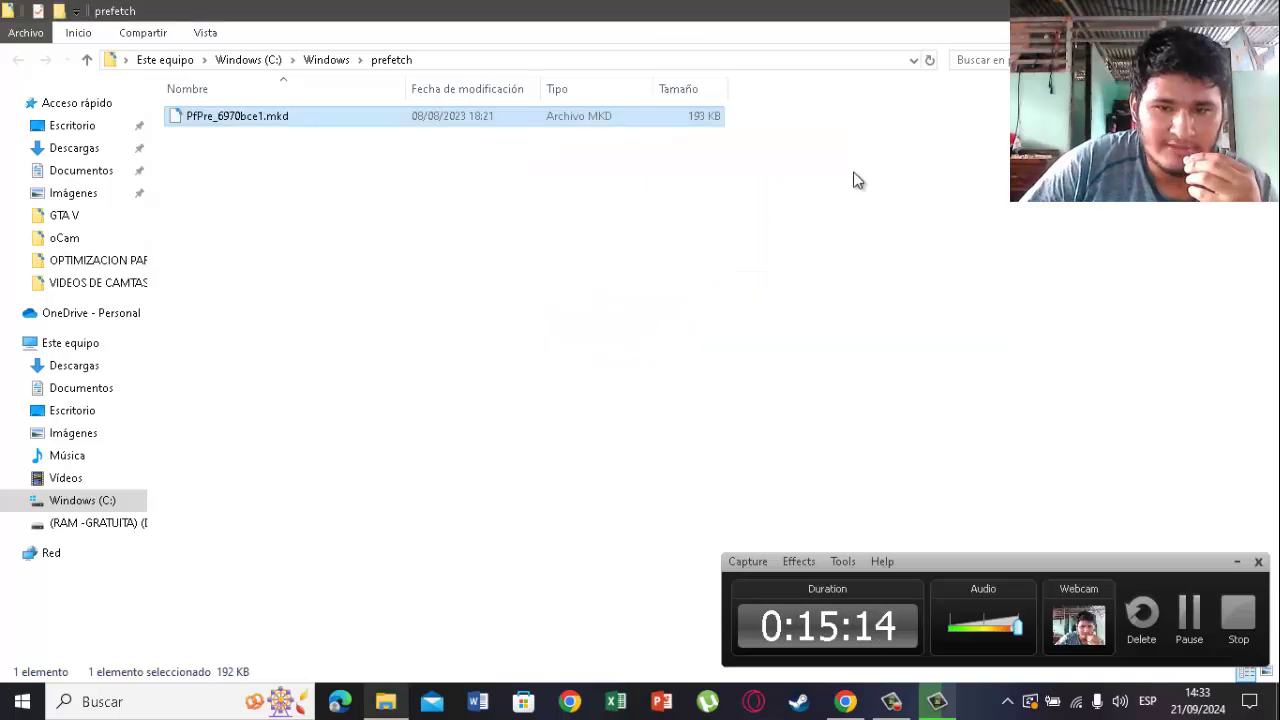
{"action": "key", "text": "super+d"}
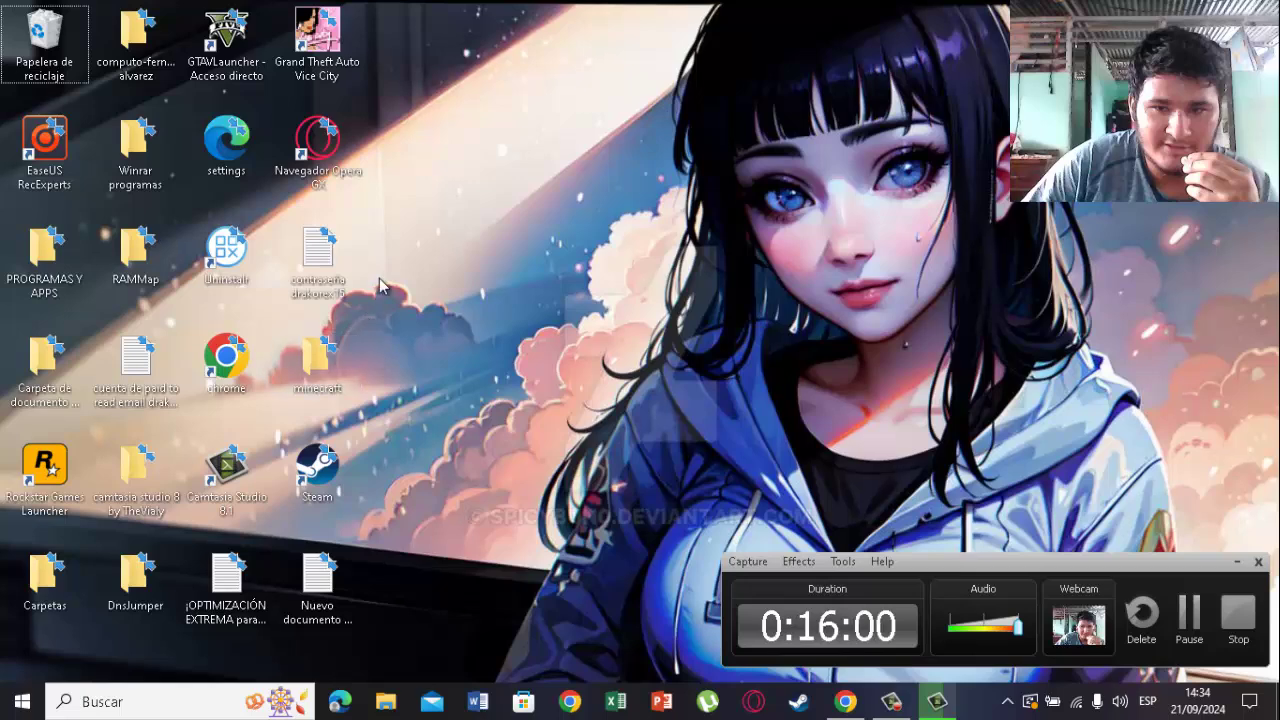
- Empty the Papelera de reciclaje and confirm the permanent deletion of all its items
{"action": "right_click", "coordinate": [55, 45]}
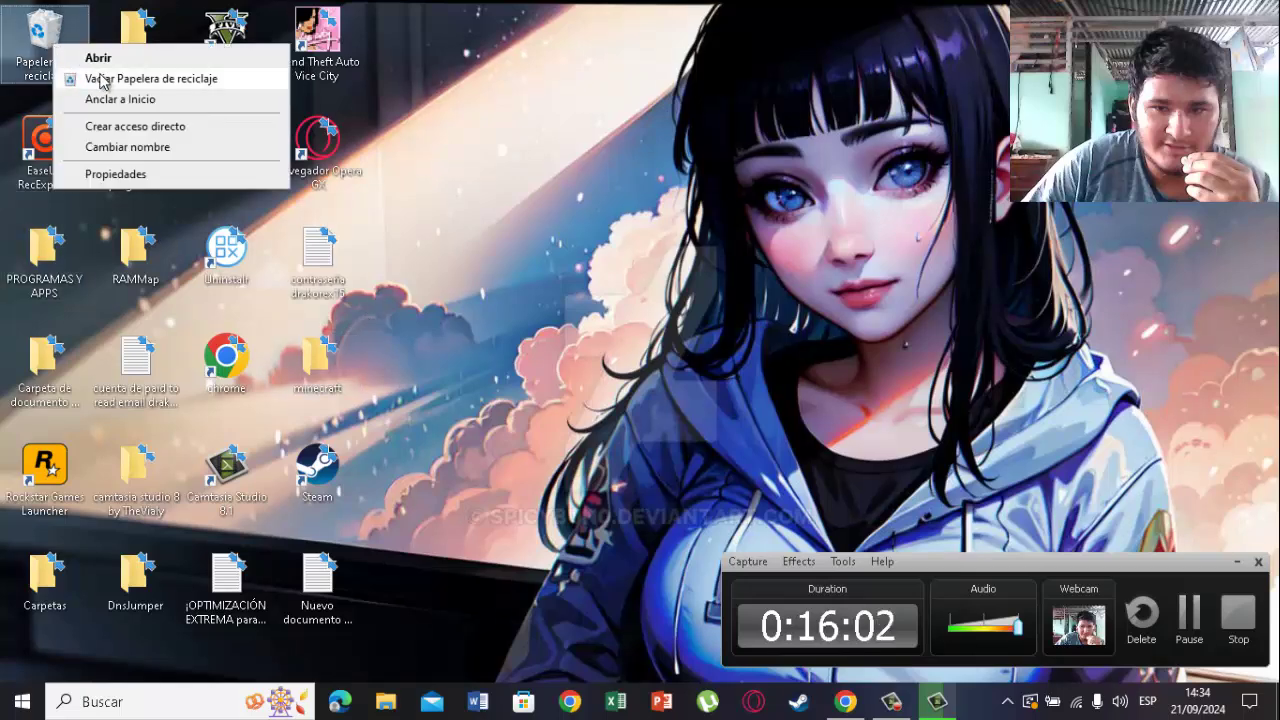
{"action": "left_click", "coordinate": [128, 100]}
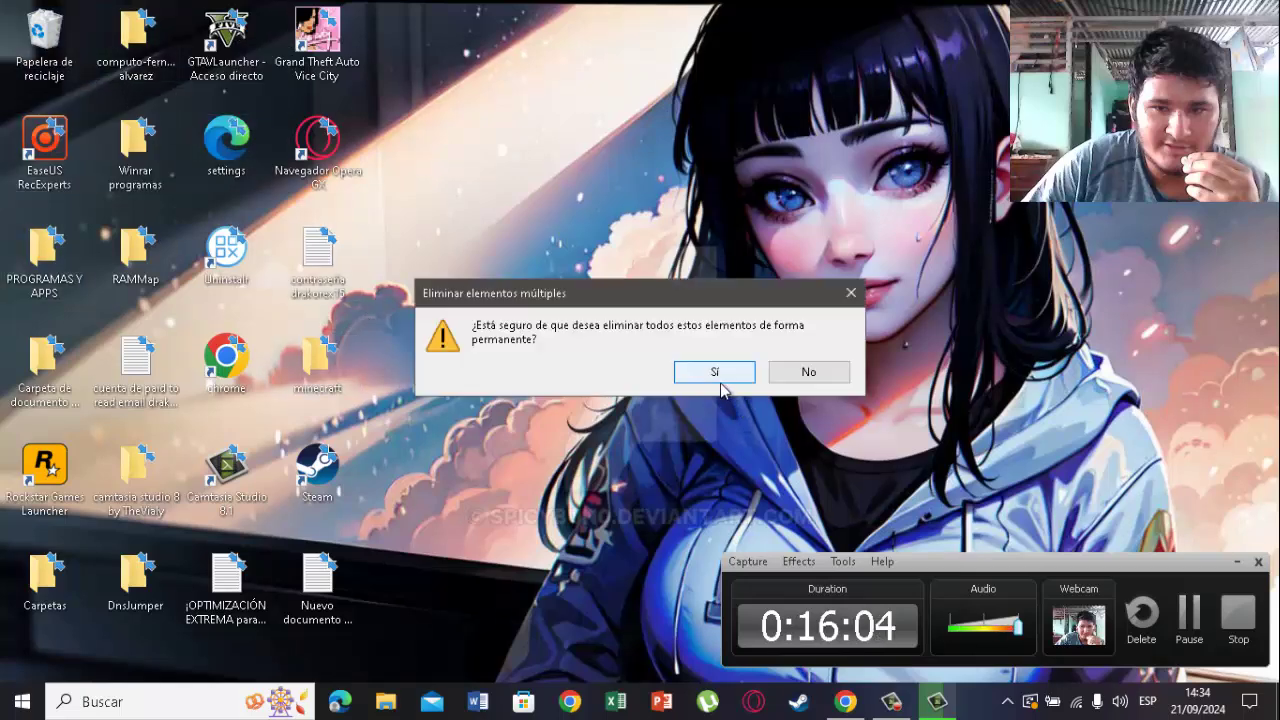
{"action": "right_click", "coordinate": [60, 46]}
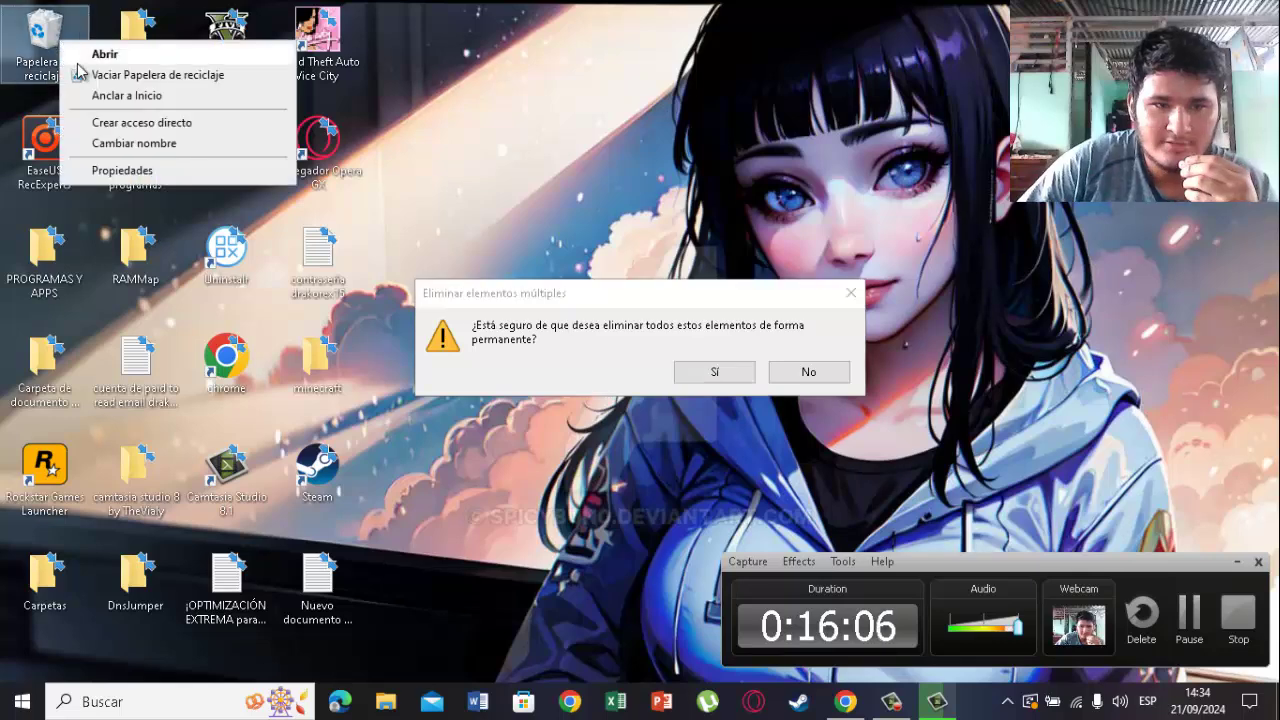
{"action": "left_click", "coordinate": [663, 324]}
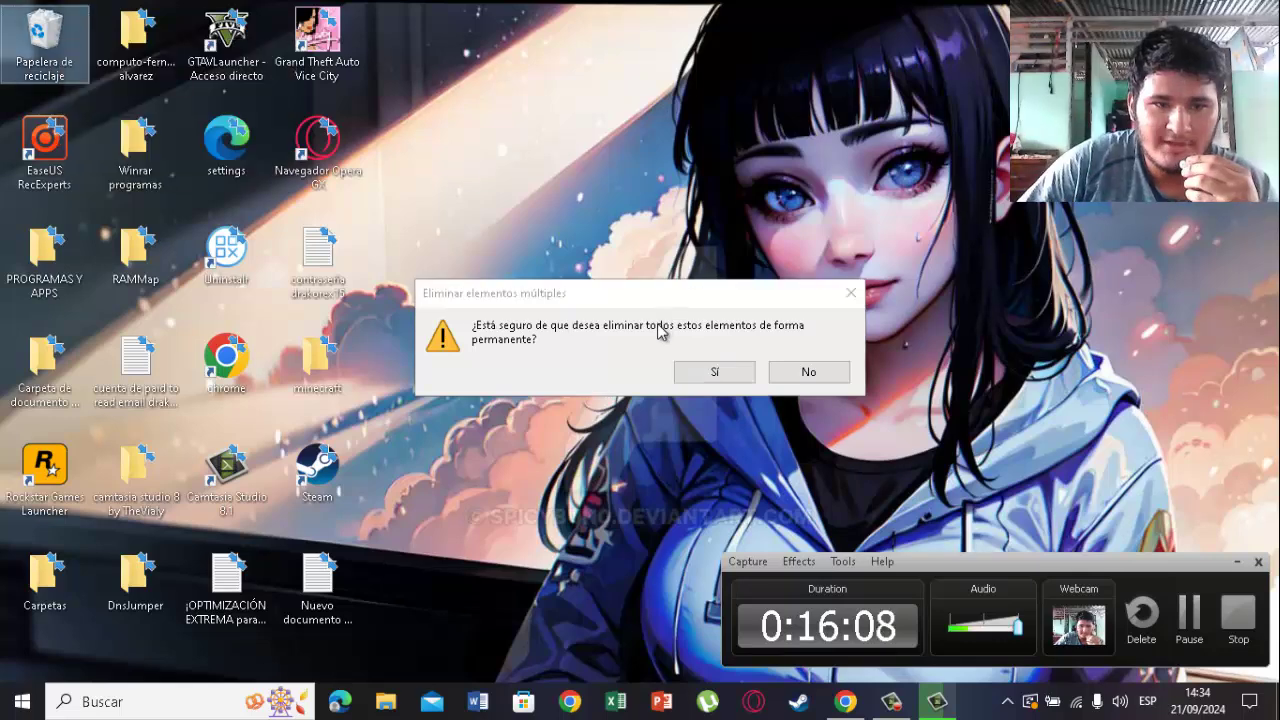
{"action": "left_click", "coordinate": [688, 375]}
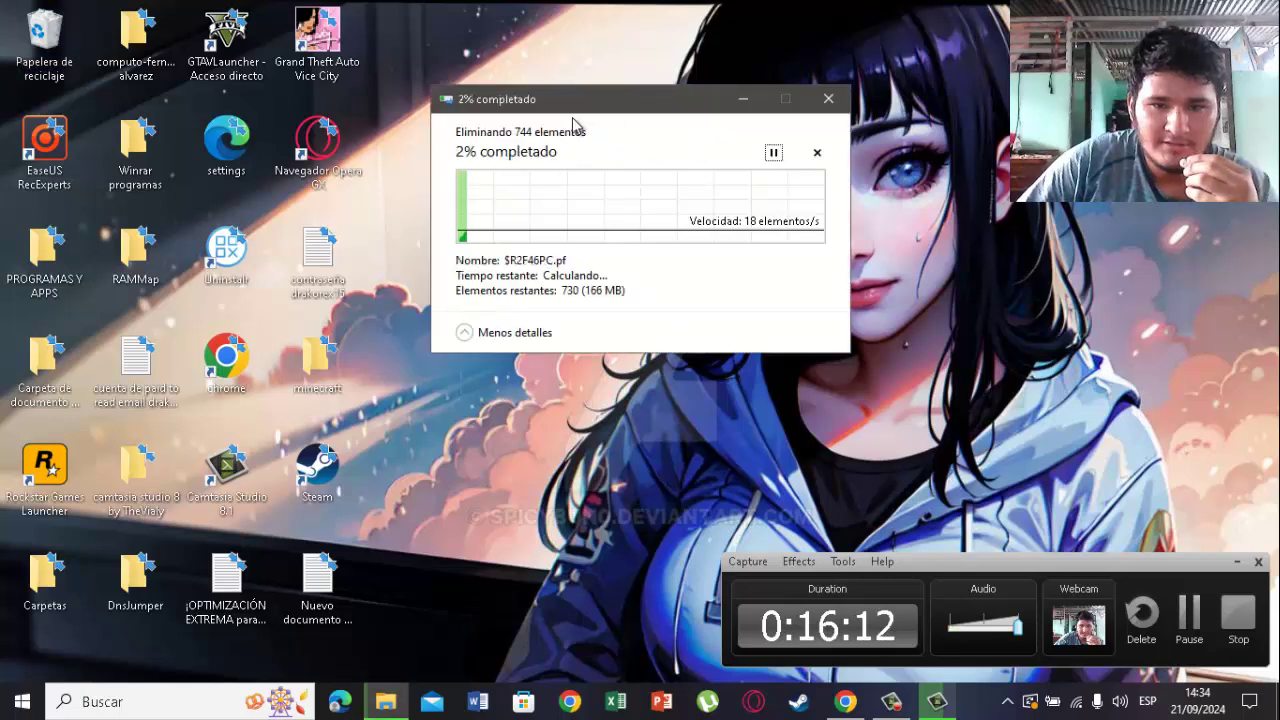
{"action": "mouse_move", "coordinate": [608, 113]}
{"action": "left_mouse_down"}
{"action": "mouse_move", "coordinate": [672, 110]}
{"action": "mouse_move", "coordinate": [594, 97]}
{"action": "left_mouse_up"}
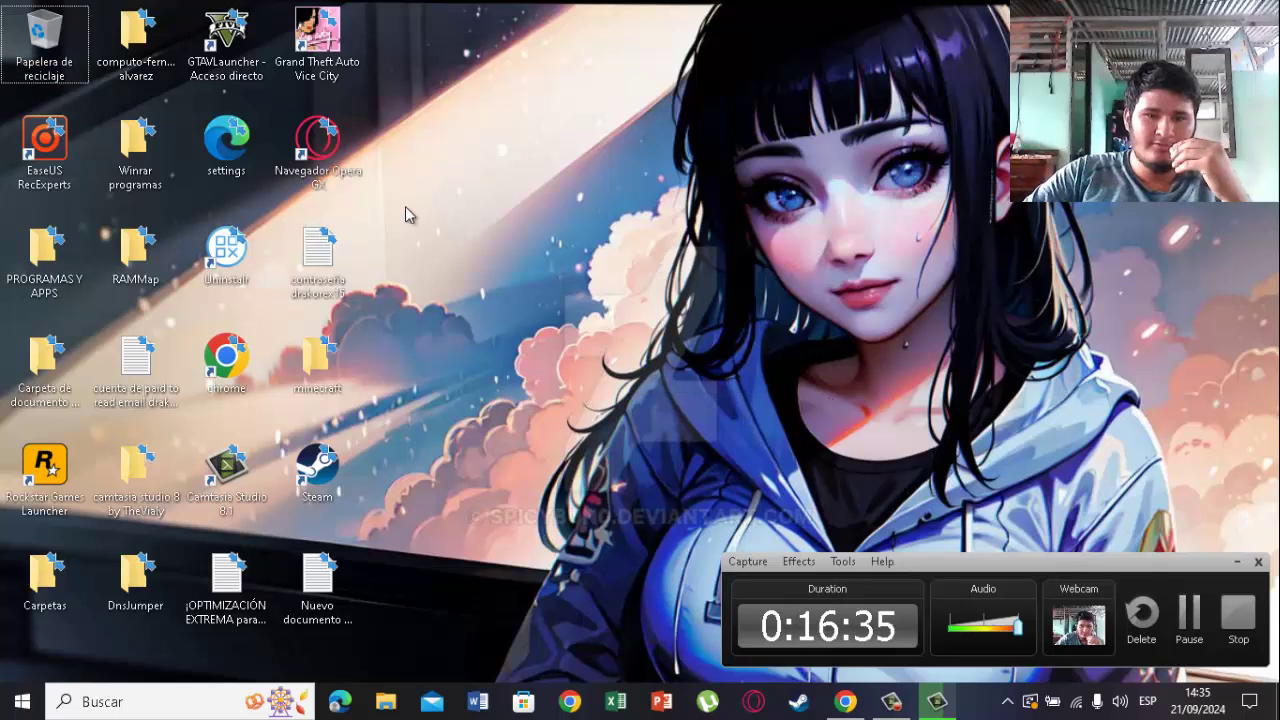
{"action": "left_click_drag", "start_coordinate": [583, 168], "coordinate": [330, 410]}
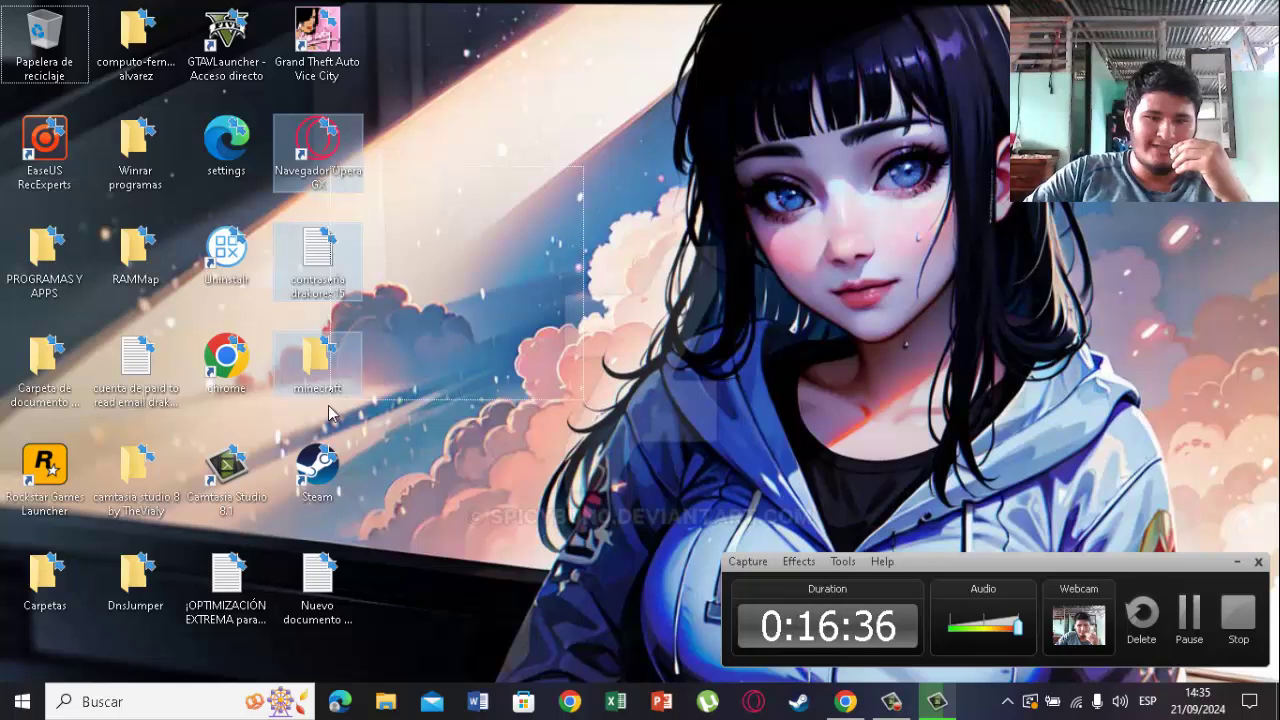
{"action": "left_click_drag", "start_coordinate": [330, 410], "coordinate": [467, 338]}
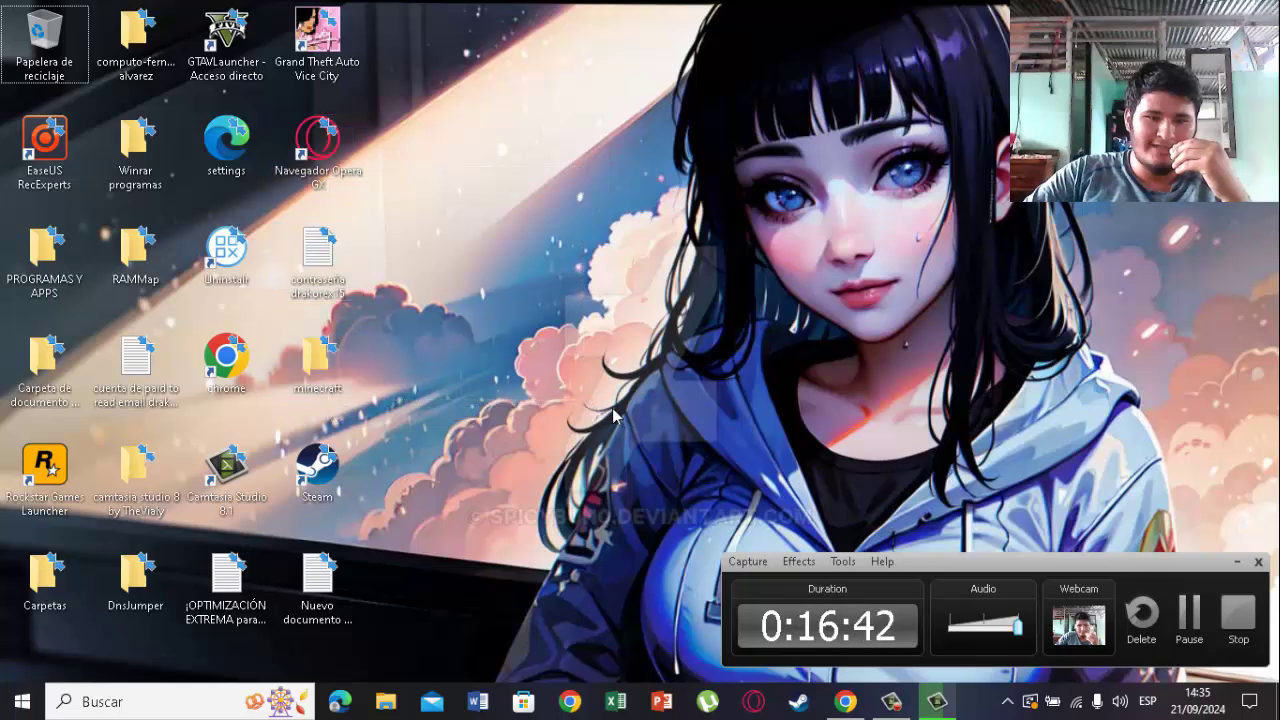
- Switch to Chrome and view the YouTube channel's Videos page with the list ordered by Más recientes
{"action": "left_click", "coordinate": [856, 702]}
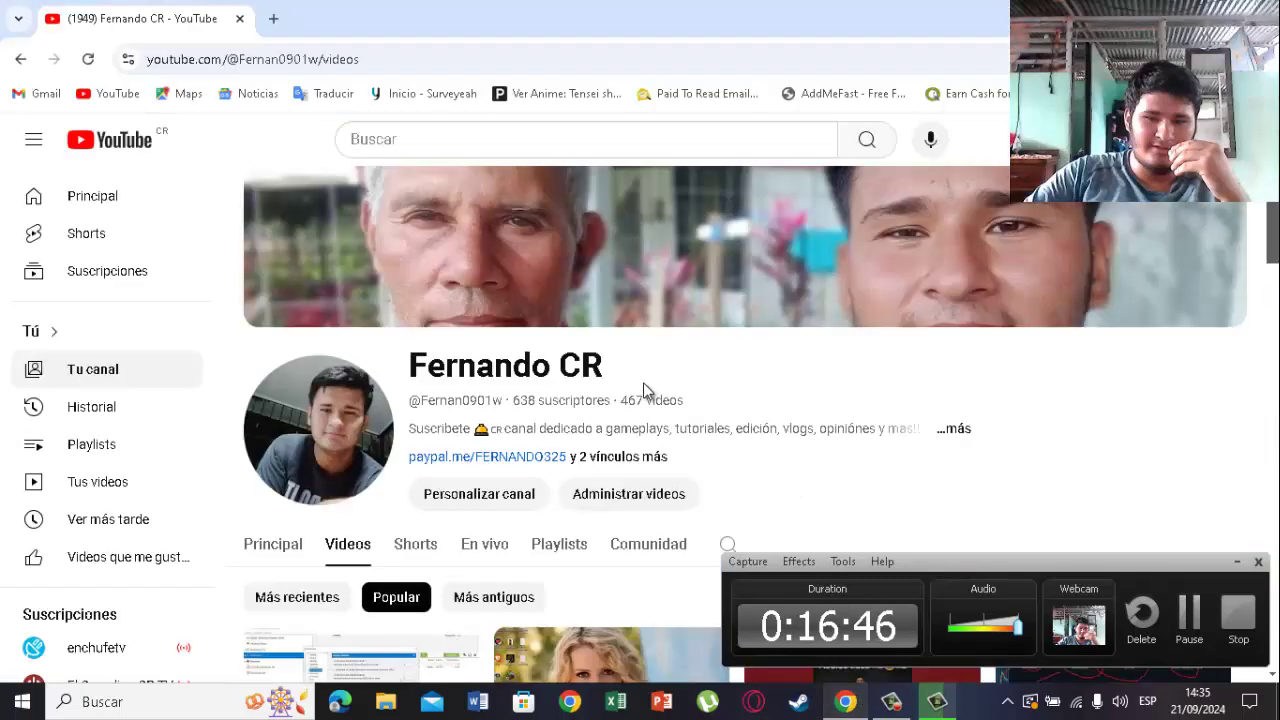
{"action": "left_click", "coordinate": [348, 545]}
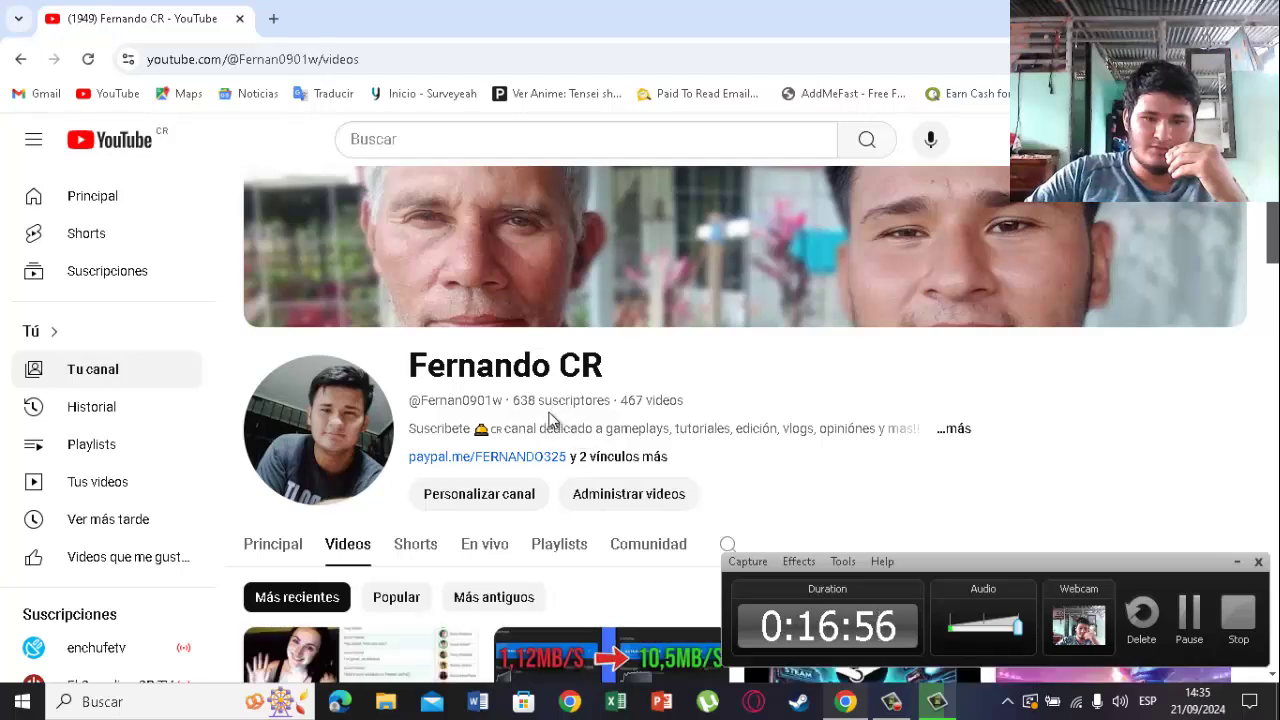
{"action": "scroll", "coordinate": [543, 435], "scroll_direction": "down", "scroll_amount": 1}
{"action": "scroll", "coordinate": [543, 437], "scroll_direction": "up", "scroll_amount": 1}
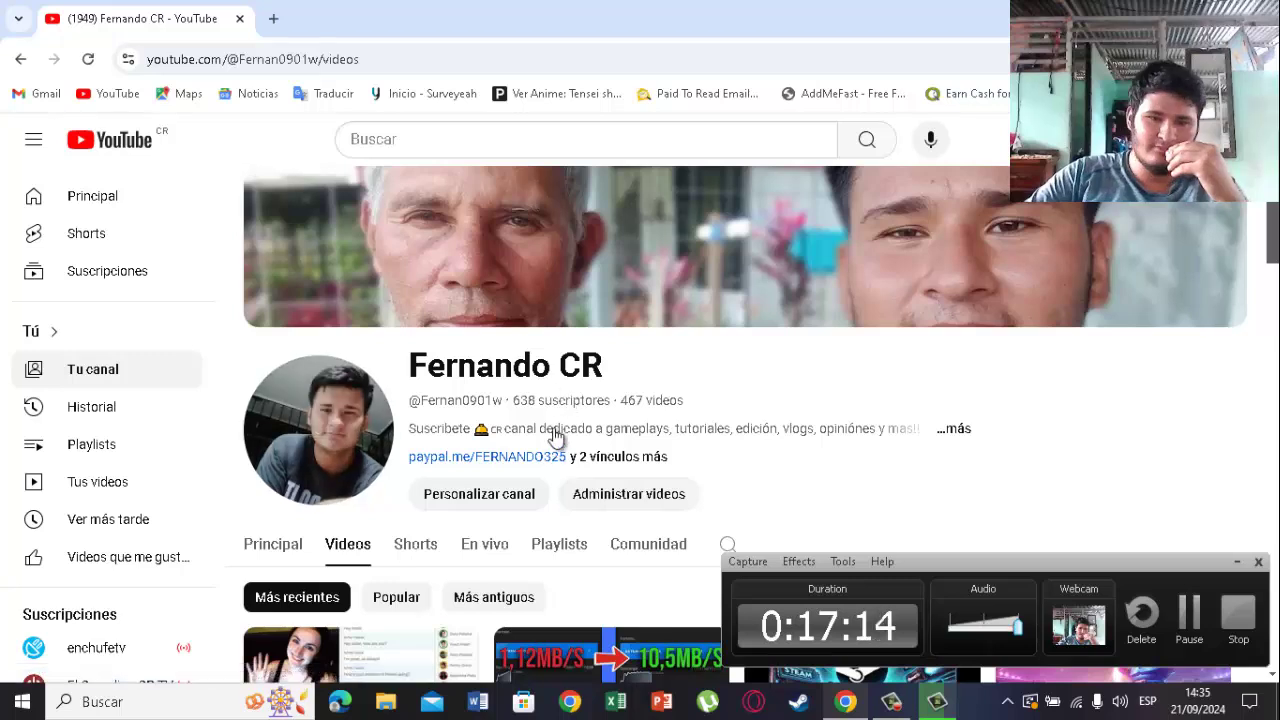
{"action": "right_click", "coordinate": [527, 562]}
{"action": "left_click", "coordinate": [925, 378]}
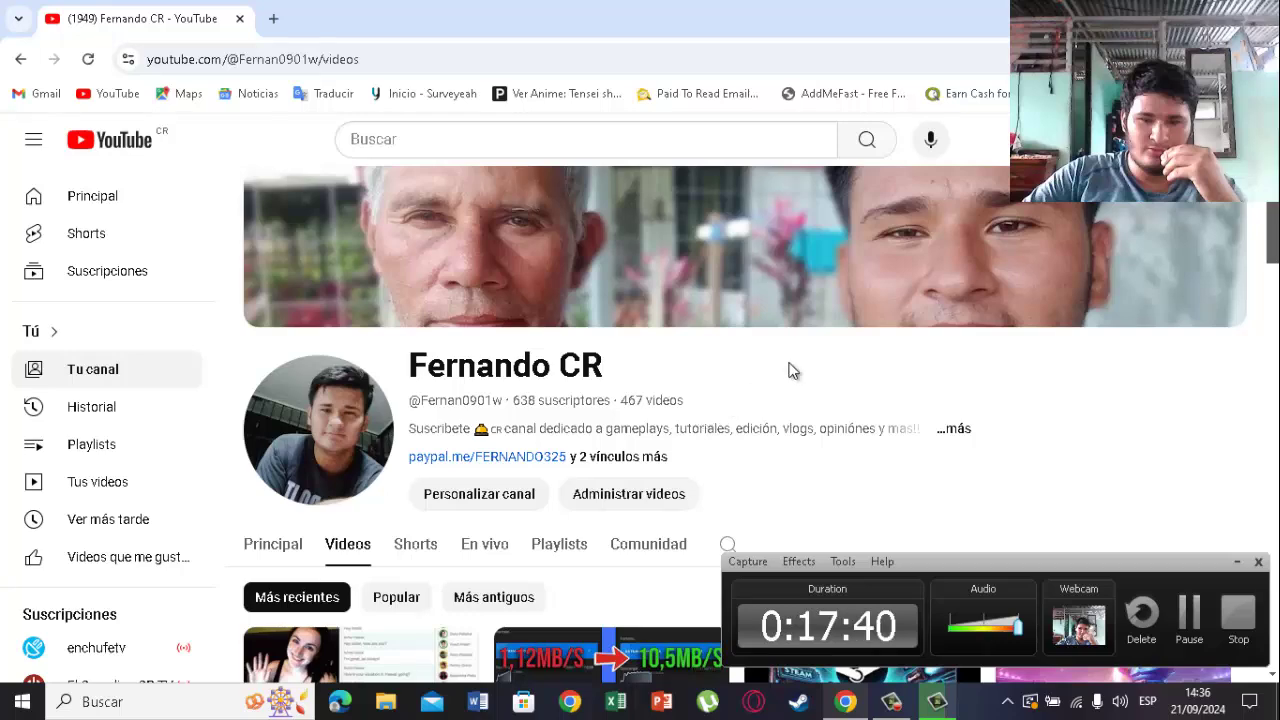
- Return to the Windows desktop and refresh it
{"action": "key", "text": "super+d"}
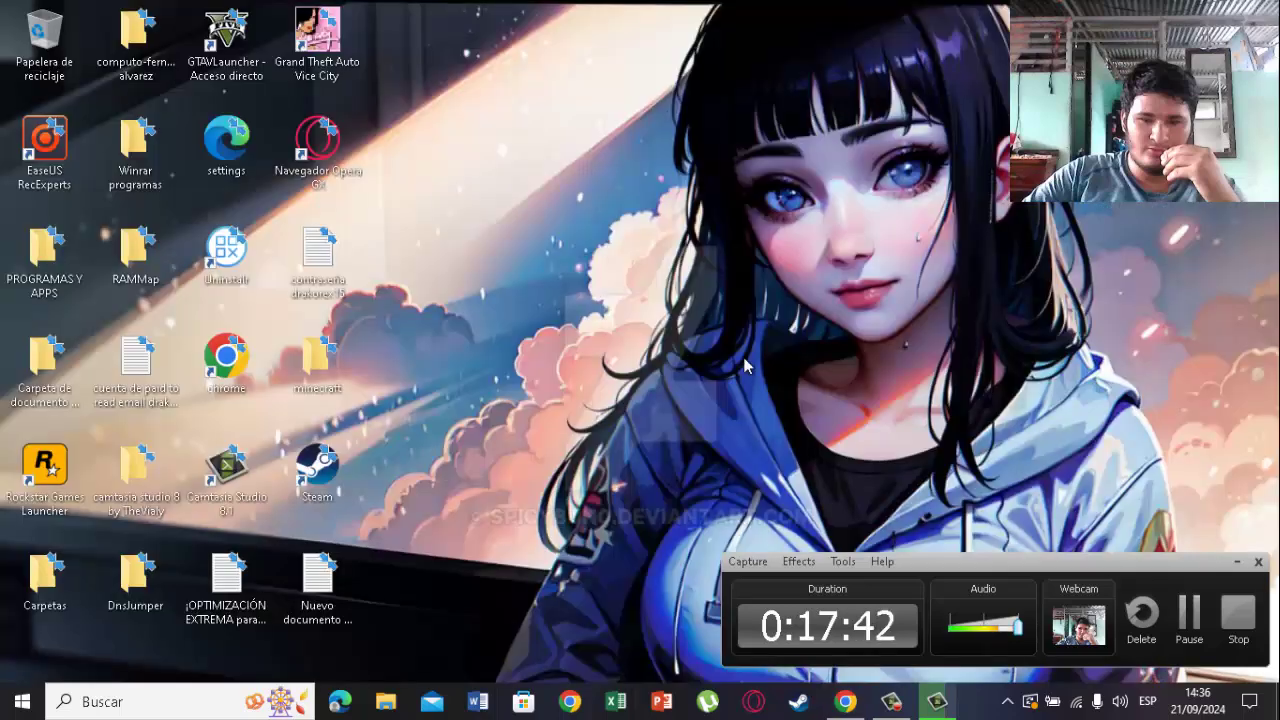
{"action": "left_click_drag", "start_coordinate": [744, 380], "coordinate": [507, 275]}
{"action": "right_click", "coordinate": [588, 264]}
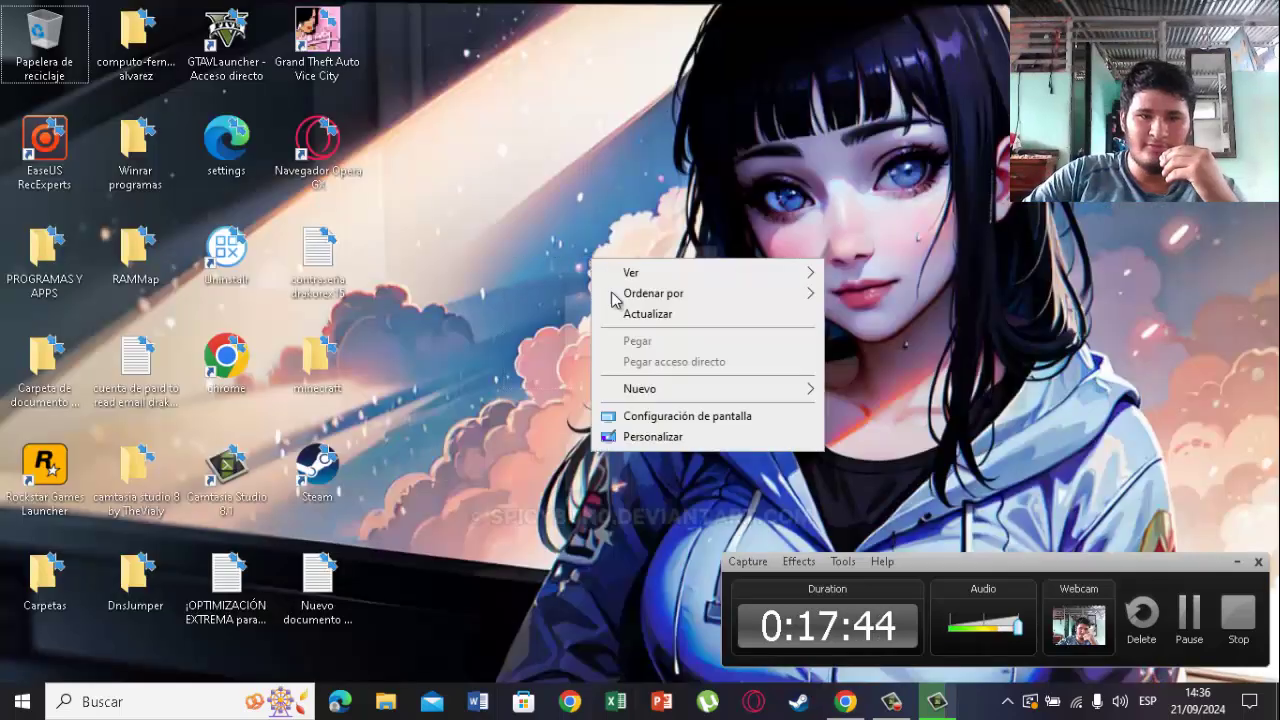
{"action": "left_click", "coordinate": [634, 311]}
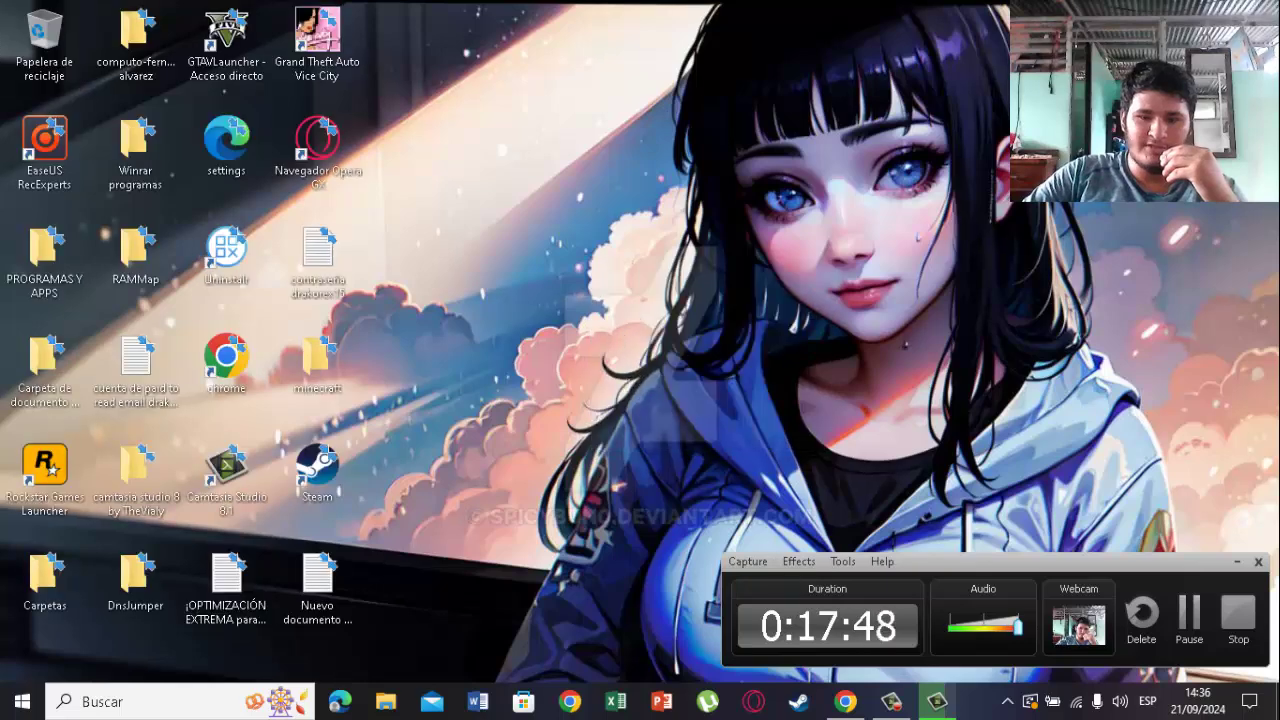
- Open the Administrador de tareas over the desktop
{"action": "right_click", "coordinate": [26, 702]}
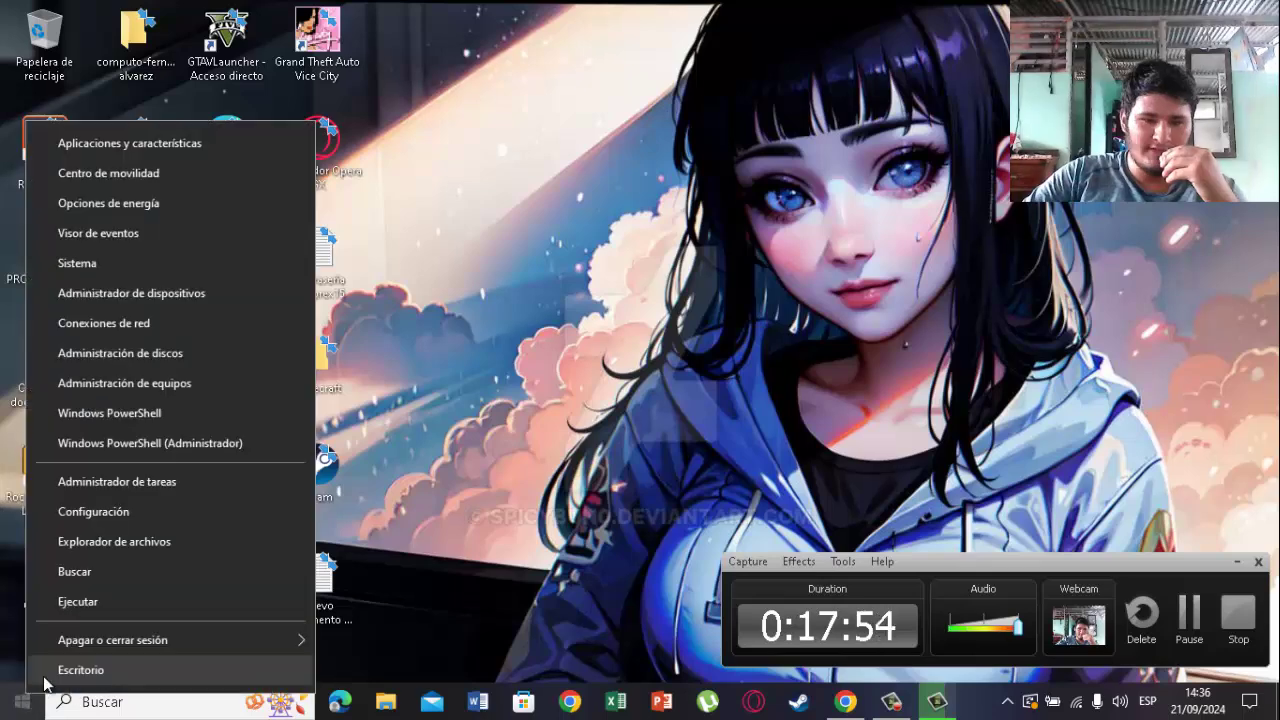
{"action": "left_click", "coordinate": [125, 483]}
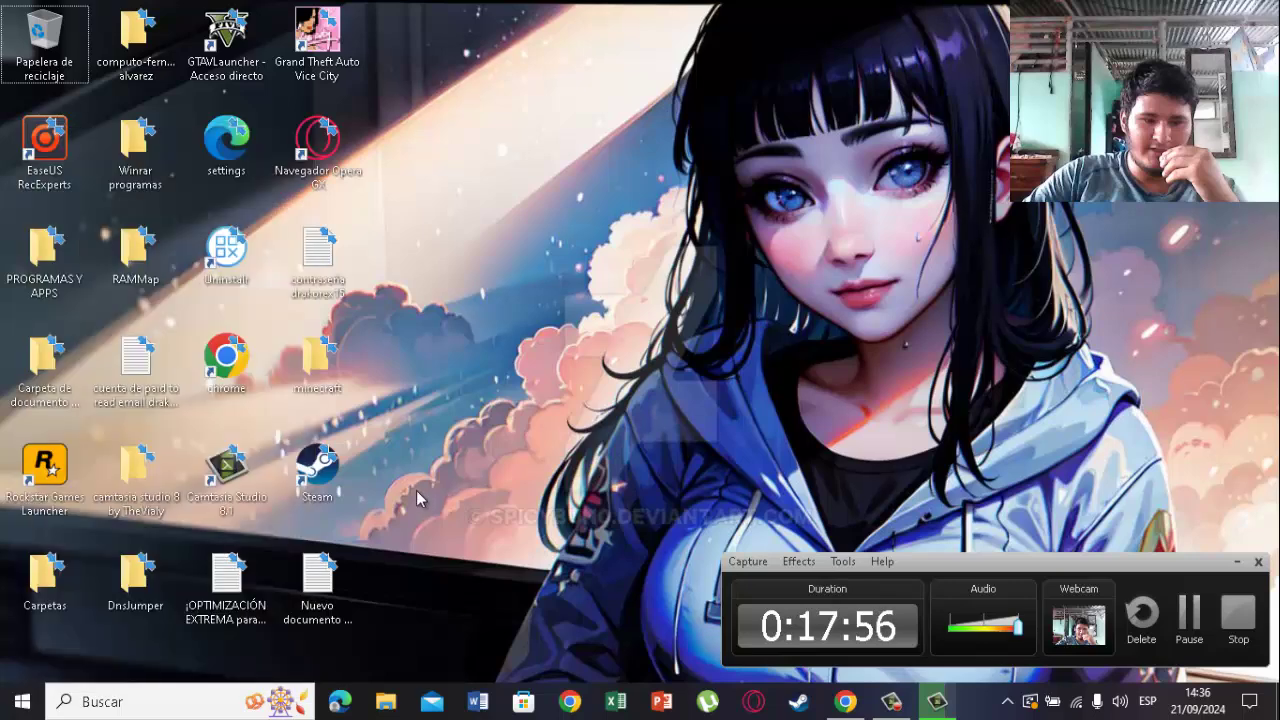
{"action": "right_click", "coordinate": [978, 708]}
{"action": "key", "text": "Escape"}
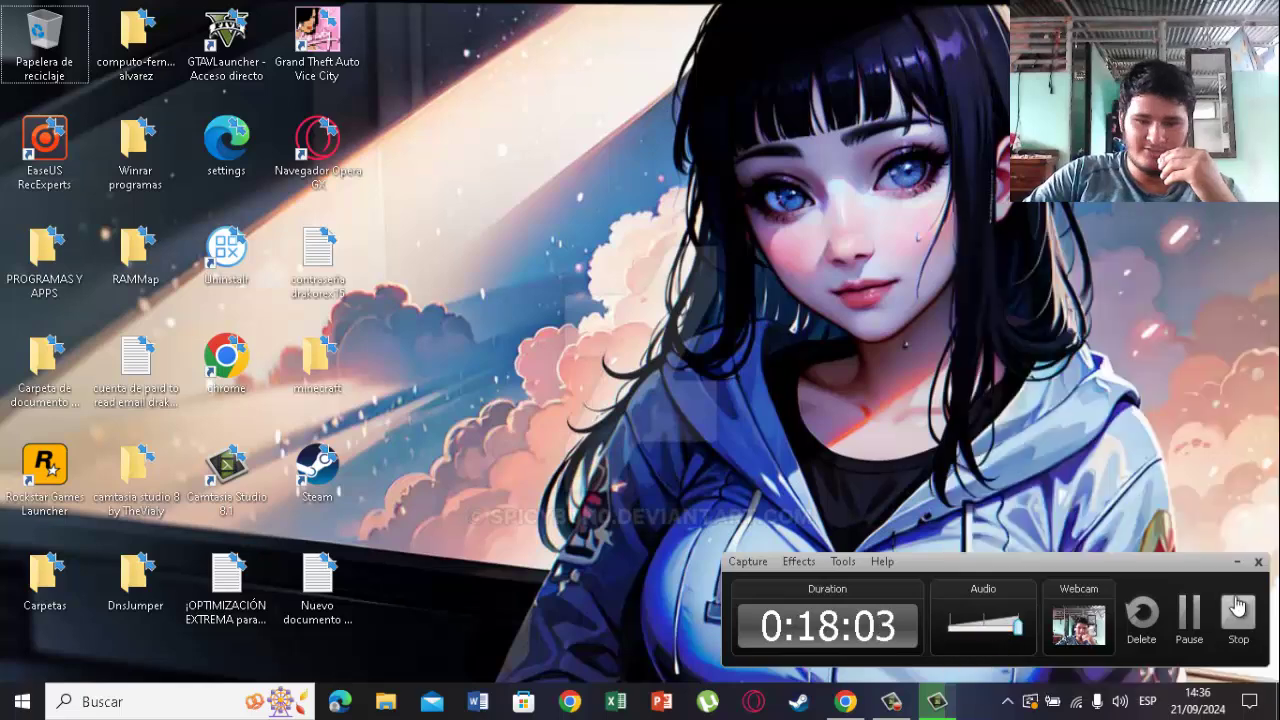
{"action": "left_click", "coordinate": [1237, 606]}
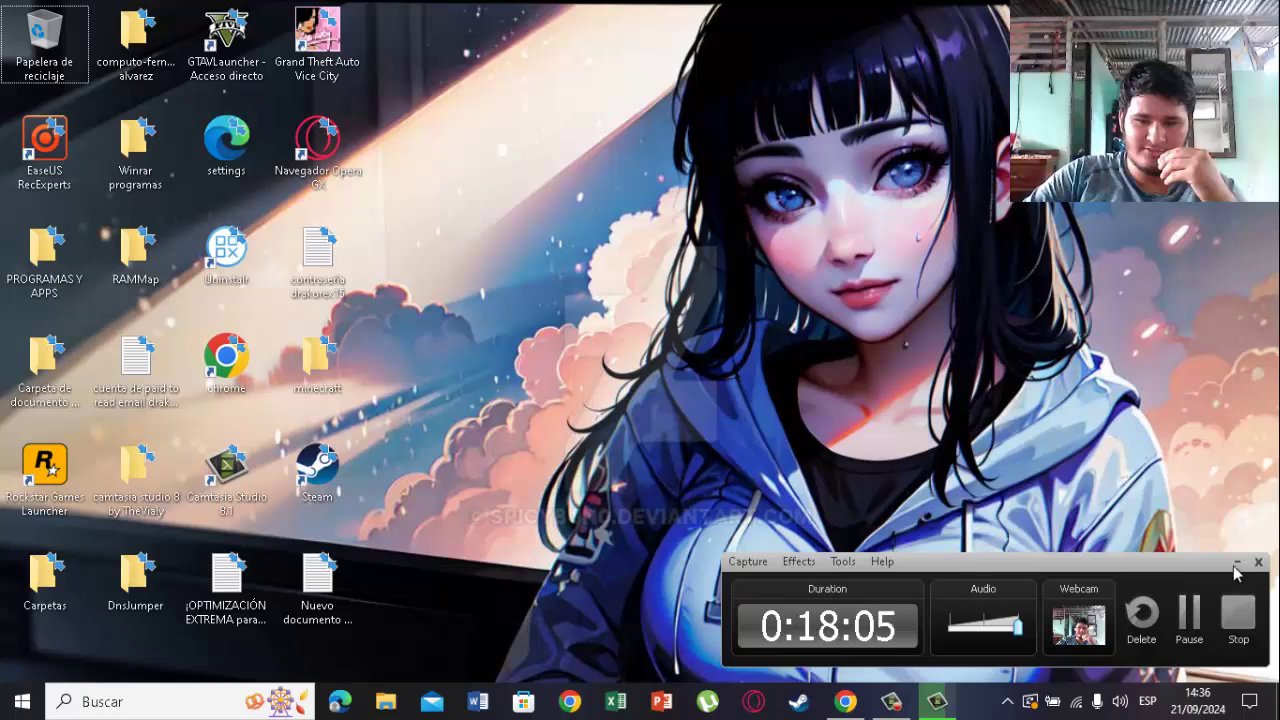
{"action": "right_click", "coordinate": [982, 703]}
{"action": "key", "text": "Escape"}
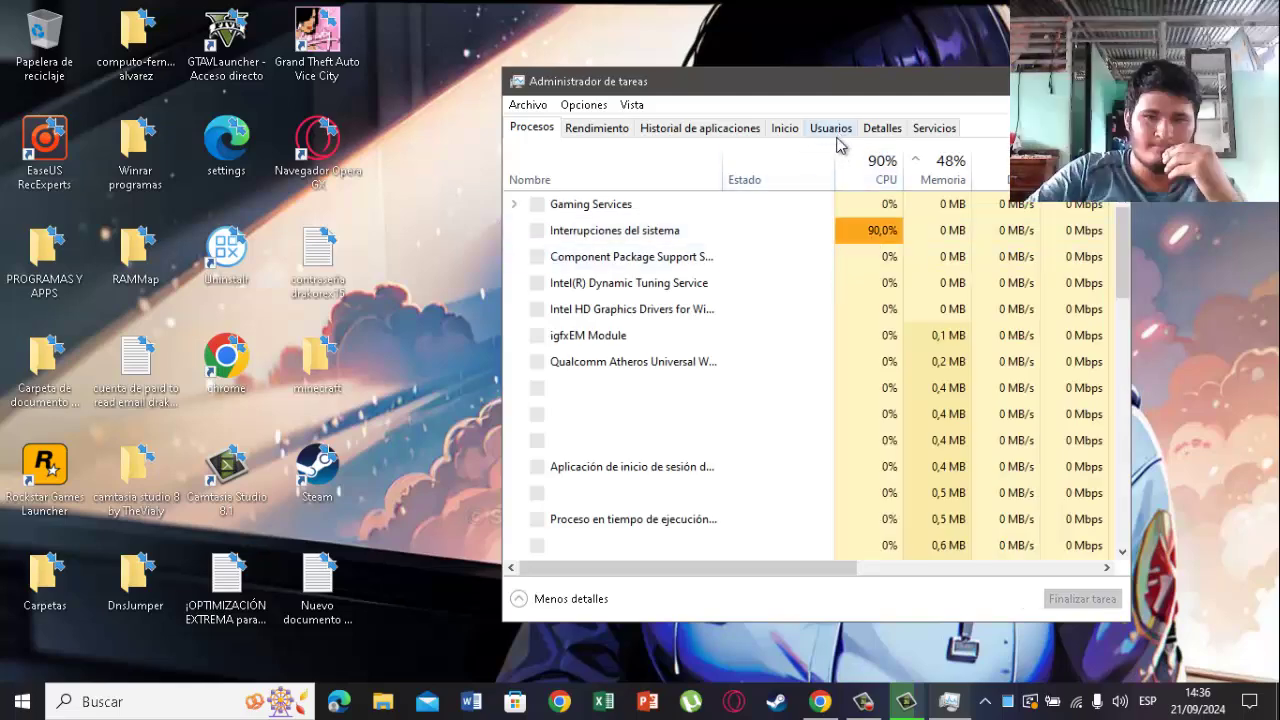
- Examine the full list of Inicio programs in the Administrador de tareas and check the Estado of each one
{"action": "left_click", "coordinate": [784, 128]}
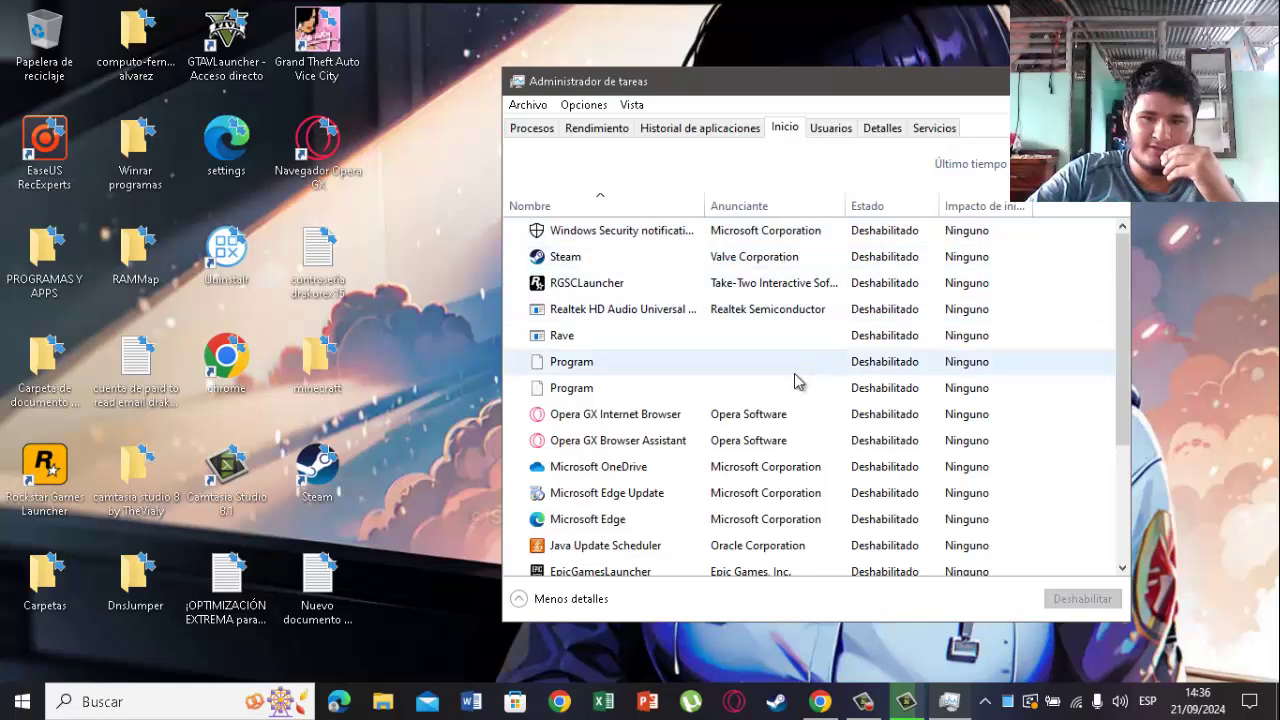
{"action": "scroll", "coordinate": [820, 420], "scroll_direction": "down", "scroll_amount": 3}
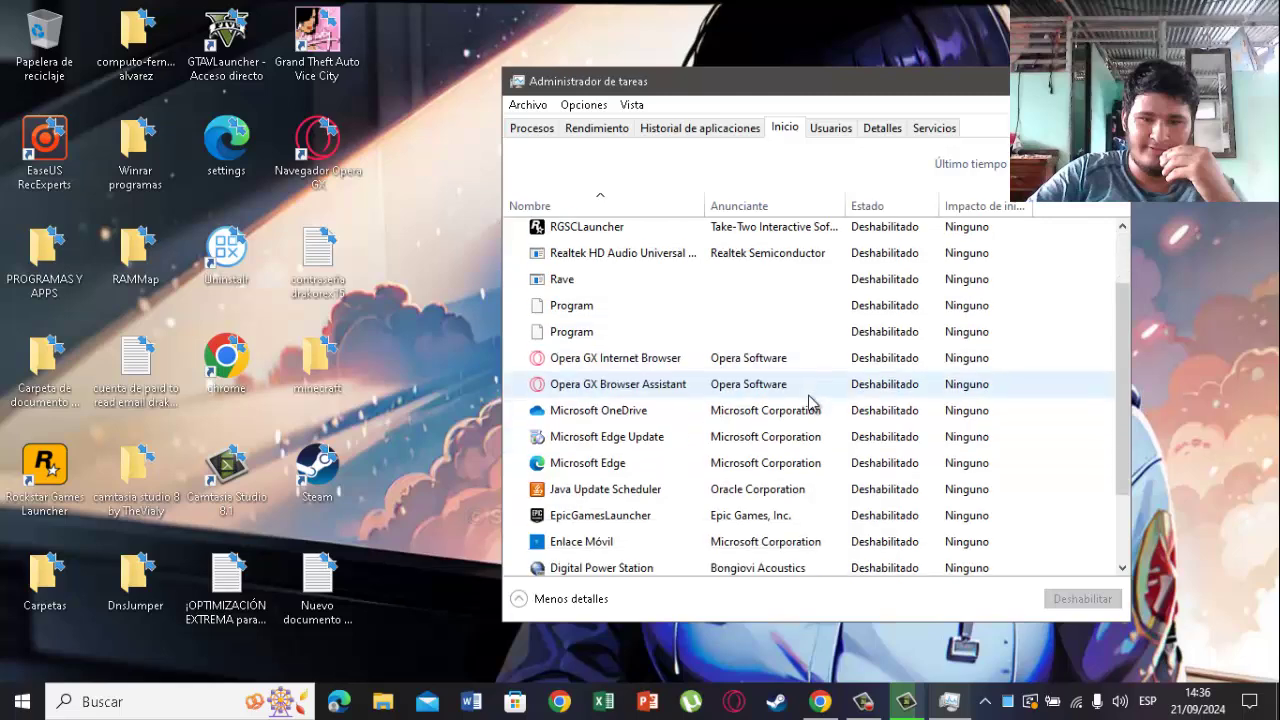
{"action": "scroll", "coordinate": [810, 402], "scroll_direction": "up", "scroll_amount": 1}
{"action": "scroll", "coordinate": [810, 400], "scroll_direction": "up", "scroll_amount": 2}
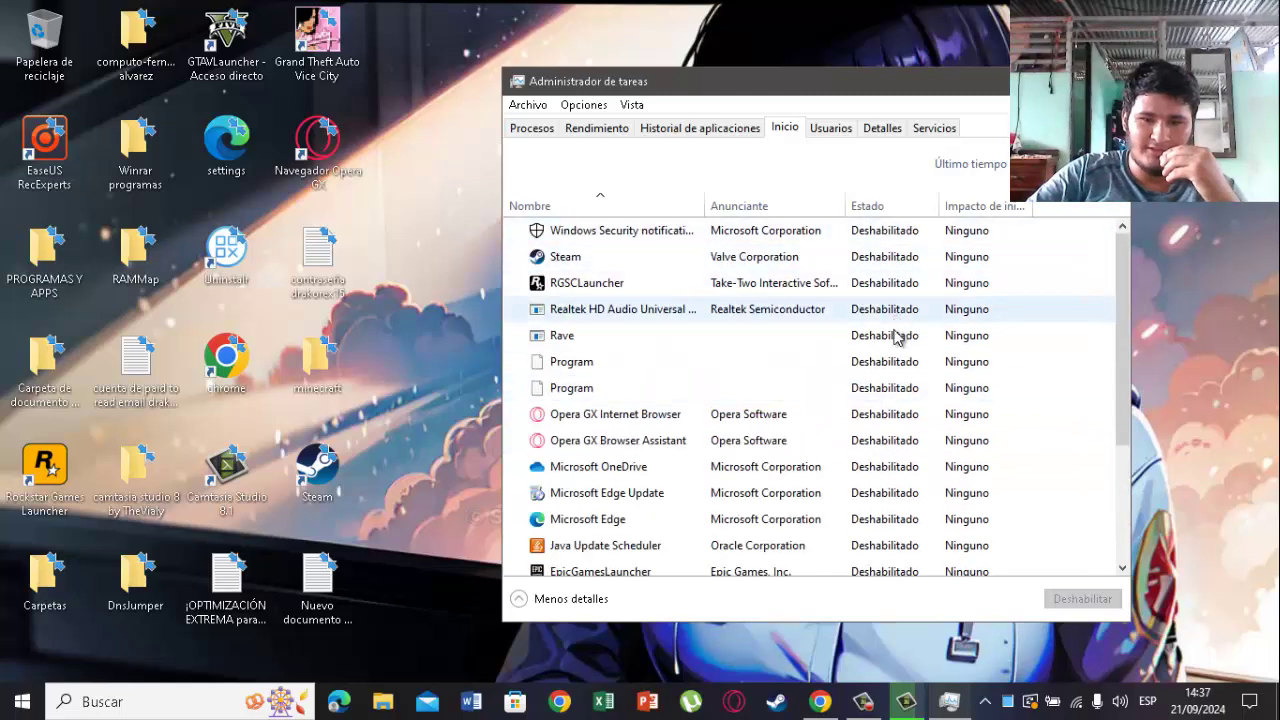
{"action": "scroll", "coordinate": [857, 366], "scroll_direction": "down", "scroll_amount": 2}
{"action": "scroll", "coordinate": [848, 352], "scroll_direction": "up", "scroll_amount": 2}
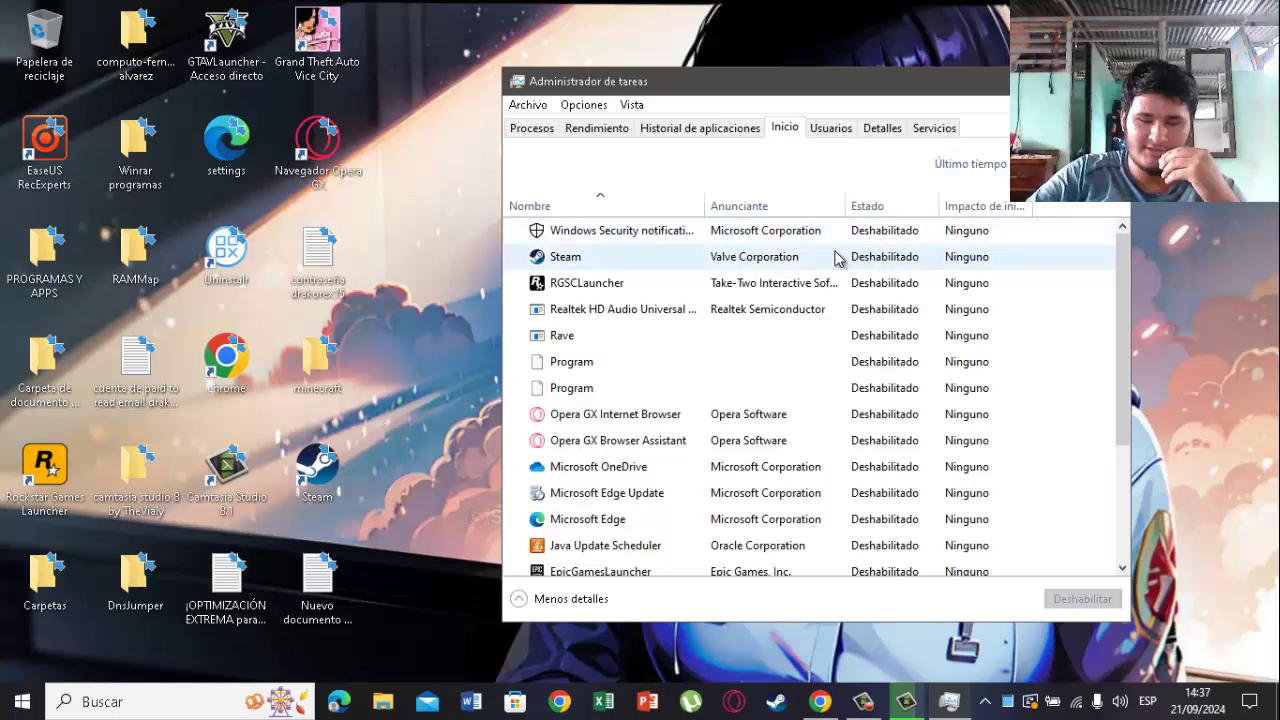
{"action": "scroll", "coordinate": [828, 280], "scroll_direction": "down", "scroll_amount": 3}
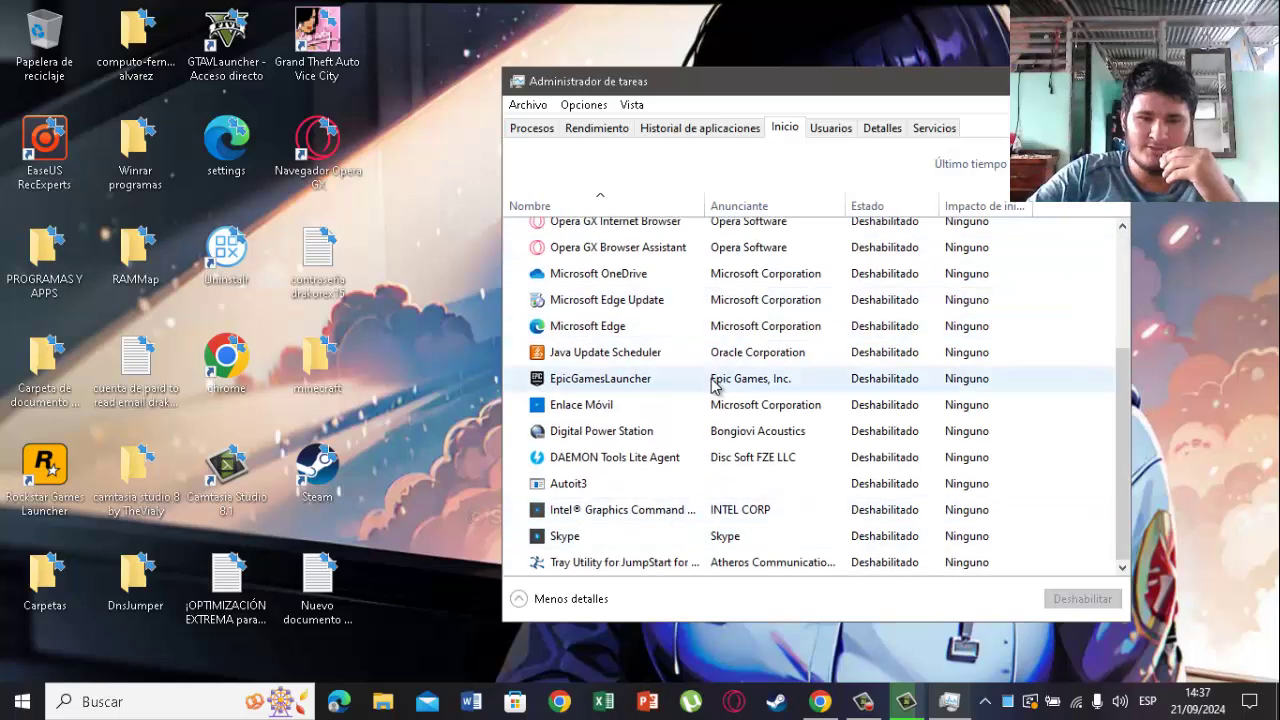
{"action": "scroll", "coordinate": [850, 375], "scroll_direction": "up", "scroll_amount": 1}
{"action": "scroll", "coordinate": [858, 368], "scroll_direction": "up", "scroll_amount": 2}
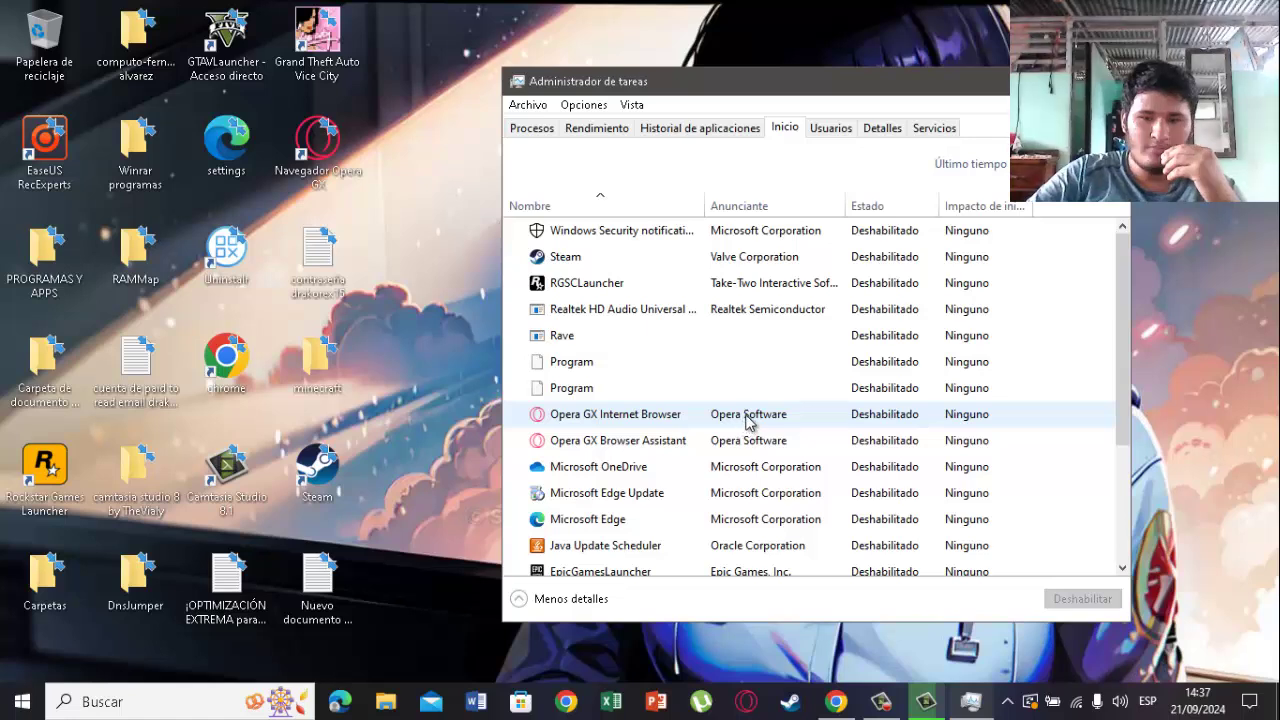
{"action": "left_click", "coordinate": [934, 127]}
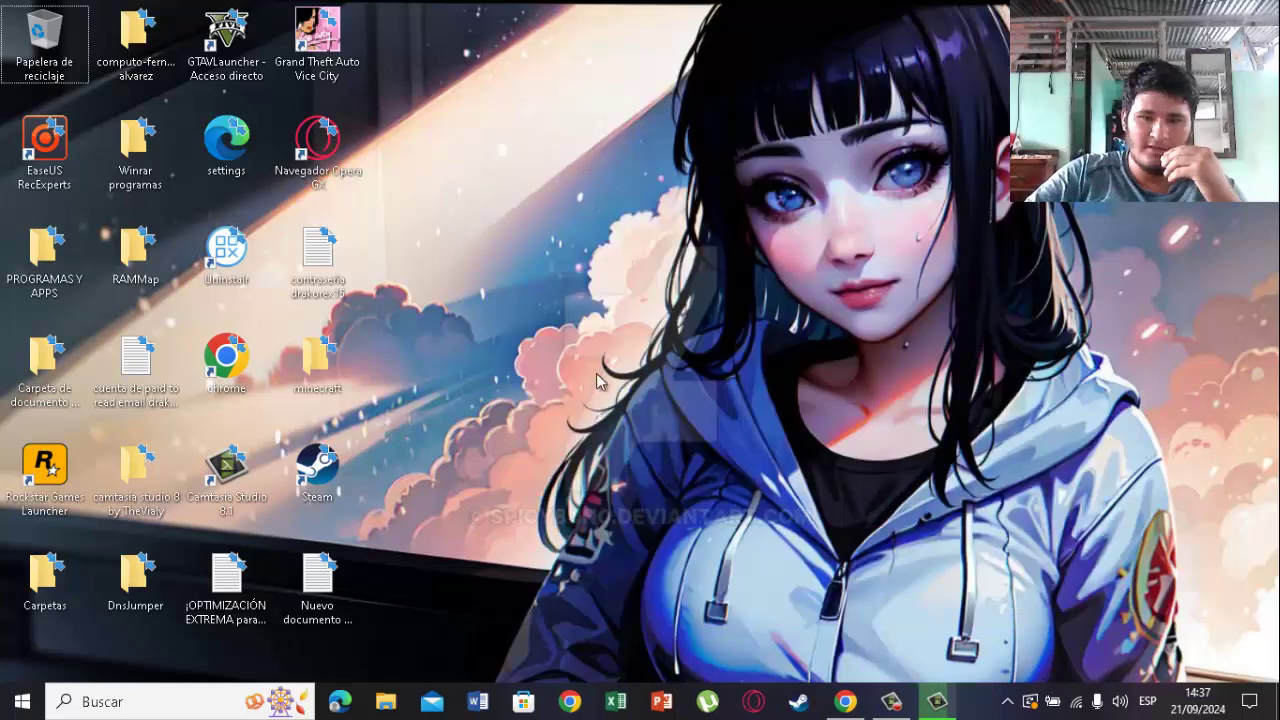
- Search Windows for "ser" and run Servicios as administrator, keeping the recorder window out of the way
{"action": "left_click_drag", "start_coordinate": [588, 329], "coordinate": [712, 455]}
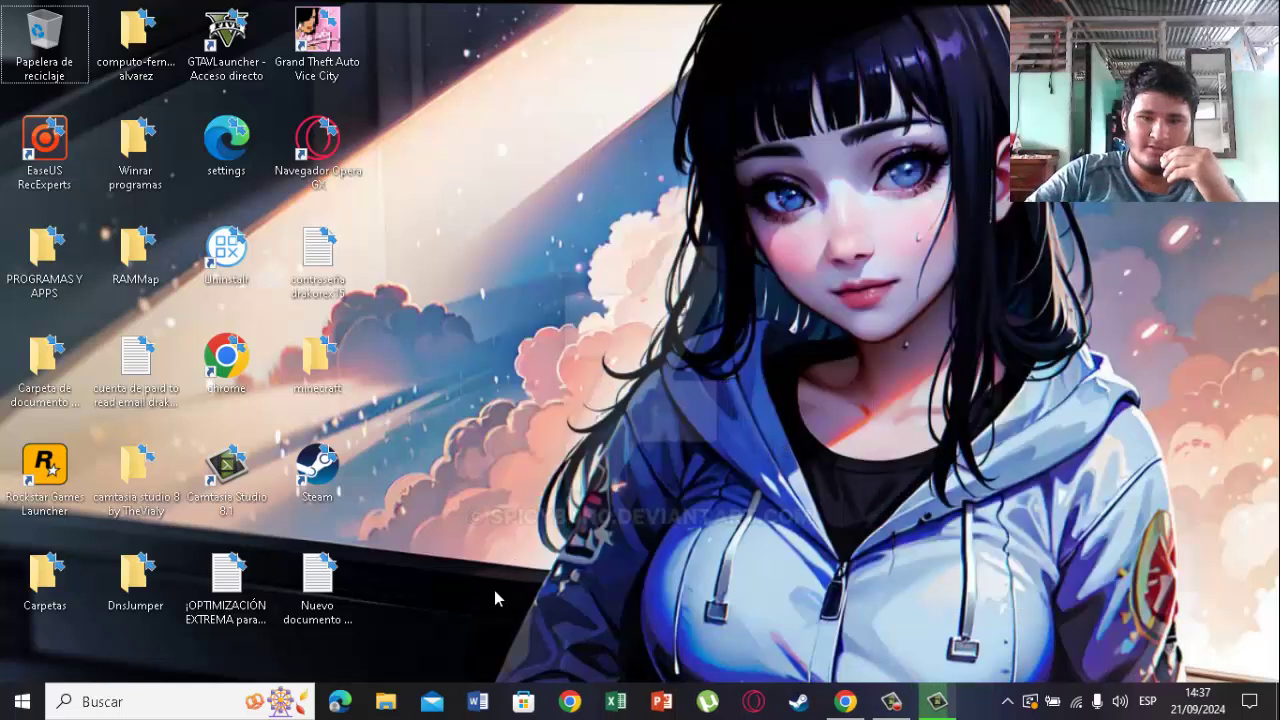
{"action": "left_click", "coordinate": [278, 700]}
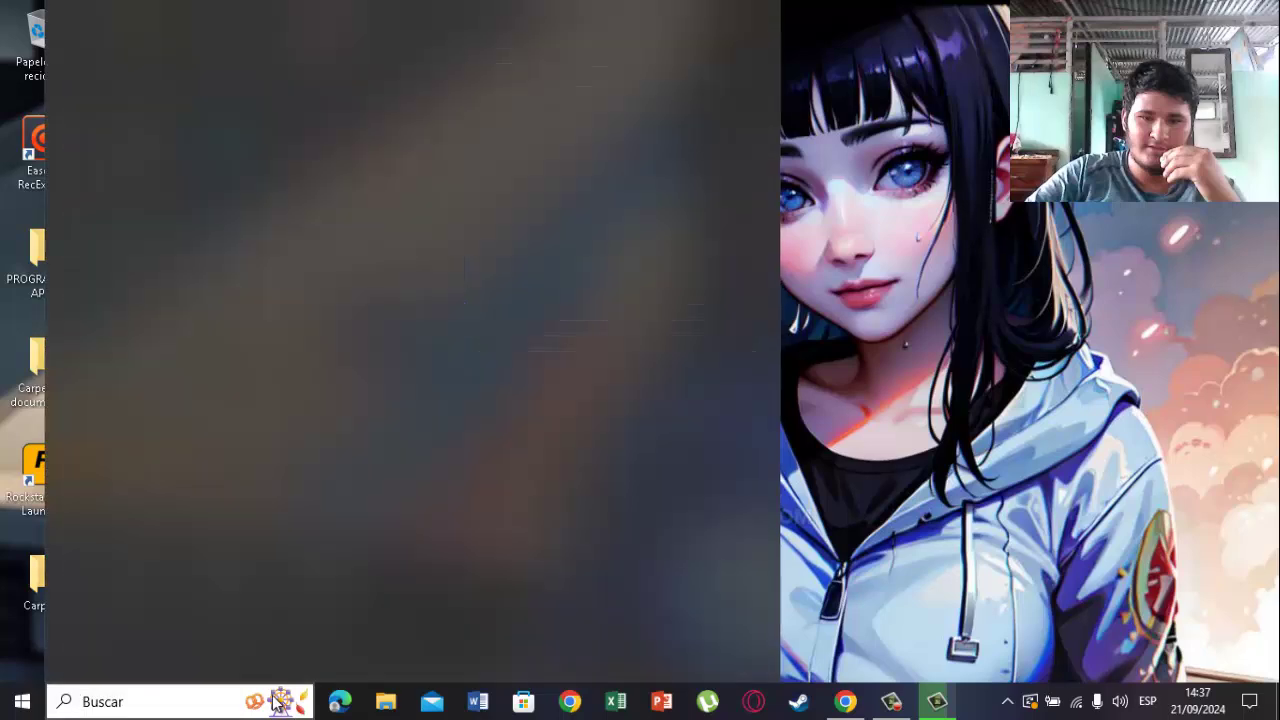
{"action": "type", "text": "ser"}
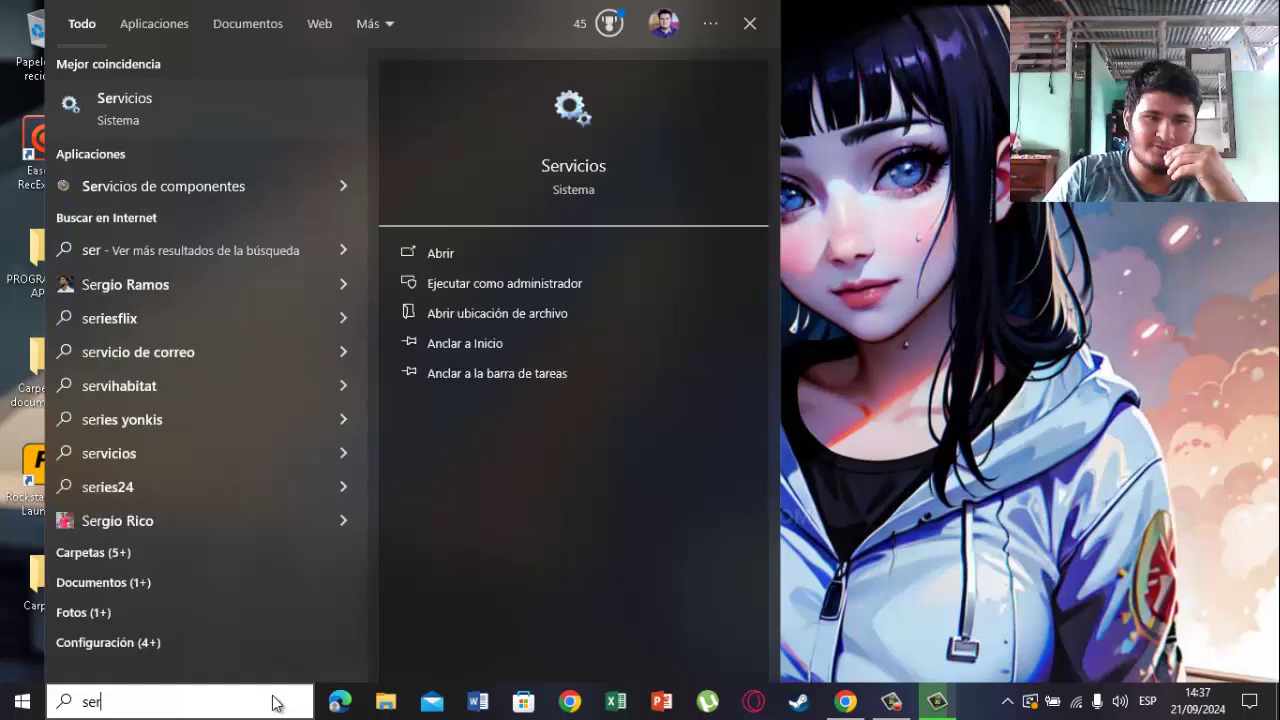
{"action": "key", "text": "Tab"}
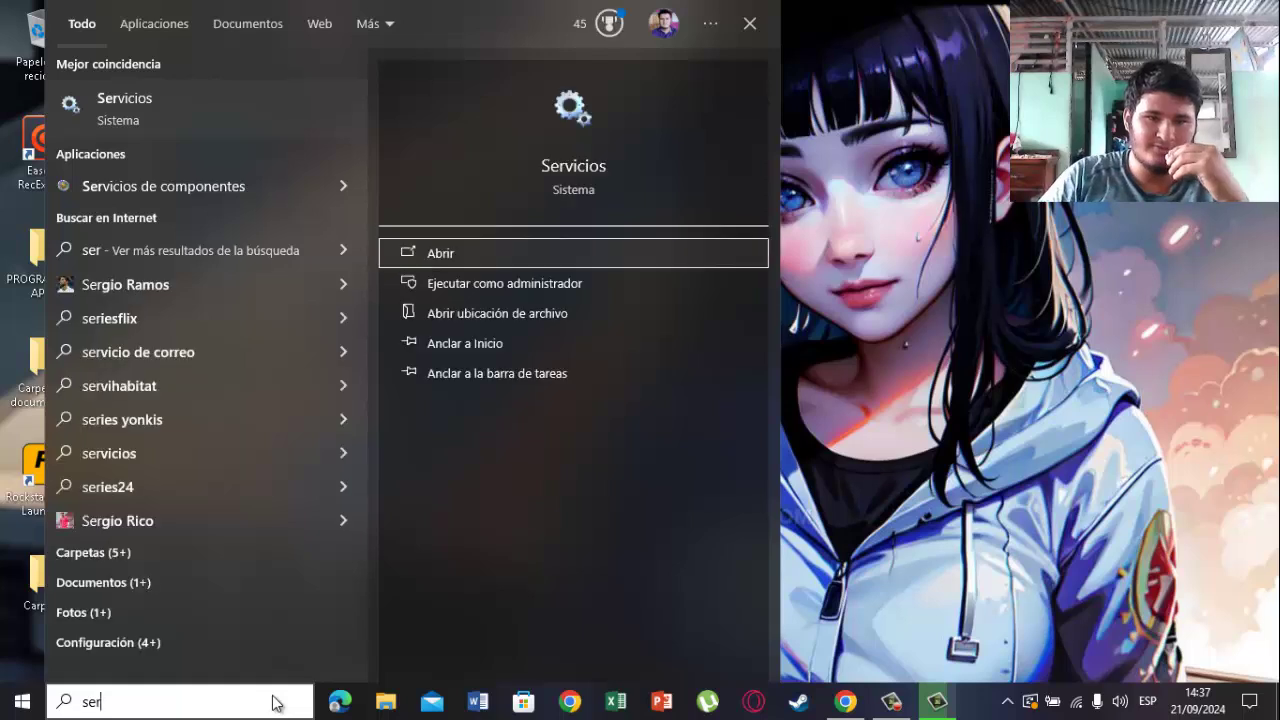
{"action": "key", "text": "Down"}
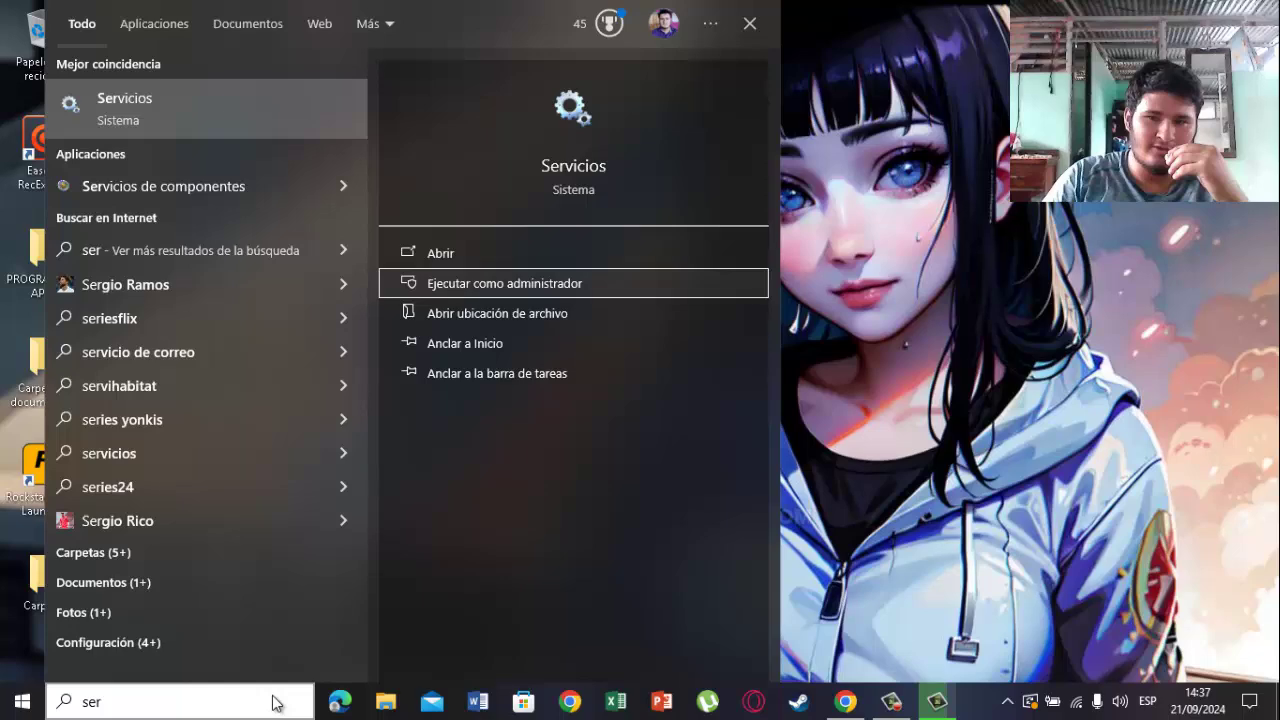
{"action": "key", "text": "Return"}
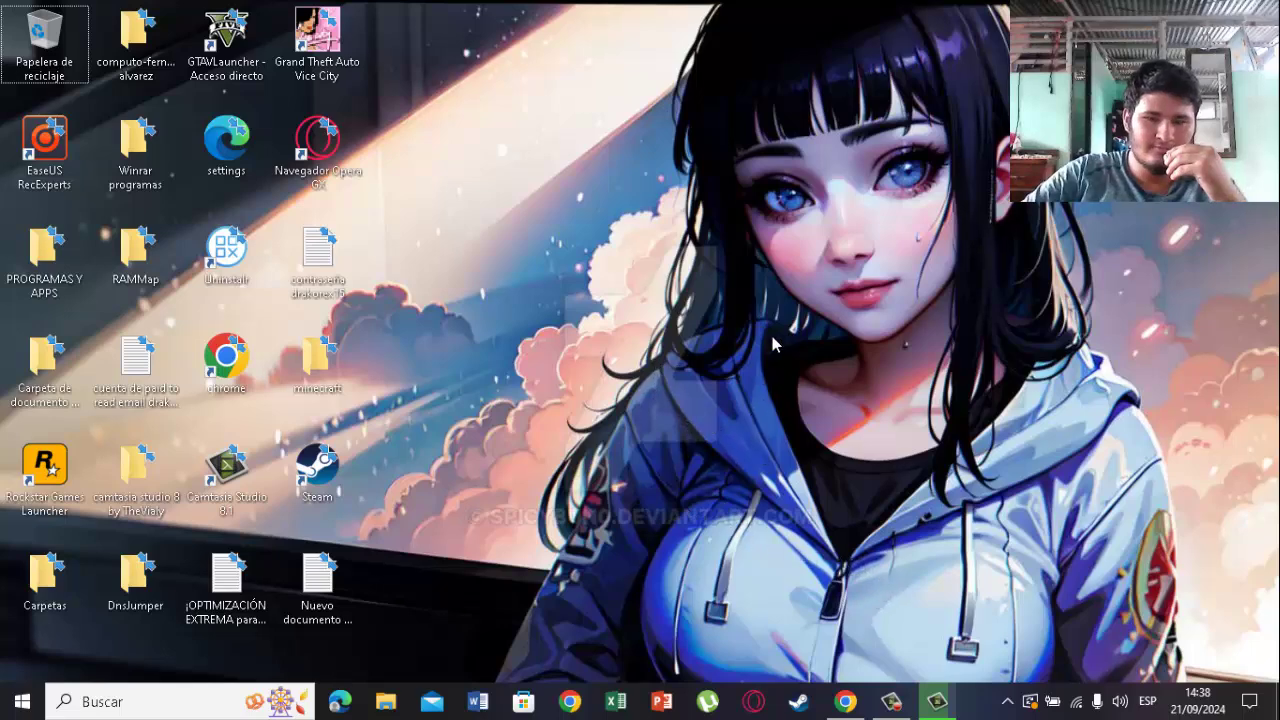
{"action": "left_click", "coordinate": [891, 701]}
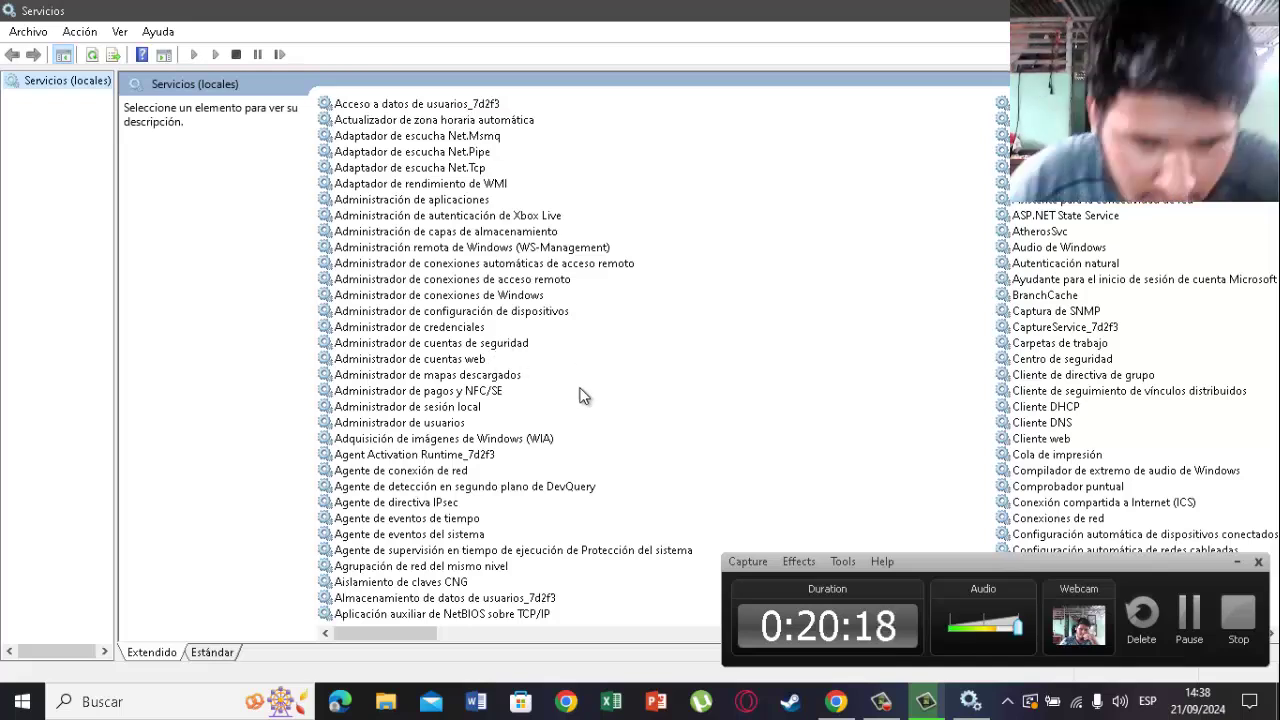
{"action": "left_click", "coordinate": [1237, 562]}
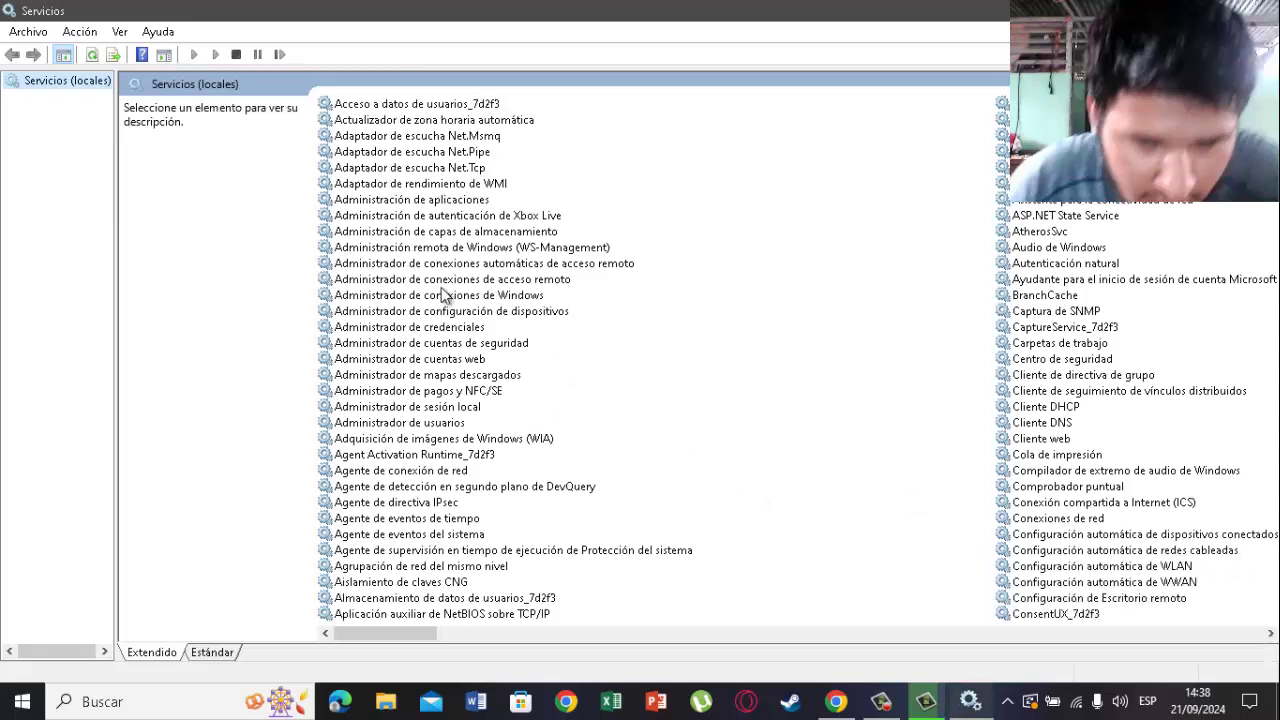
- Open the properties of the Administrador de mapas descargados service
{"action": "left_click", "coordinate": [418, 376]}
{"action": "left_click", "coordinate": [418, 376]}
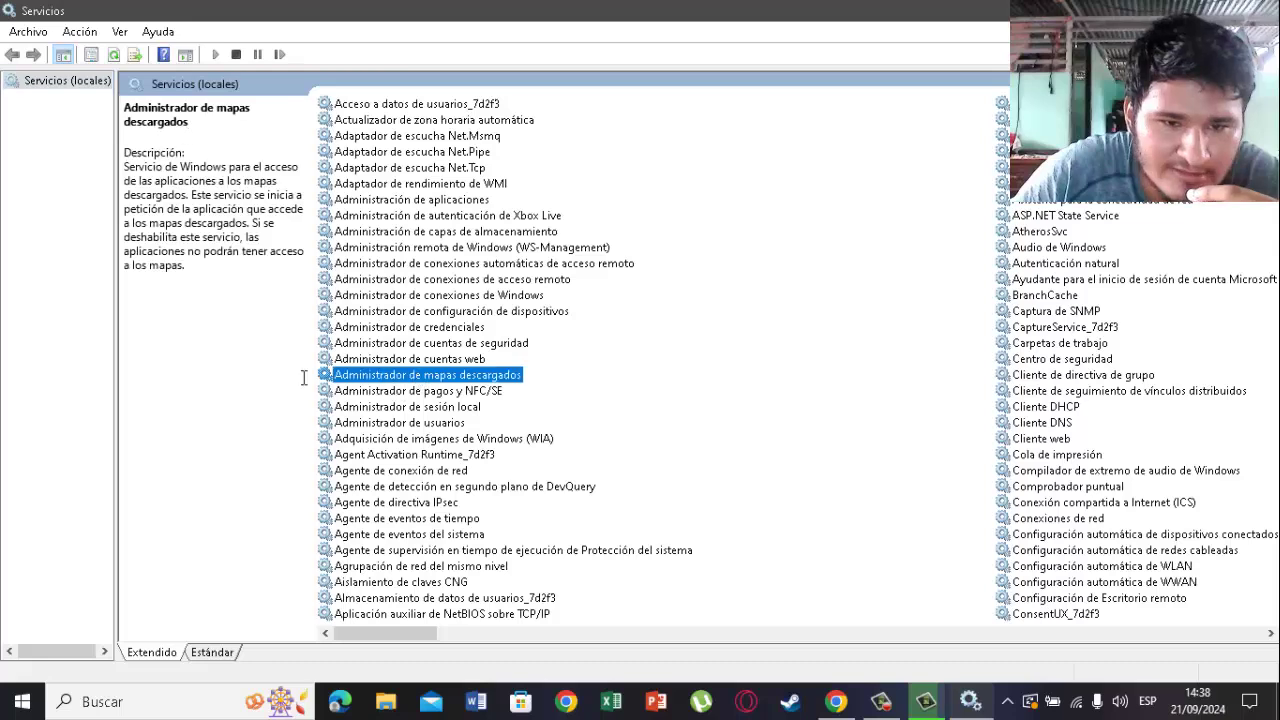
{"action": "double_click", "coordinate": [432, 378]}
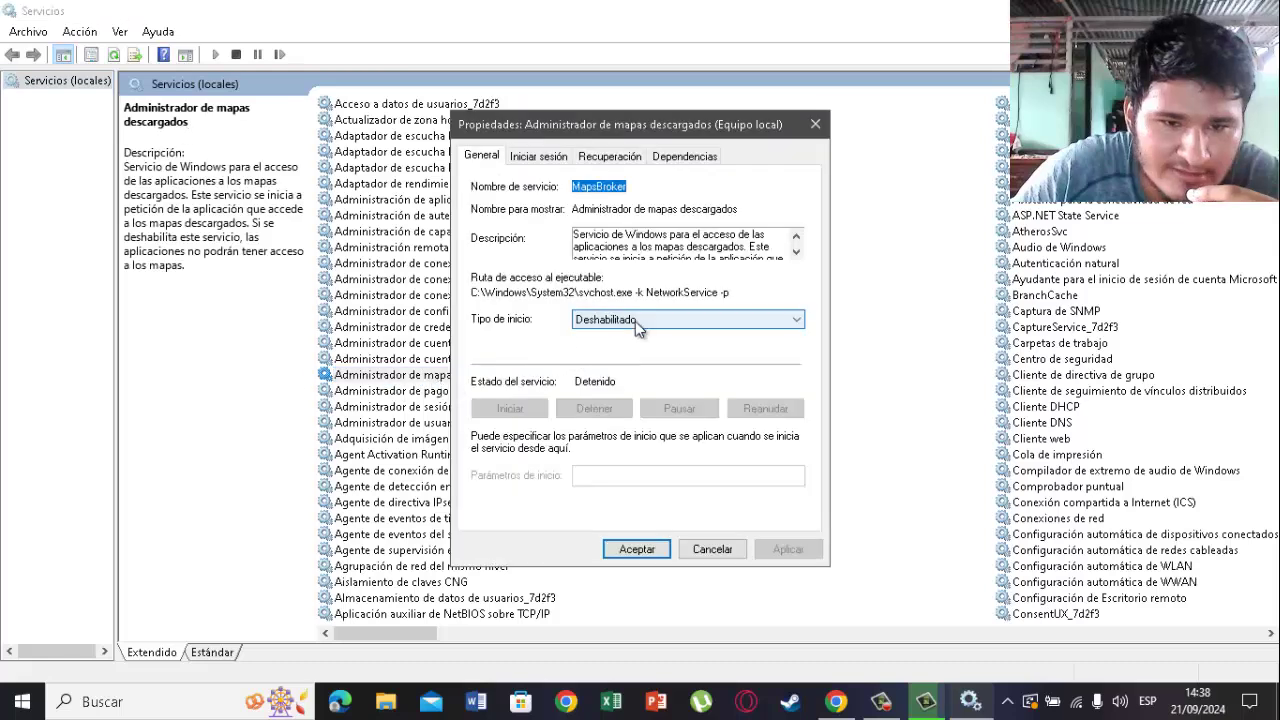
- Try the Manual and Automático startup types for the Administrador de mapas descargados service
{"action": "left_click", "coordinate": [635, 321]}
{"action": "left_click", "coordinate": [620, 360]}
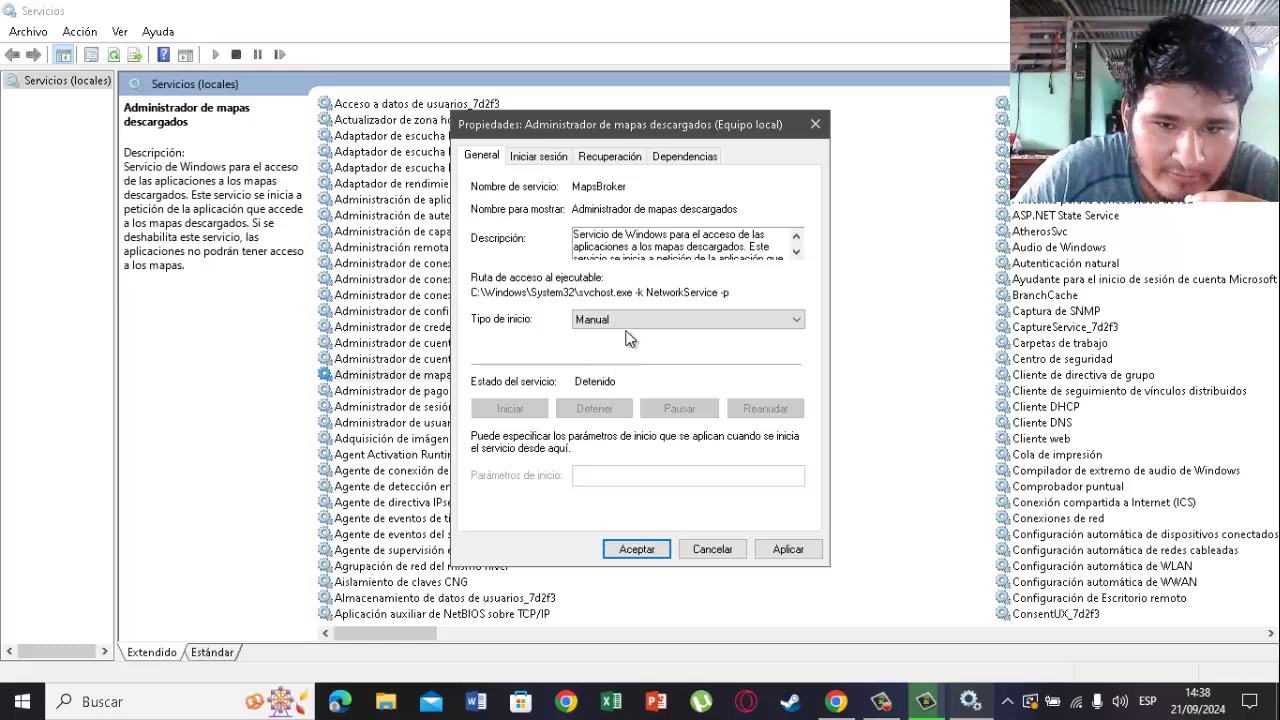
{"action": "left_click", "coordinate": [628, 322]}
{"action": "left_click", "coordinate": [628, 322]}
{"action": "key", "text": "Up"}
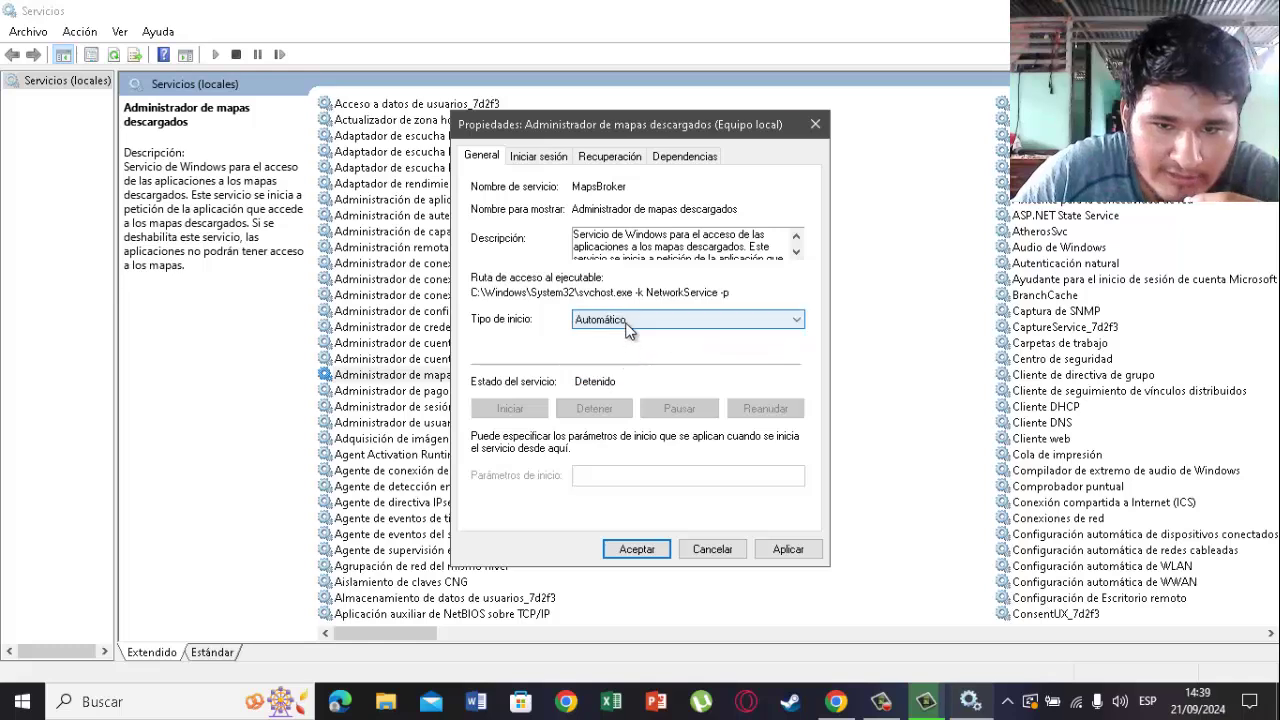
- Set the startup type of Administrador de mapas descargados to Deshabilitado, apply it and accept the properties
{"action": "left_click", "coordinate": [620, 320]}
{"action": "left_click", "coordinate": [588, 375]}
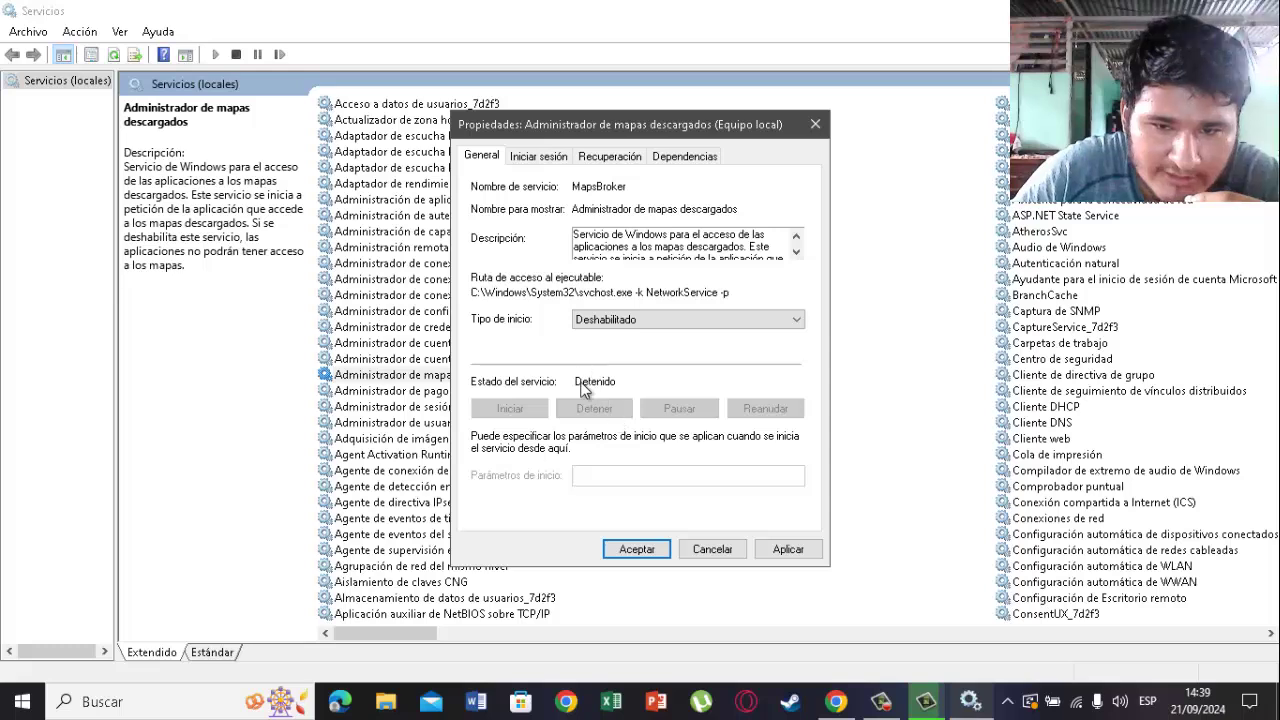
{"action": "left_click", "coordinate": [788, 549]}
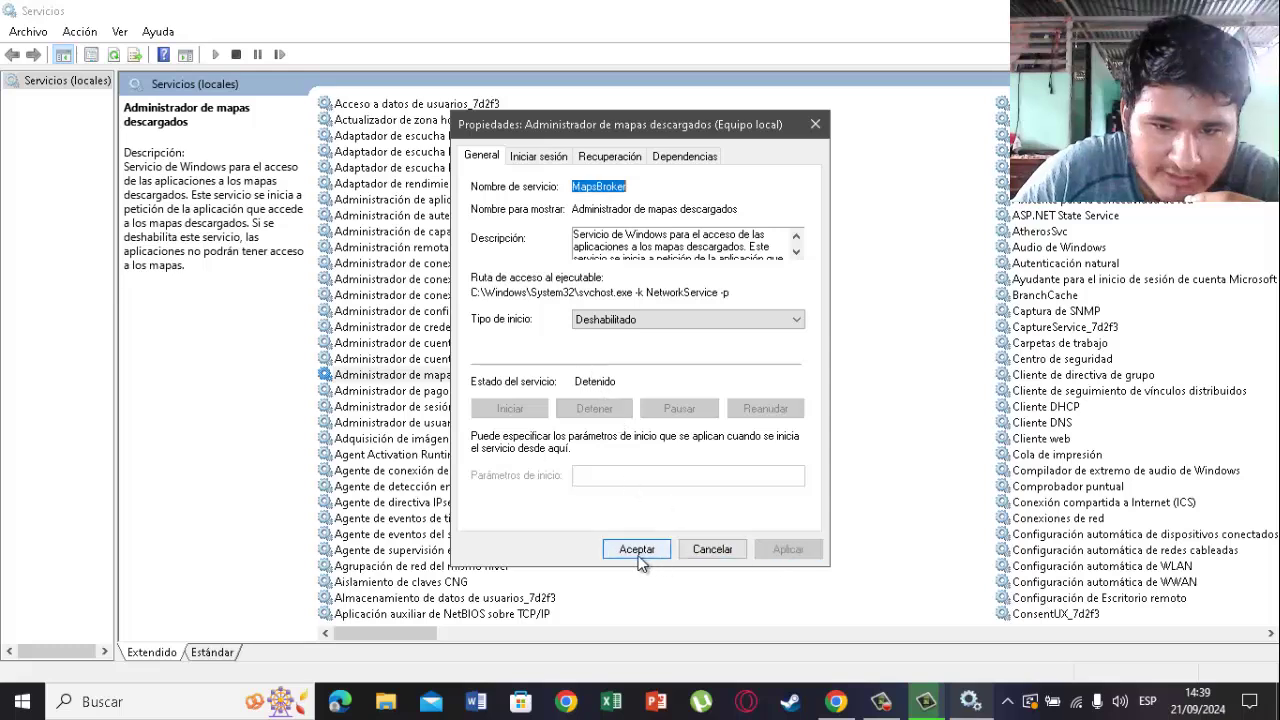
{"action": "left_click", "coordinate": [634, 551]}
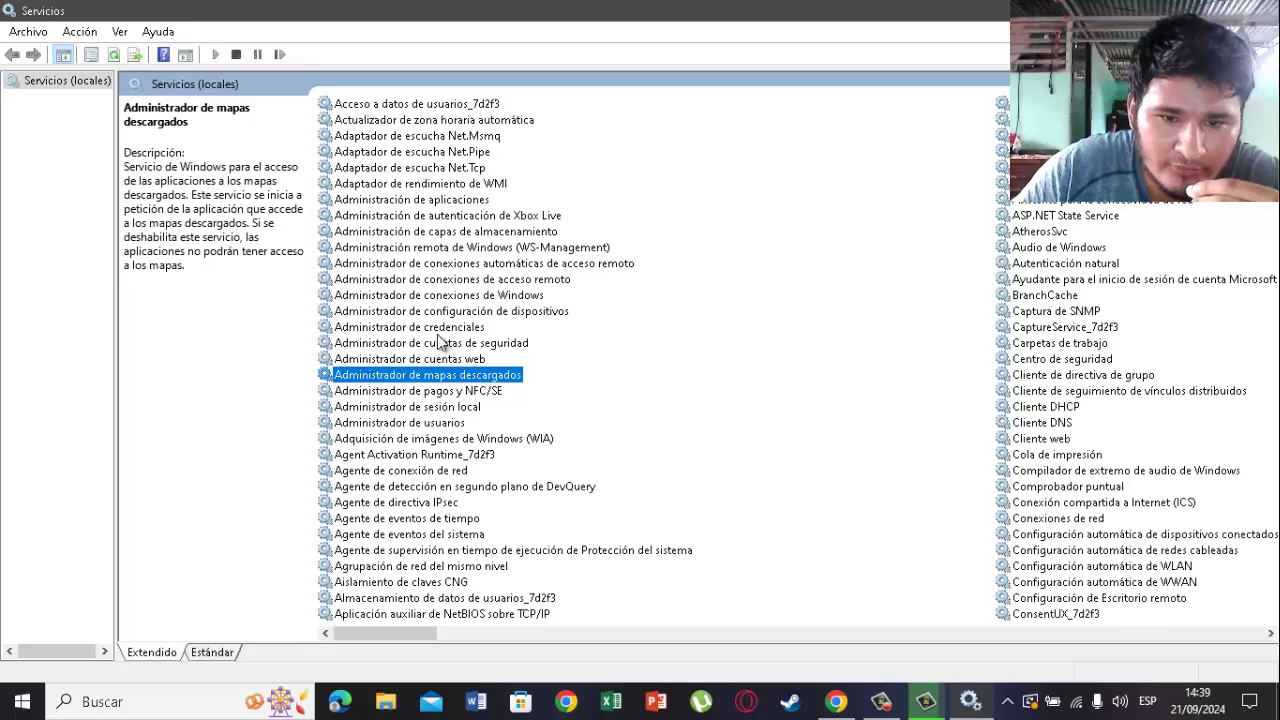
- Set the startup type of the Extensiones y notificaciones de impresora service to Deshabilitado, apply it and accept the properties
{"action": "scroll", "coordinate": [466, 286], "scroll_direction": "right", "scroll_amount": 2}
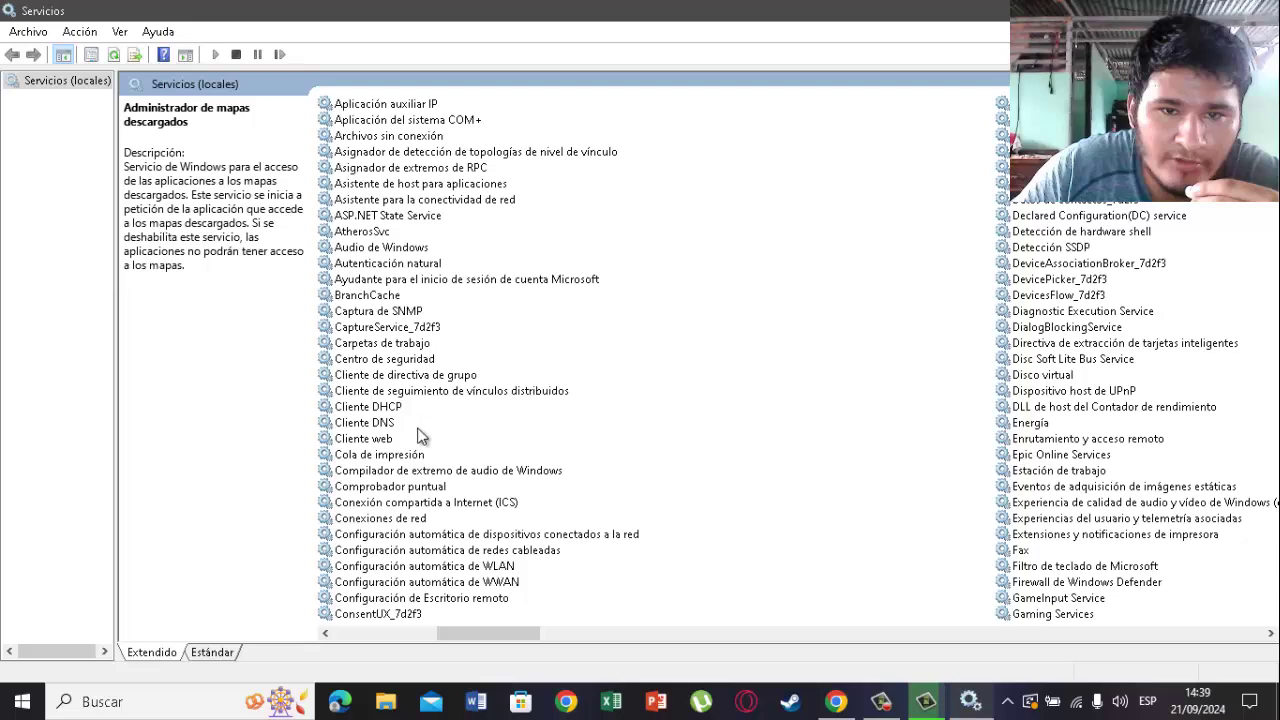
{"action": "scroll", "coordinate": [418, 290], "scroll_direction": "right", "scroll_amount": 2}
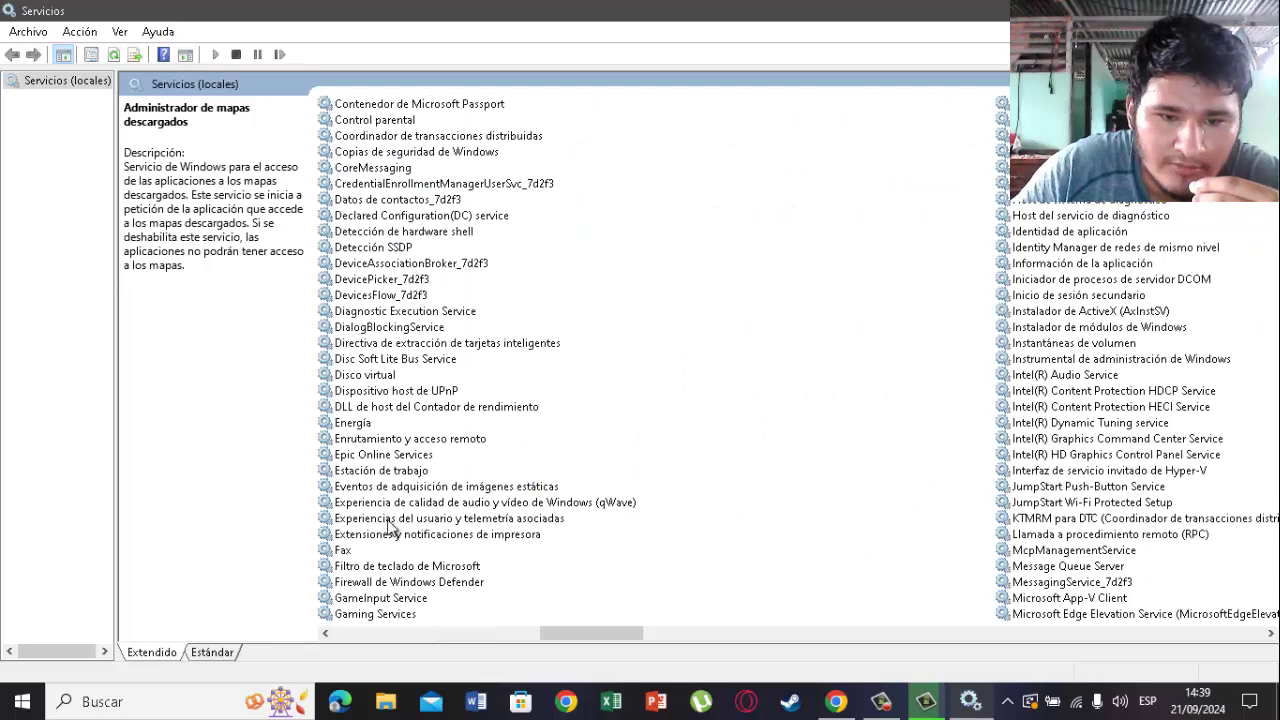
{"action": "left_click", "coordinate": [343, 551]}
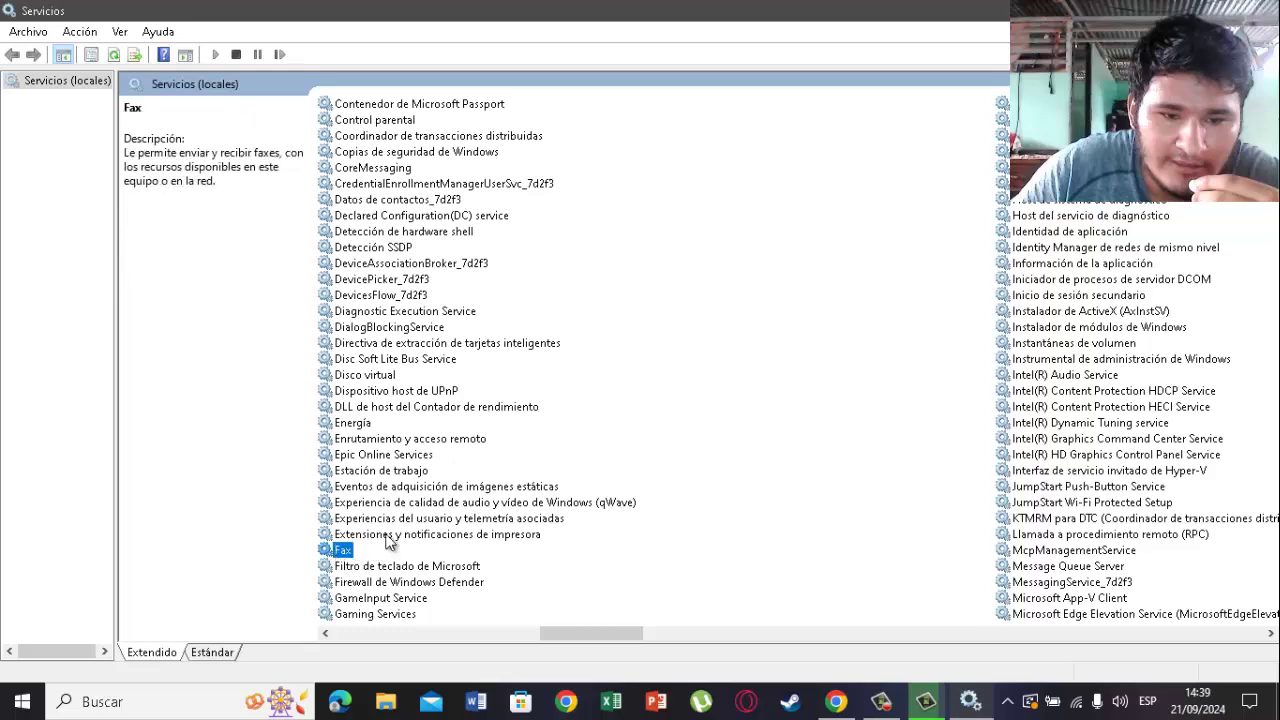
{"action": "left_click", "coordinate": [389, 538]}
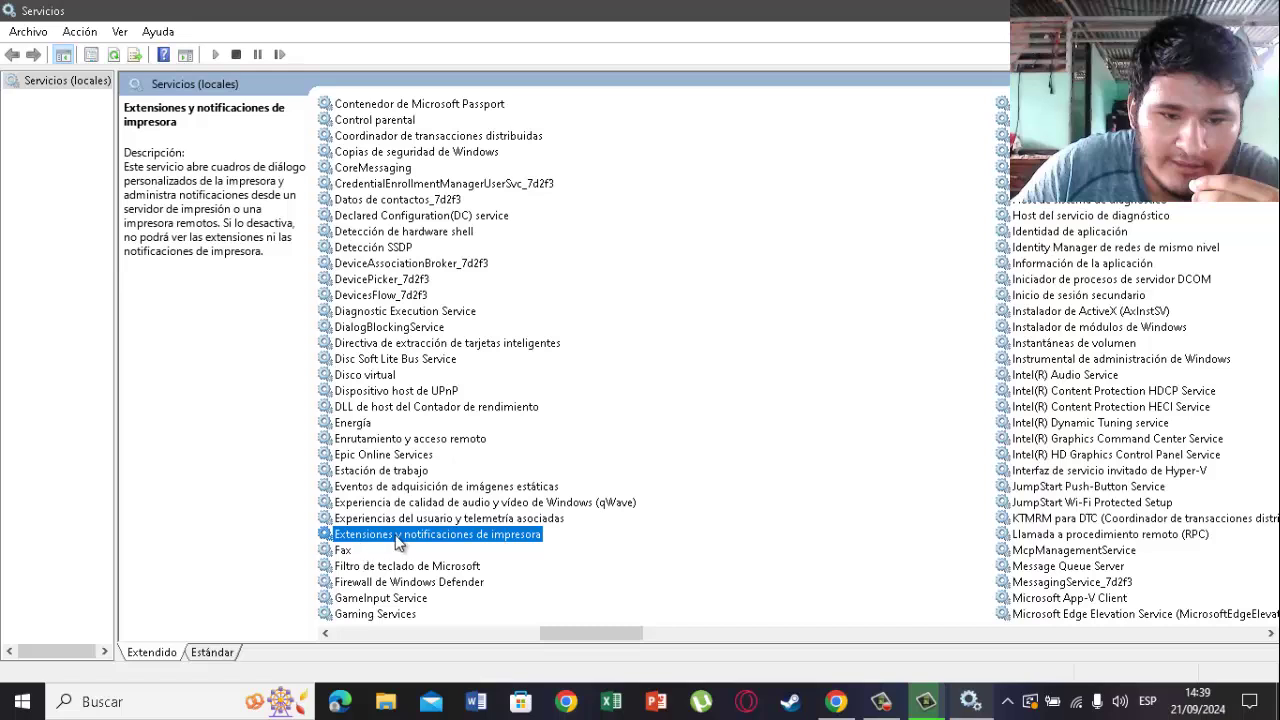
{"action": "double_click", "coordinate": [401, 540]}
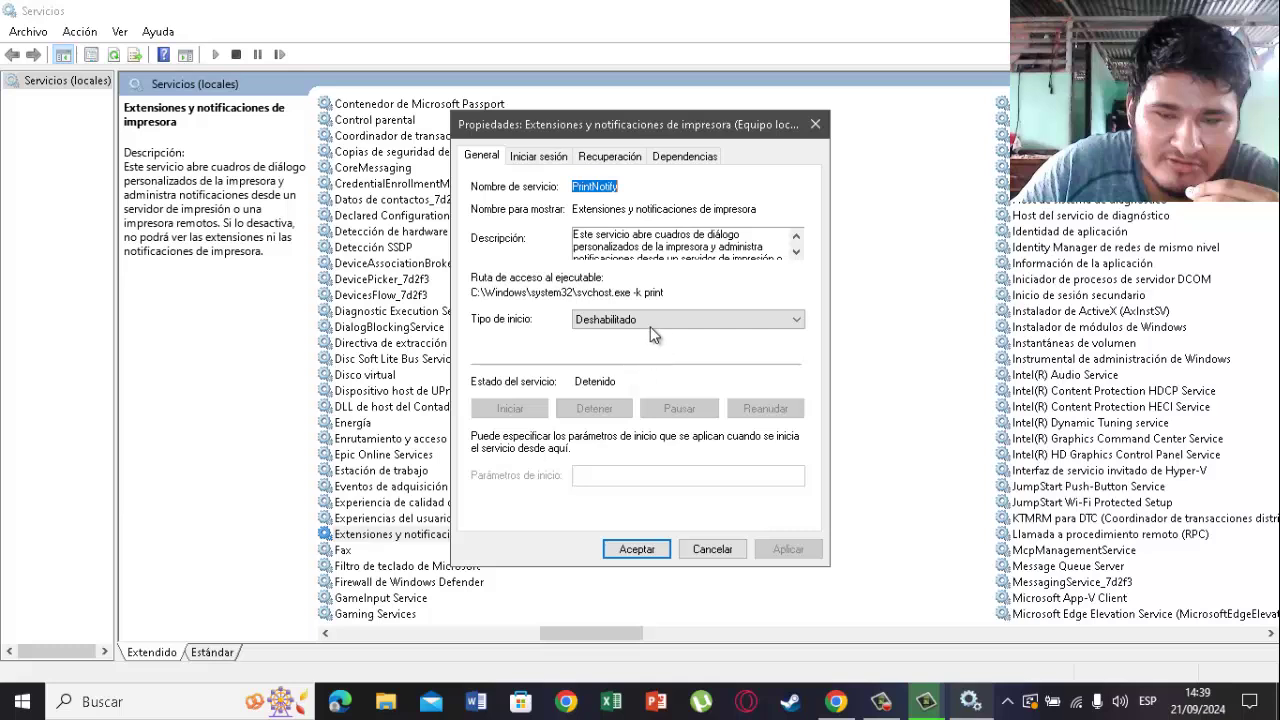
{"action": "left_click", "coordinate": [590, 320]}
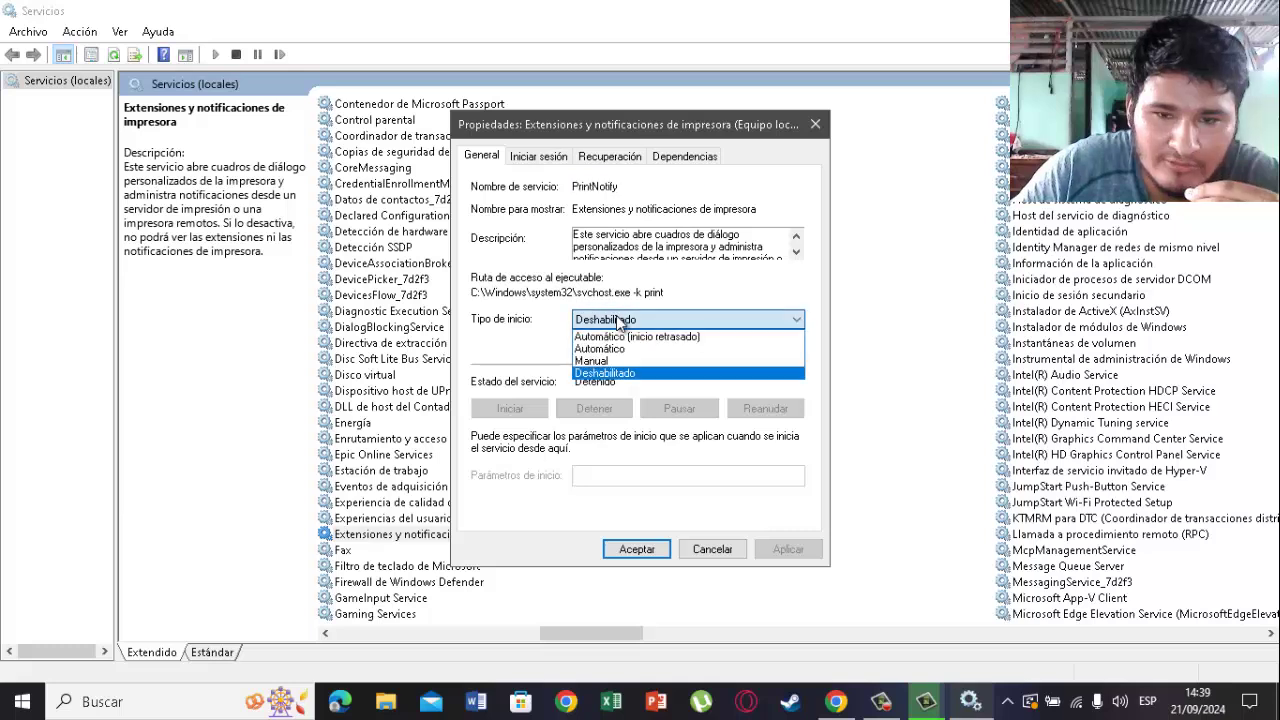
{"action": "left_click", "coordinate": [626, 374]}
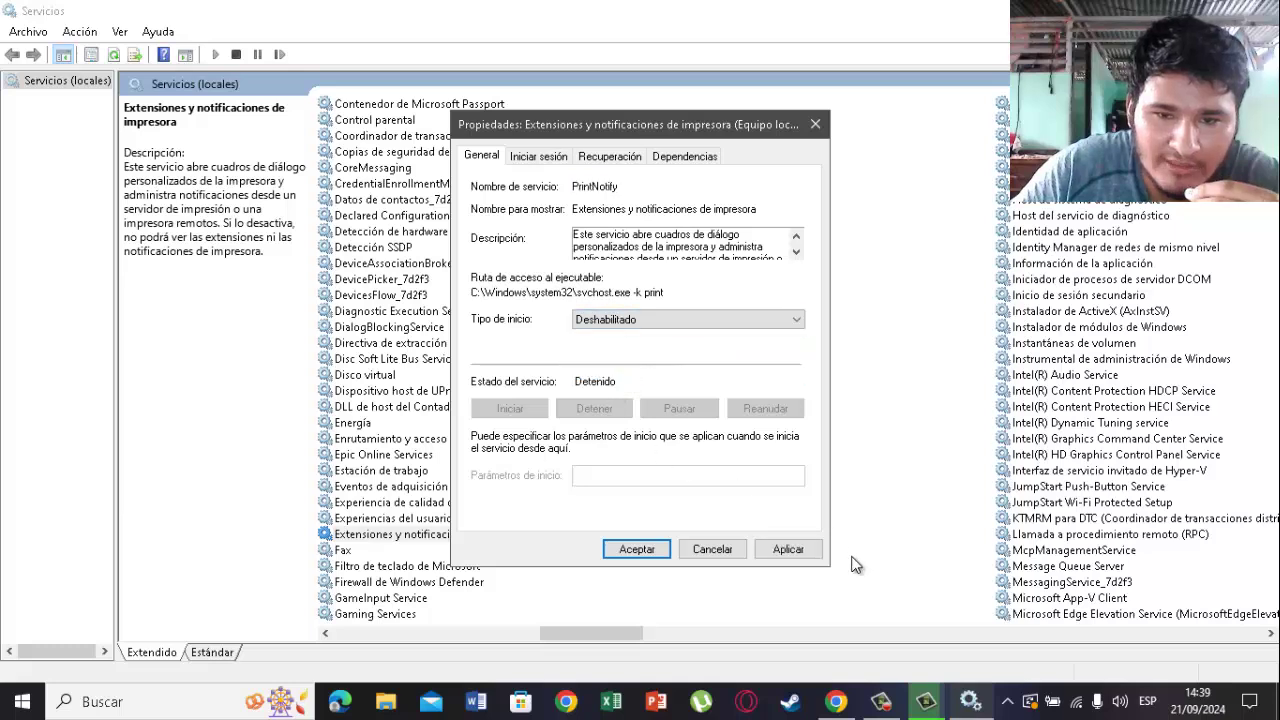
{"action": "left_click", "coordinate": [795, 552]}
{"action": "left_click", "coordinate": [648, 551]}
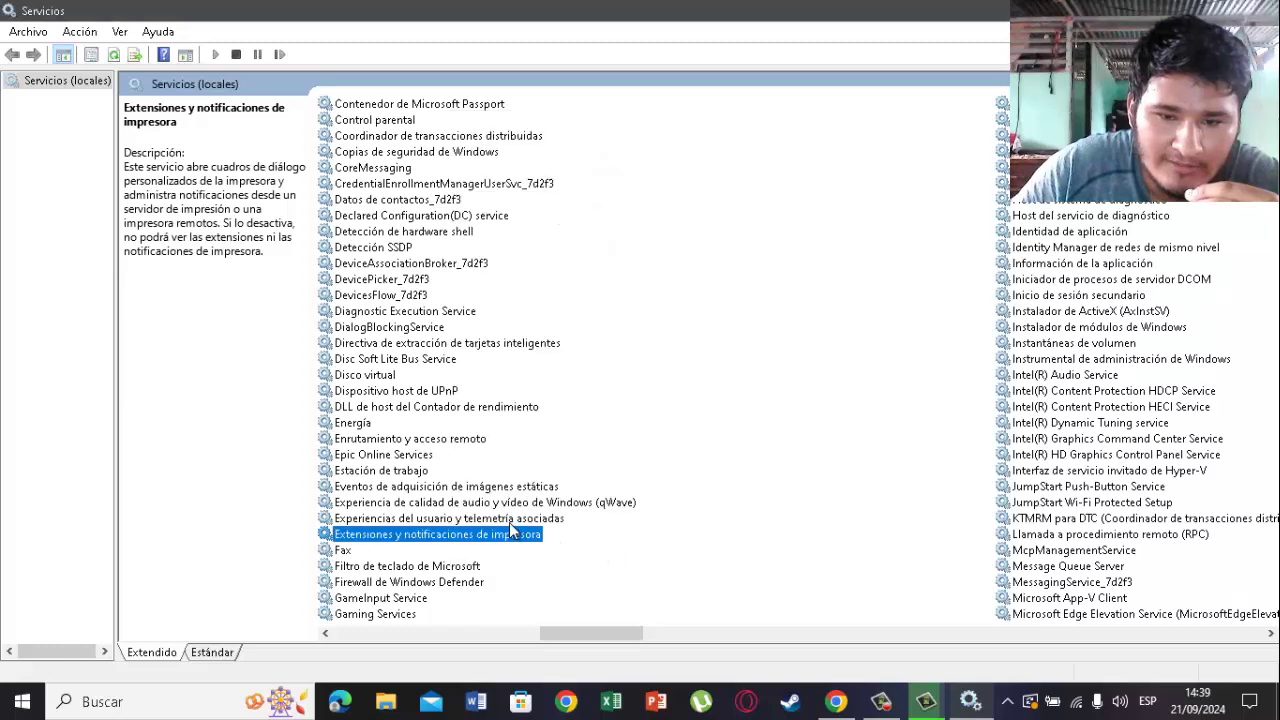
- Set the startup type of the Fax service to Deshabilitado and accept its properties
{"action": "double_click", "coordinate": [340, 550]}
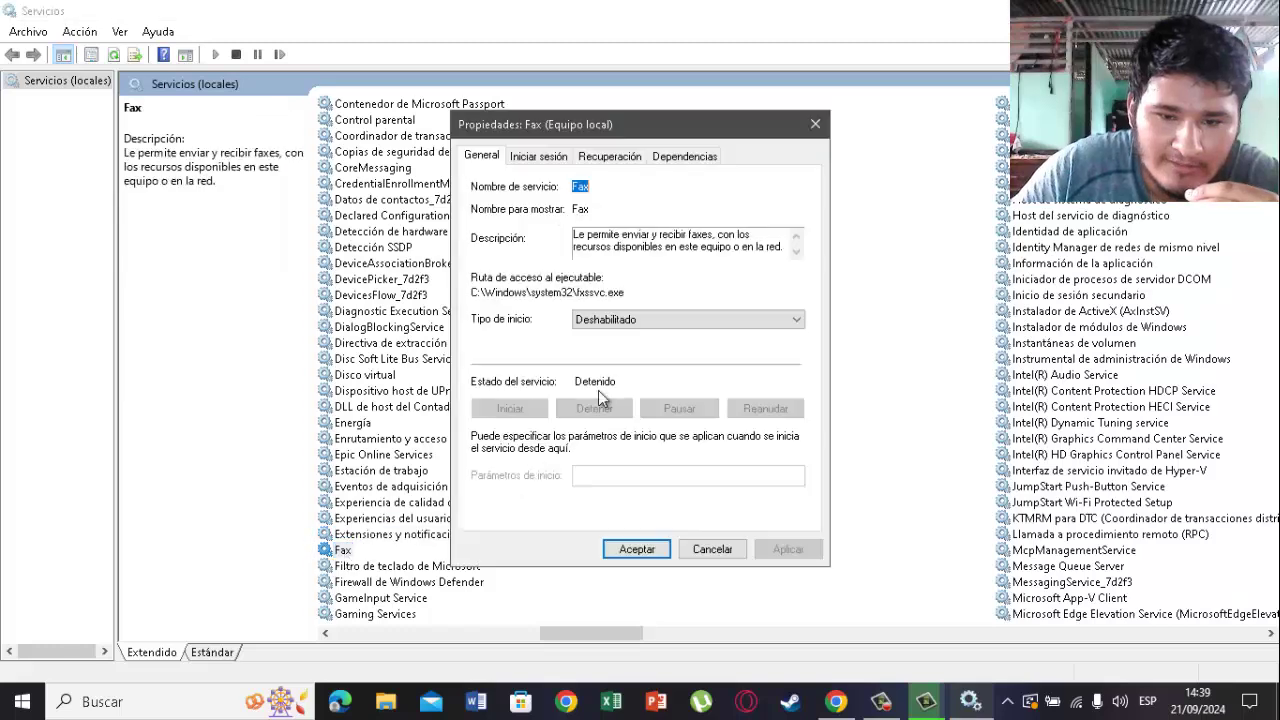
{"action": "left_click", "coordinate": [634, 323]}
{"action": "left_click", "coordinate": [628, 373]}
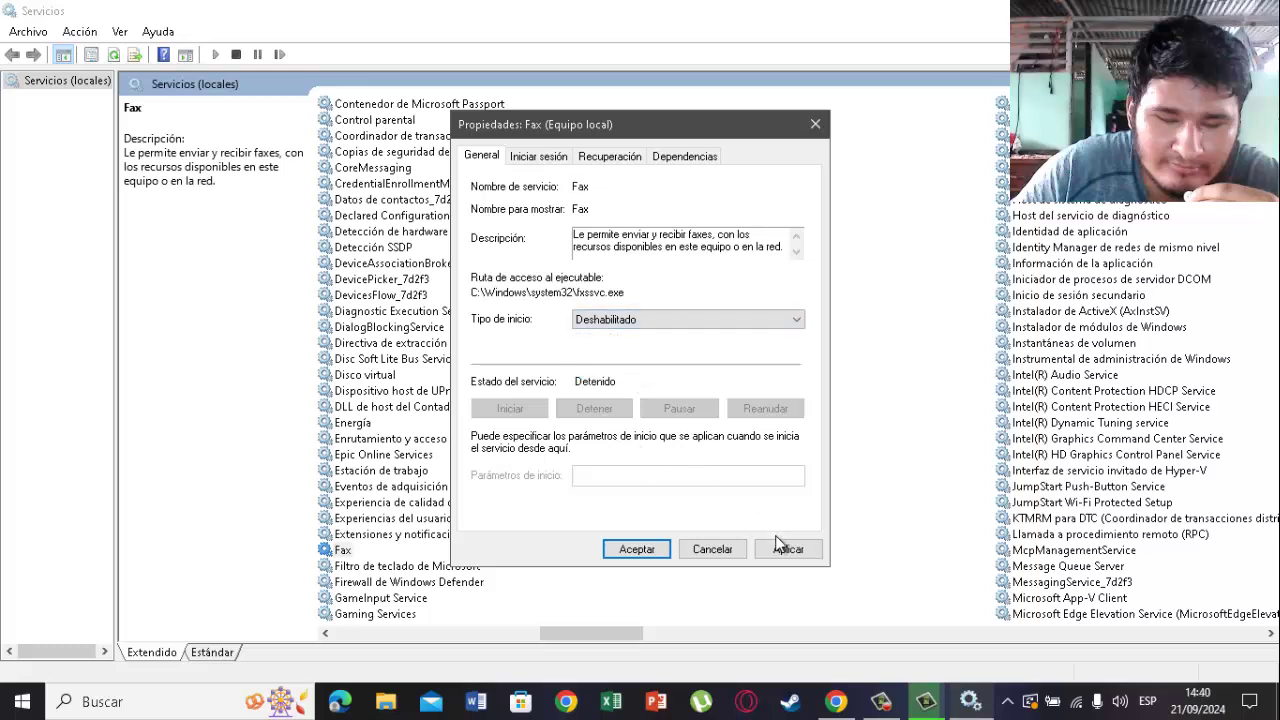
{"action": "left_click", "coordinate": [636, 549]}
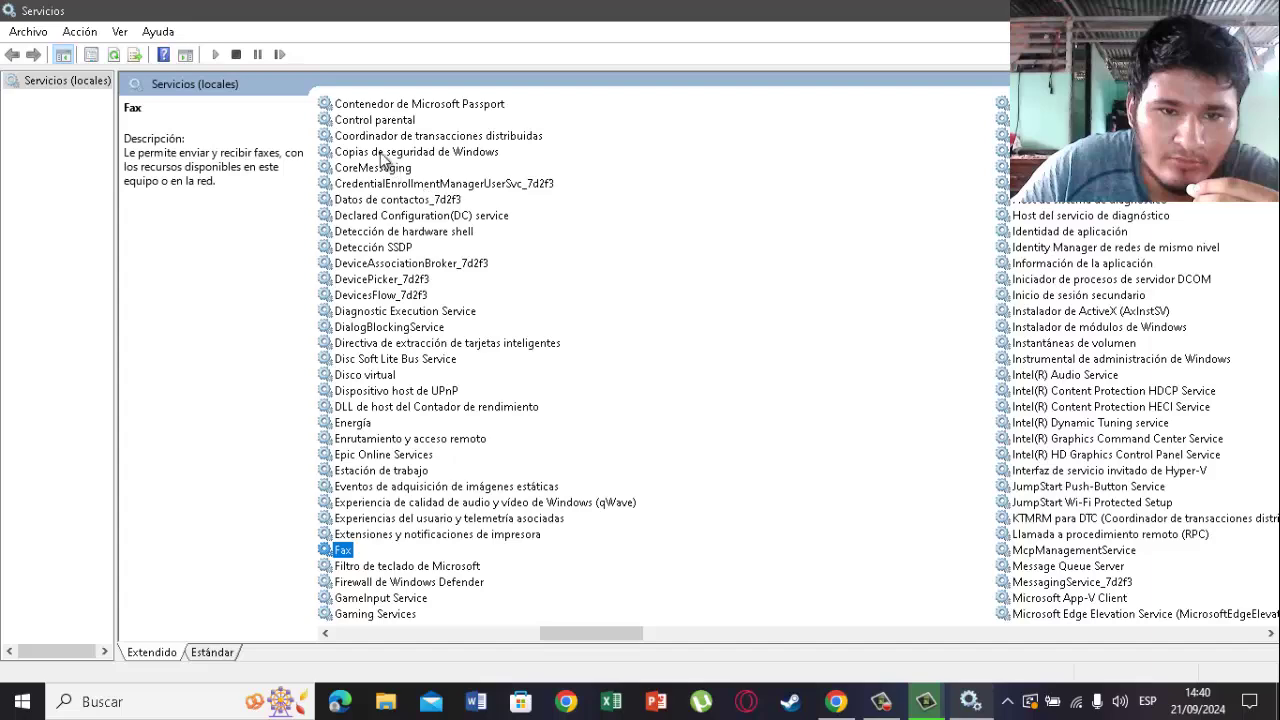
- Set the startup type of Interfaz de servicio invitado de Hyper-V to Deshabilitado, apply it and accept the properties
{"action": "scroll", "coordinate": [455, 275], "scroll_direction": "down", "scroll_amount": 1}
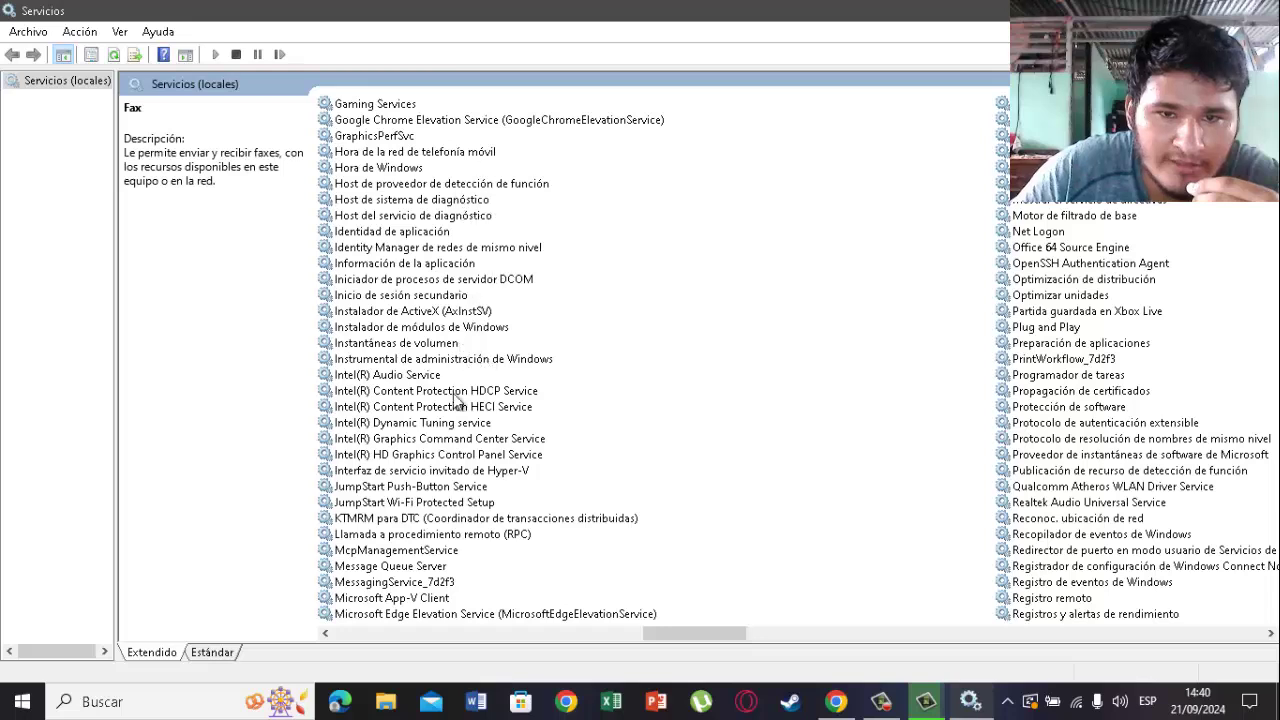
{"action": "left_click", "coordinate": [488, 472]}
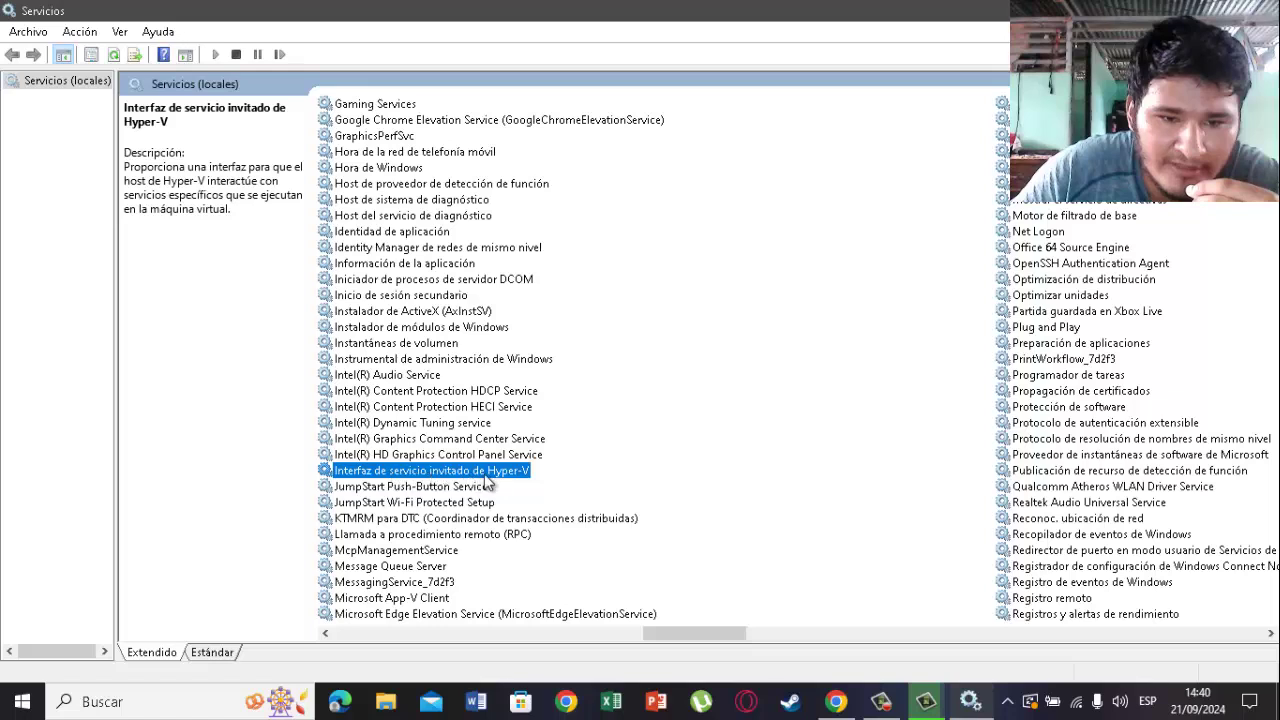
{"action": "double_click", "coordinate": [487, 472]}
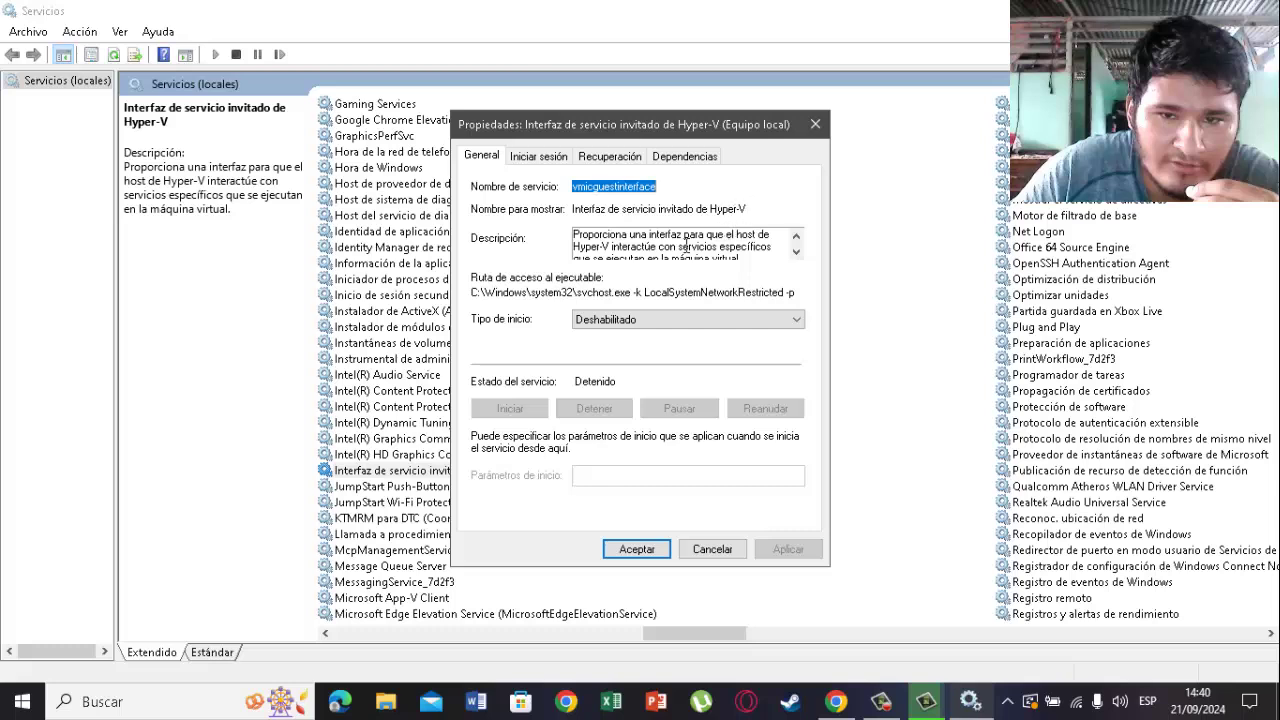
{"action": "left_click", "coordinate": [605, 320]}
{"action": "left_click", "coordinate": [605, 375]}
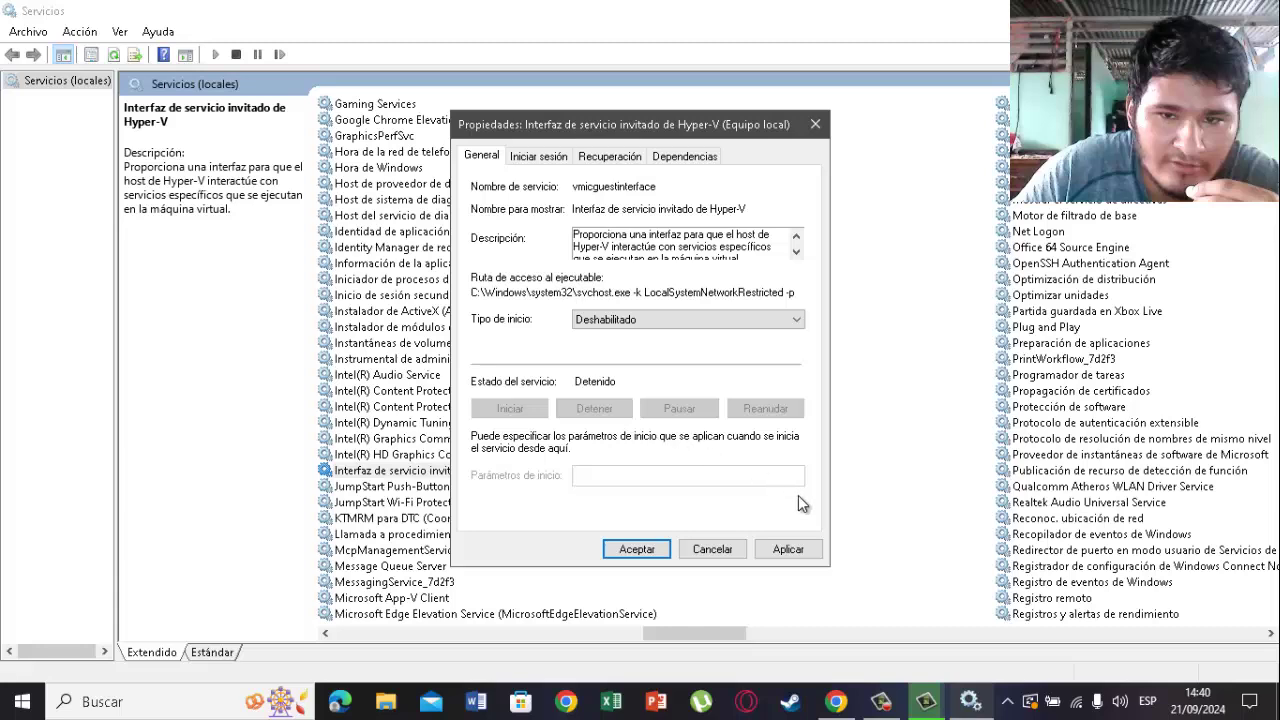
{"action": "left_click", "coordinate": [778, 549]}
{"action": "left_click", "coordinate": [641, 549]}
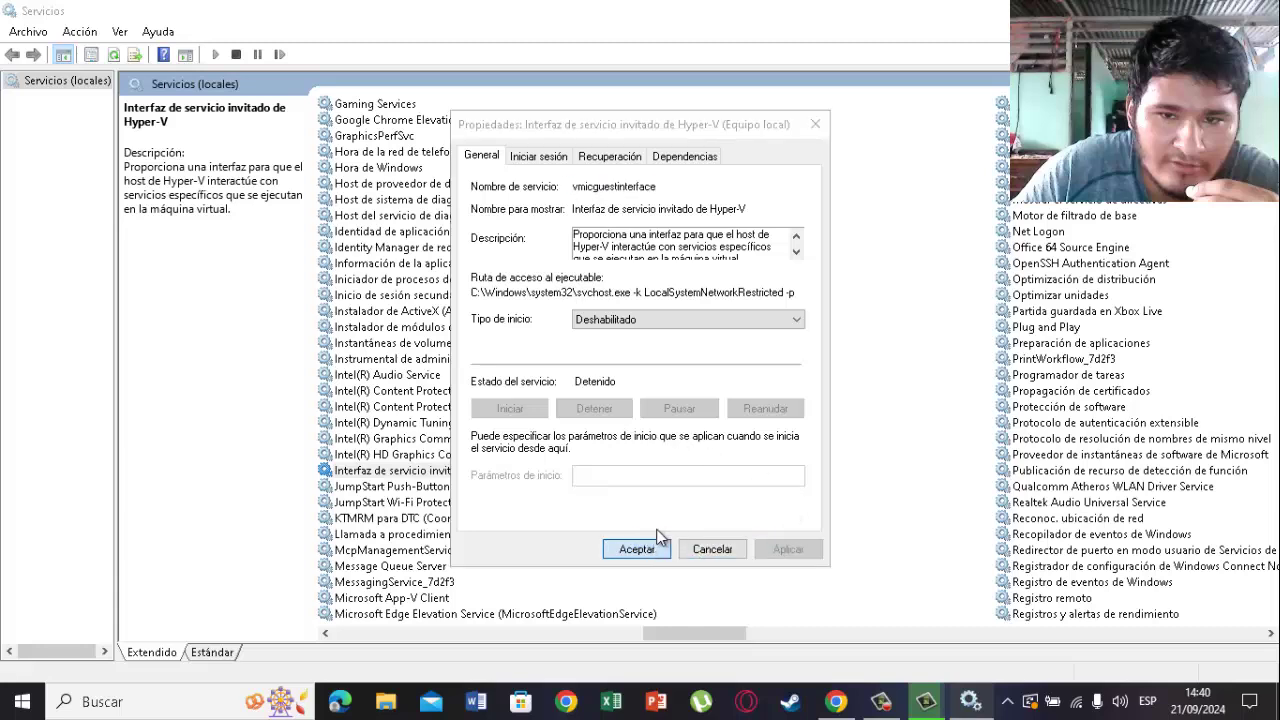
- Check the properties of the Microsoft App-V Client service and accept them without changes
{"action": "left_click", "coordinate": [428, 600]}
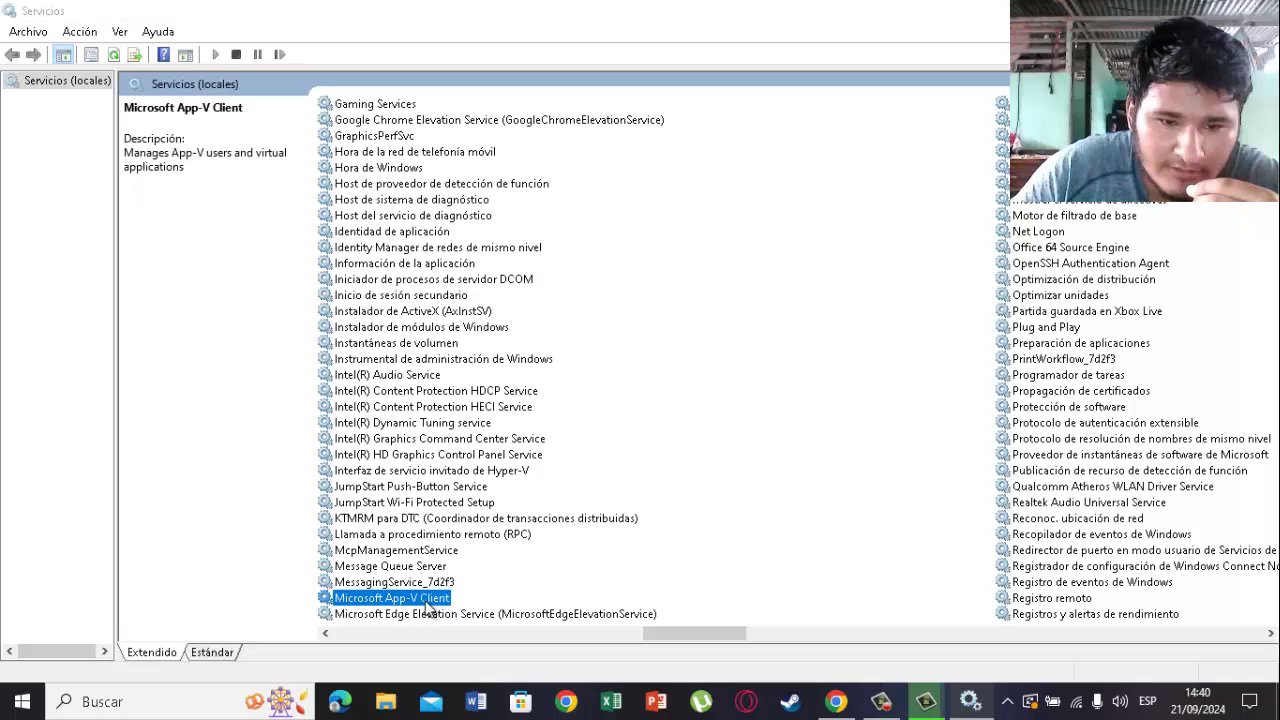
{"action": "double_click", "coordinate": [428, 600]}
{"action": "left_click", "coordinate": [640, 549]}
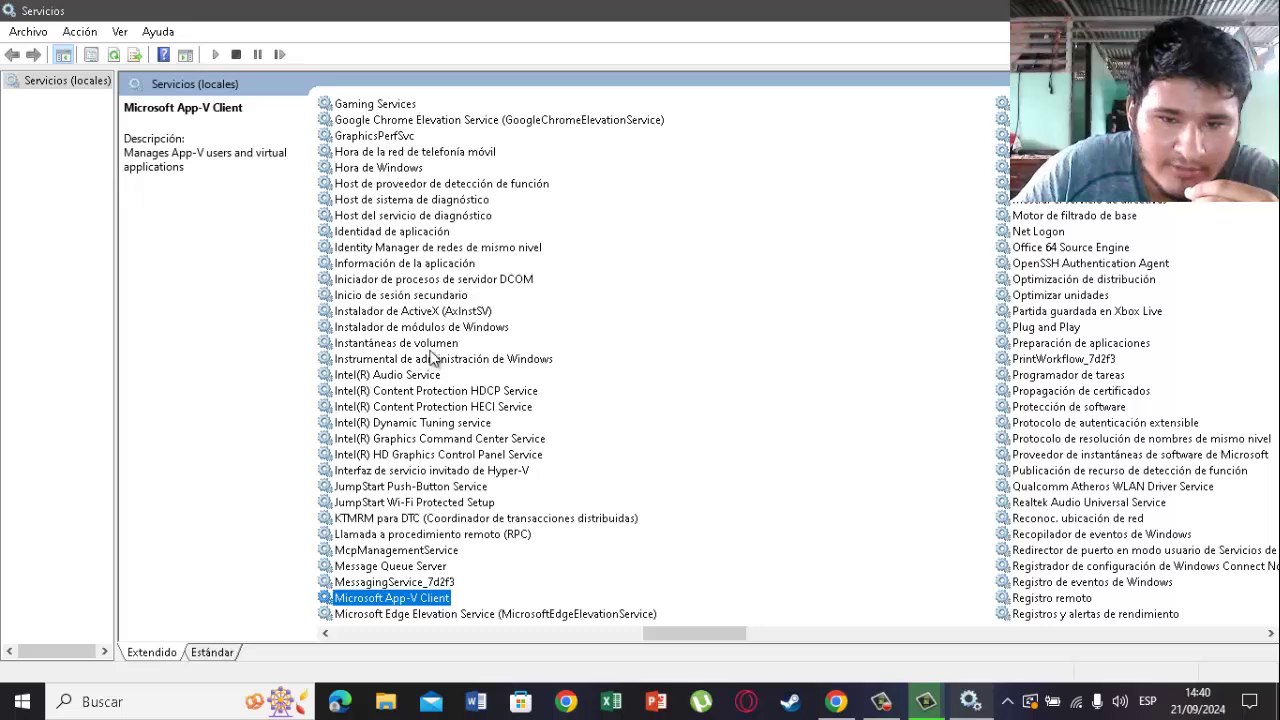
{"action": "scroll", "coordinate": [447, 303], "scroll_direction": "down", "scroll_amount": 1}
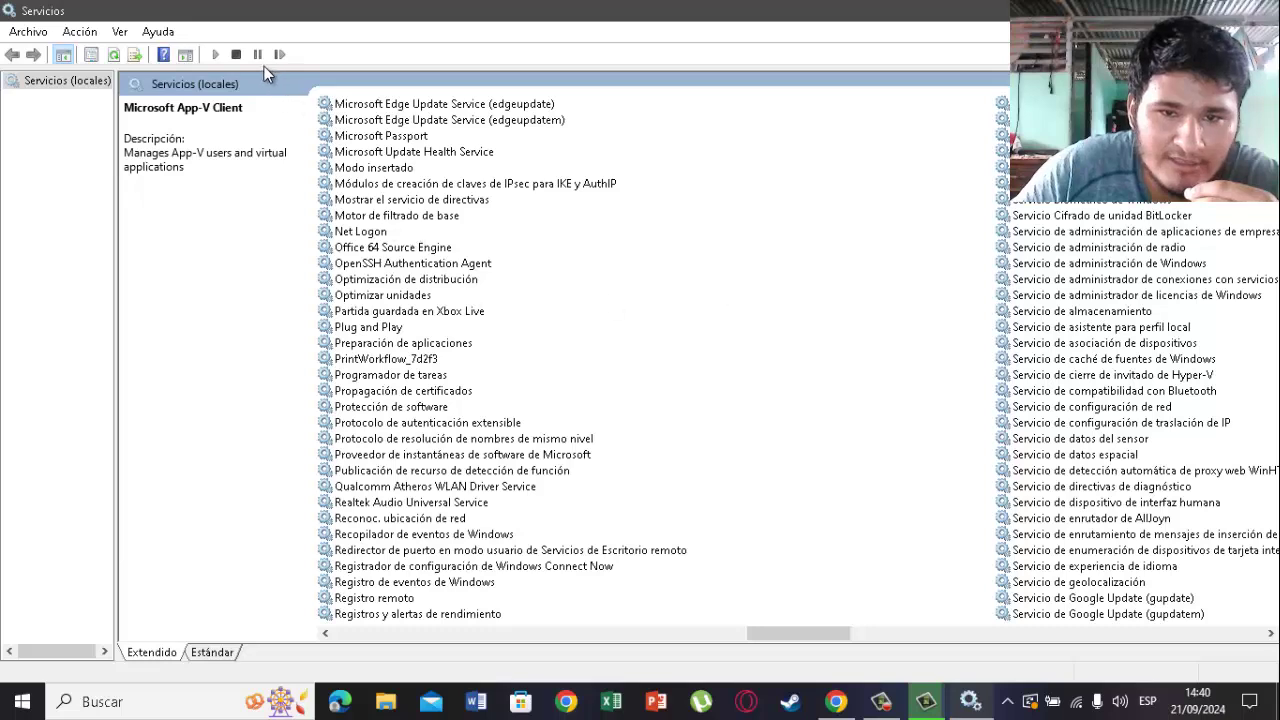
{"action": "left_click", "coordinate": [120, 33]}
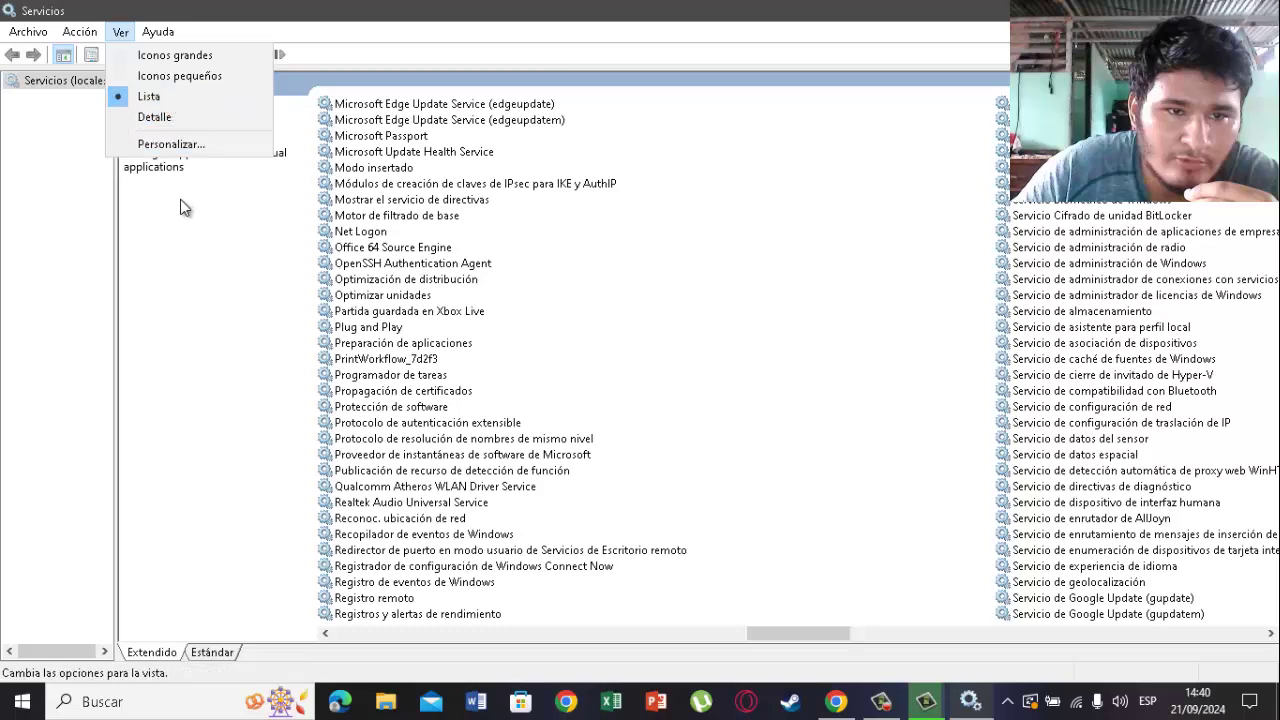
{"action": "key", "text": "Escape"}
{"action": "key", "text": "Escape"}
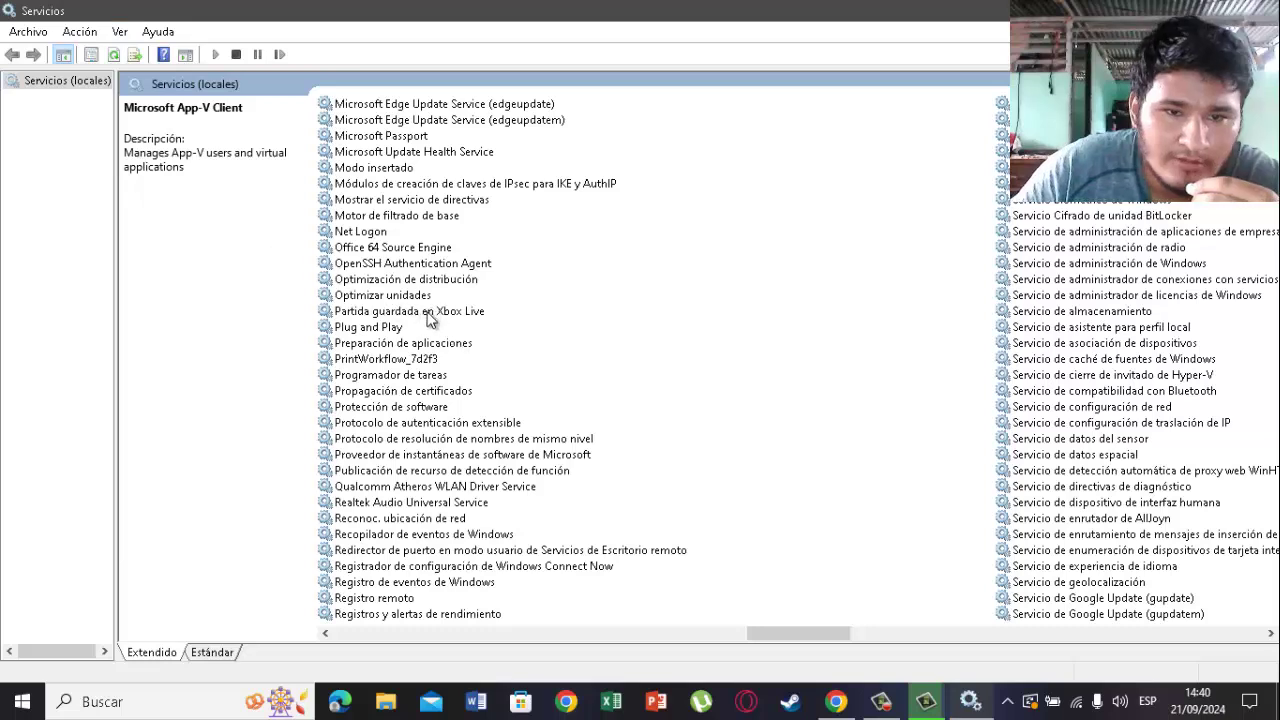
- Check the startup type in the properties of Partida guardada en Xbox Live and accept them
{"action": "left_click", "coordinate": [428, 313]}
{"action": "double_click", "coordinate": [428, 314]}
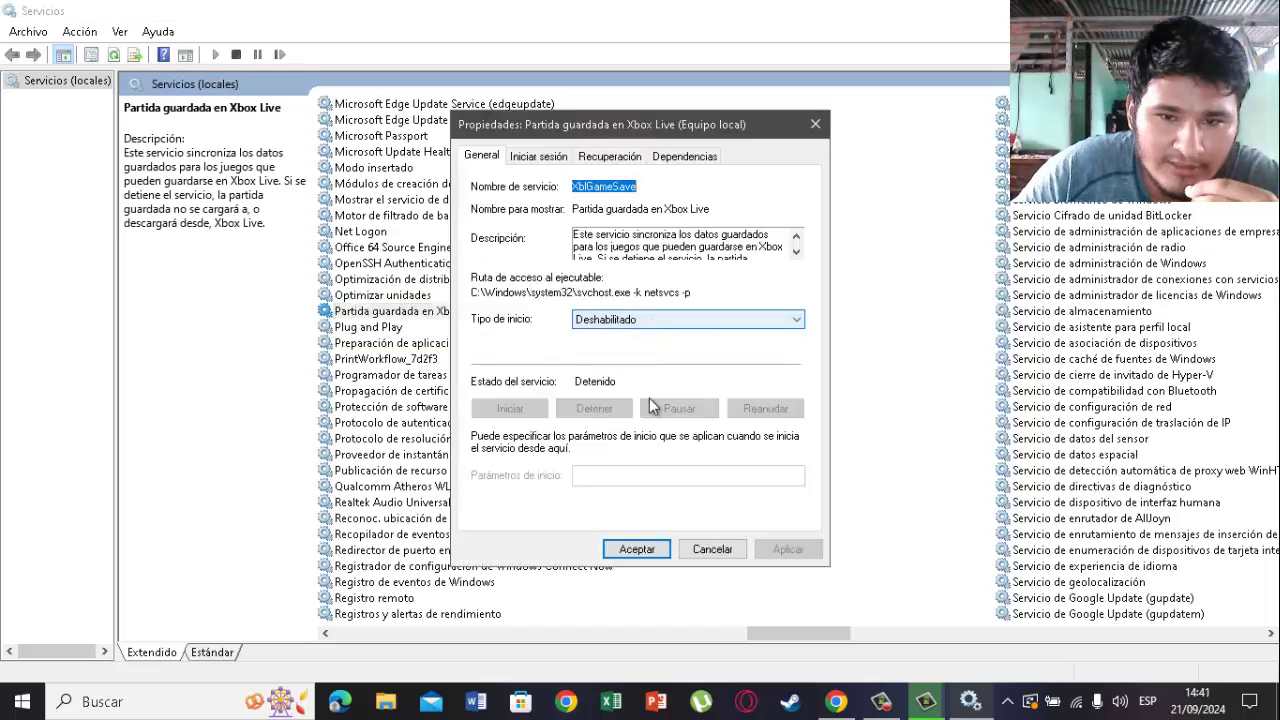
{"action": "left_click", "coordinate": [634, 548]}
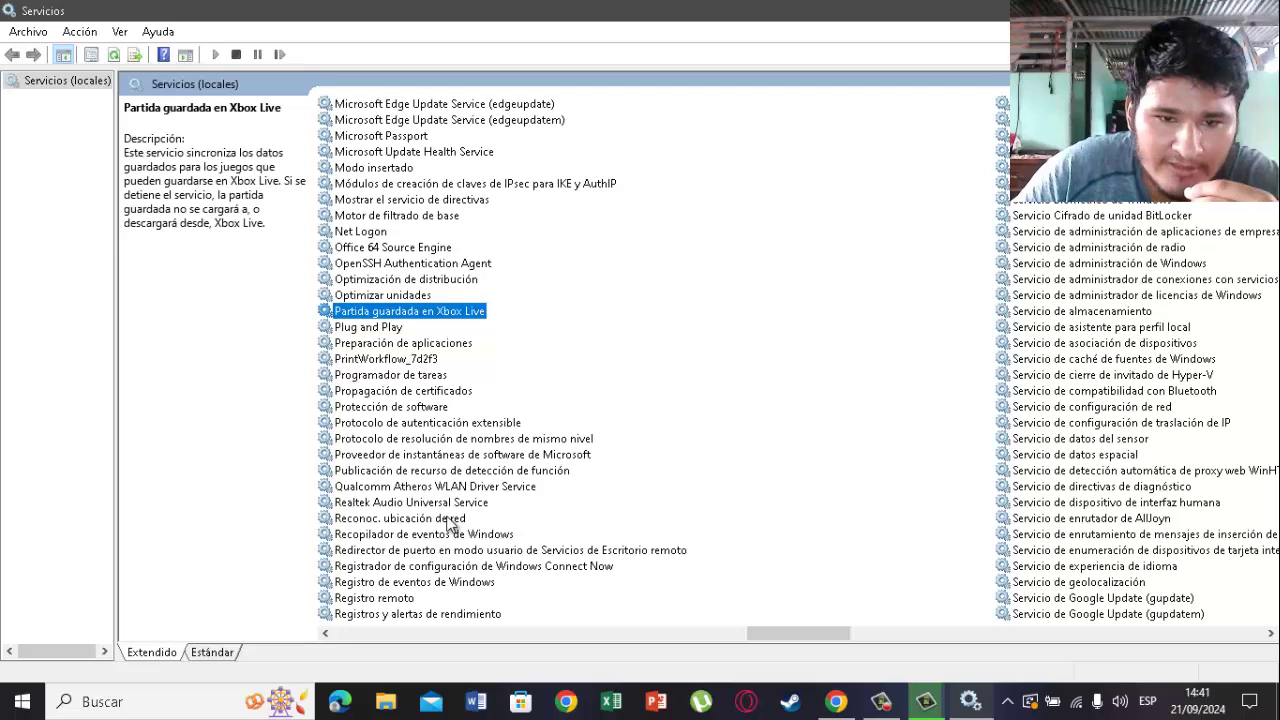
- Examine the descriptions of the Hyper-V guest shutdown, Servicio de host HV, Hyper-V data exchange and Hyper-V heartbeat services
{"action": "scroll", "coordinate": [444, 548], "scroll_direction": "down", "scroll_amount": 1}
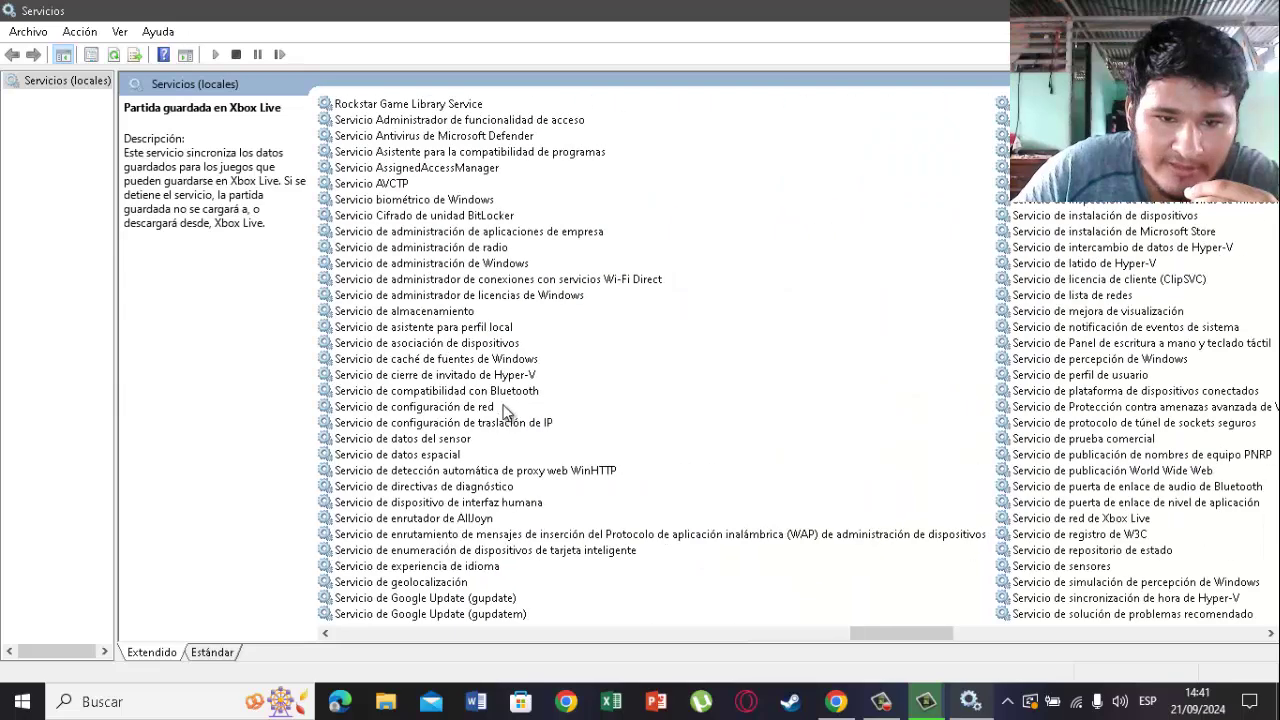
{"action": "left_click", "coordinate": [490, 377]}
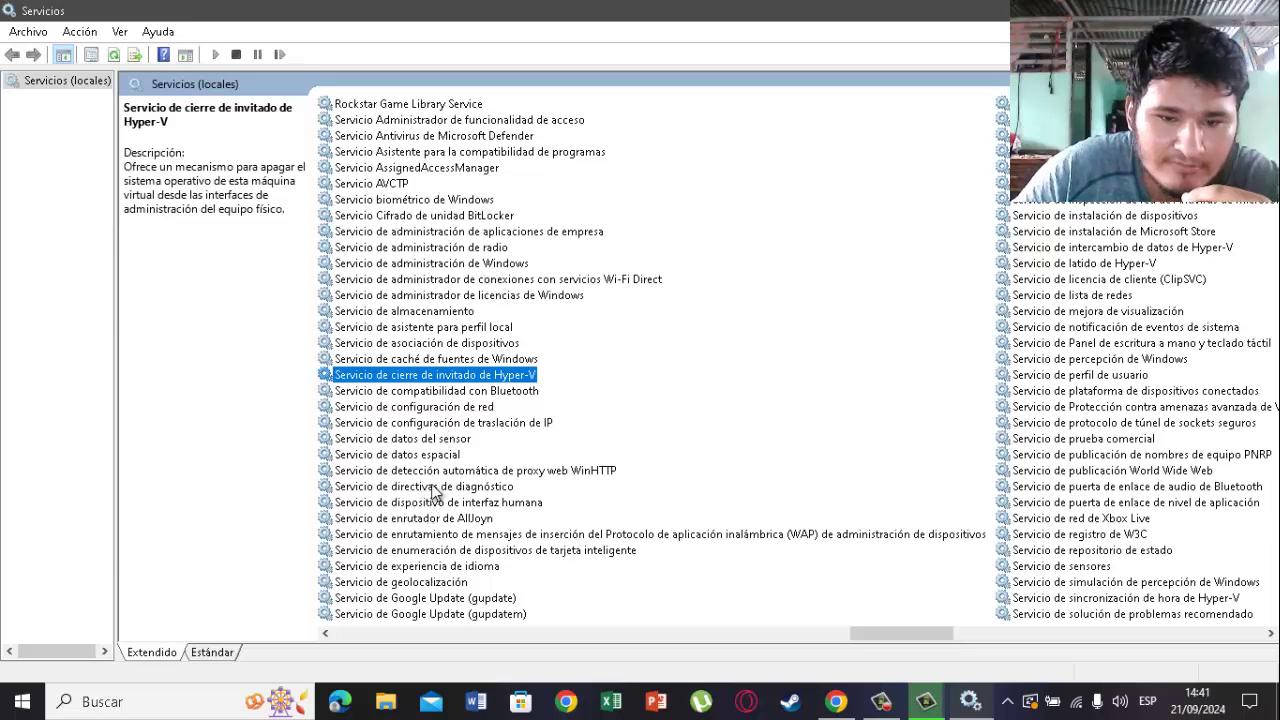
{"action": "scroll", "coordinate": [435, 492], "scroll_direction": "right", "scroll_amount": 1}
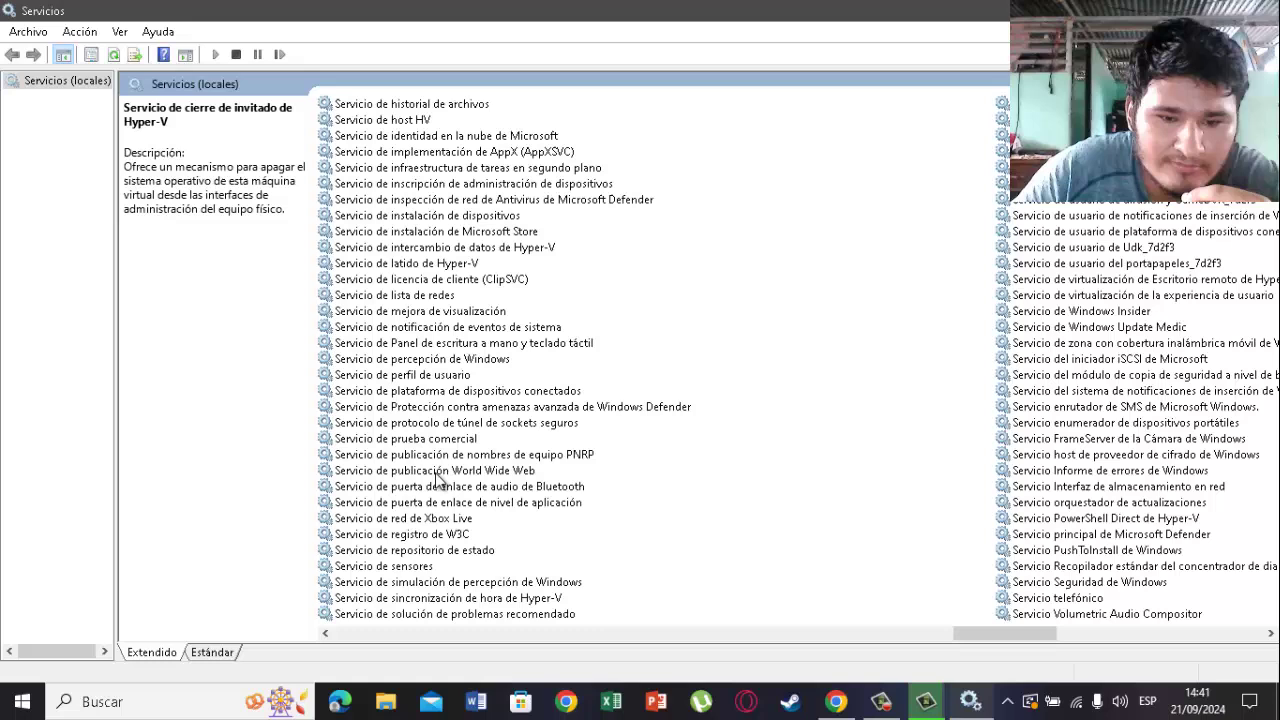
{"action": "left_click", "coordinate": [412, 121]}
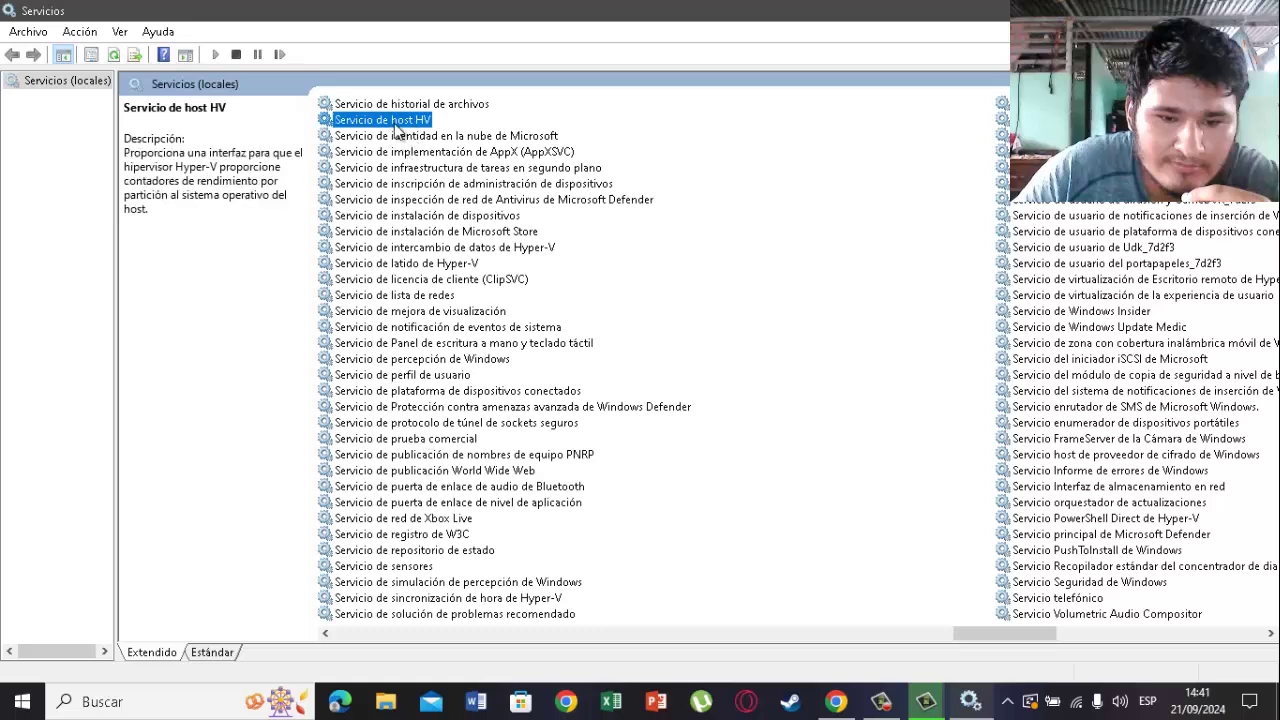
{"action": "left_click", "coordinate": [440, 249]}
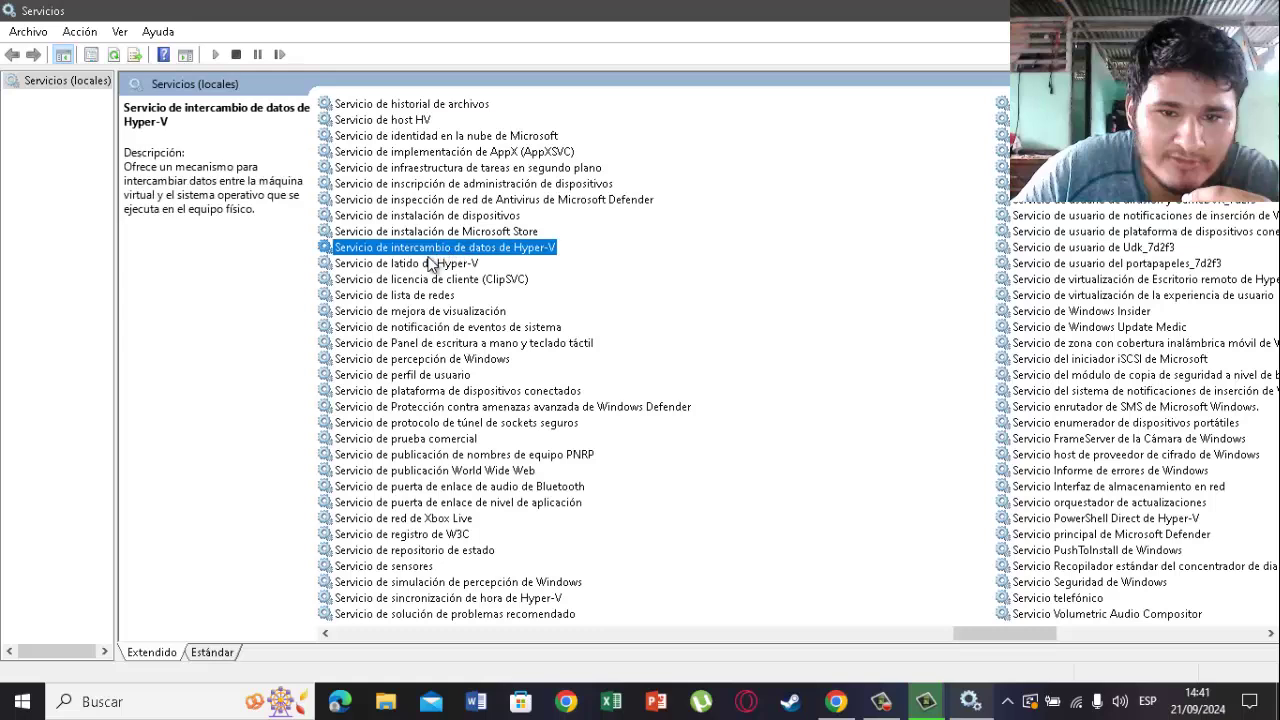
{"action": "left_click", "coordinate": [447, 265]}
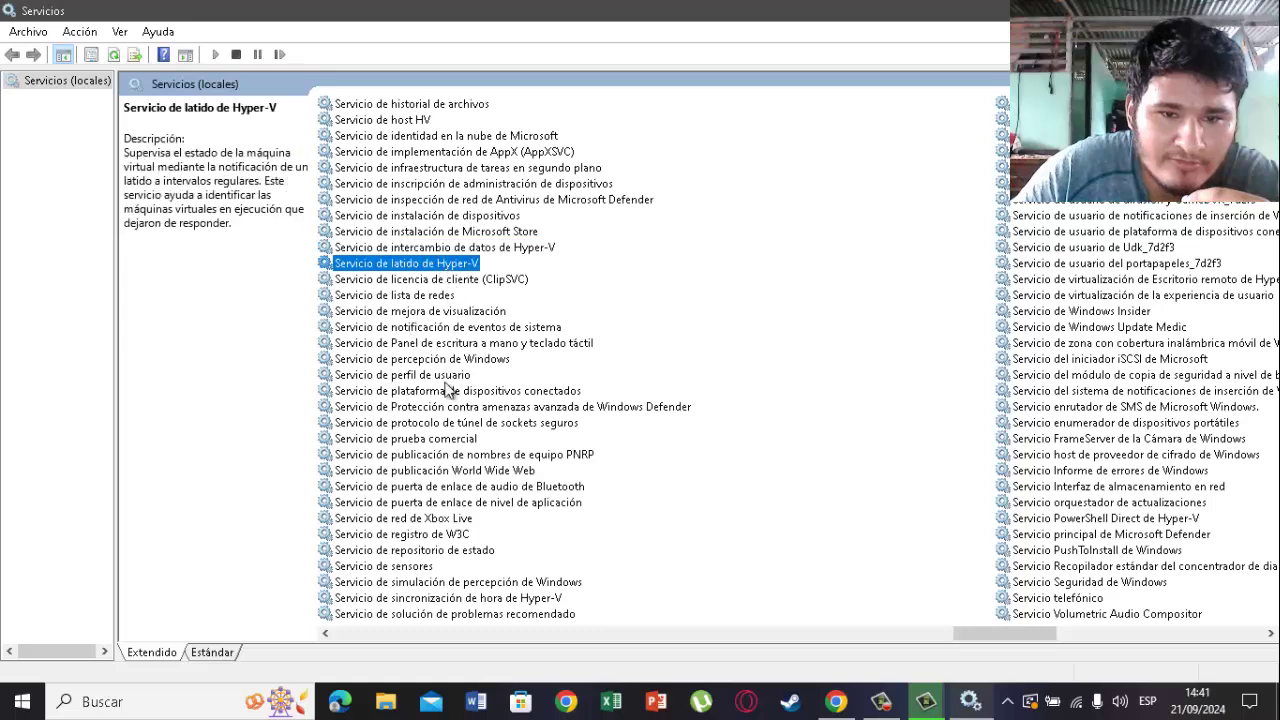
{"action": "scroll", "coordinate": [466, 456], "scroll_direction": "right", "scroll_amount": 5}
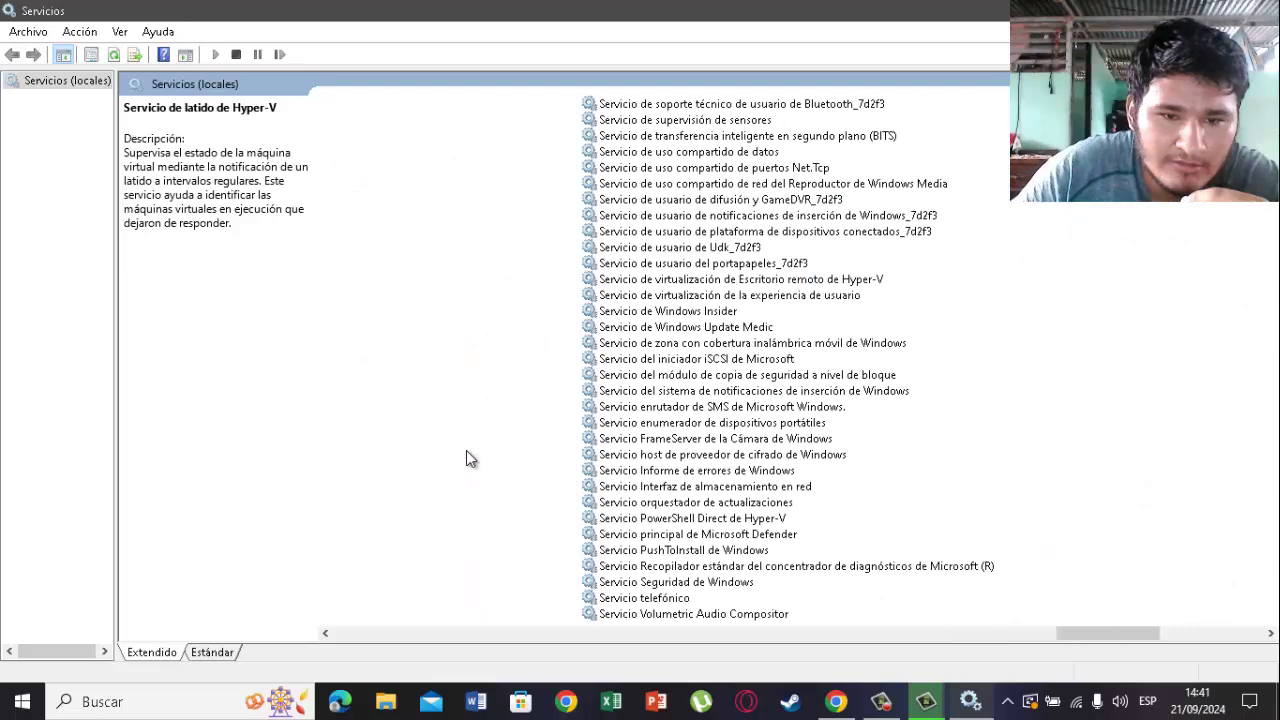
{"action": "scroll", "coordinate": [466, 456], "scroll_direction": "left", "scroll_amount": 5}
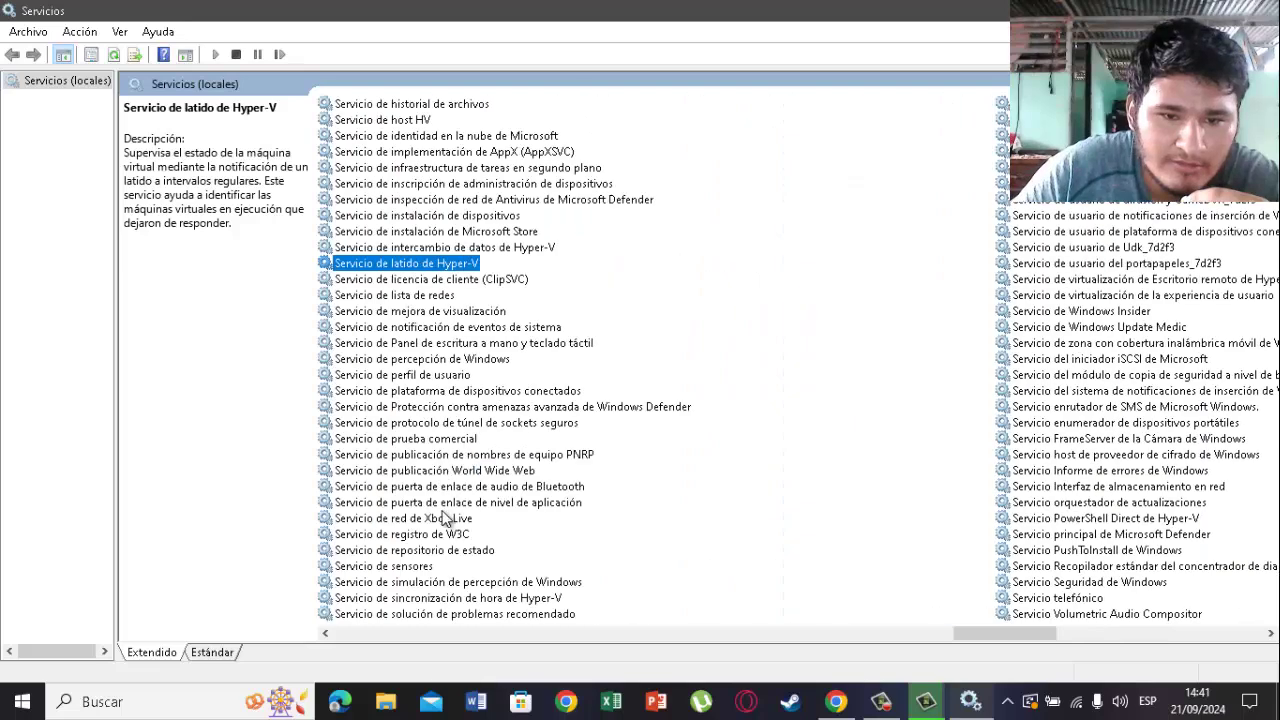
- Check the description and startup type in the properties of Servicio de red de Xbox Live and accept them
{"action": "left_click", "coordinate": [392, 520]}
{"action": "double_click", "coordinate": [388, 521]}
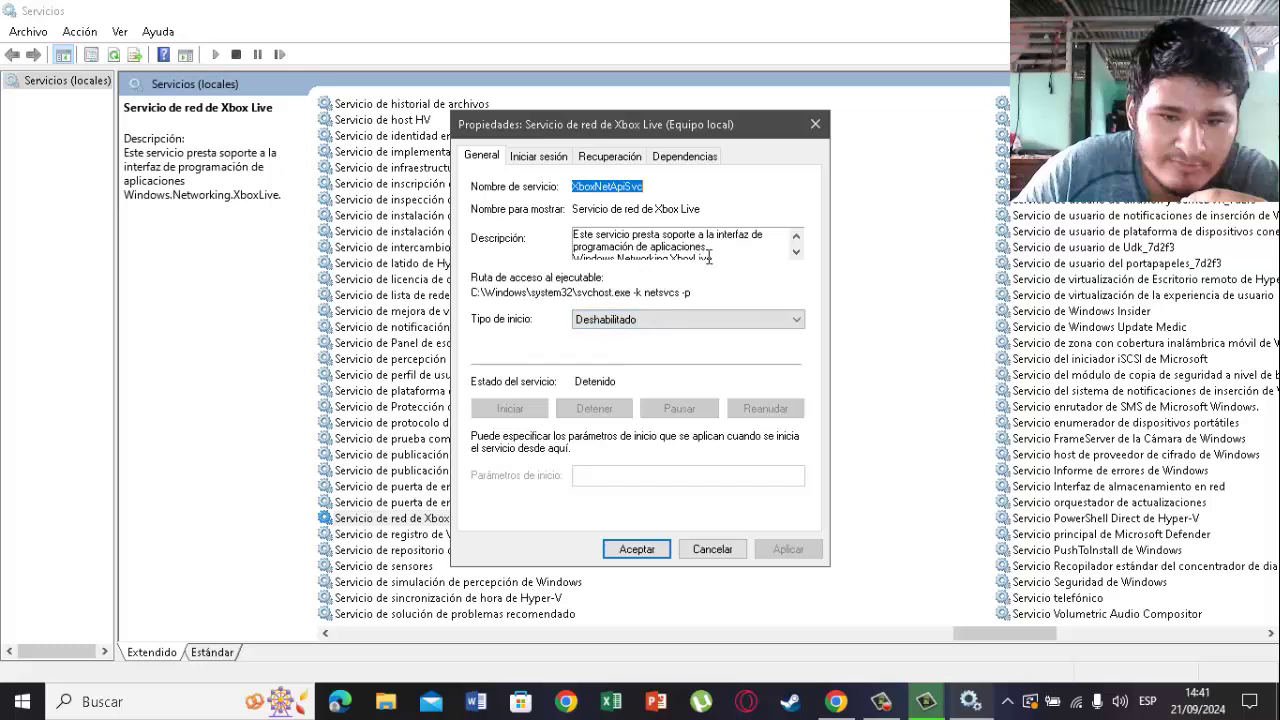
{"action": "scroll", "coordinate": [704, 259], "scroll_direction": "down", "scroll_amount": 1}
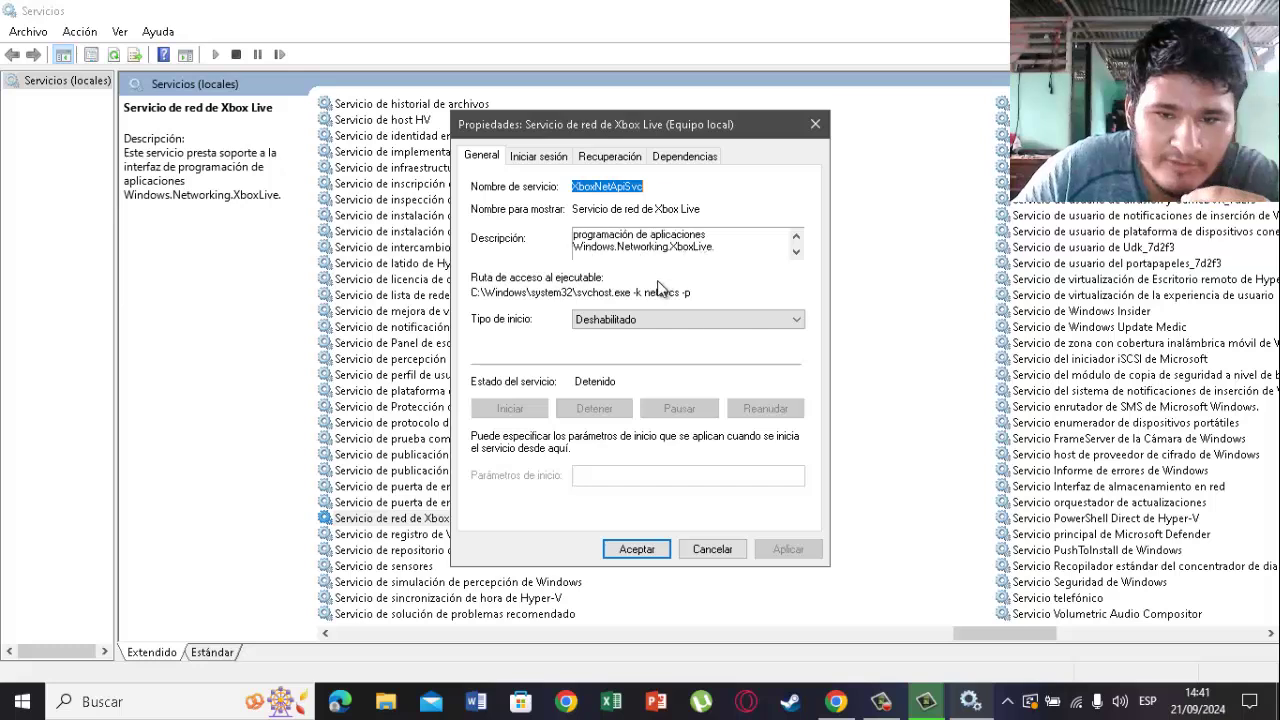
{"action": "left_click", "coordinate": [641, 547]}
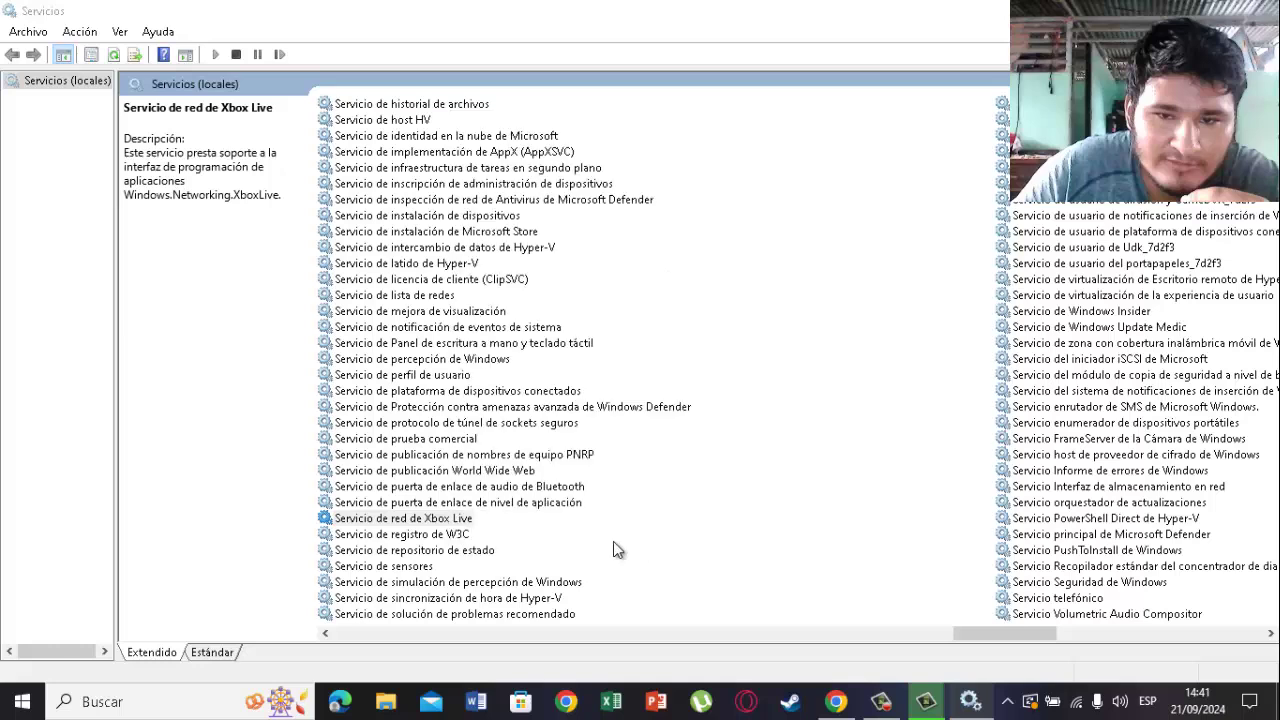
- Examine the descriptions of the Hyper-V time synchronization, Hyper-V remote desktop virtualization and Hyper-V PowerShell Direct services
{"action": "left_click", "coordinate": [447, 600]}
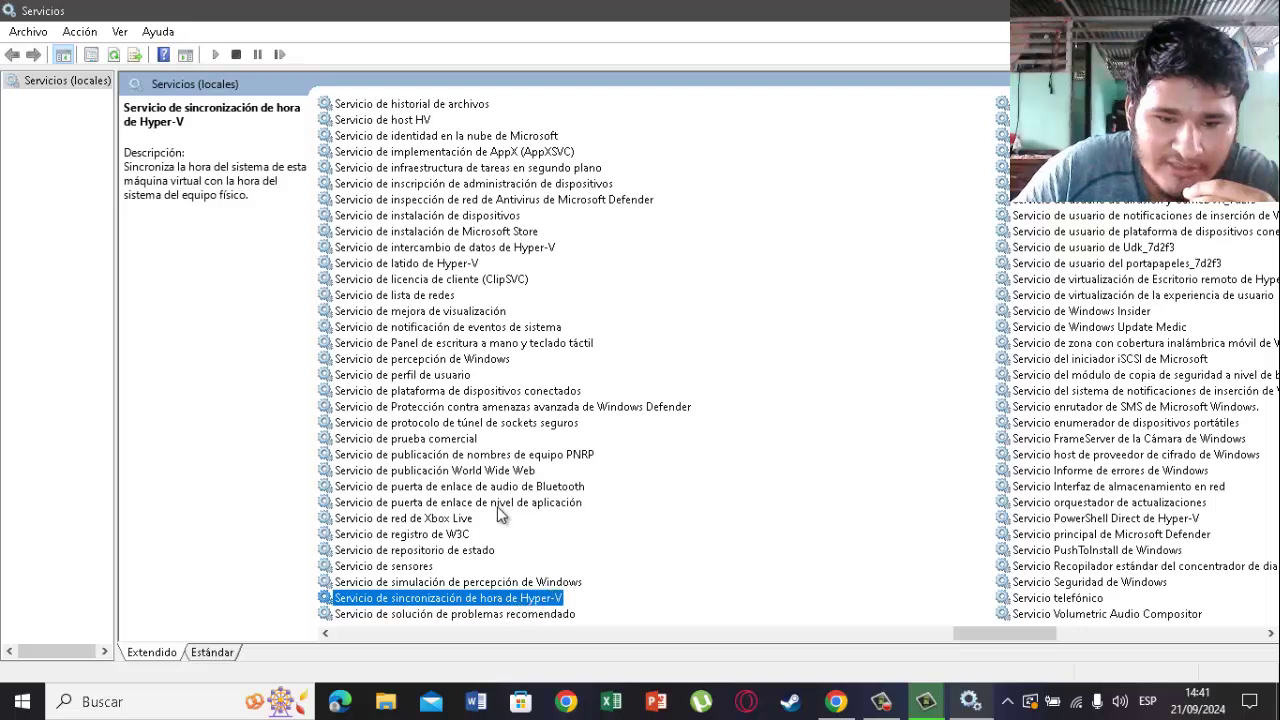
{"action": "scroll", "coordinate": [500, 514], "scroll_direction": "down", "scroll_amount": 3}
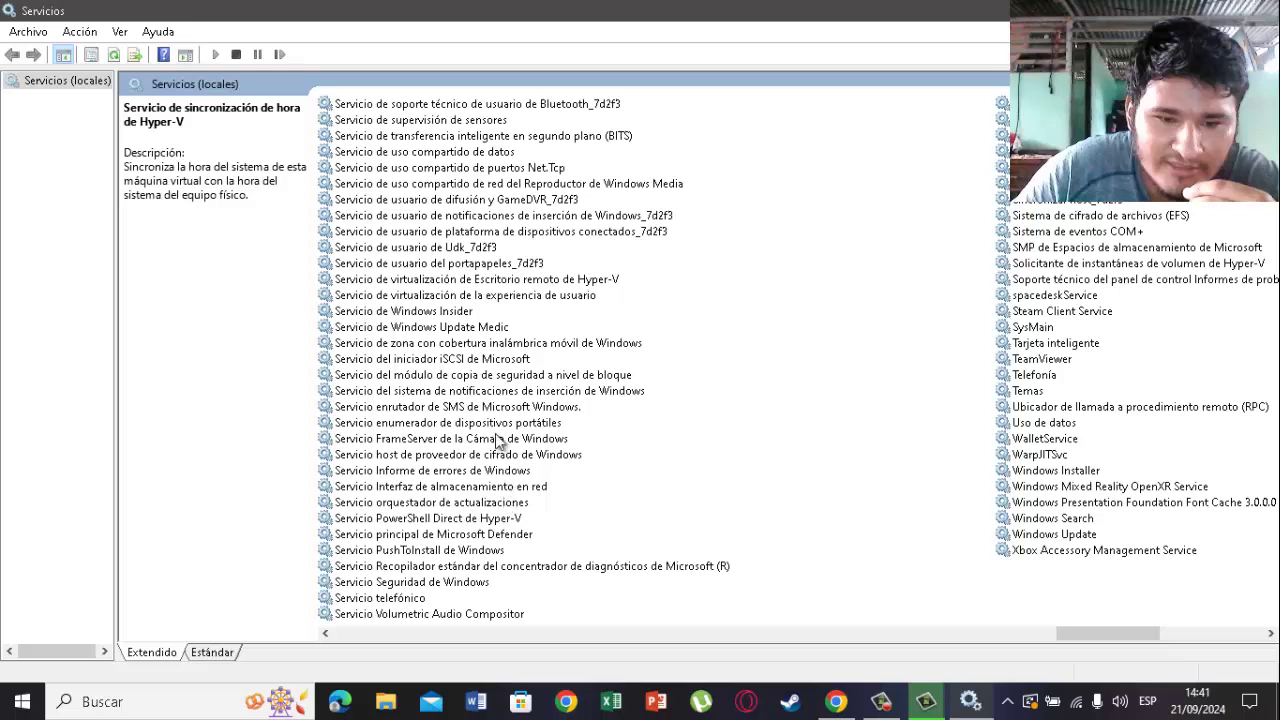
{"action": "left_click", "coordinate": [508, 280]}
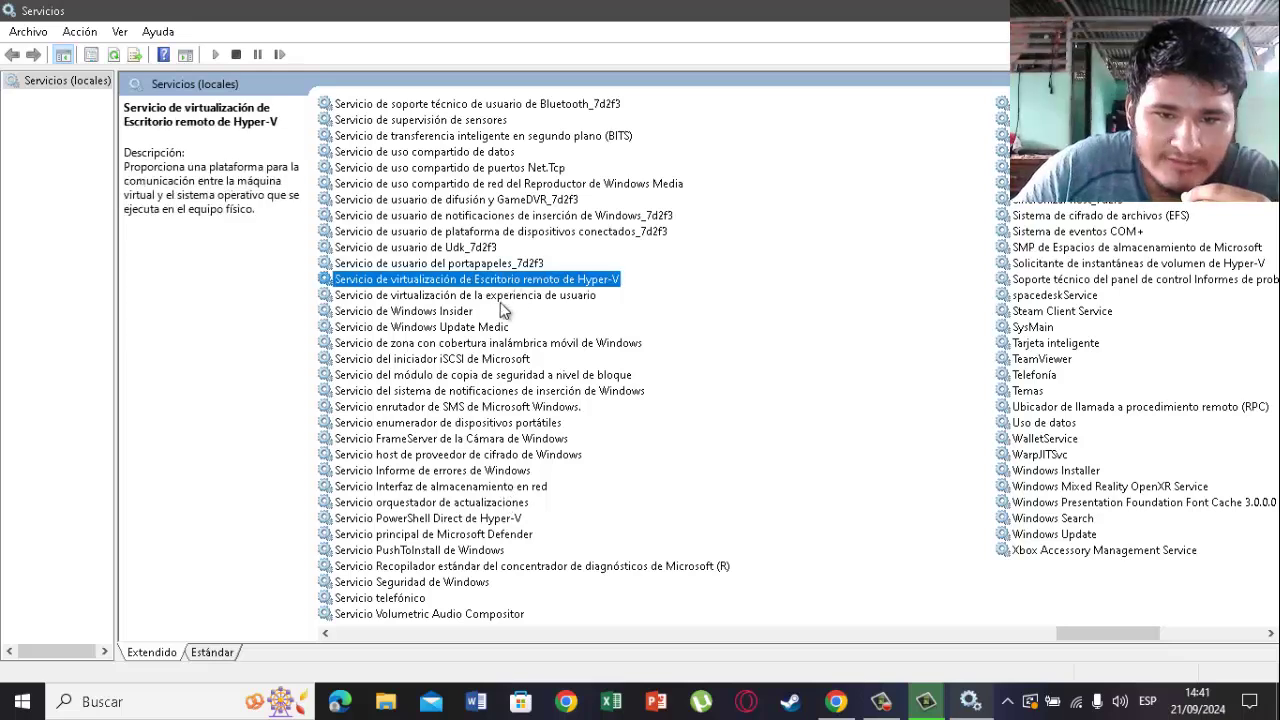
{"action": "left_click", "coordinate": [500, 520]}
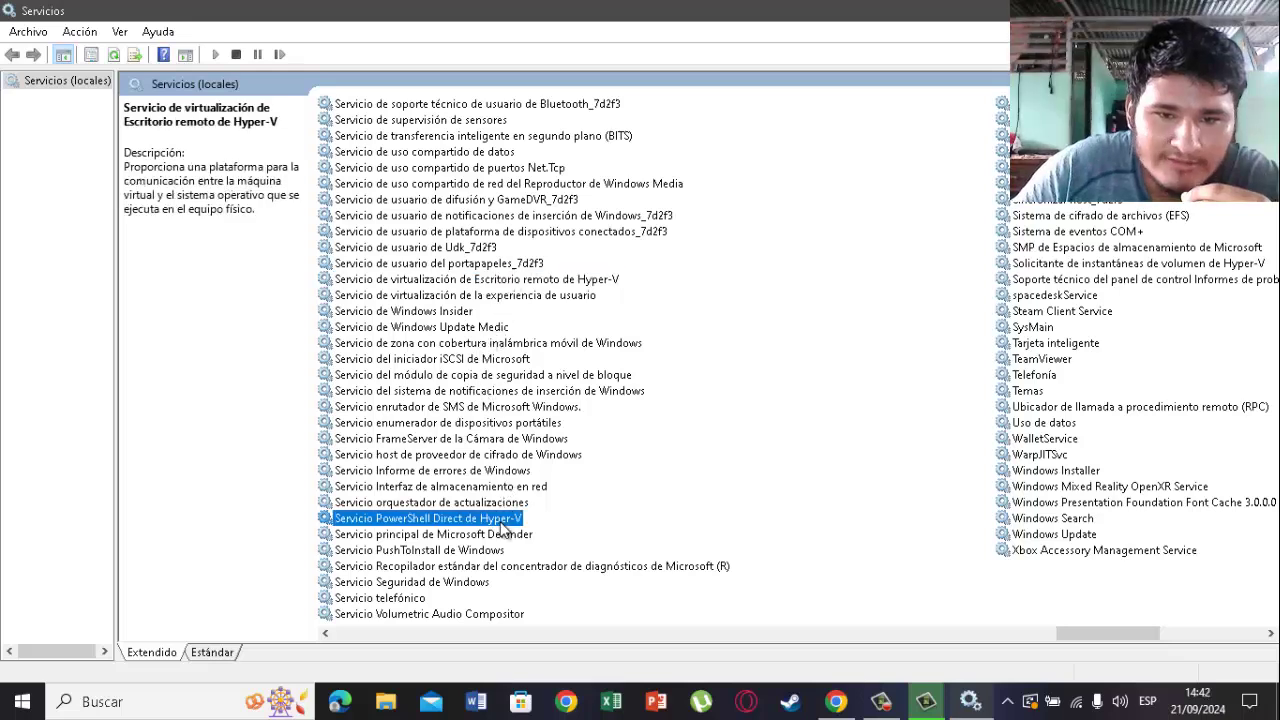
{"action": "left_click", "coordinate": [545, 284]}
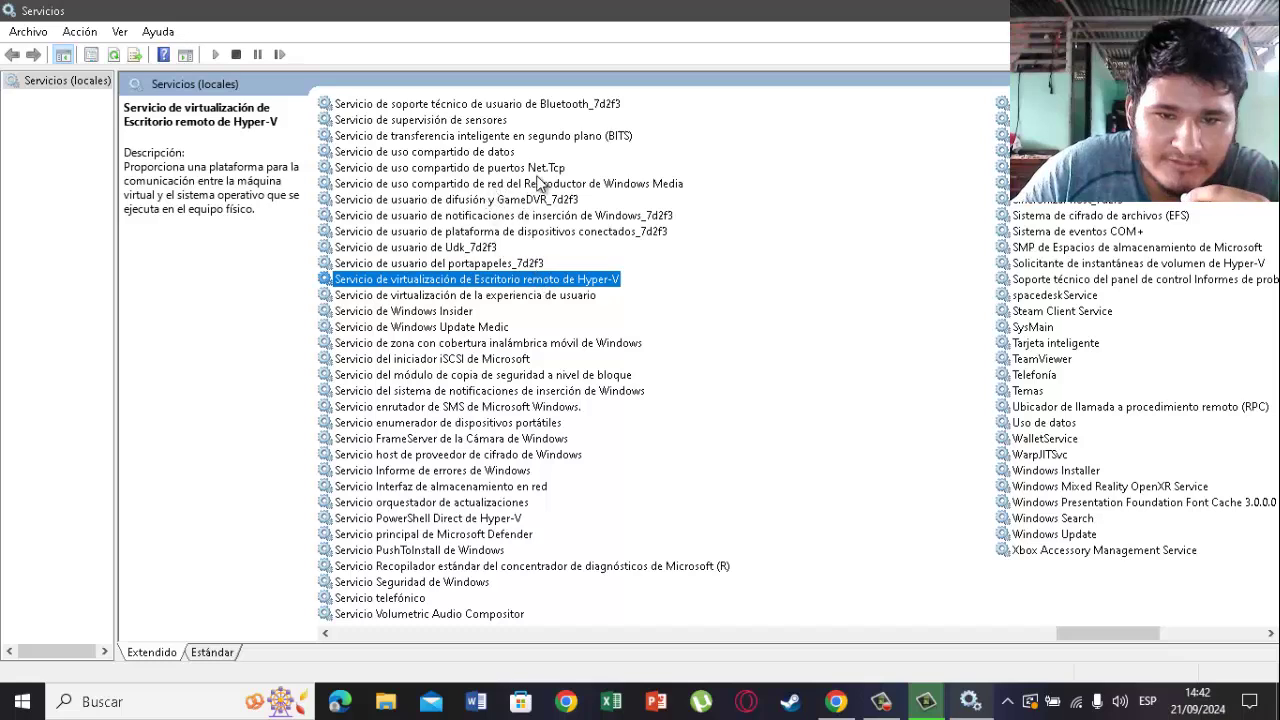
{"action": "scroll", "coordinate": [530, 180], "scroll_direction": "down", "scroll_amount": 2}
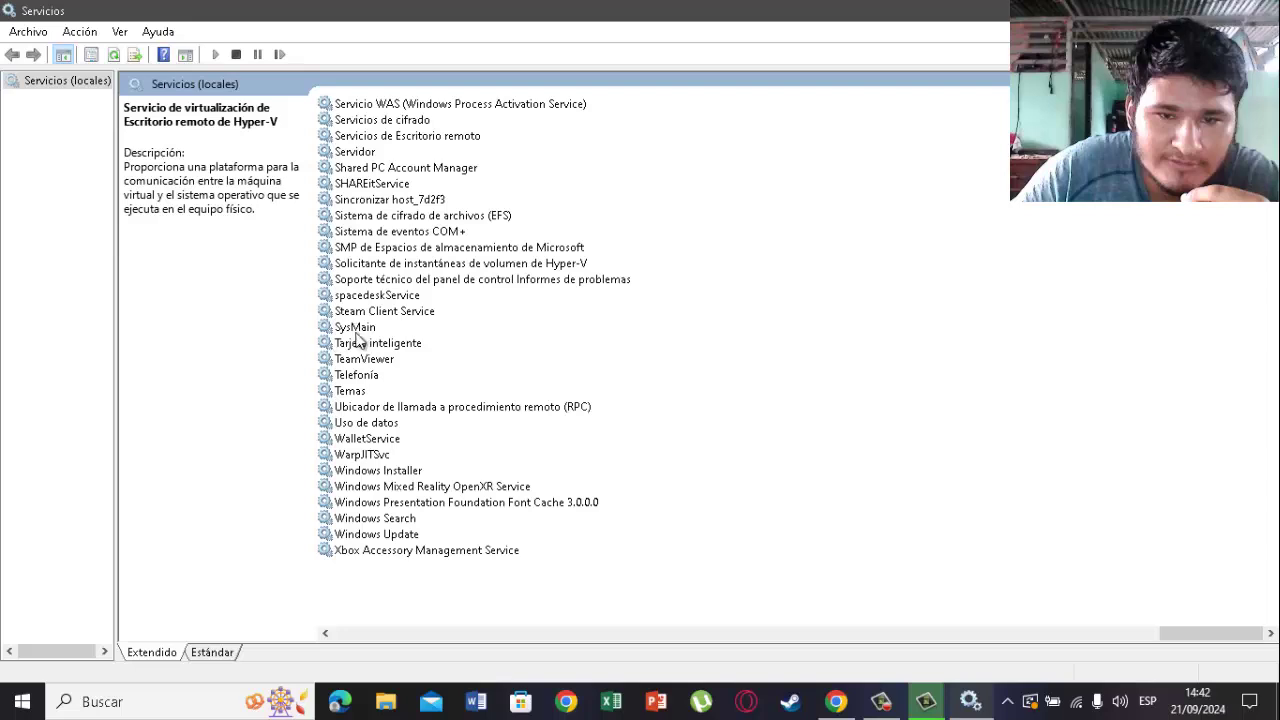
- Try Deshabilitado as the startup type of the SysMain service, restore it to Automático and accept the properties
{"action": "left_click", "coordinate": [358, 330]}
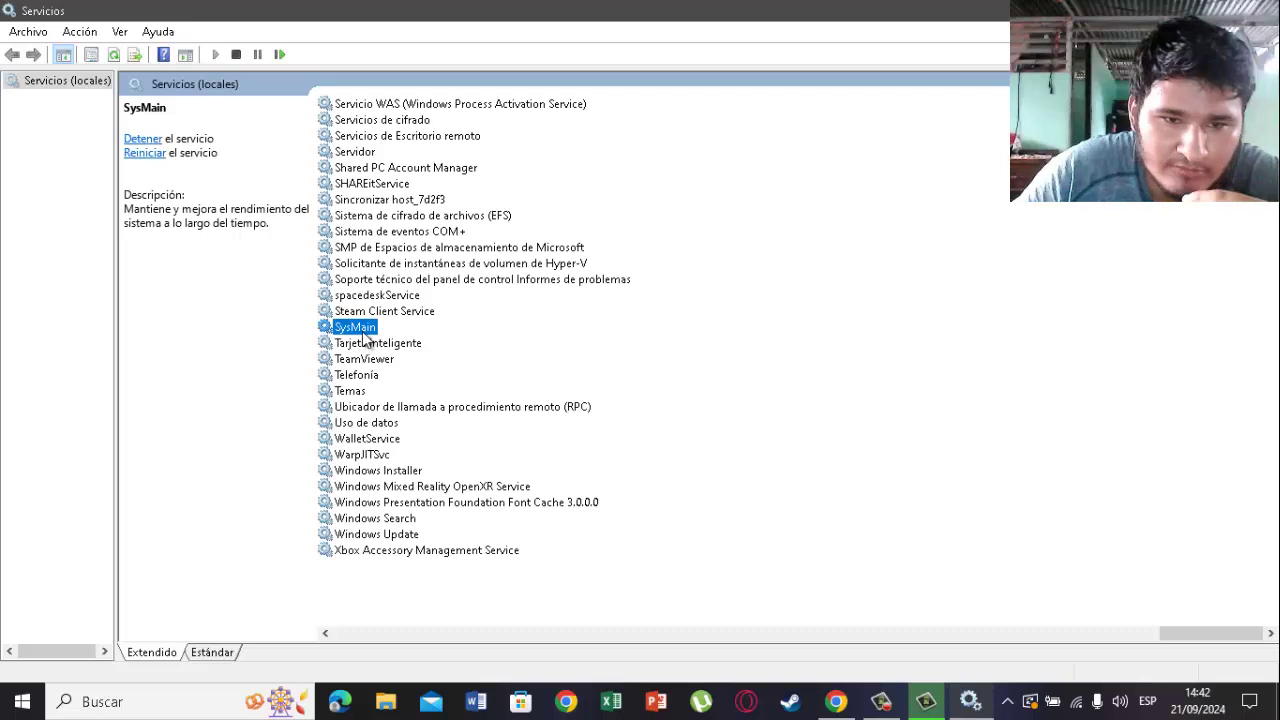
{"action": "double_click", "coordinate": [362, 330]}
{"action": "left_click", "coordinate": [600, 319]}
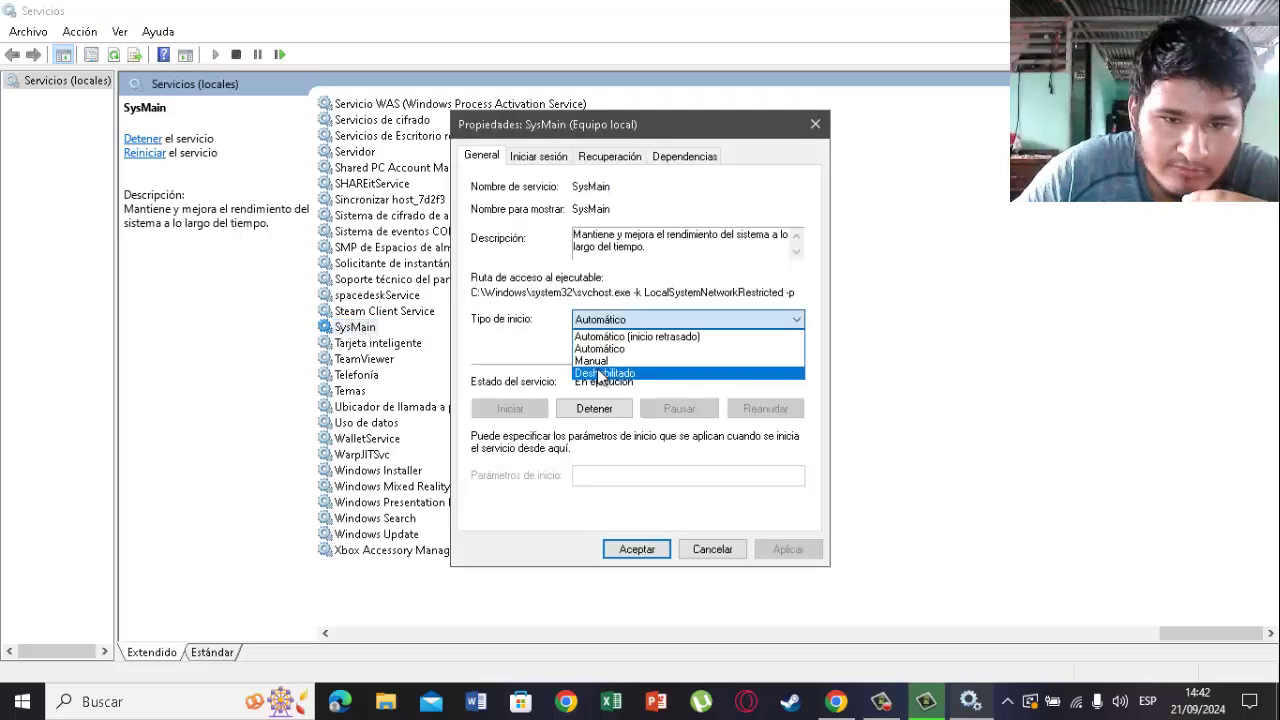
{"action": "left_click", "coordinate": [600, 373]}
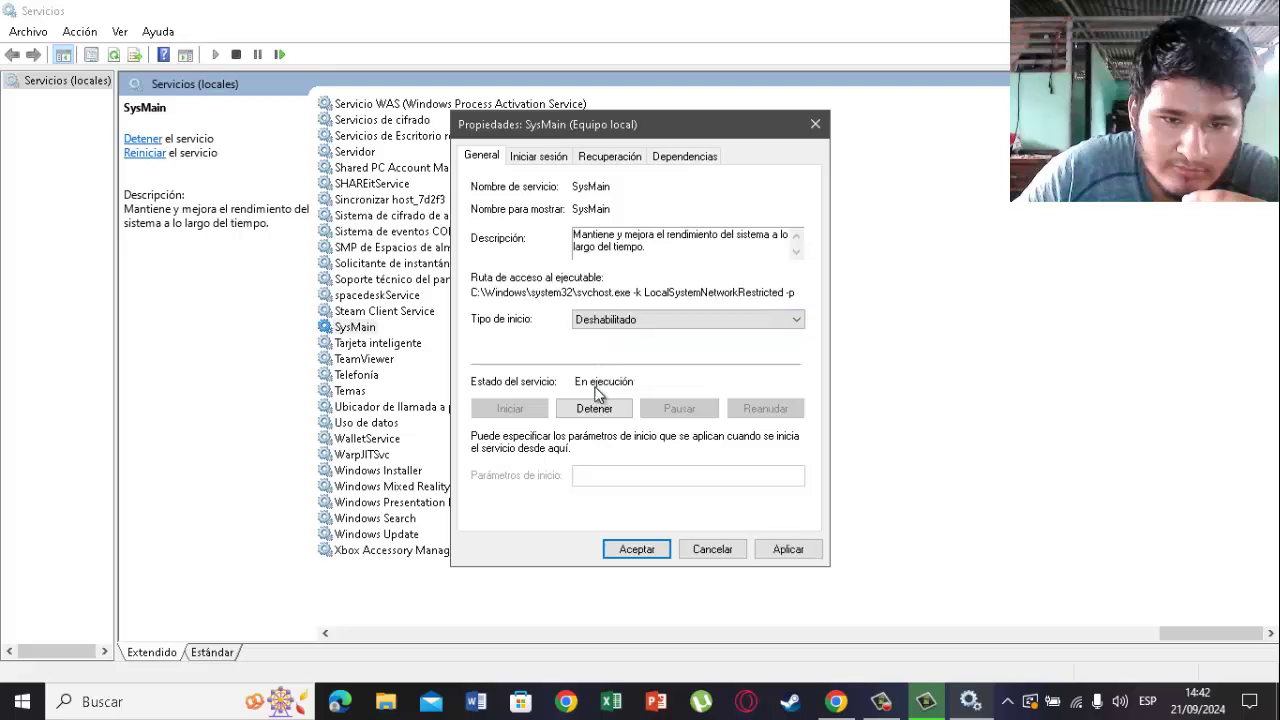
{"action": "left_click", "coordinate": [620, 320]}
{"action": "left_click", "coordinate": [605, 349]}
{"action": "left_click", "coordinate": [789, 552]}
{"action": "left_click", "coordinate": [633, 552]}
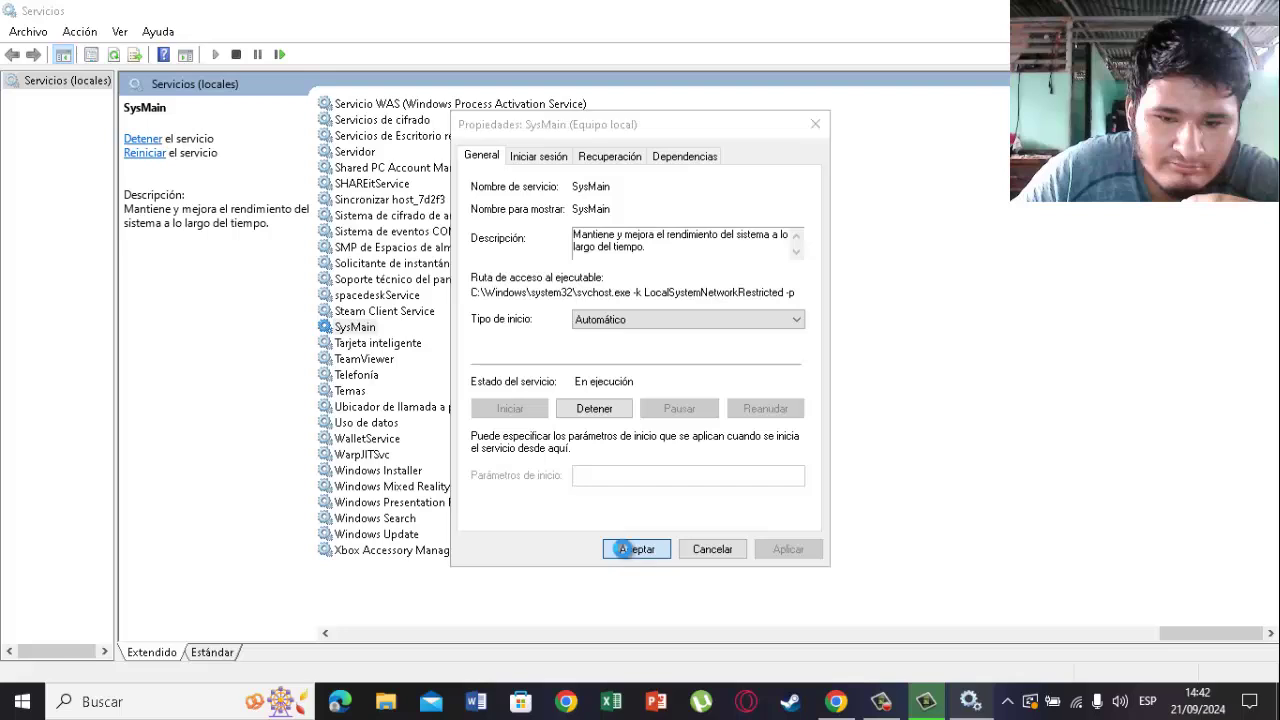
- Check the startup type in the properties of the Telefonía service and accept them without changes
{"action": "left_click", "coordinate": [364, 378]}
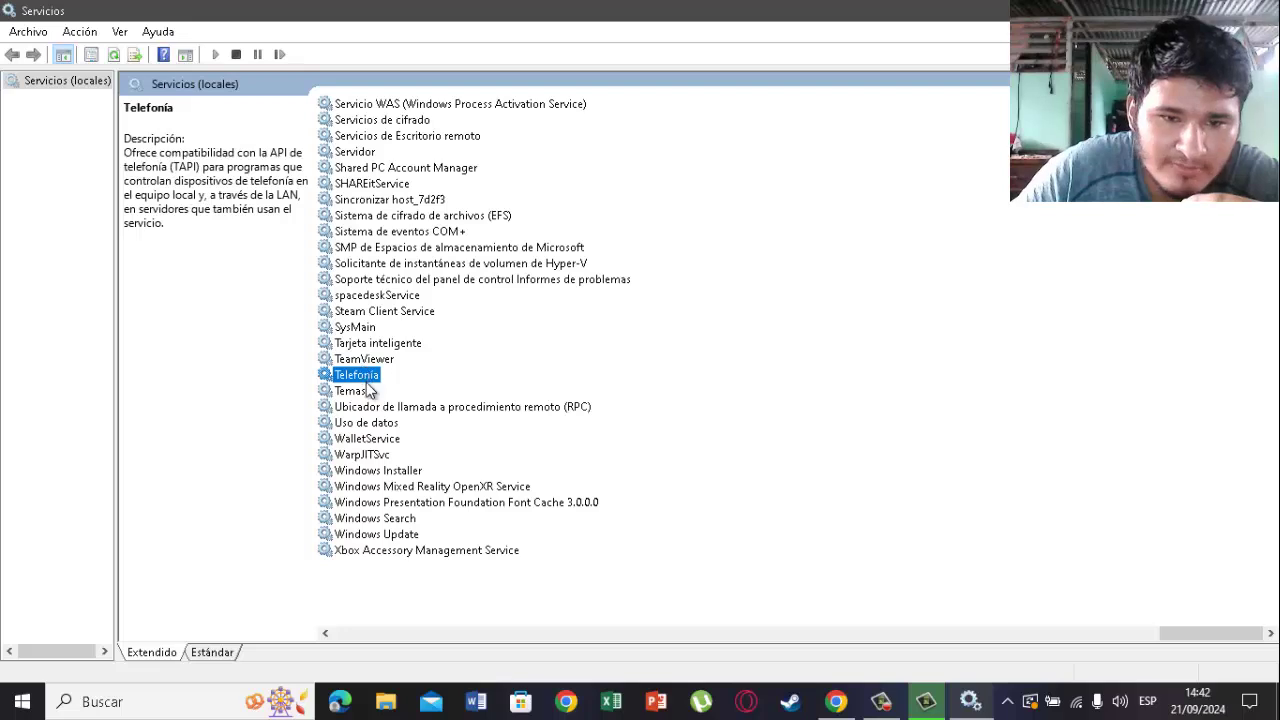
{"action": "double_click", "coordinate": [362, 380]}
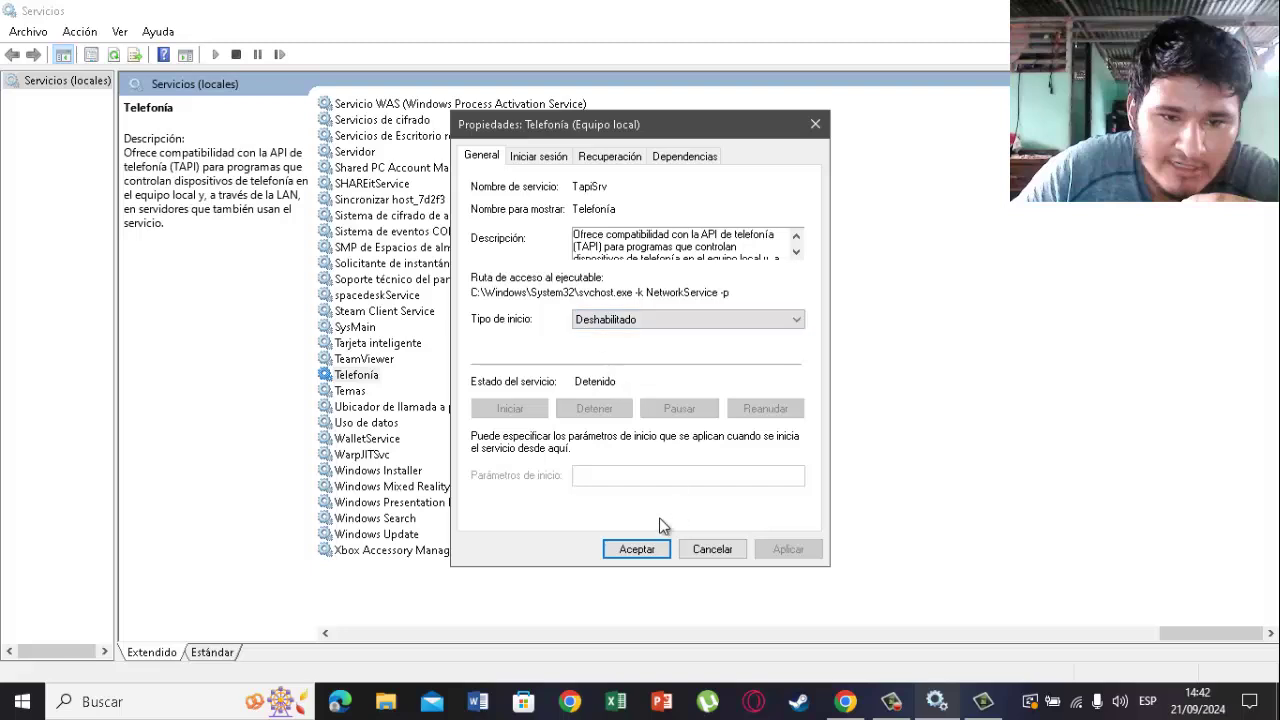
{"action": "left_click", "coordinate": [630, 549]}
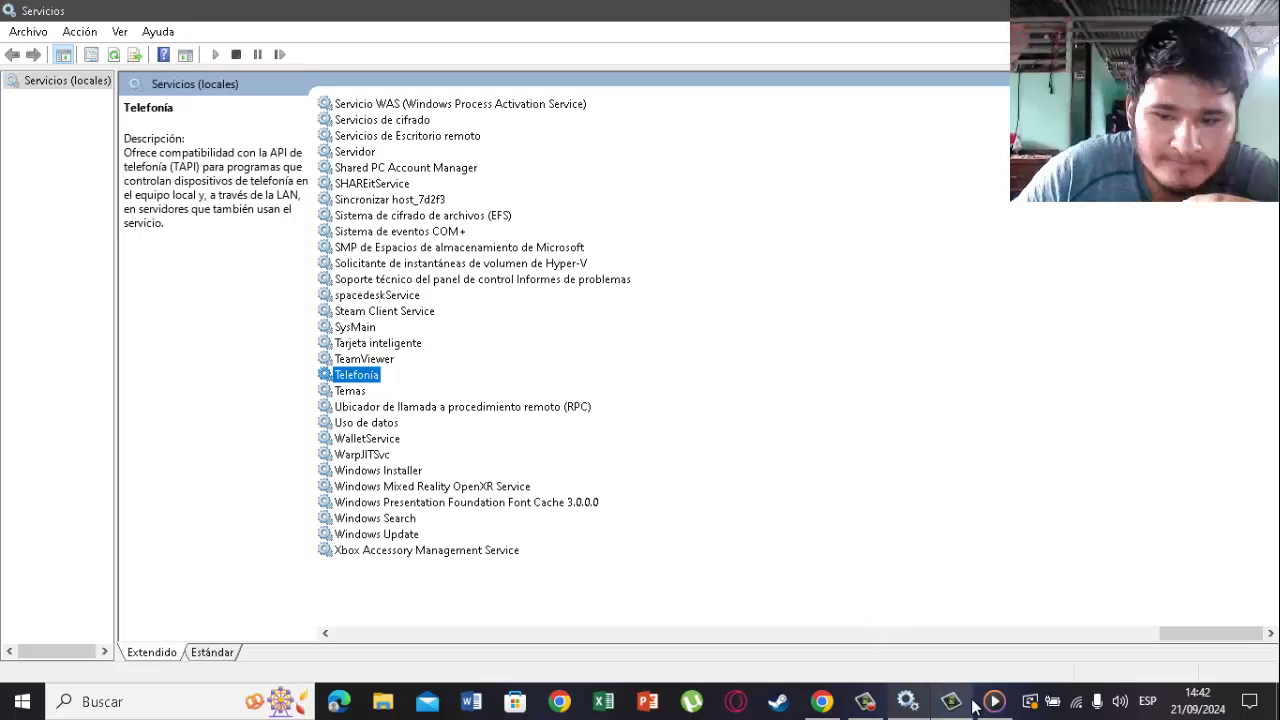
{"action": "left_click", "coordinate": [972, 704]}
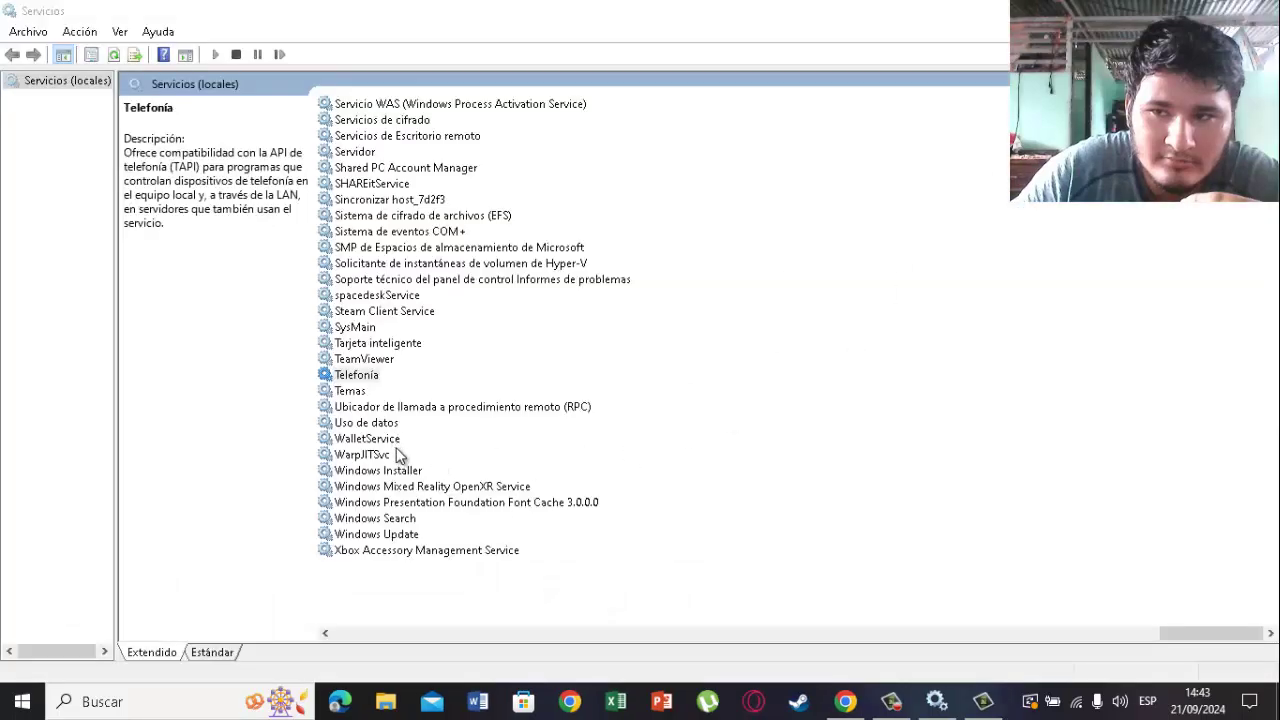
- Set the startup type of the Windows Update service to Deshabilitado, apply the change and accept the properties
{"action": "left_click", "coordinate": [352, 391]}
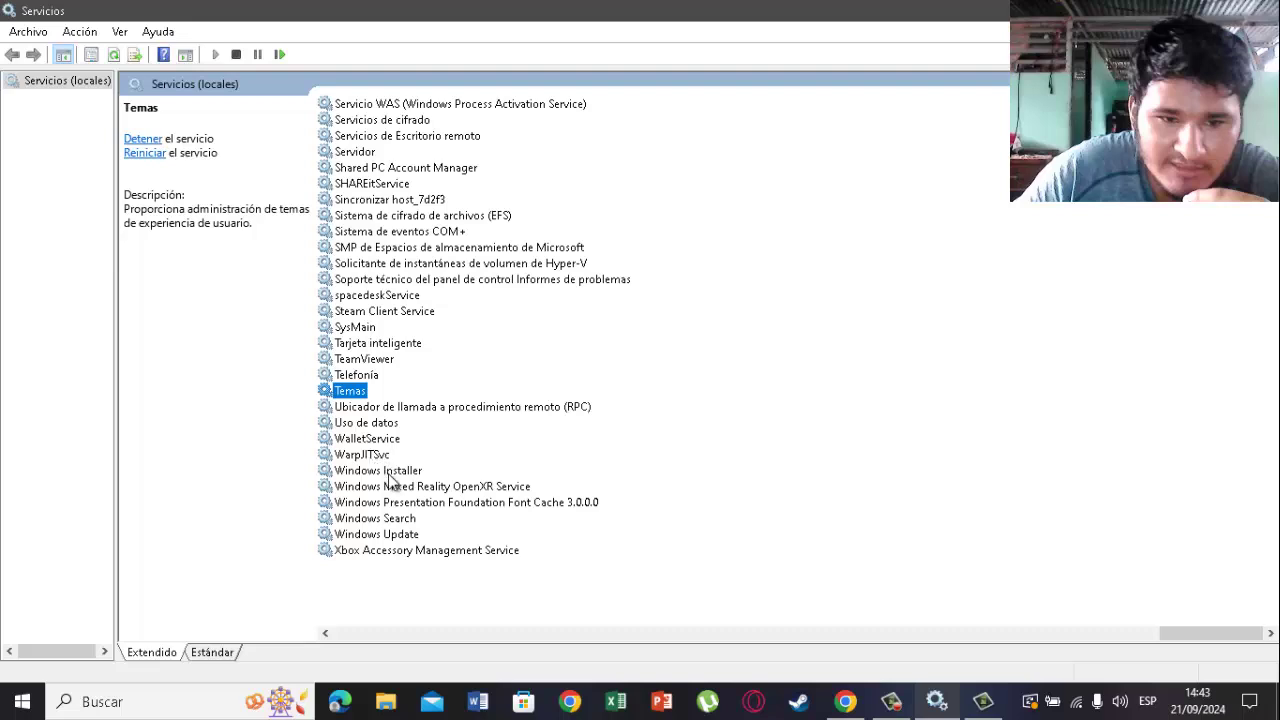
{"action": "double_click", "coordinate": [378, 535]}
{"action": "left_click", "coordinate": [688, 319]}
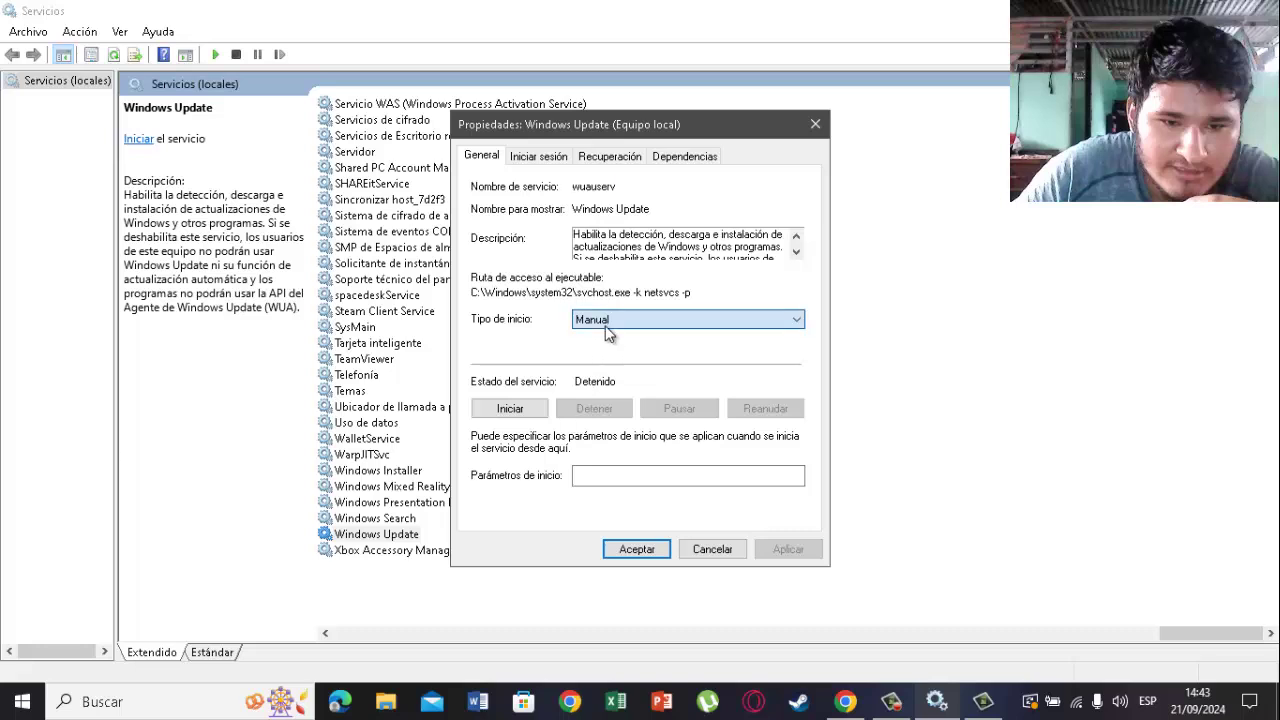
{"action": "left_click", "coordinate": [620, 376]}
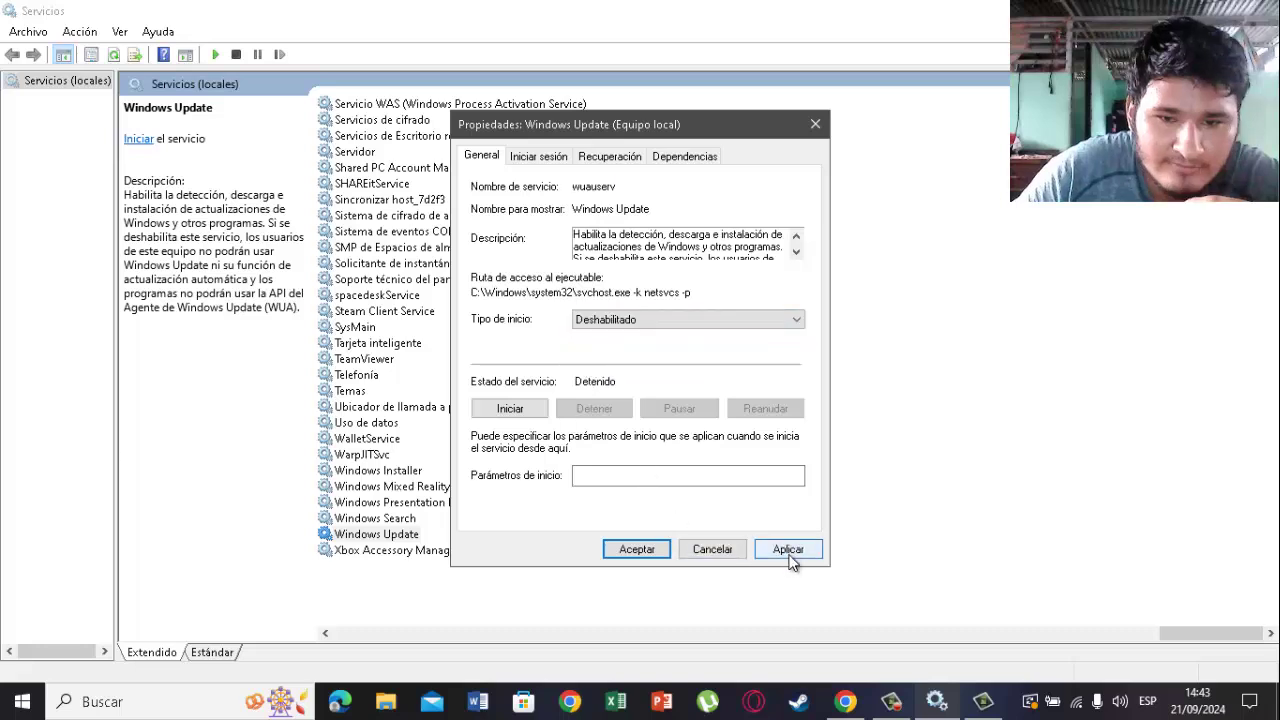
{"action": "left_click", "coordinate": [786, 549]}
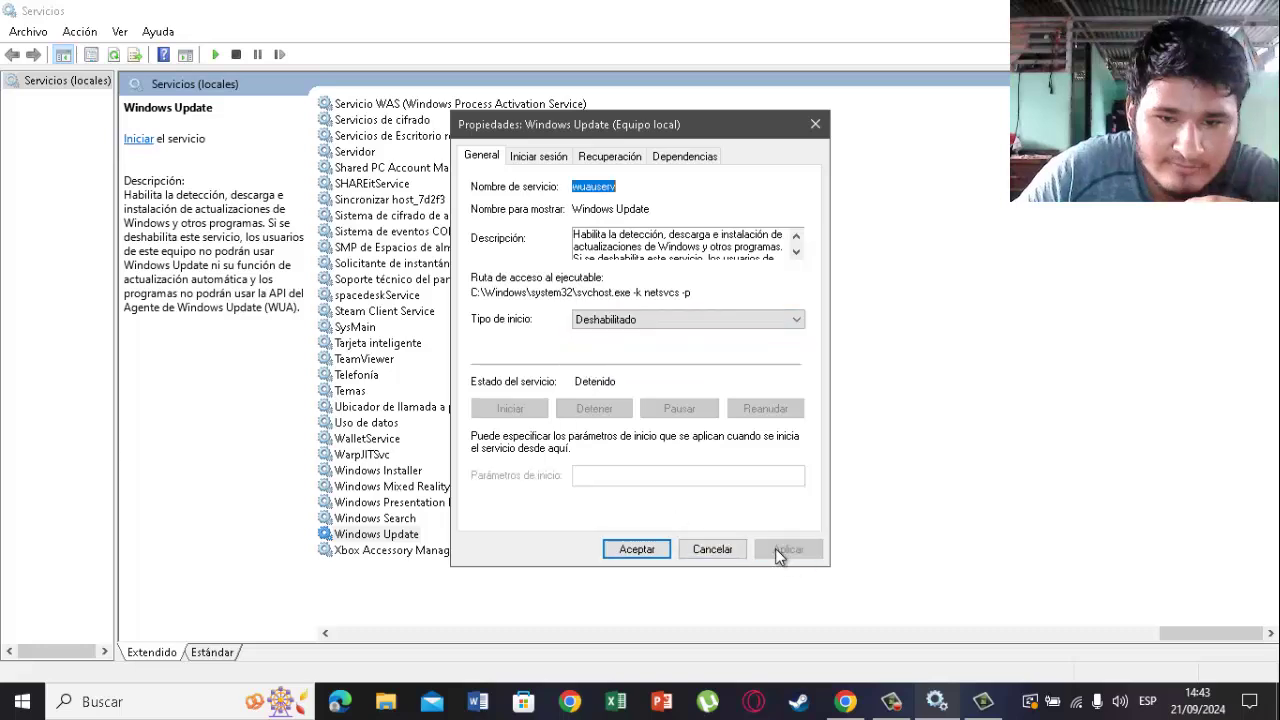
{"action": "left_click", "coordinate": [634, 548]}
{"action": "left_click", "coordinate": [378, 538]}
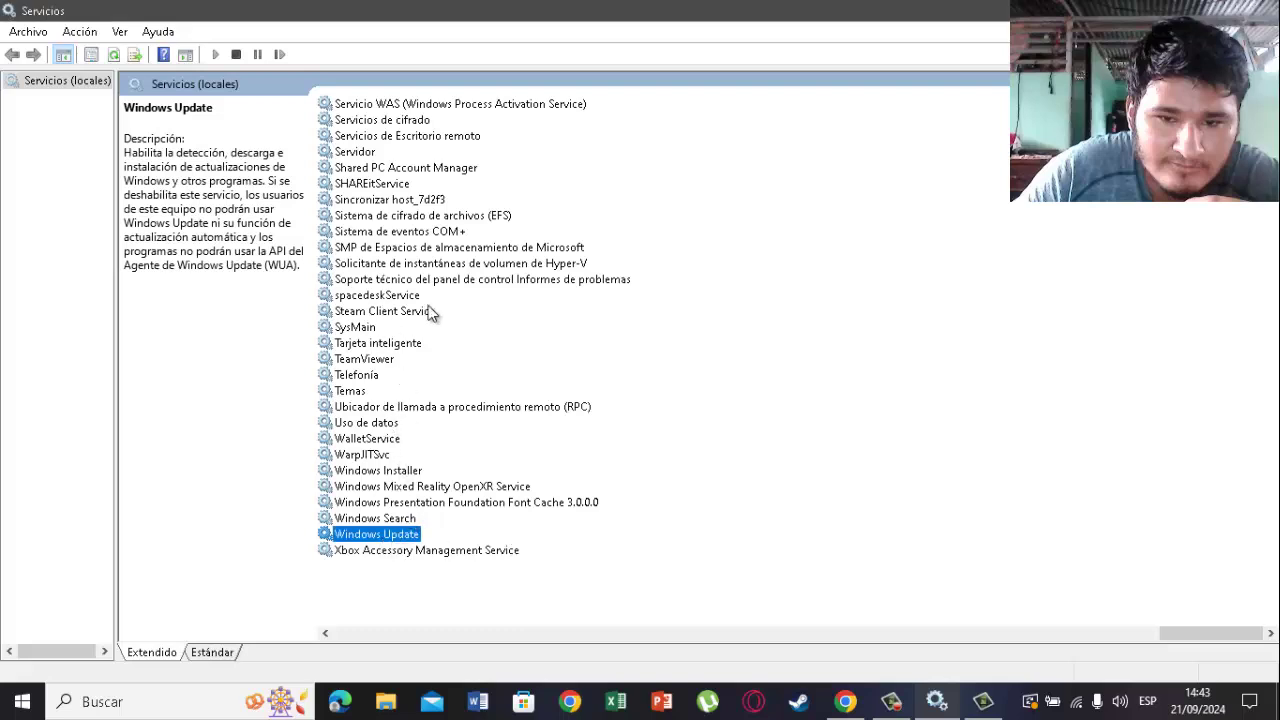
- Check the startup type in the properties of Solicitante de instantáneas de volumen de Hyper-V and accept them
{"action": "left_click", "coordinate": [455, 266]}
{"action": "double_click", "coordinate": [452, 267]}
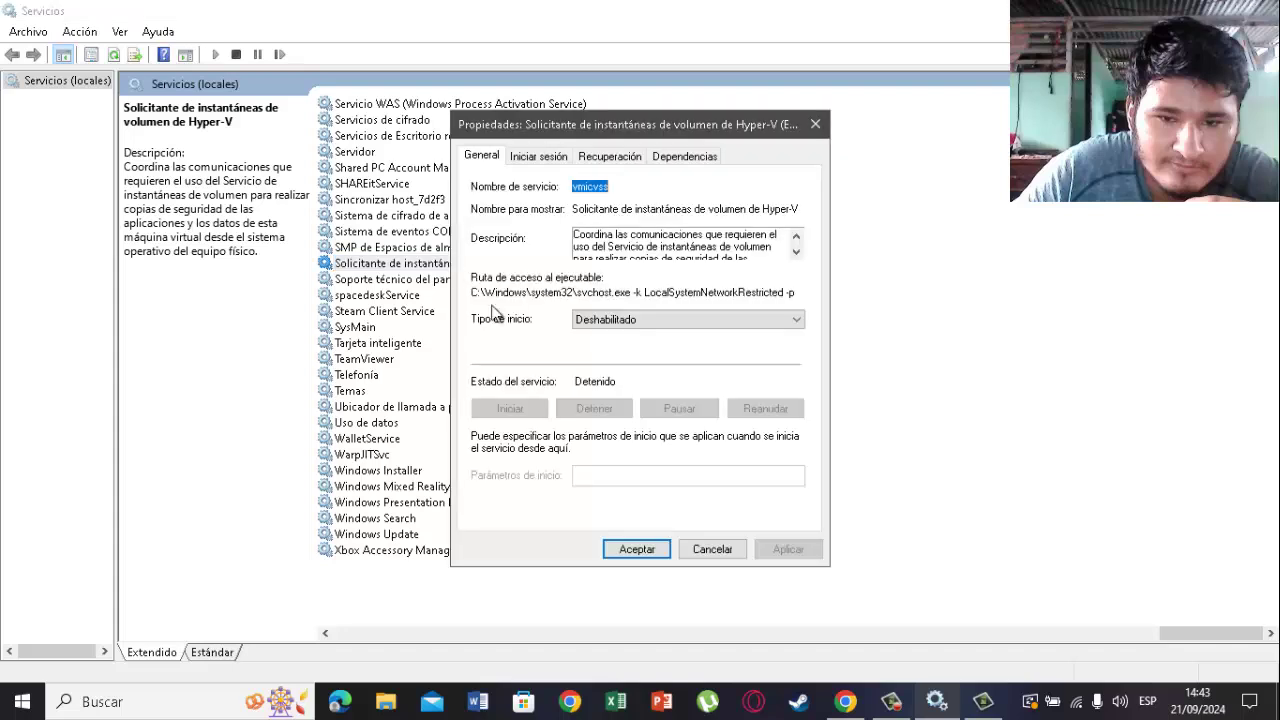
{"action": "left_click", "coordinate": [634, 548]}
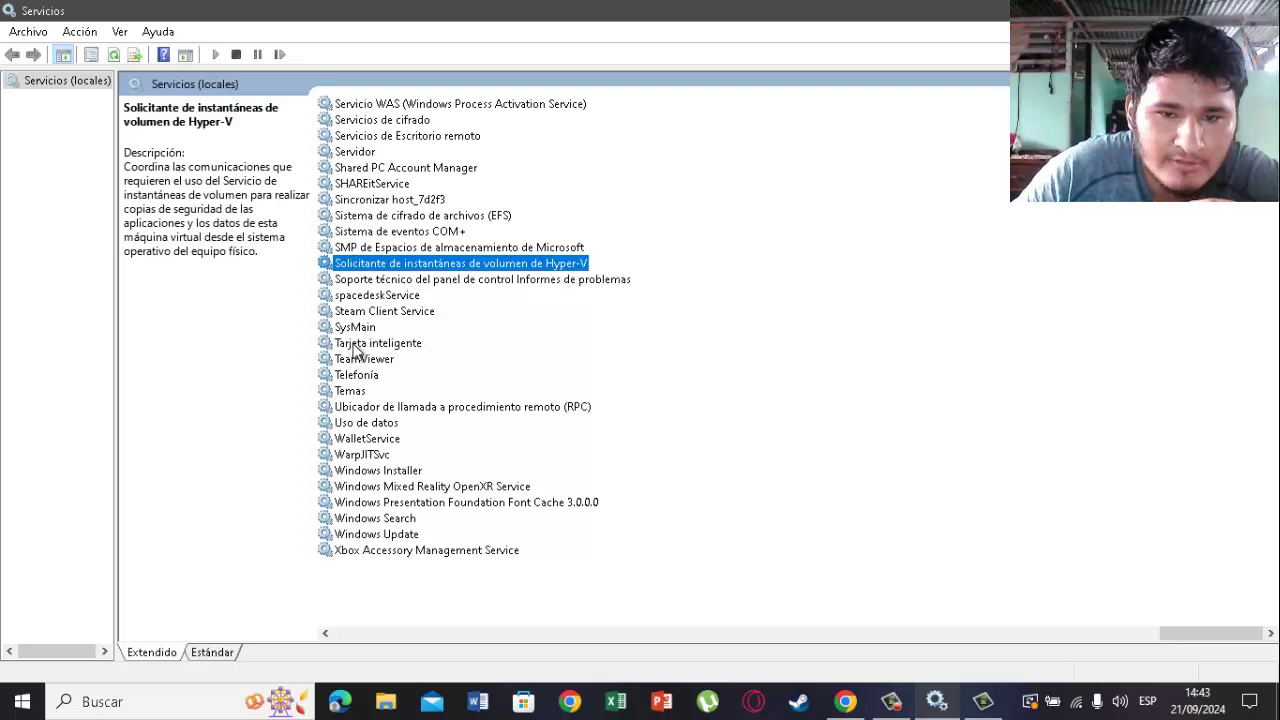
- Check the startup type in the properties of WalletService and accept them without changes
{"action": "left_click", "coordinate": [361, 377]}
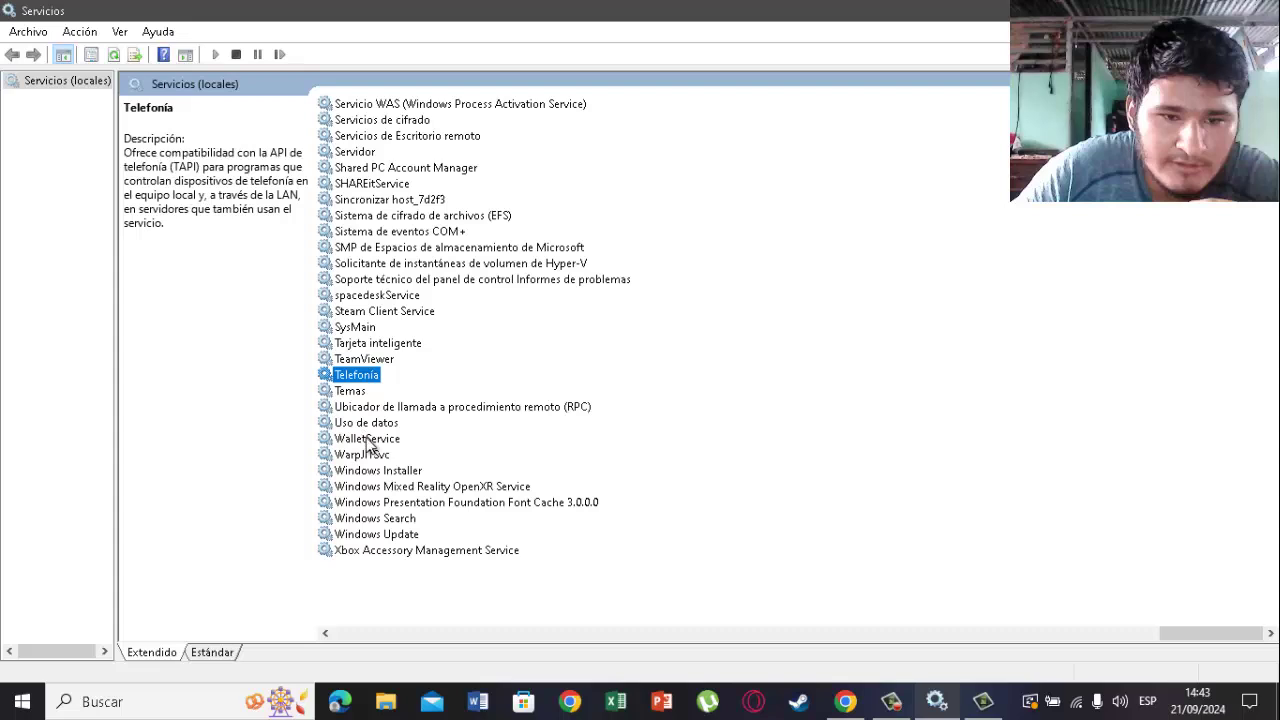
{"action": "double_click", "coordinate": [381, 440]}
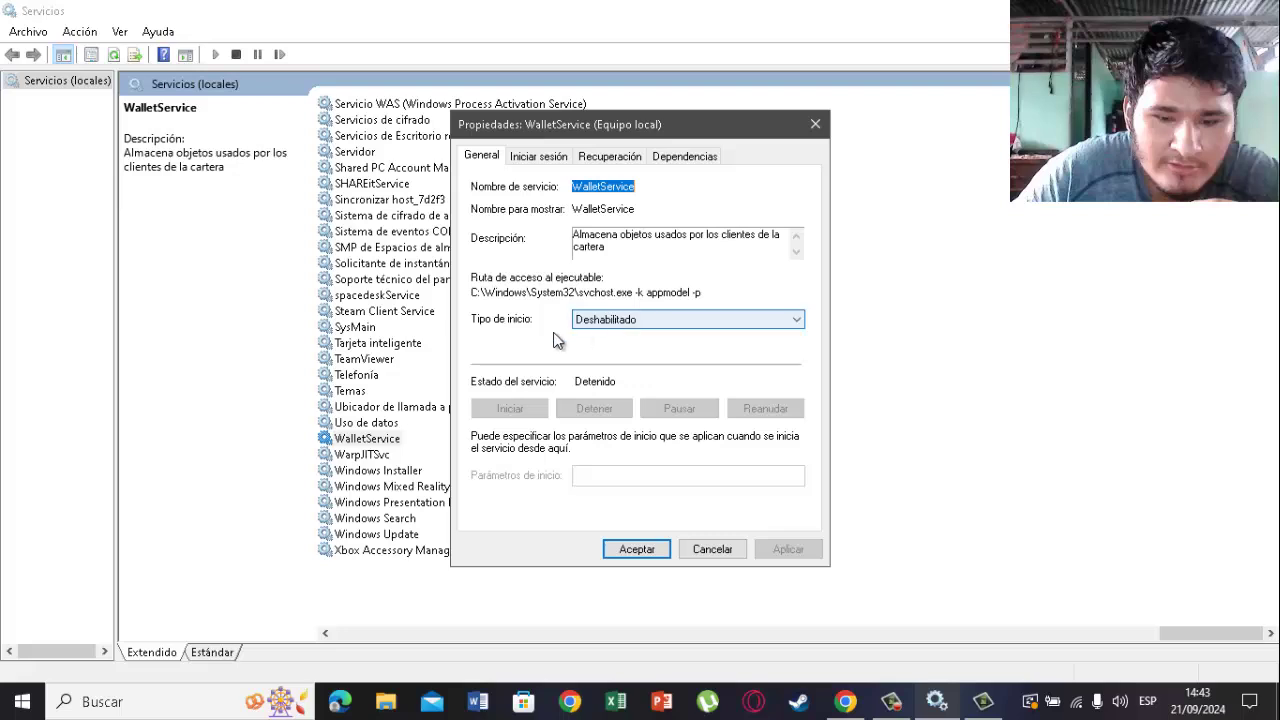
{"action": "left_click", "coordinate": [636, 550]}
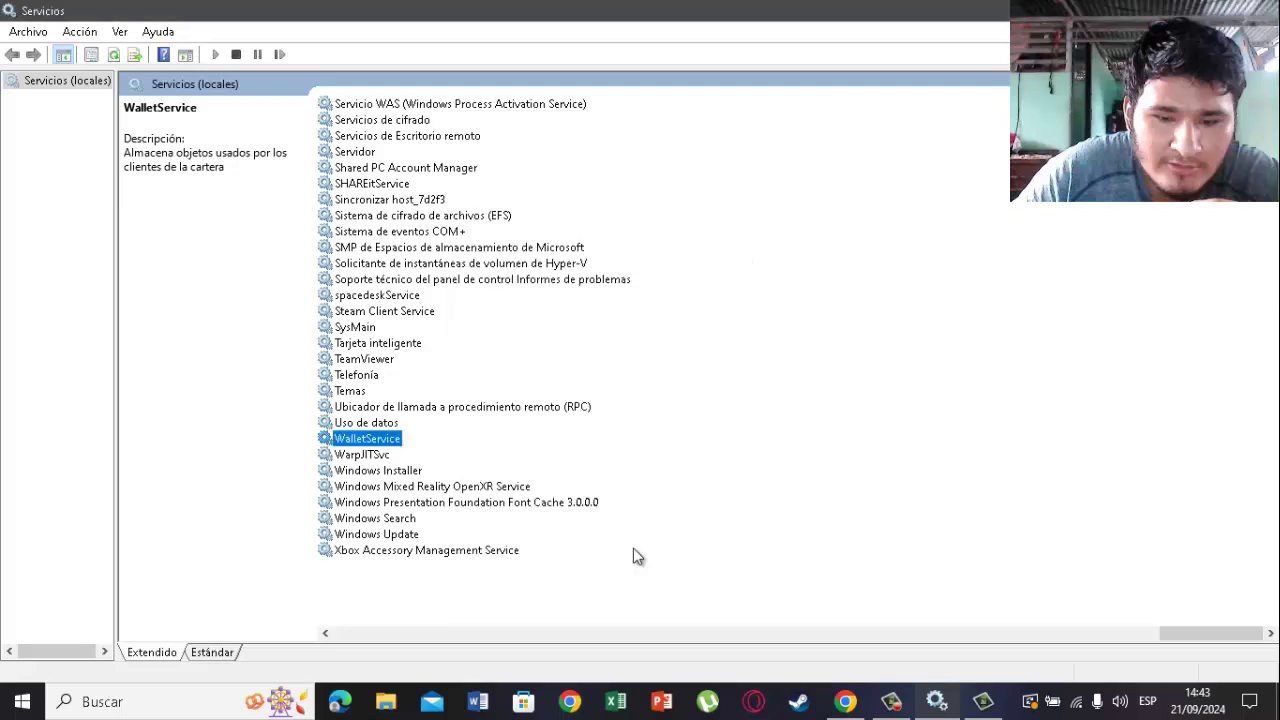
- Minimize the screen recorder and close the Services window
{"action": "left_click", "coordinate": [880, 701]}
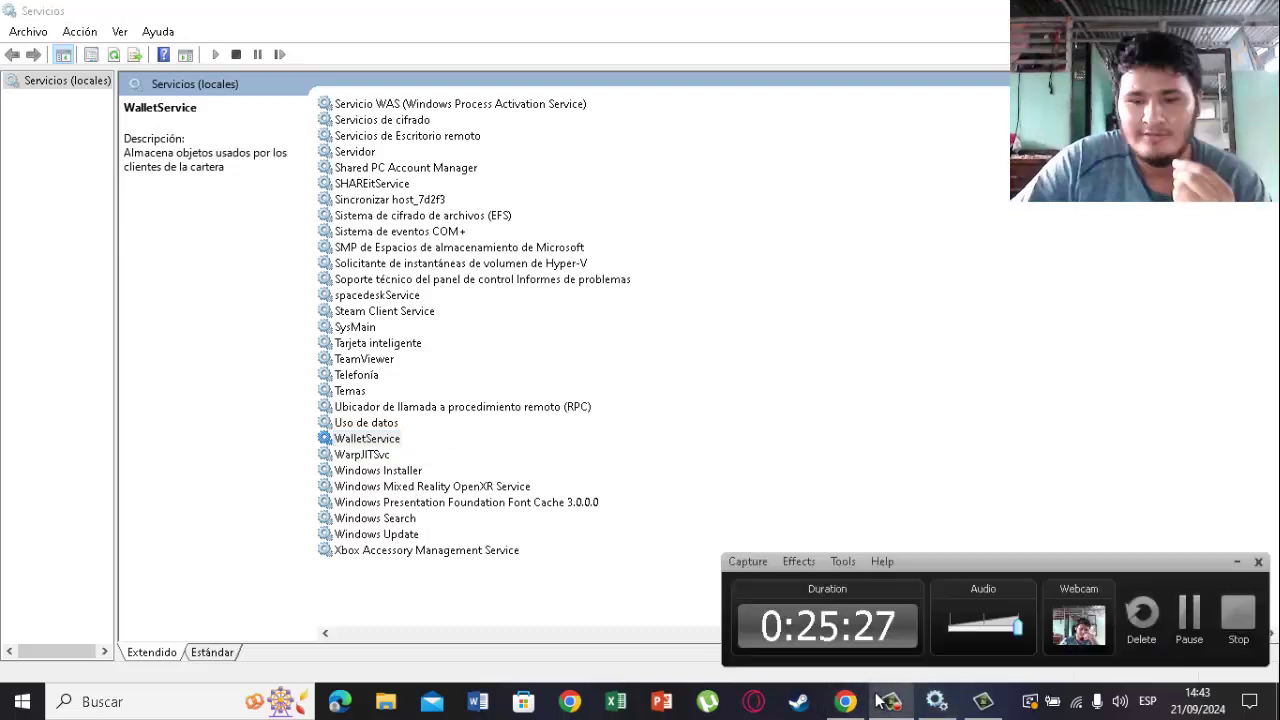
{"action": "left_click", "coordinate": [1237, 561]}
{"action": "scroll", "coordinate": [357, 277], "scroll_direction": "left", "scroll_amount": 10}
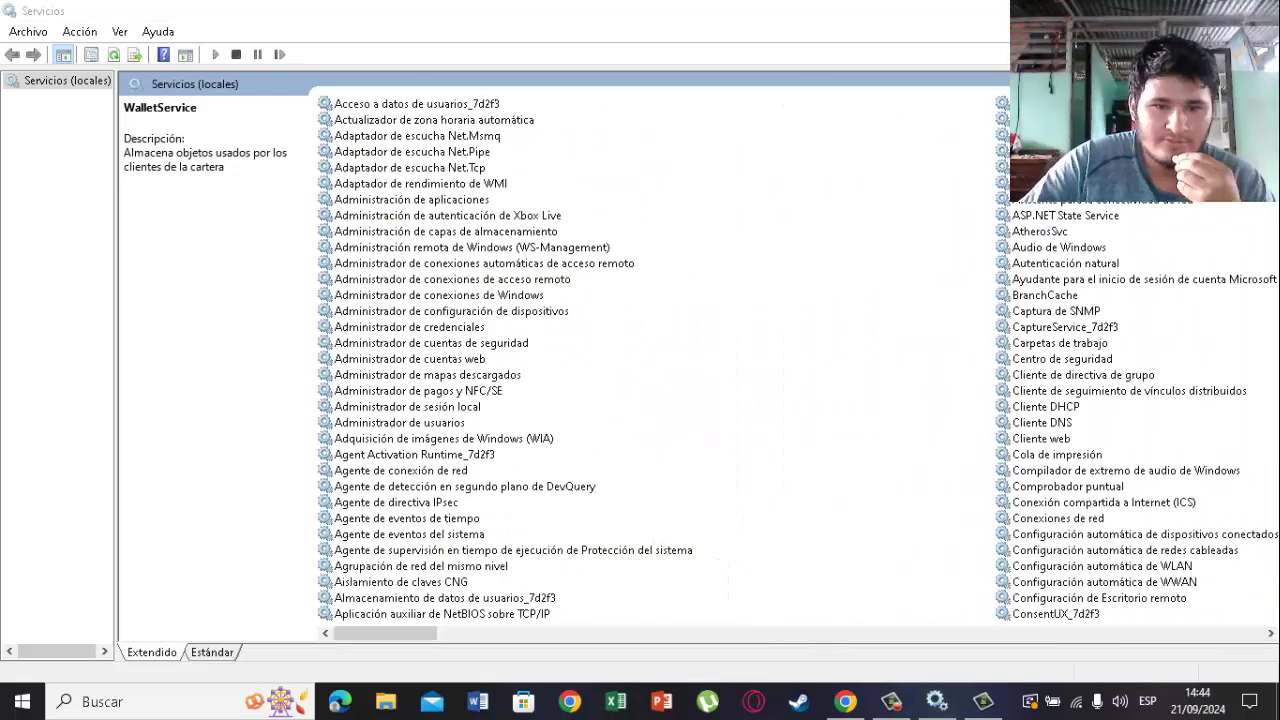
{"action": "key", "text": "alt+F4"}
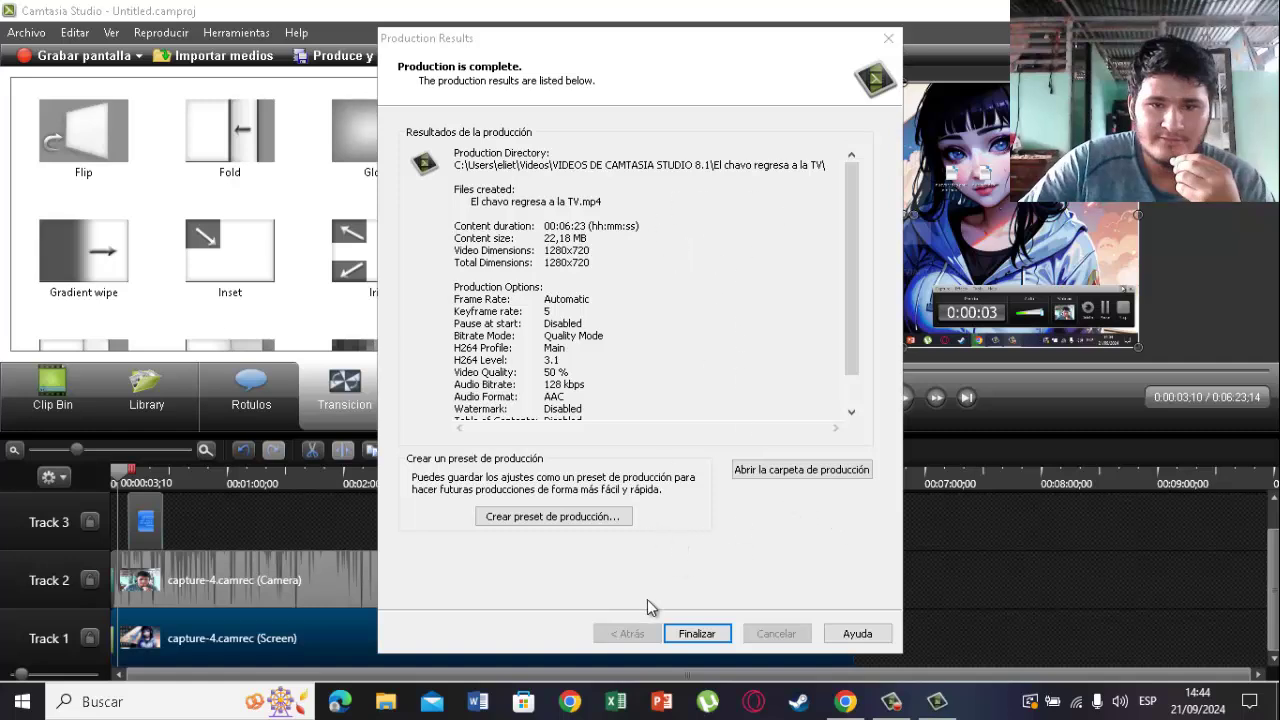
- Finish the production results dialog in Camtasia Studio and quit the program without saving changes to Untitled.camproj
{"action": "left_click", "coordinate": [665, 633]}
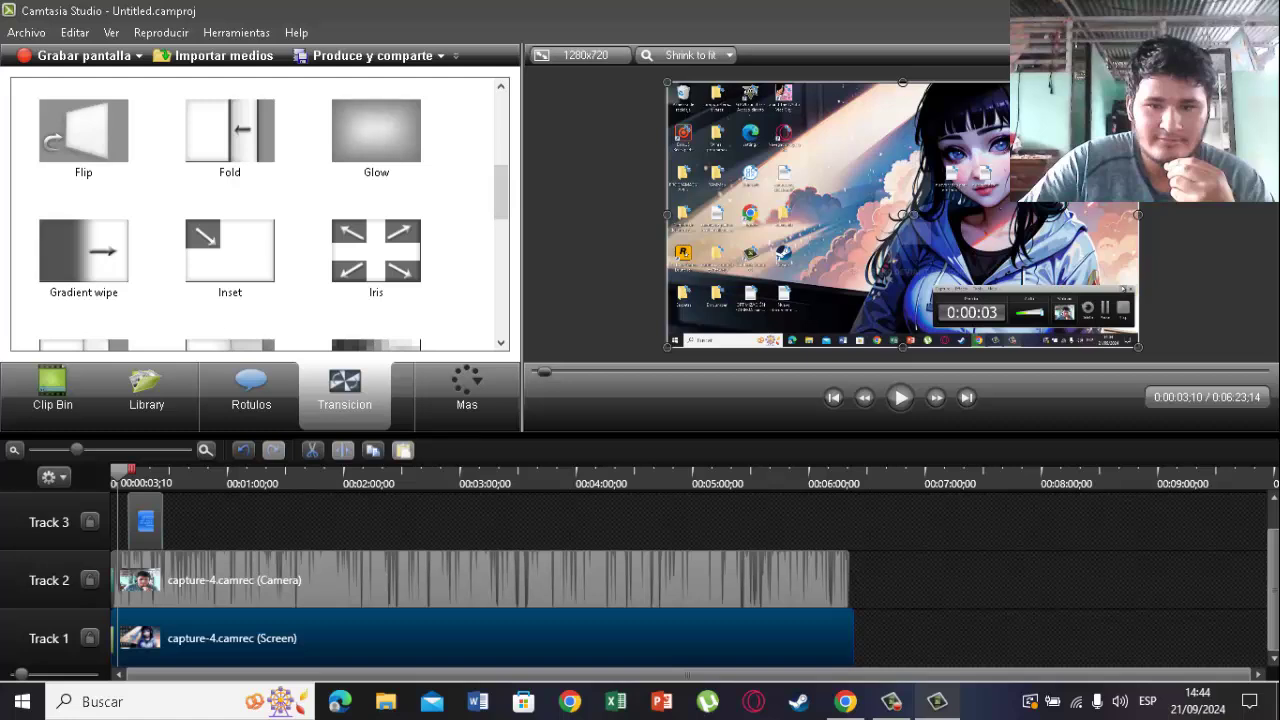
{"action": "key", "text": "alt+F4"}
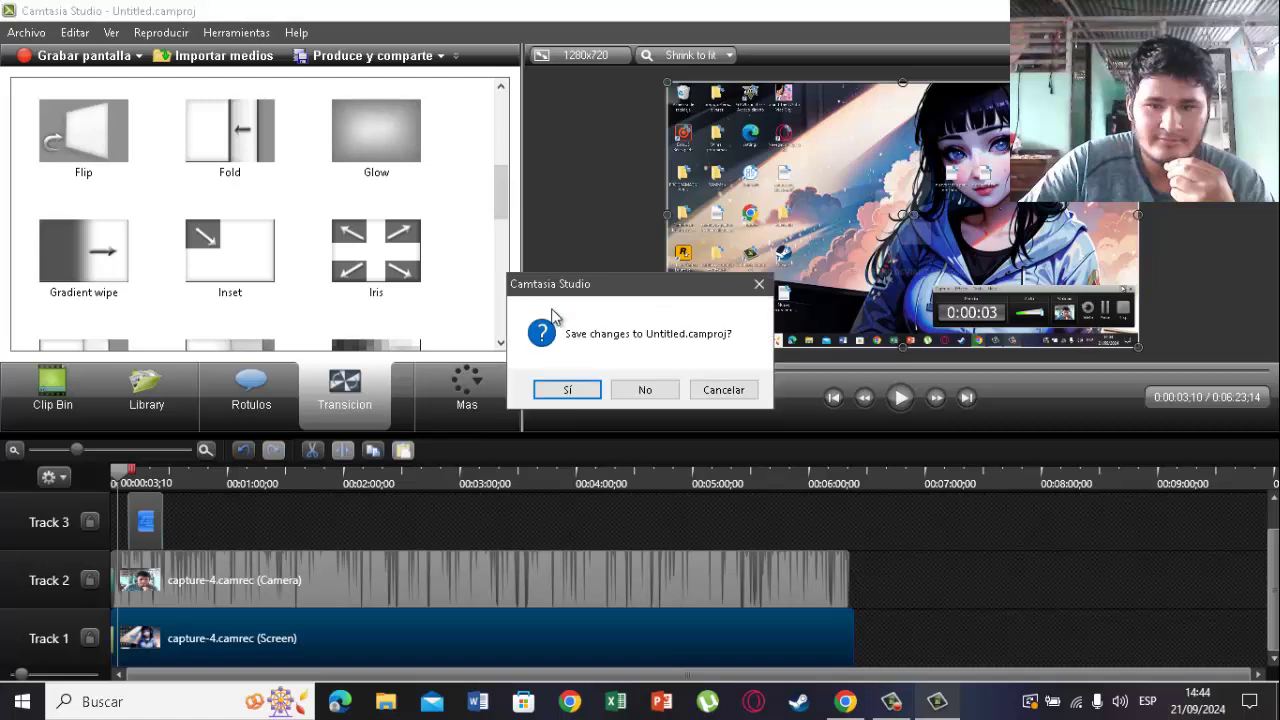
{"action": "left_click", "coordinate": [651, 389]}
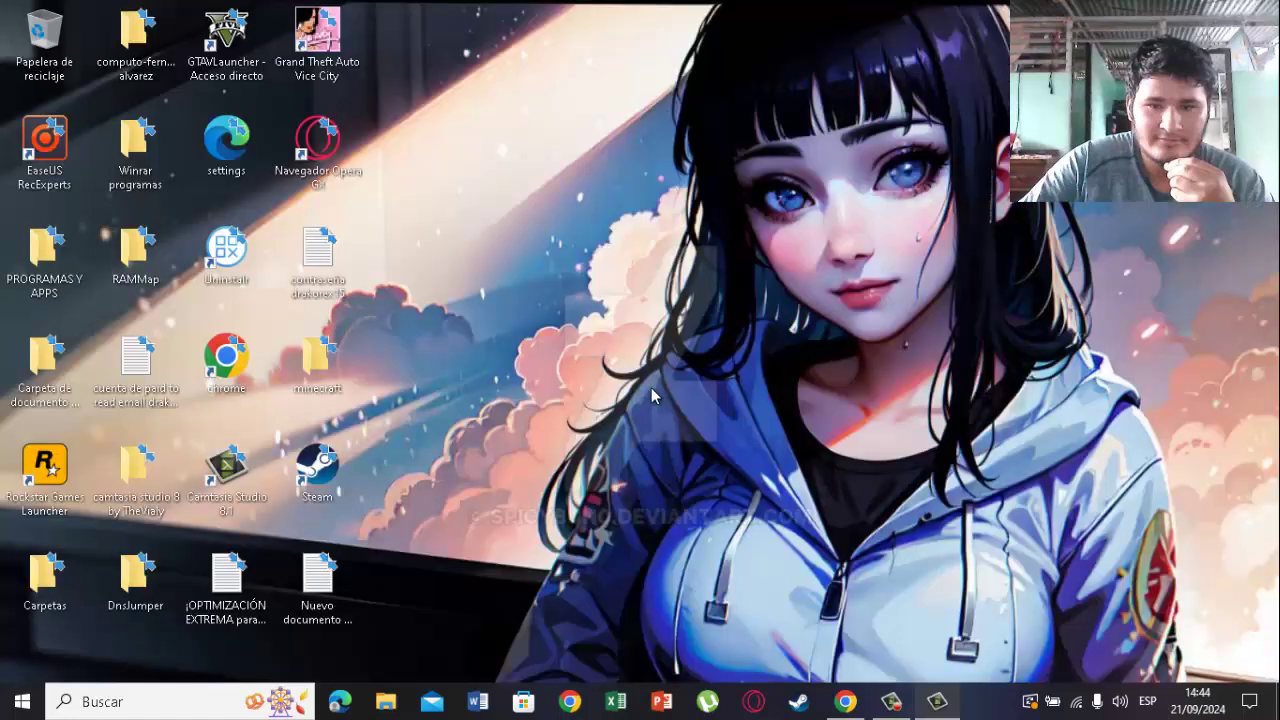
- Switch to Chrome and look through the most recent uploads on the YouTube channel's Videos page
{"action": "left_click", "coordinate": [847, 703]}
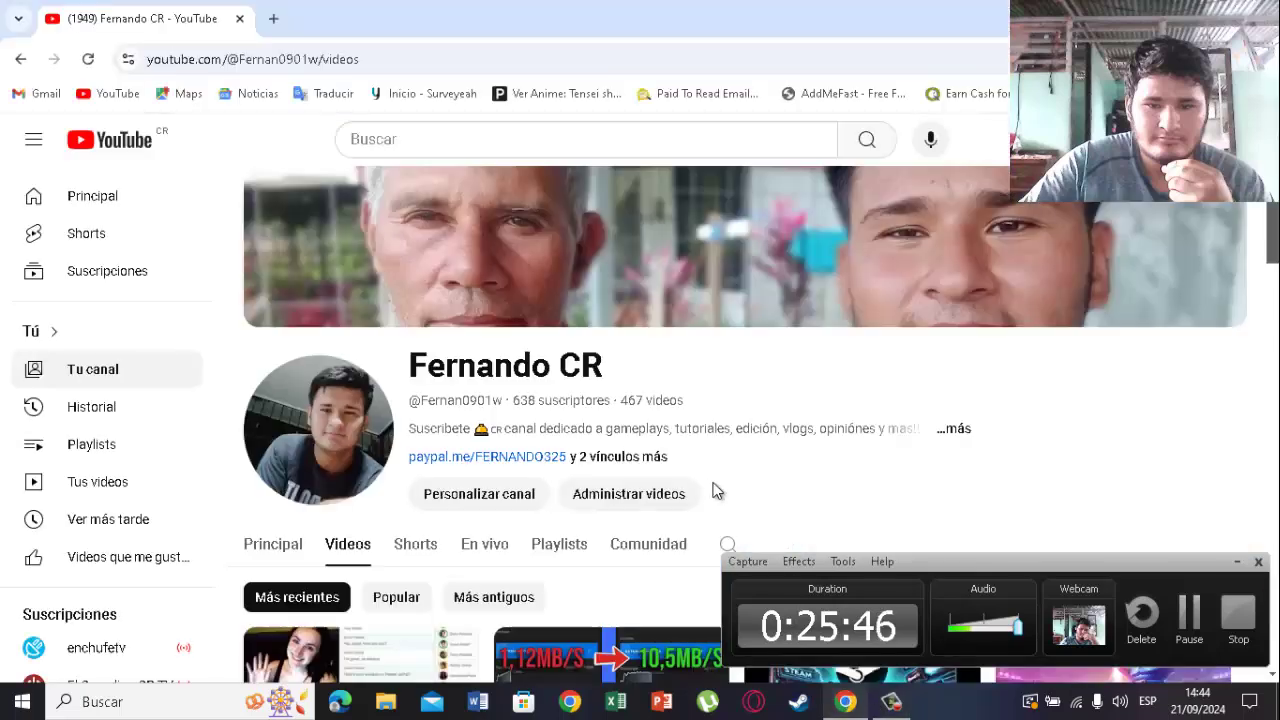
{"action": "left_click", "coordinate": [349, 555]}
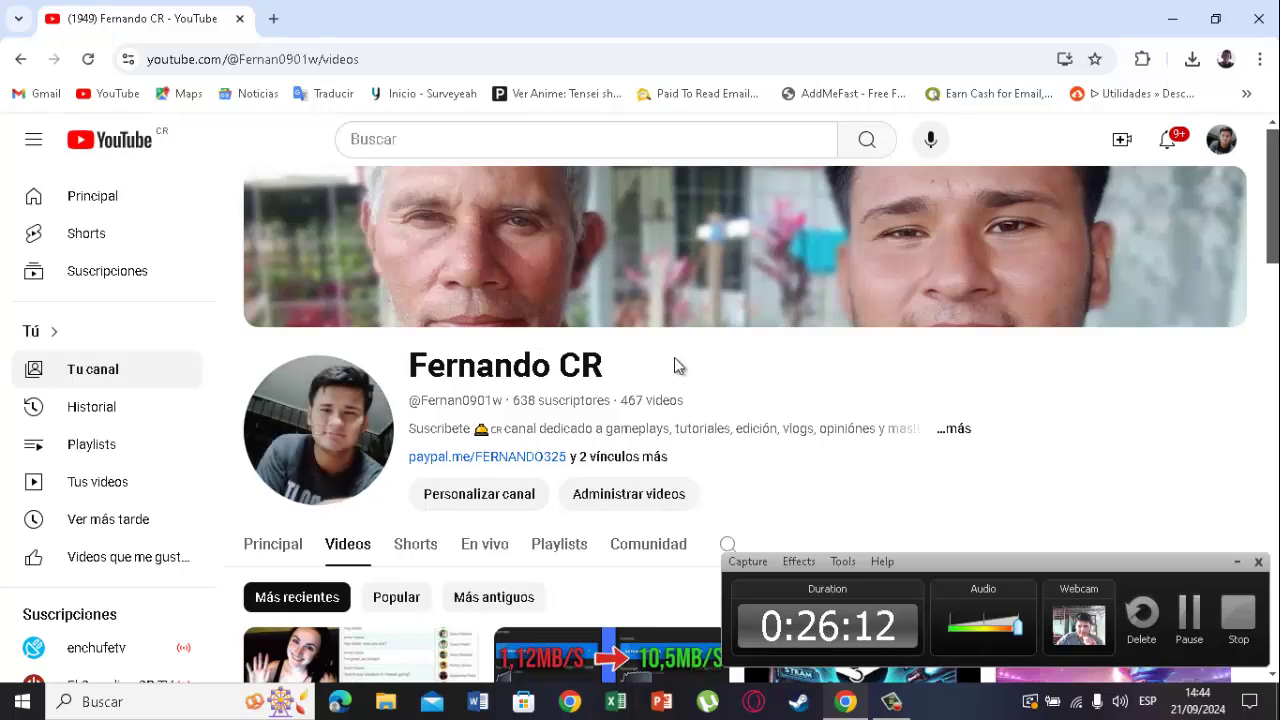
{"action": "scroll", "coordinate": [674, 362], "scroll_direction": "down", "scroll_amount": 3}
{"action": "scroll", "coordinate": [463, 417], "scroll_direction": "down", "scroll_amount": 4}
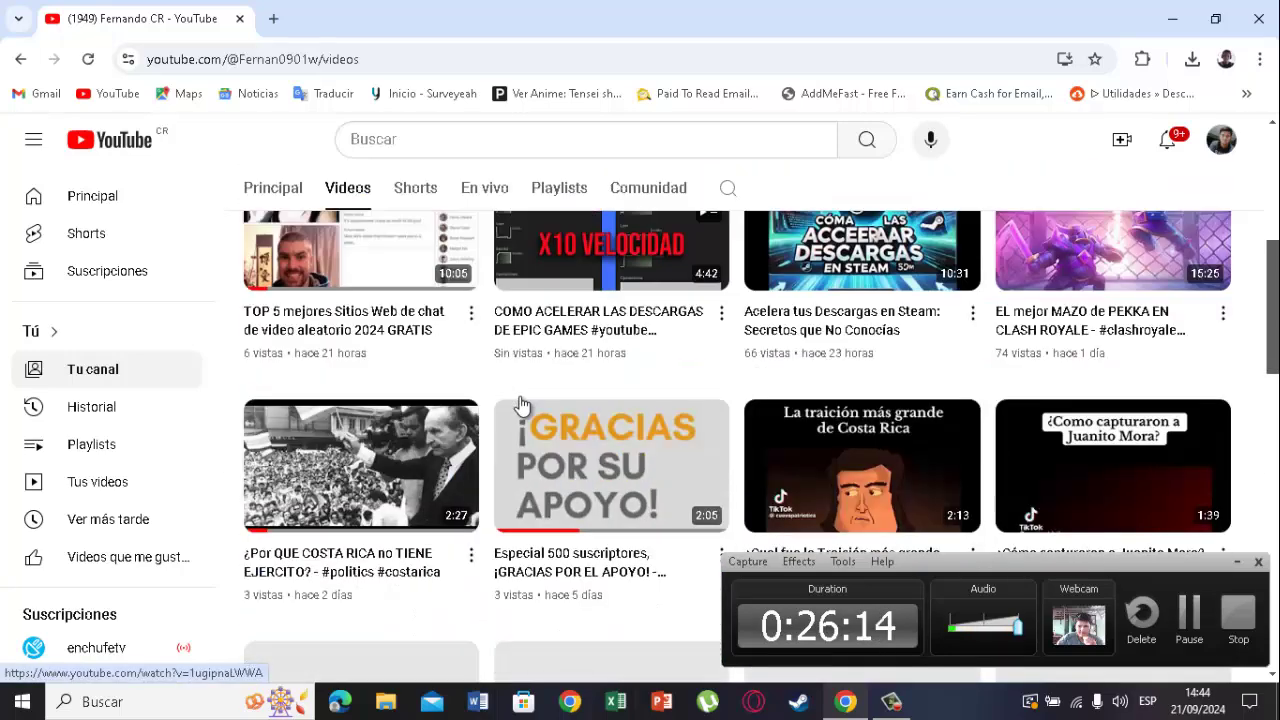
{"action": "scroll", "coordinate": [602, 398], "scroll_direction": "down", "scroll_amount": 1}
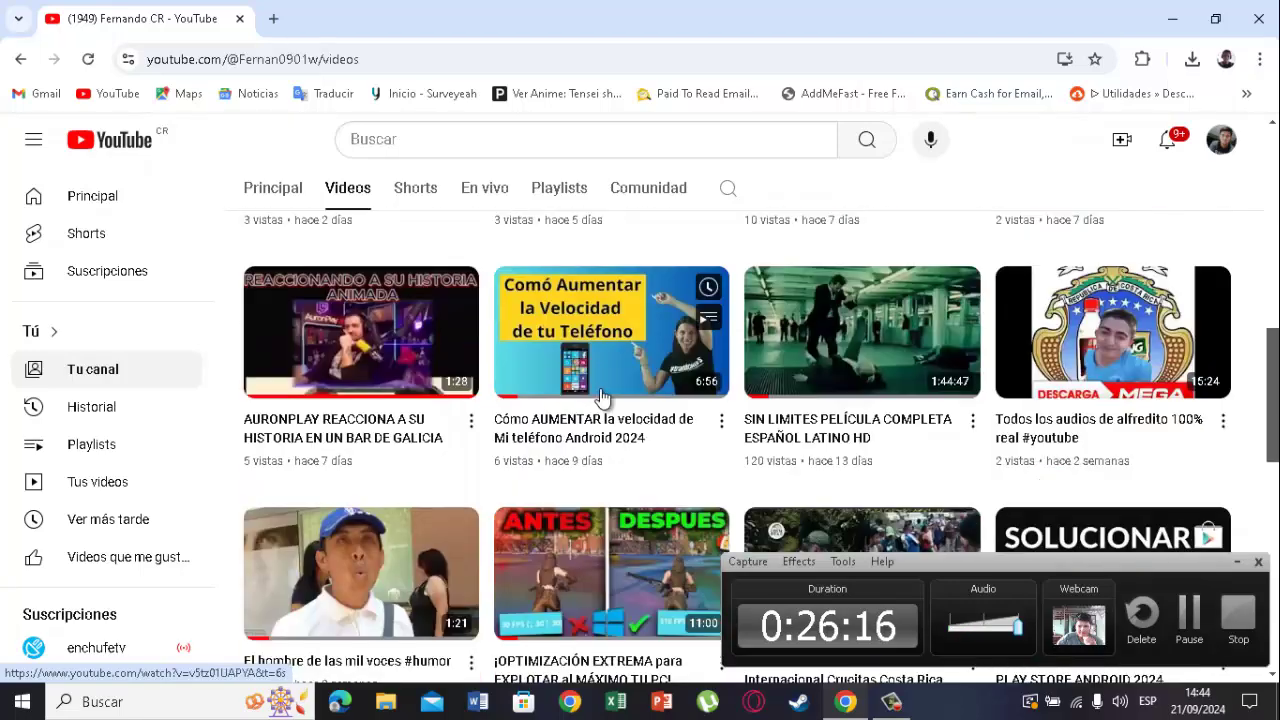
{"action": "scroll", "coordinate": [605, 396], "scroll_direction": "up", "scroll_amount": 7}
{"action": "scroll", "coordinate": [612, 393], "scroll_direction": "up", "scroll_amount": 3}
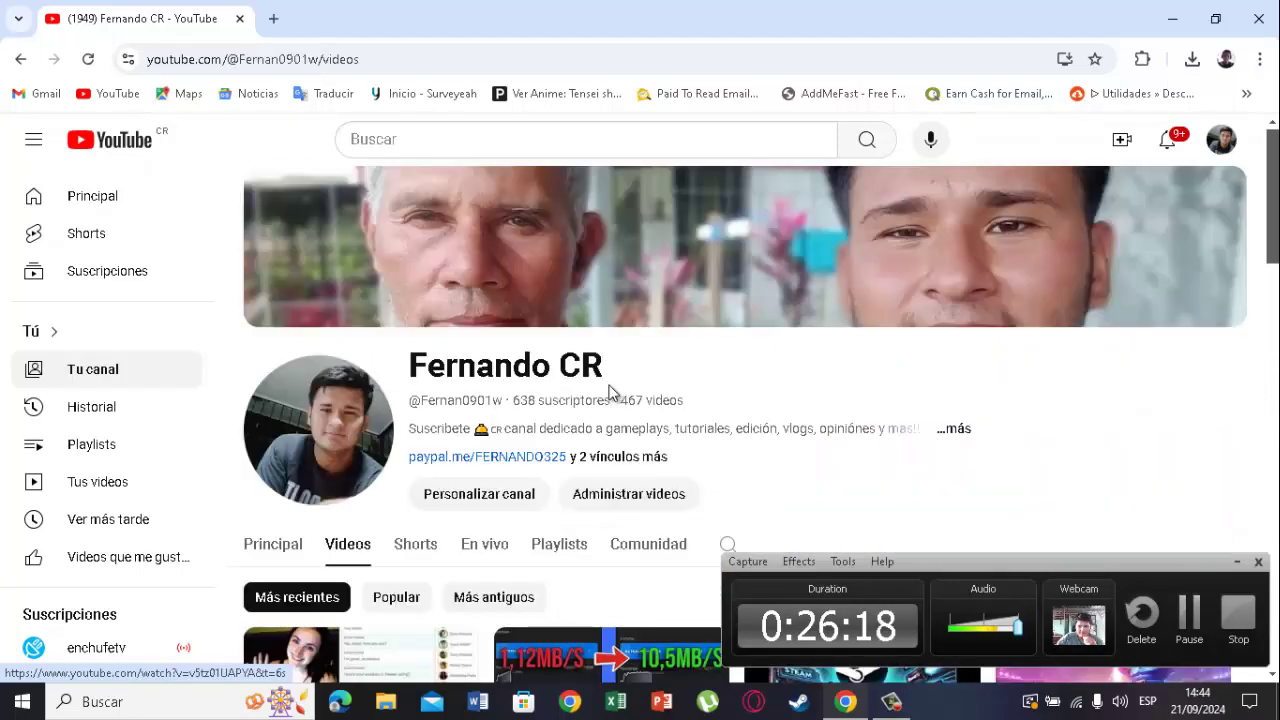